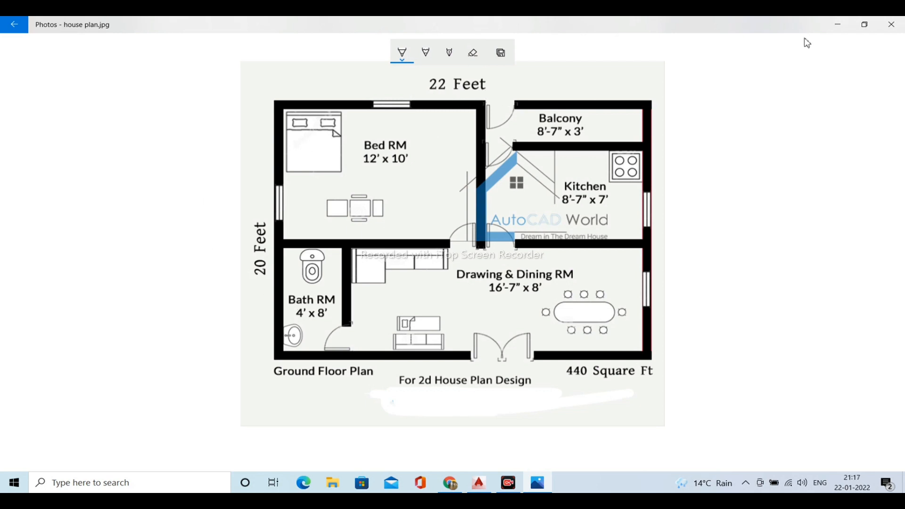
Switch to AutoCAD and accept the drawing units with Architectural length, 0'-0 1/4" precision and Inches insertion scale.
left_click(838, 24)
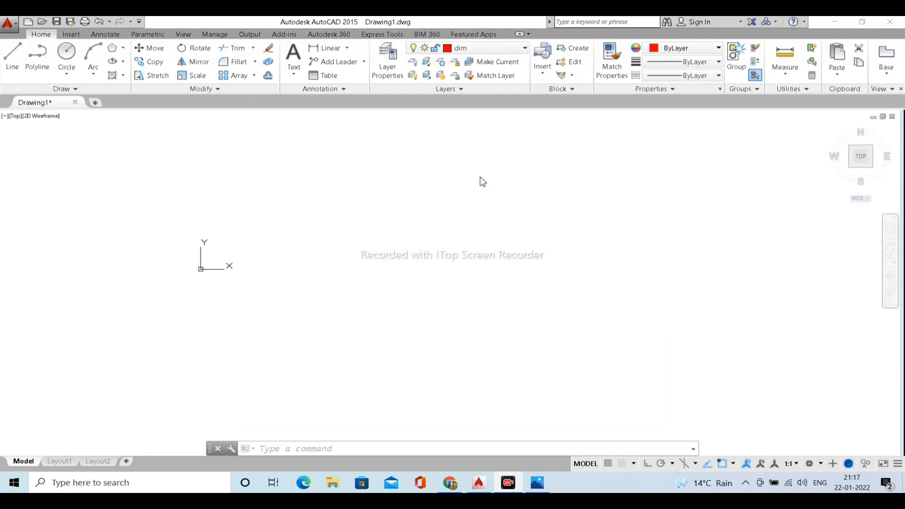
left_click(357, 271)
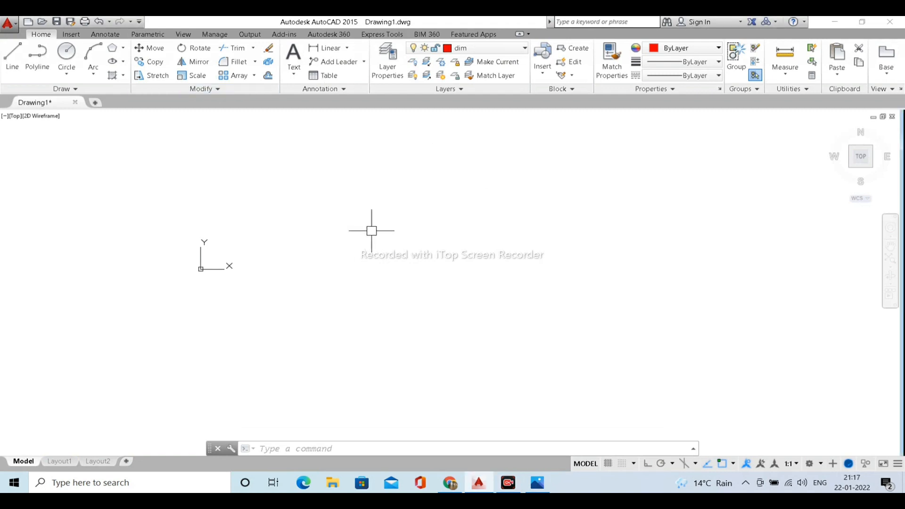
type("units")
key("Return")
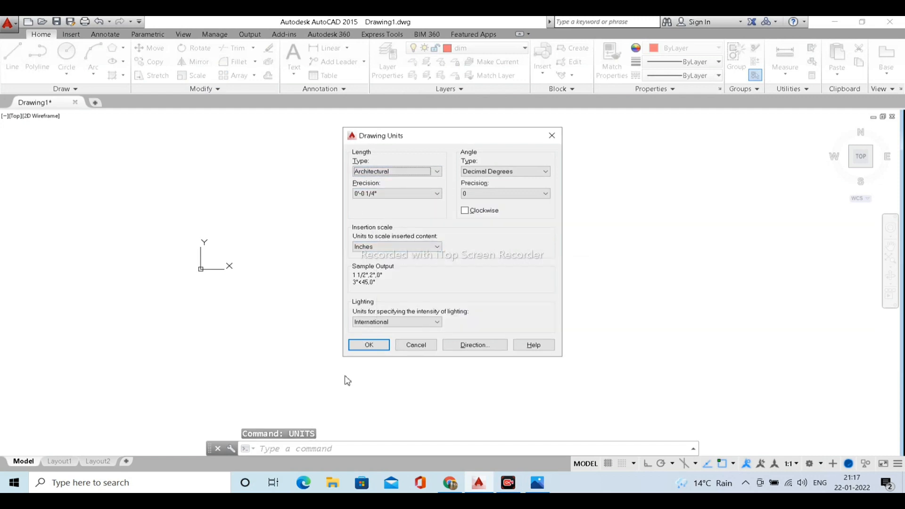
left_click(370, 345)
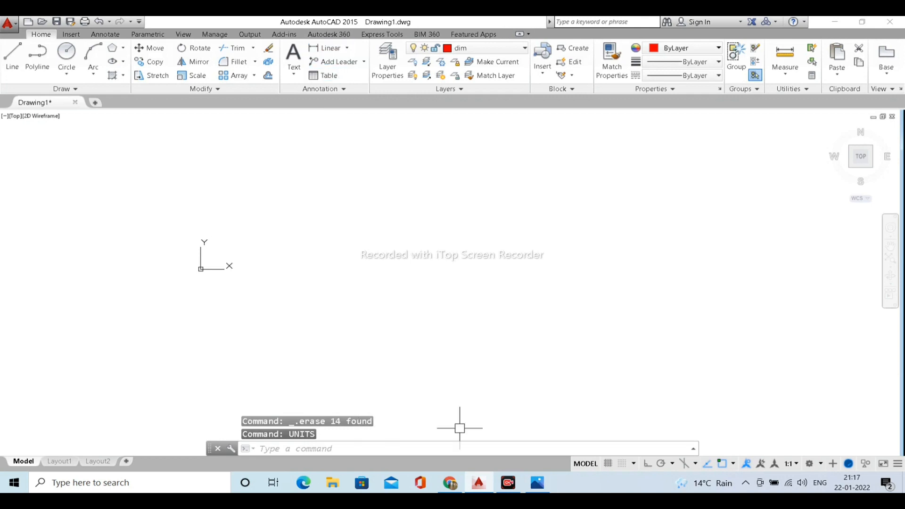
Check the house plan image for reference, return to the drawing, and create a new layer named wall.
left_click(537, 482)
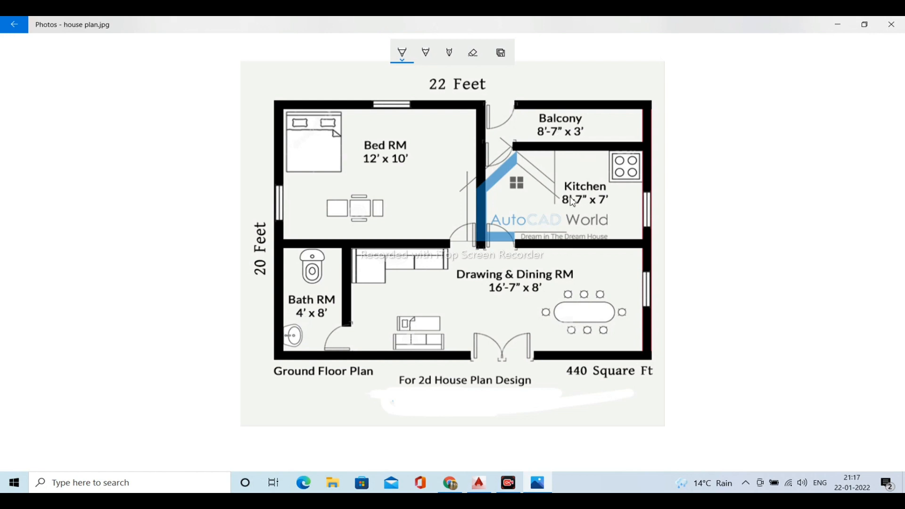
left_click(838, 24)
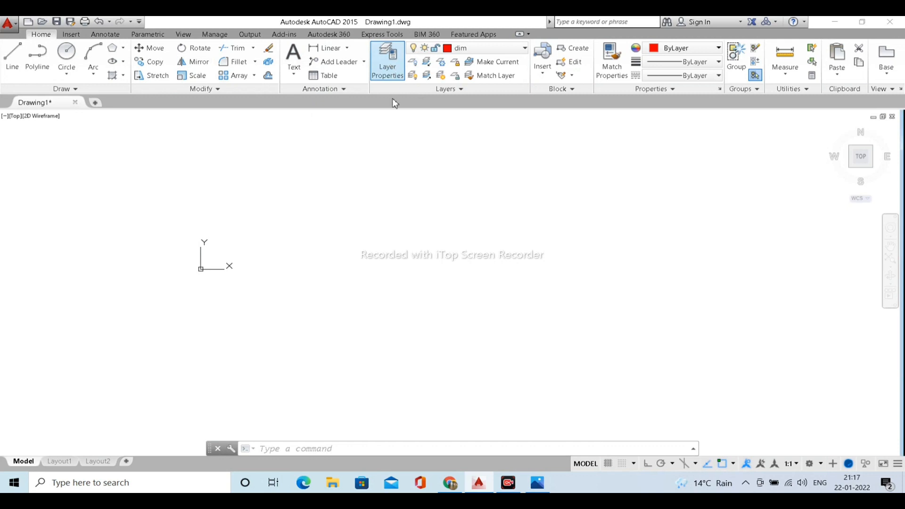
left_click(388, 60)
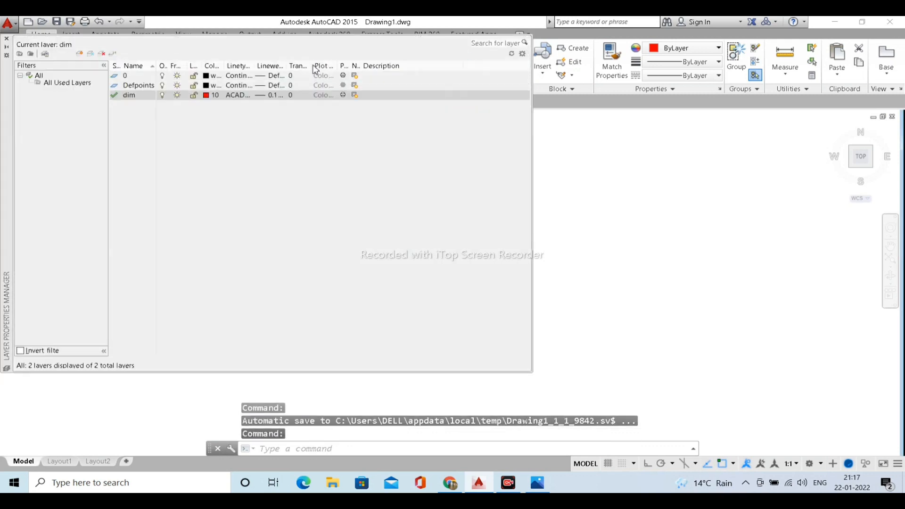
left_click(135, 87)
double_click(134, 96)
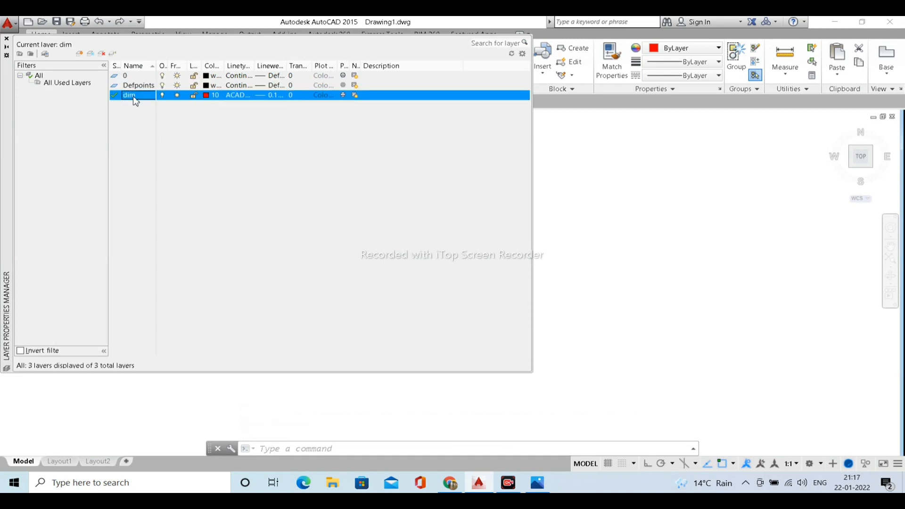
left_click(138, 90)
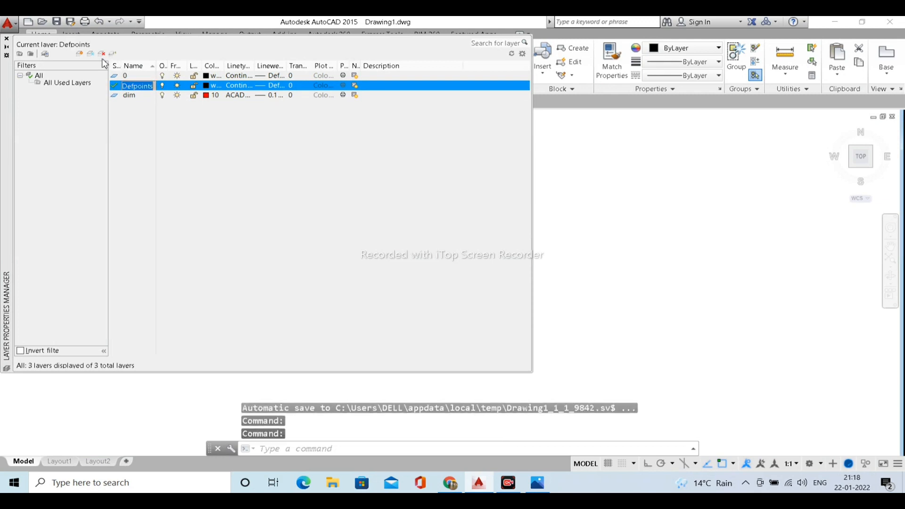
left_click(78, 54)
left_click(79, 54)
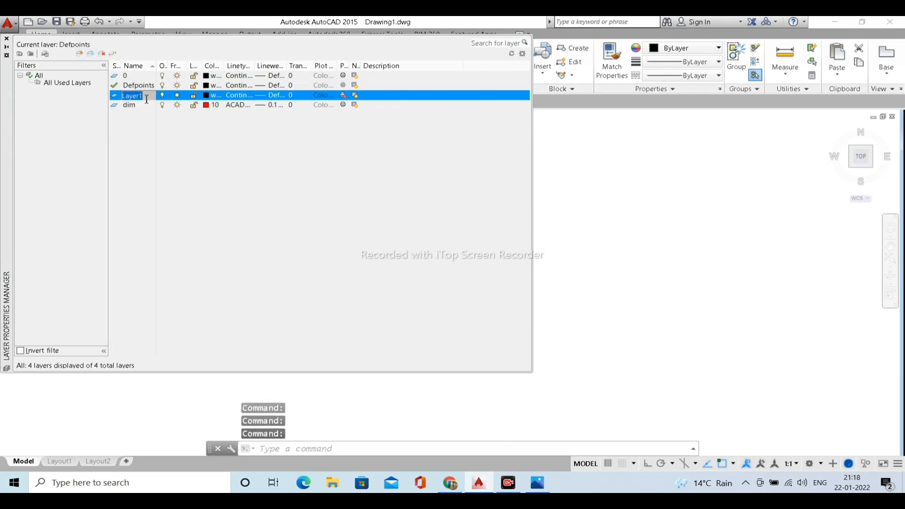
type("wal")
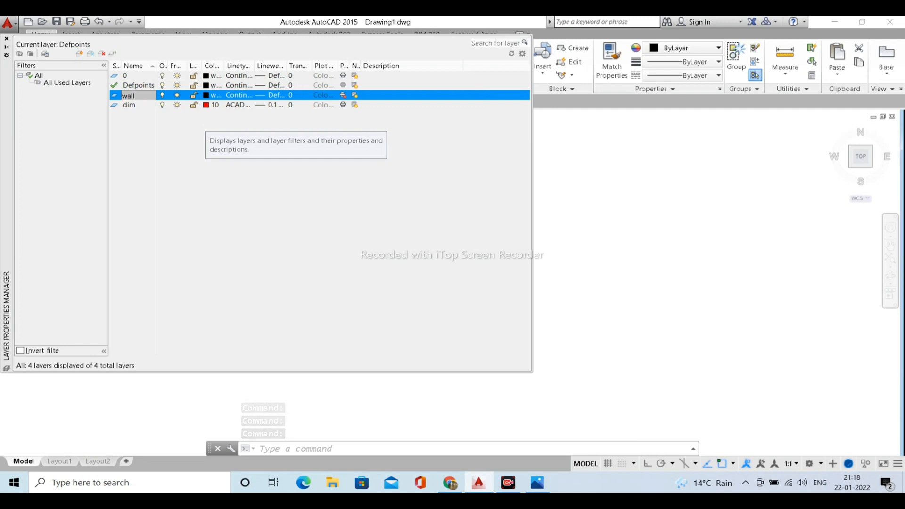
type("l")
Set the Defpoints layer's colour to index 252.
left_click(210, 86)
left_click(211, 92)
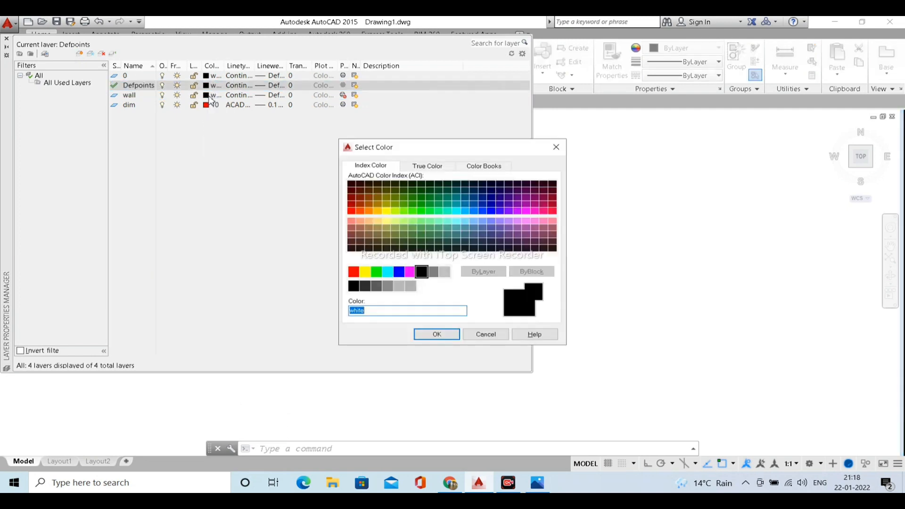
left_click(376, 286)
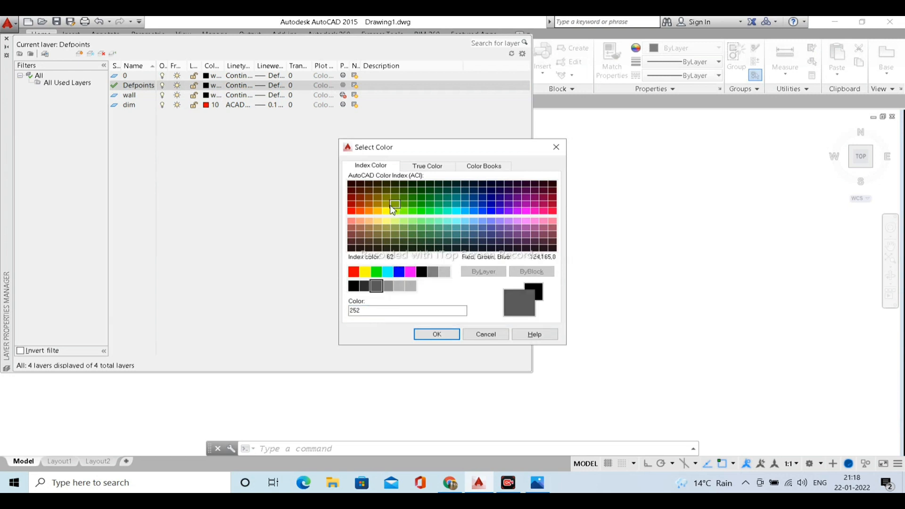
left_click(361, 212)
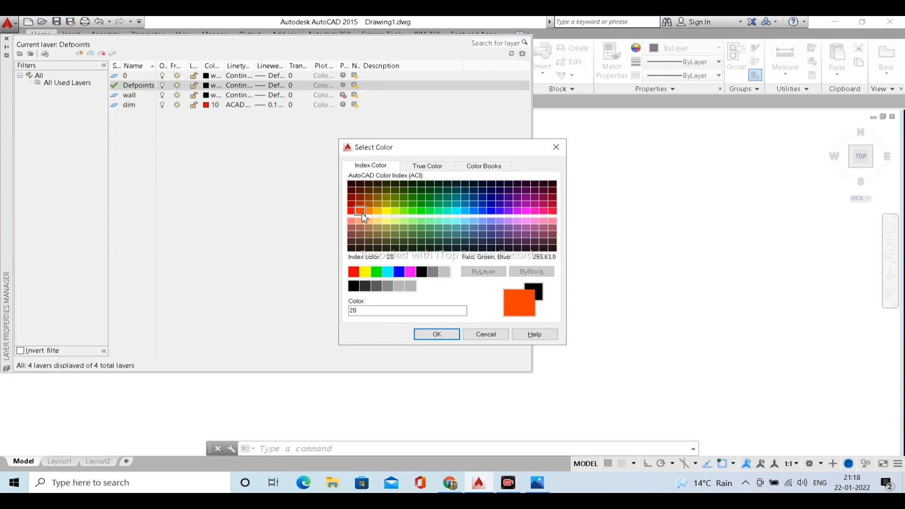
left_click(376, 286)
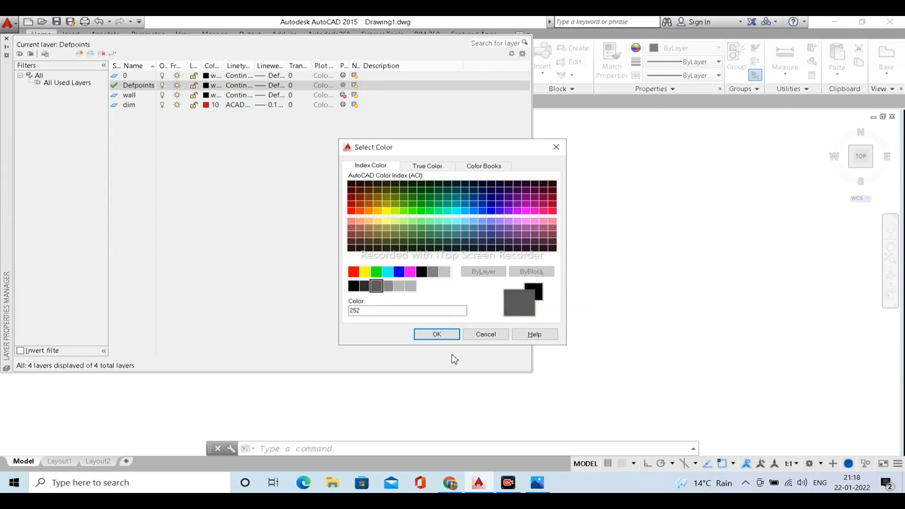
left_click(435, 333)
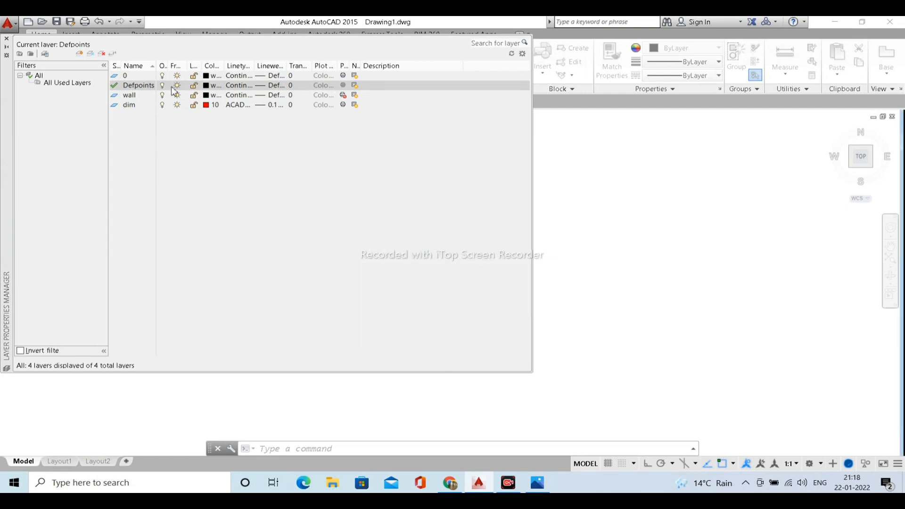
Make the wall layer current and set its colour to index 252.
left_click(143, 101)
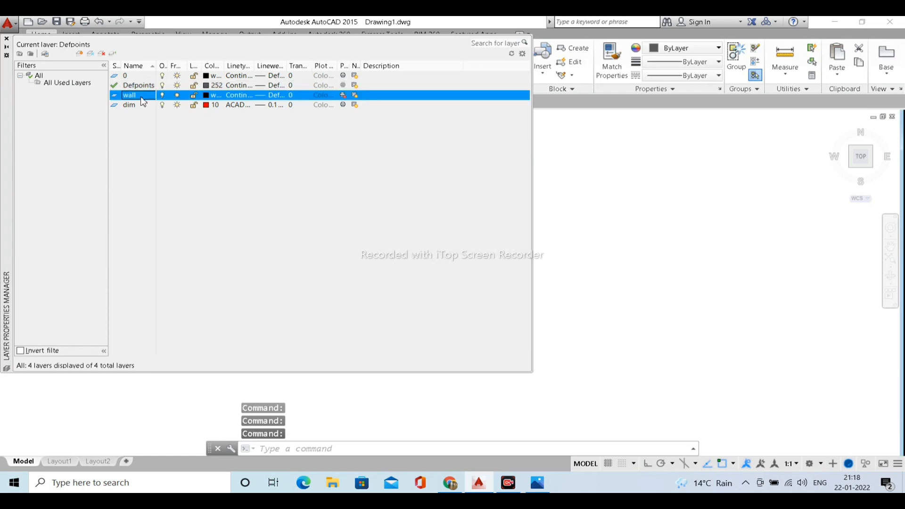
left_click(218, 100)
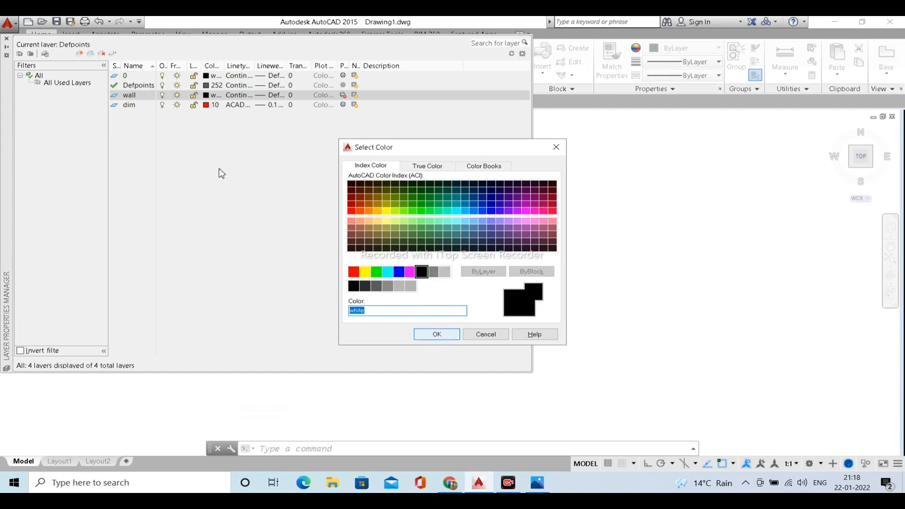
double_click(131, 100)
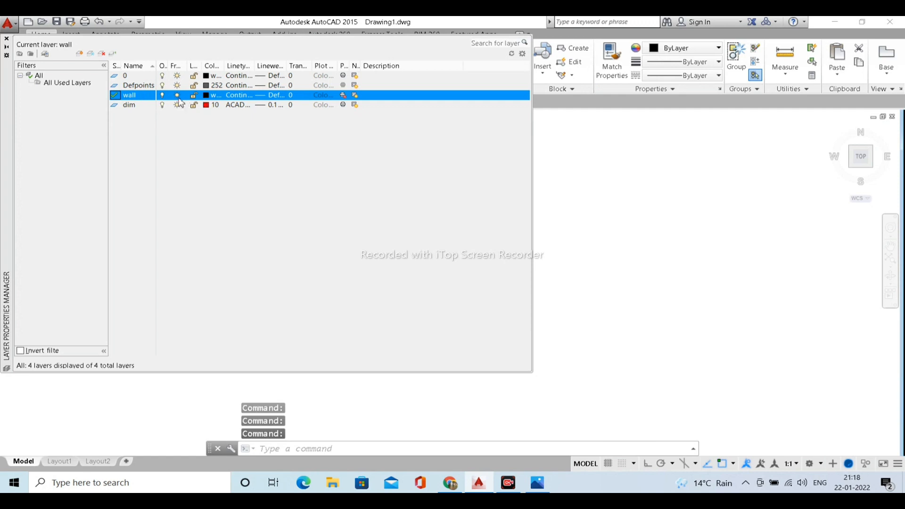
left_click(215, 95)
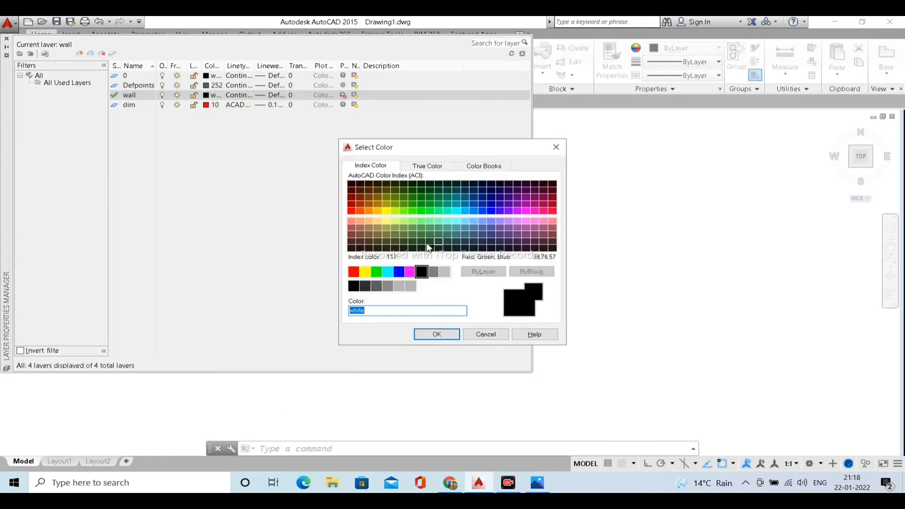
left_click(376, 285)
left_click(436, 335)
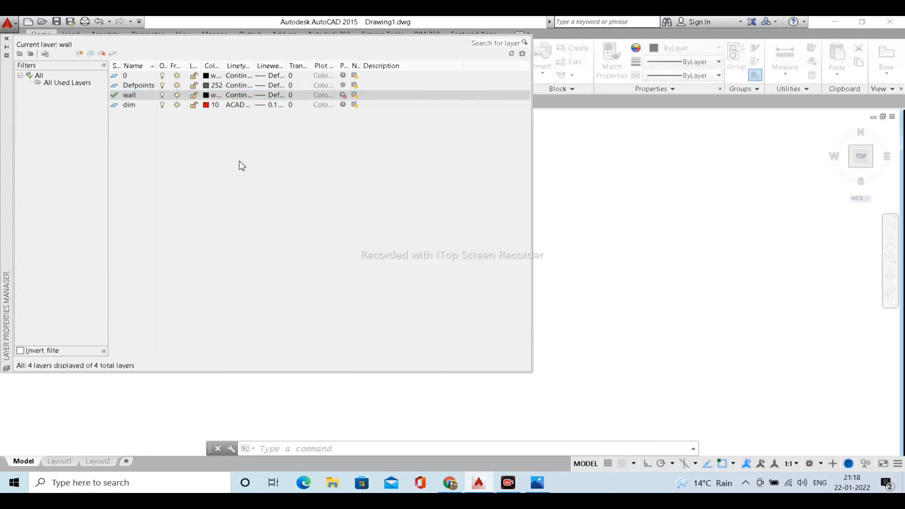
left_click(219, 96)
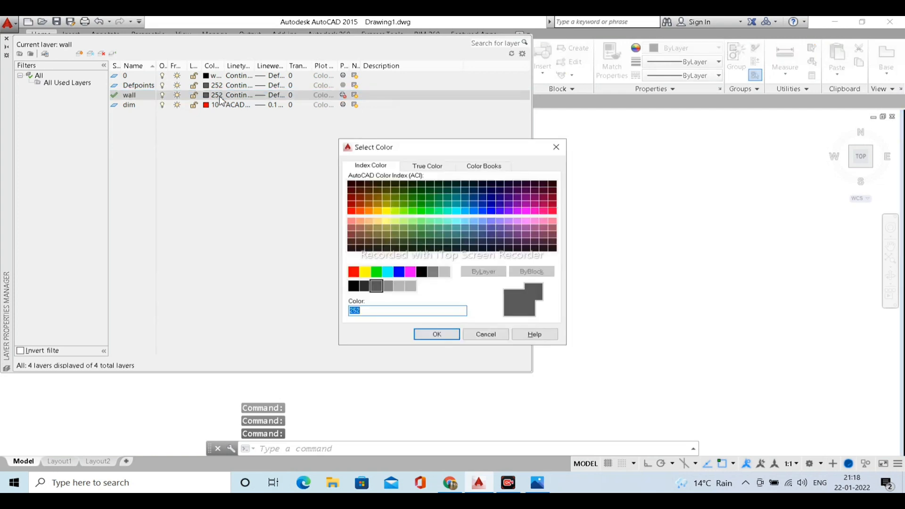
left_click(437, 334)
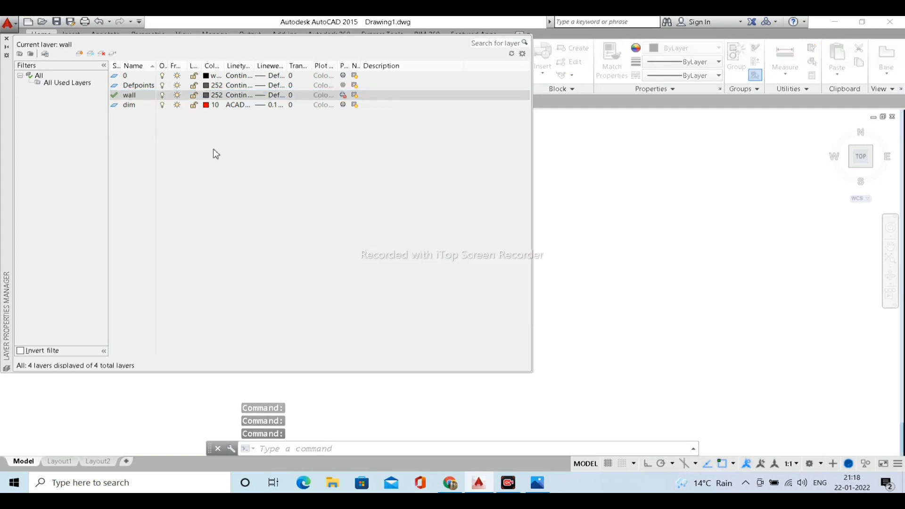
Keep the wall layer's linetype as Continuous and set its lineweight to 0.30 mm.
left_click(242, 96)
left_click(242, 97)
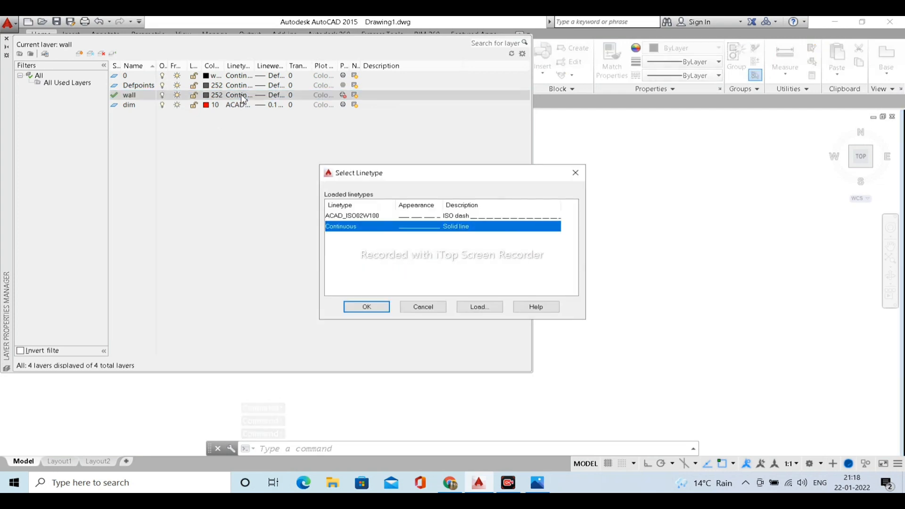
left_click(365, 307)
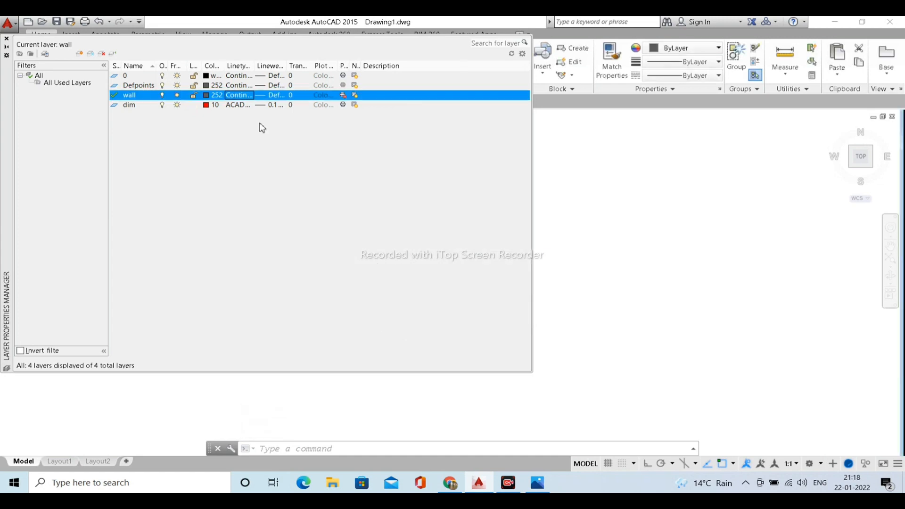
left_click(278, 97)
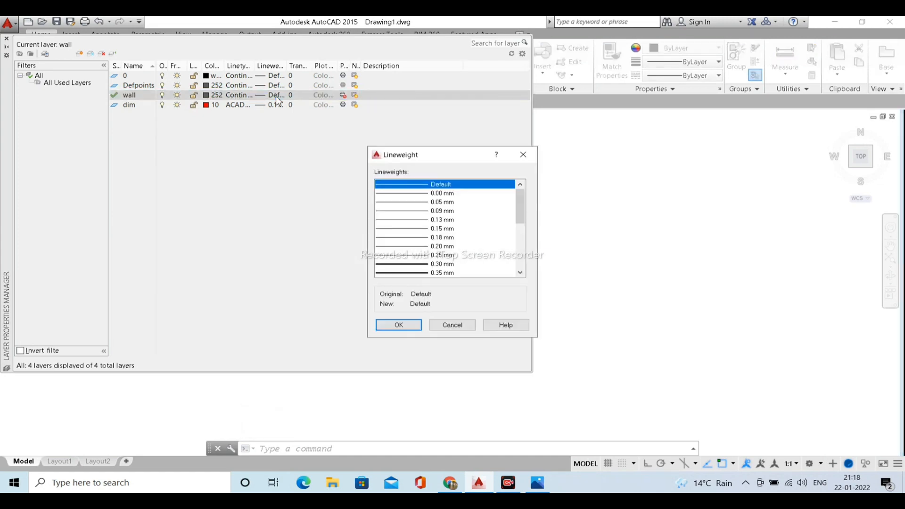
left_click(442, 267)
left_click(396, 326)
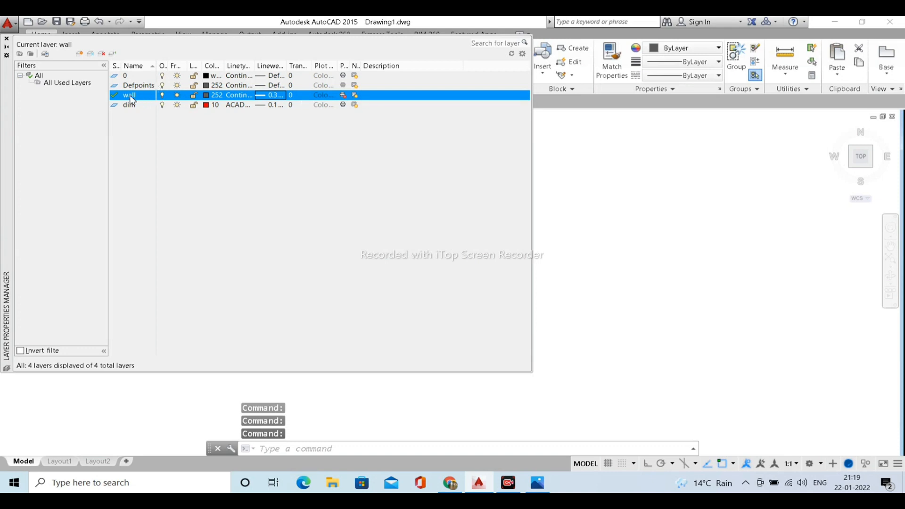
Create a new layer named window, keeping the colour it takes from the wall layer.
left_click(80, 54)
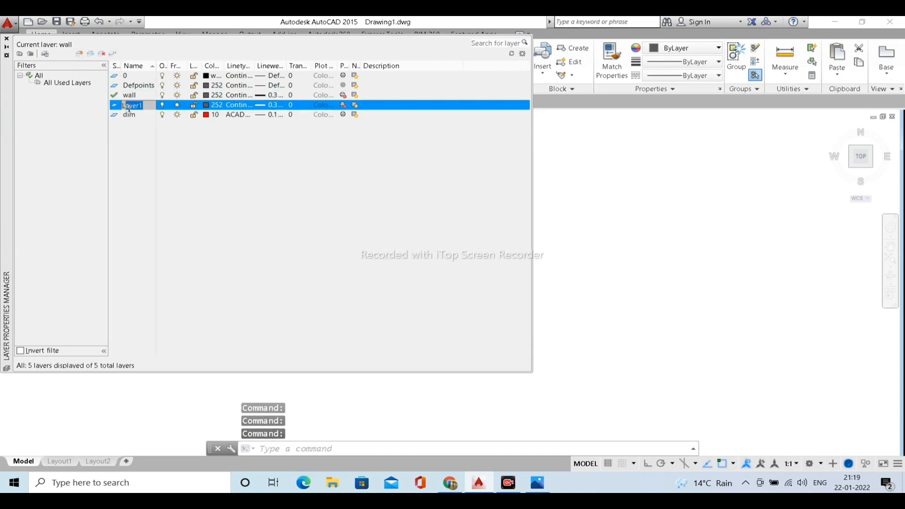
key("BackSpace")
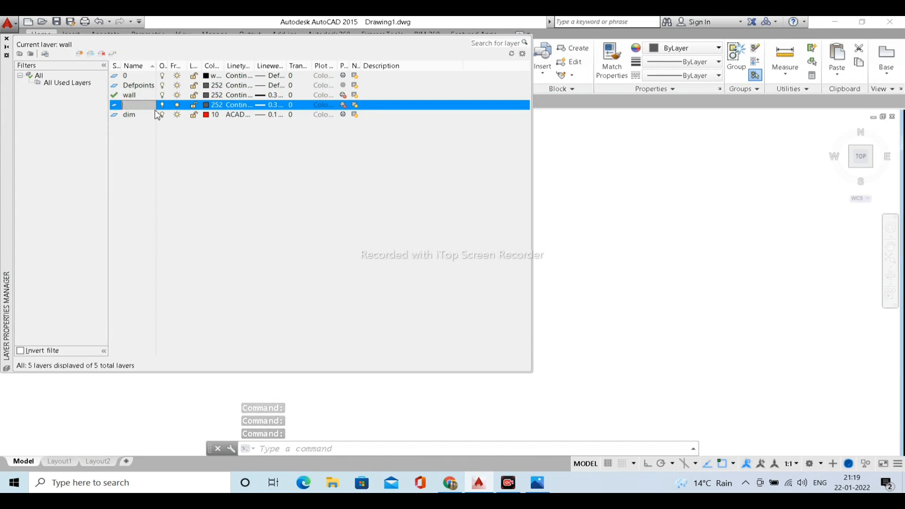
type("window")
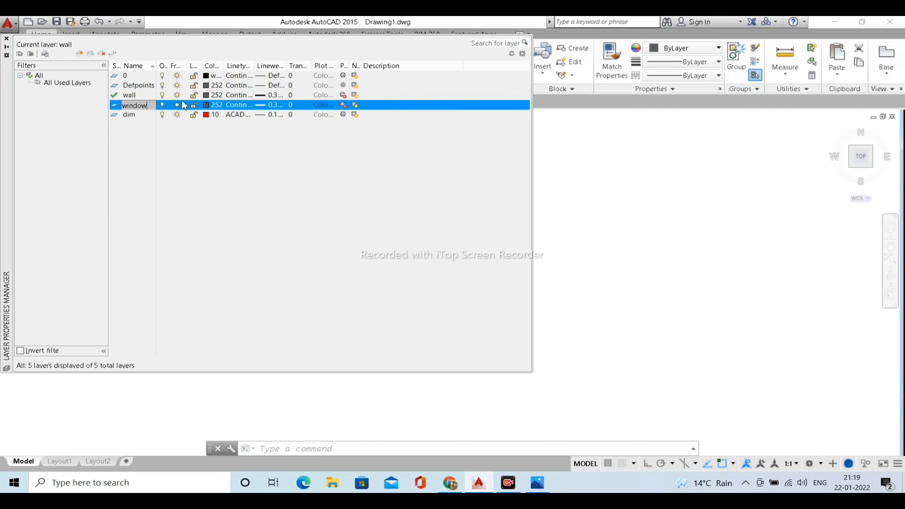
left_click(210, 106)
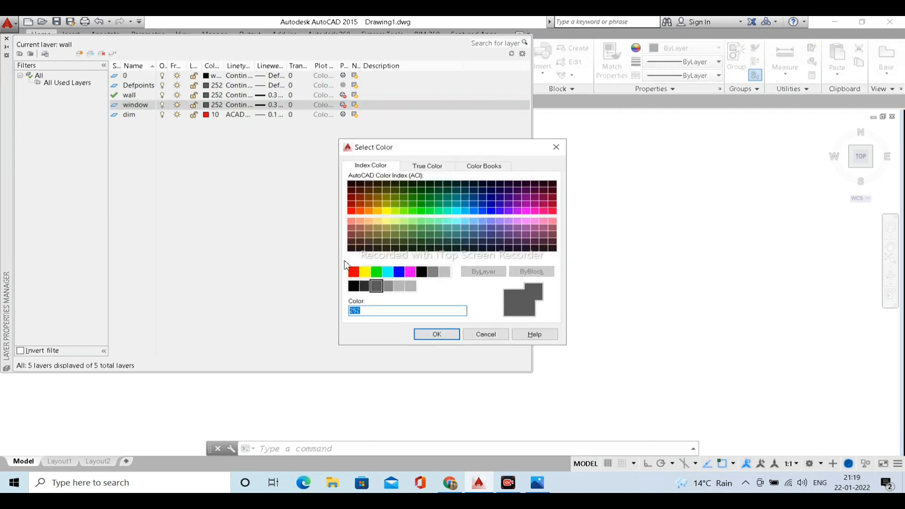
left_click(435, 334)
Make the window layer current and set its colour to index 142.
double_click(125, 106)
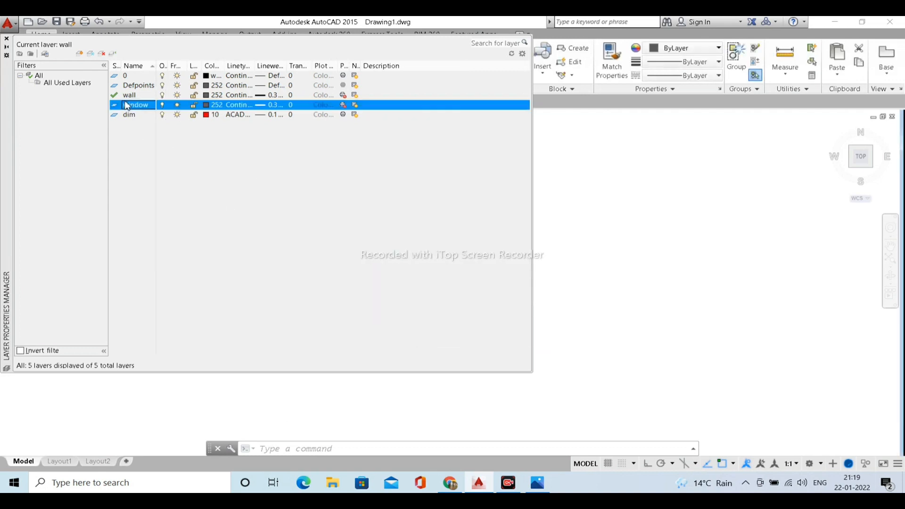
left_click(210, 106)
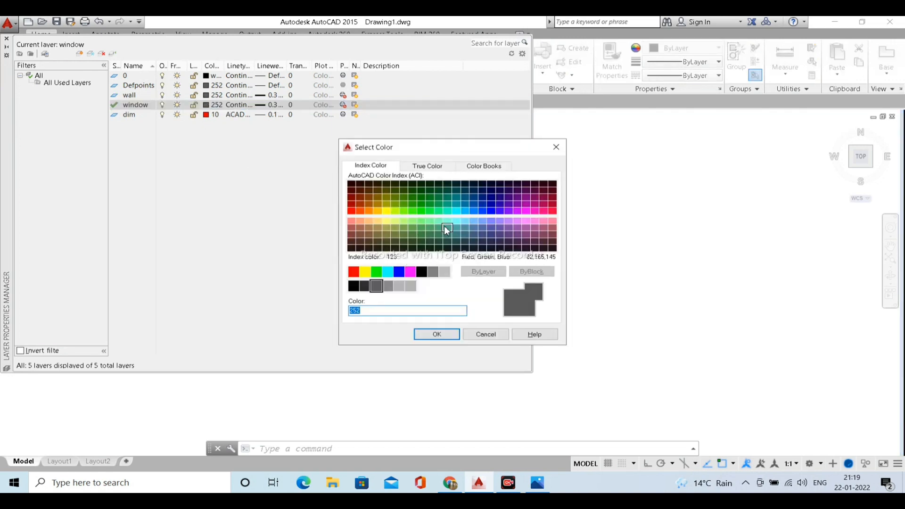
left_click(466, 204)
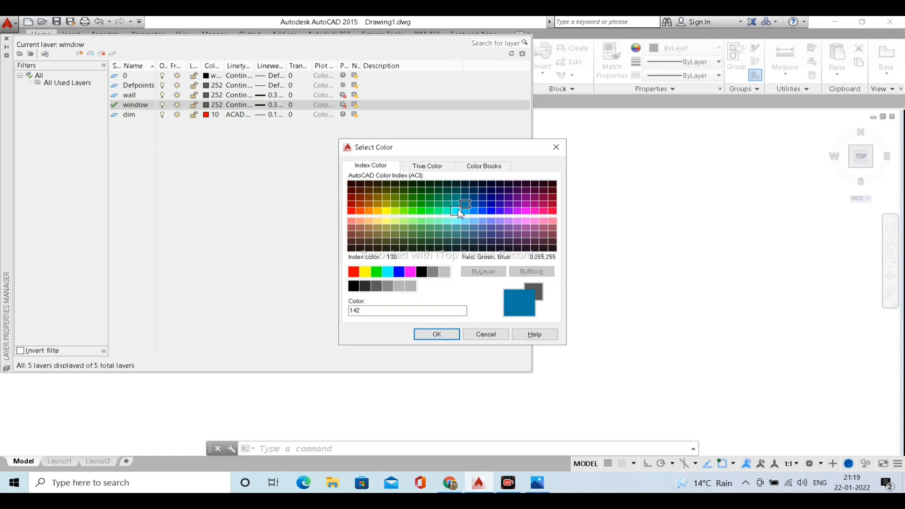
left_click(438, 334)
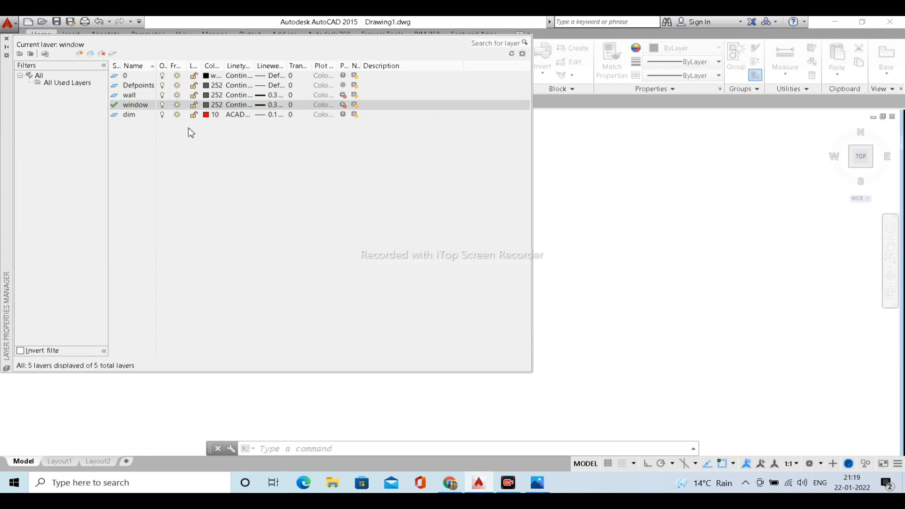
Keep the window layer's linetype as Continuous and set its lineweight to 0.15 mm.
left_click(237, 106)
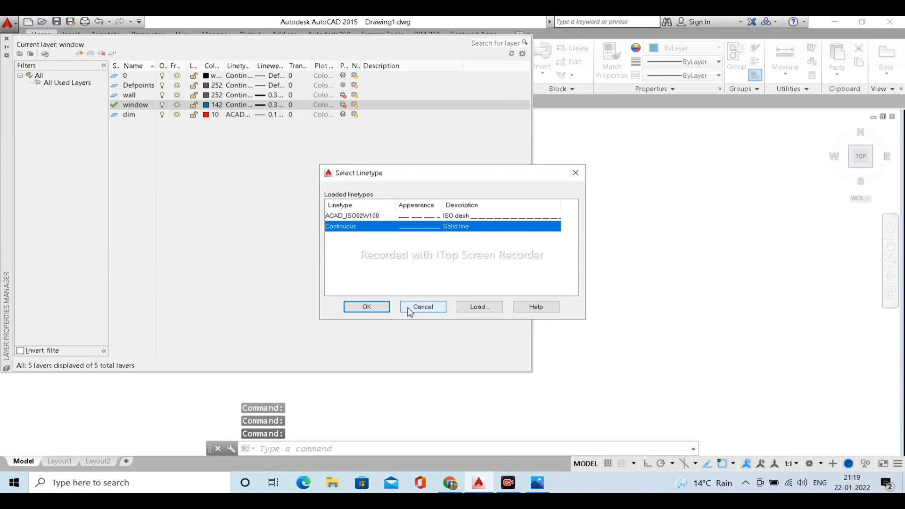
left_click(367, 307)
left_click(267, 105)
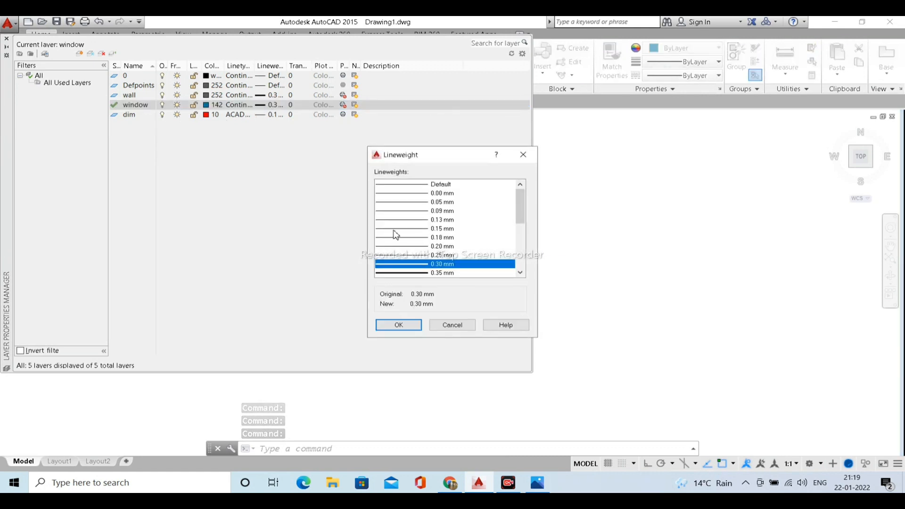
left_click(441, 229)
left_click(400, 325)
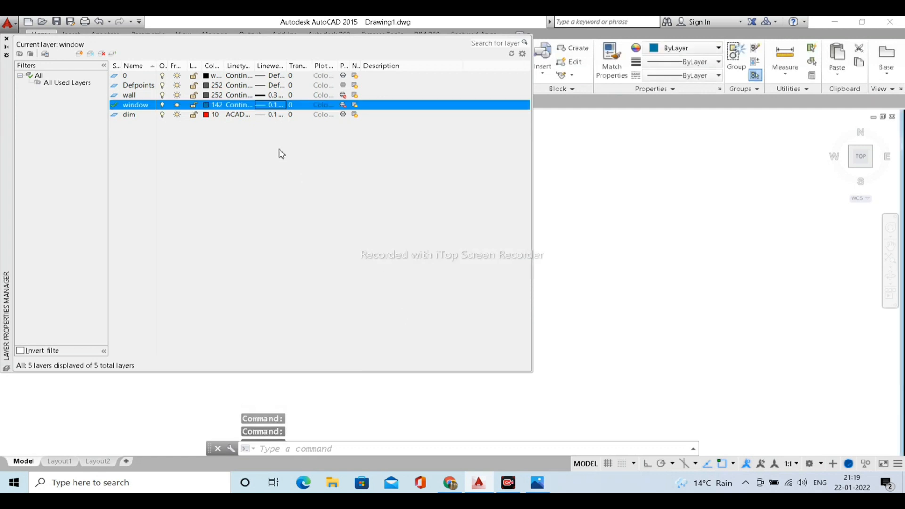
Create a new layer named furniture and make it the current layer.
left_click(80, 54)
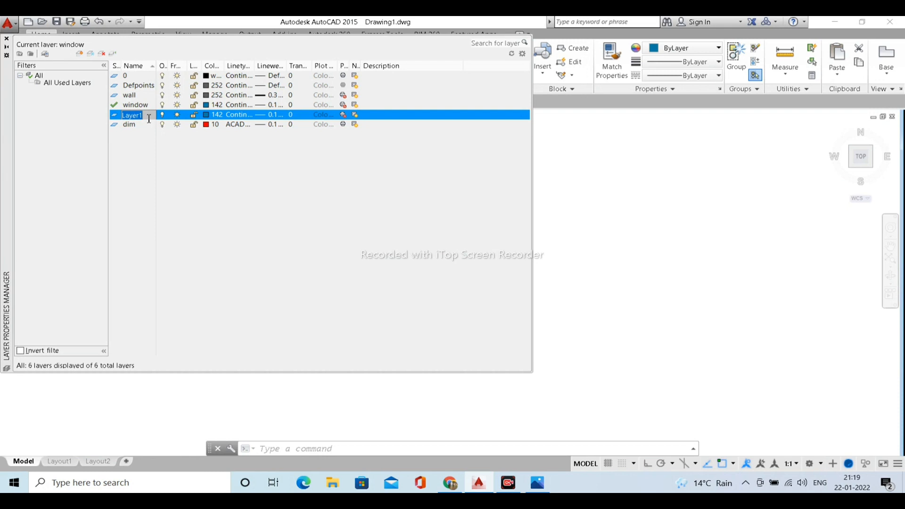
type("f")
double_click(133, 117)
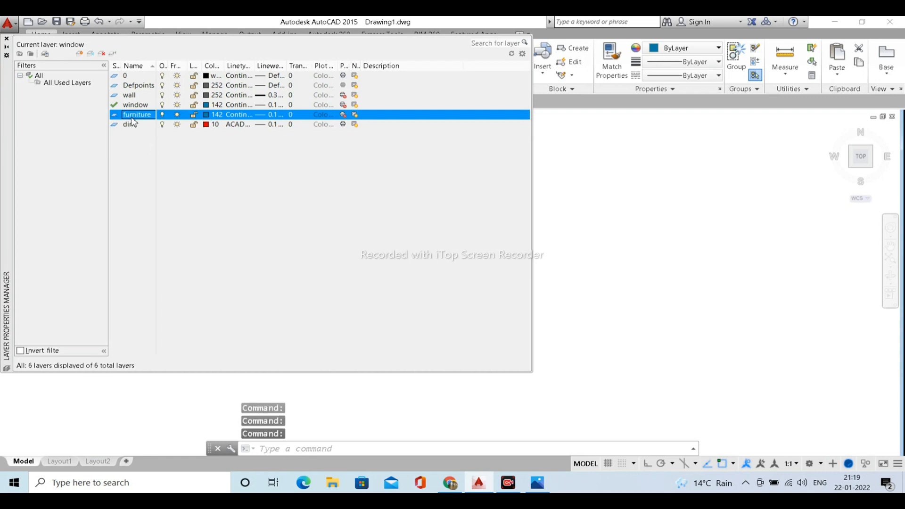
Set the furniture layer's colour to index 22.
left_click(206, 115)
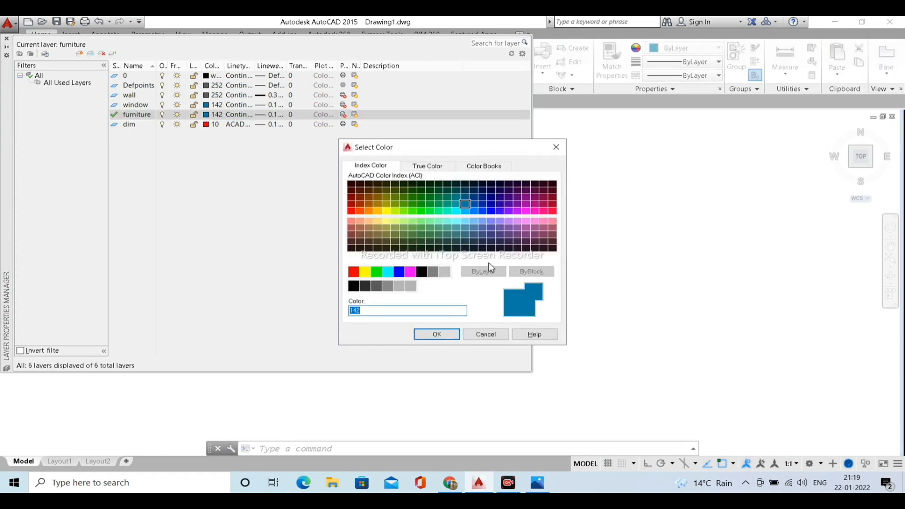
left_click(367, 206)
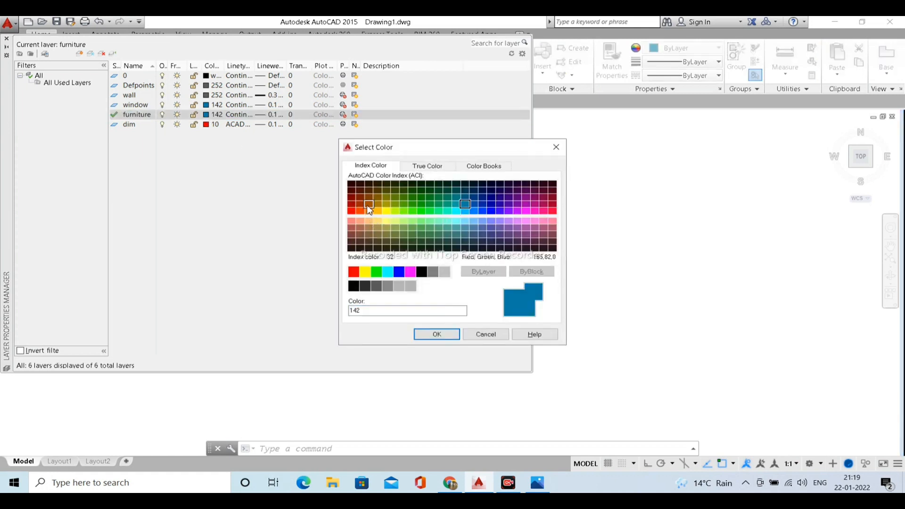
left_click(361, 204)
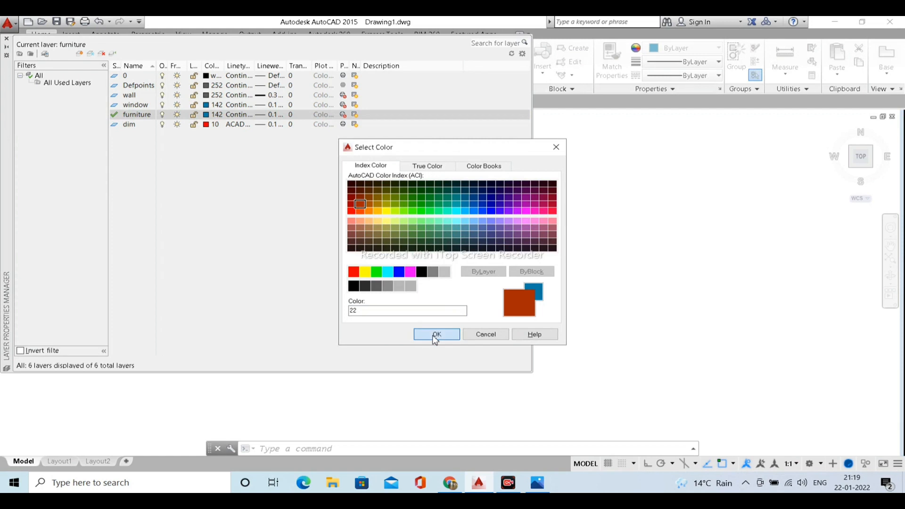
left_click(435, 335)
Keep the furniture layer's linetype as Continuous and set its lineweight to 0.18 mm.
left_click(238, 115)
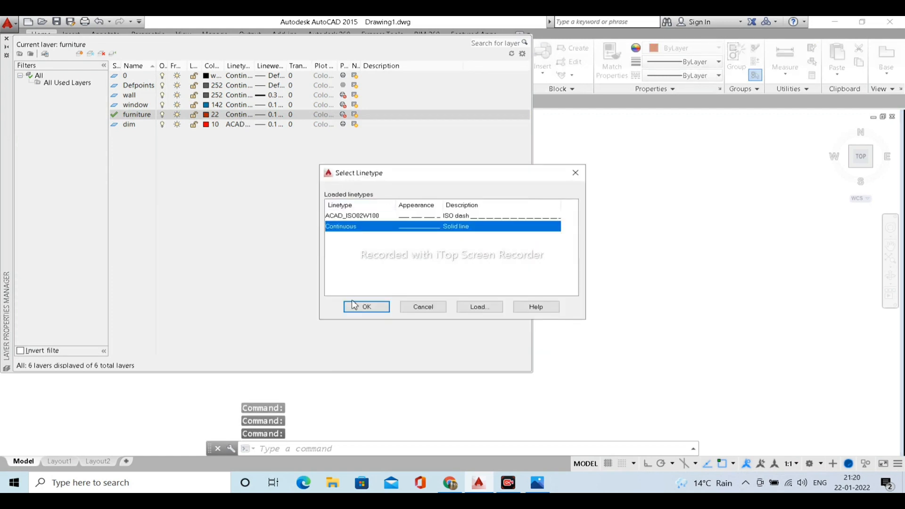
left_click(366, 307)
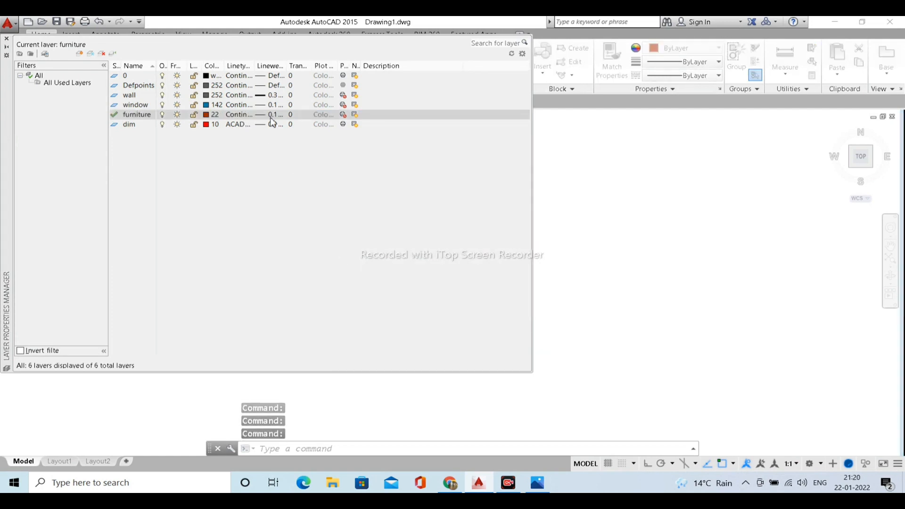
left_click(272, 117)
left_click(440, 238)
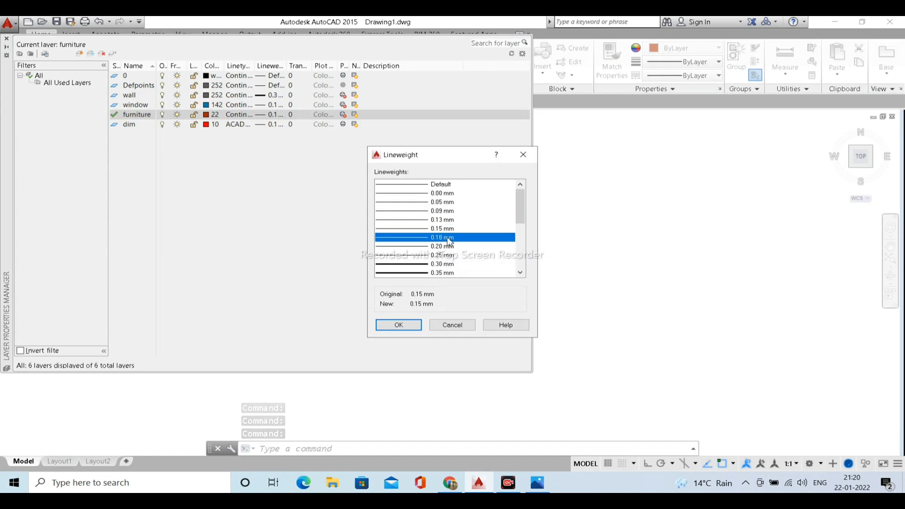
left_click(402, 323)
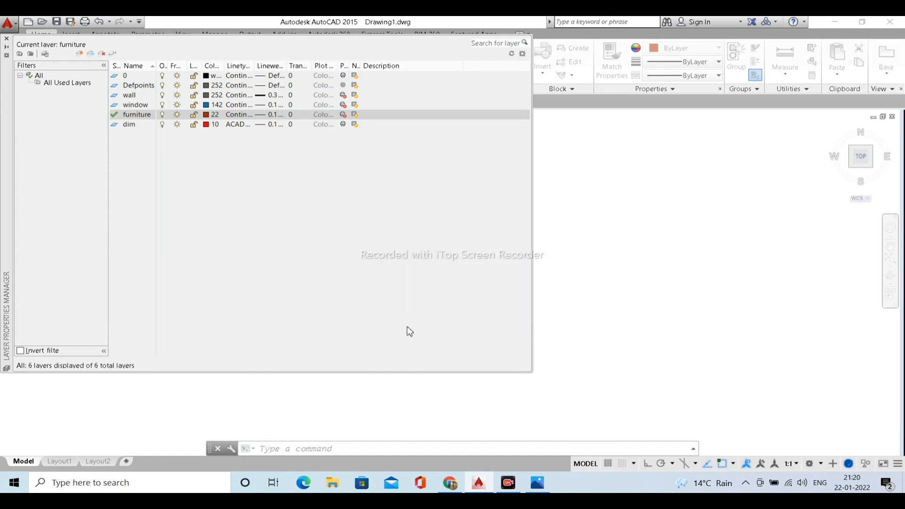
Create a new layer named toilets and make it the current layer.
left_click(79, 54)
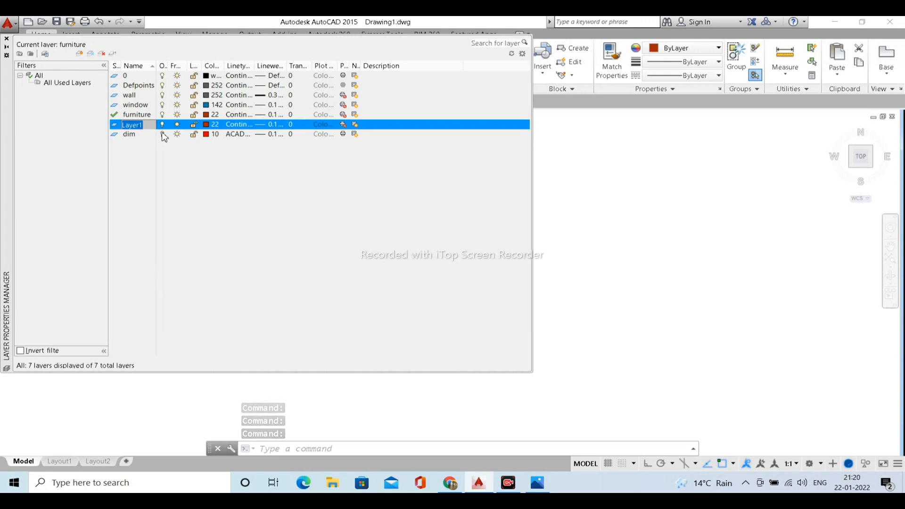
type("toilets")
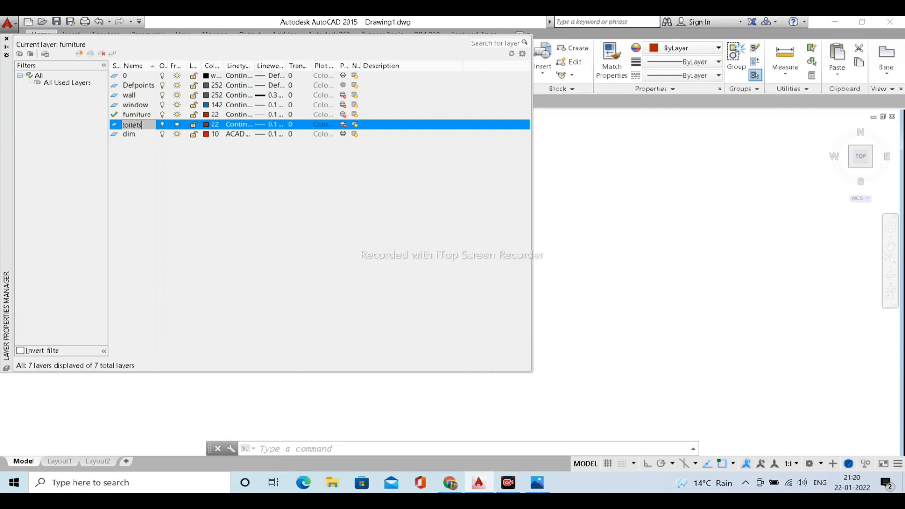
key("Return")
double_click(147, 125)
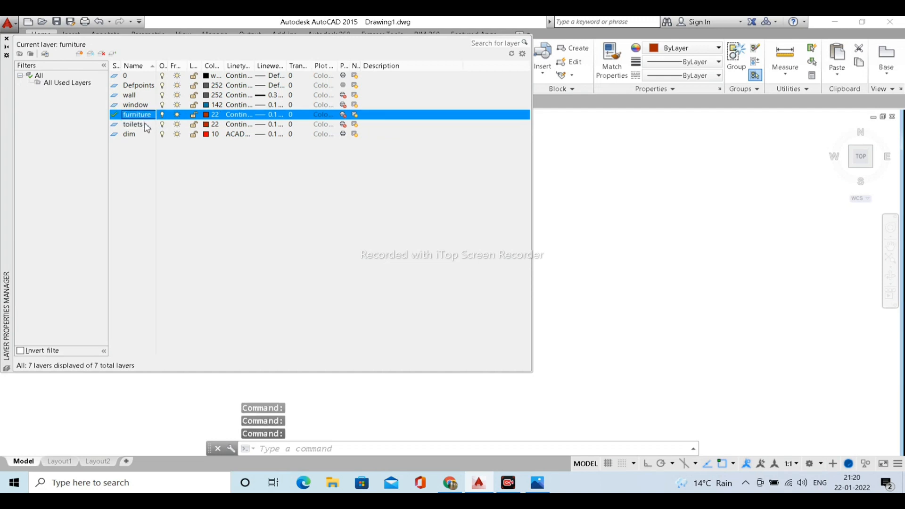
Set the toilets layer's colour to index 47.
left_click(213, 126)
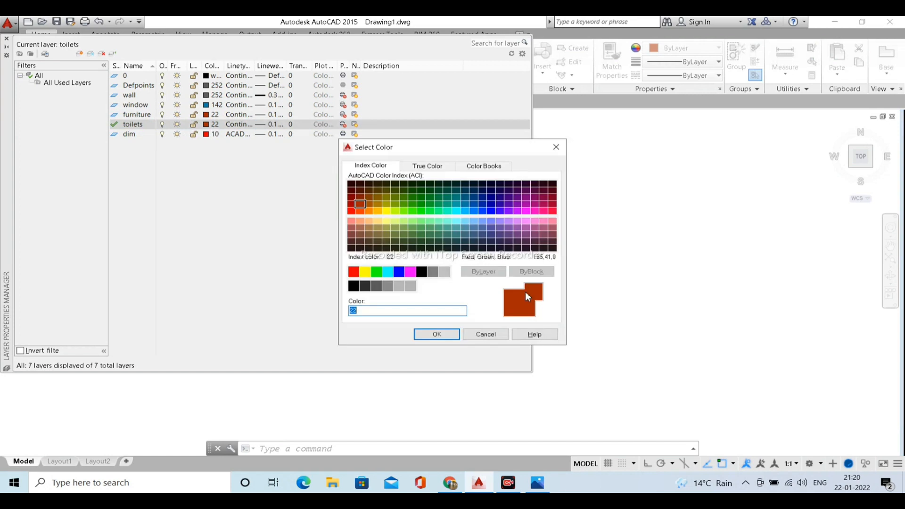
left_click(430, 238)
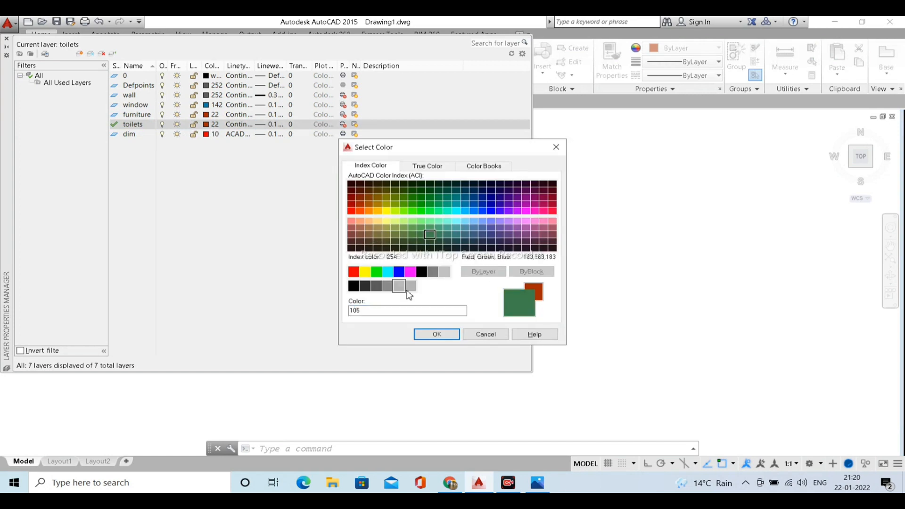
left_click(366, 235)
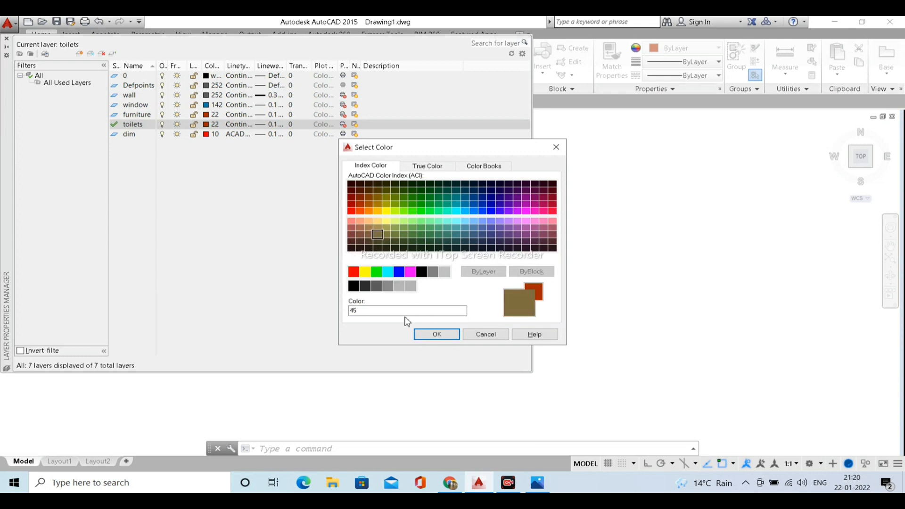
left_click(378, 243)
left_click(436, 334)
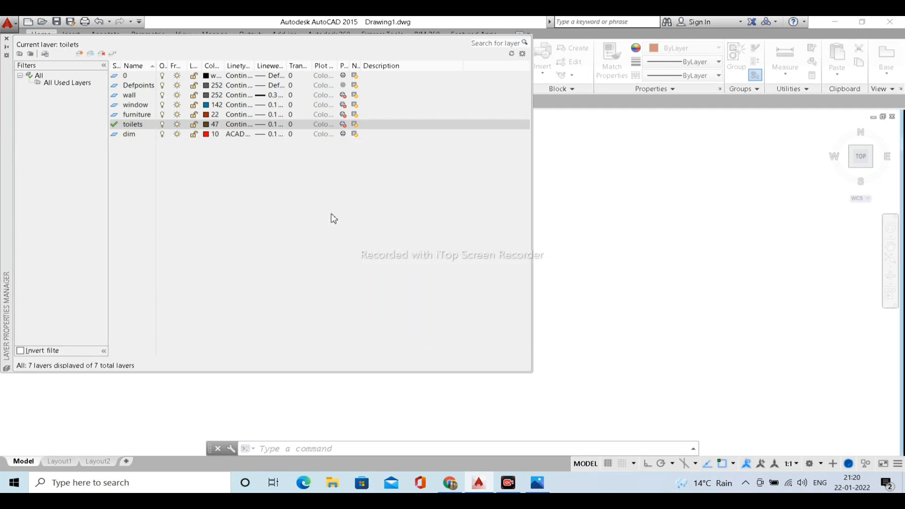
Keep the toilets layer's linetype as Continuous and set its lineweight to 0.25 mm.
left_click(239, 127)
left_click(380, 309)
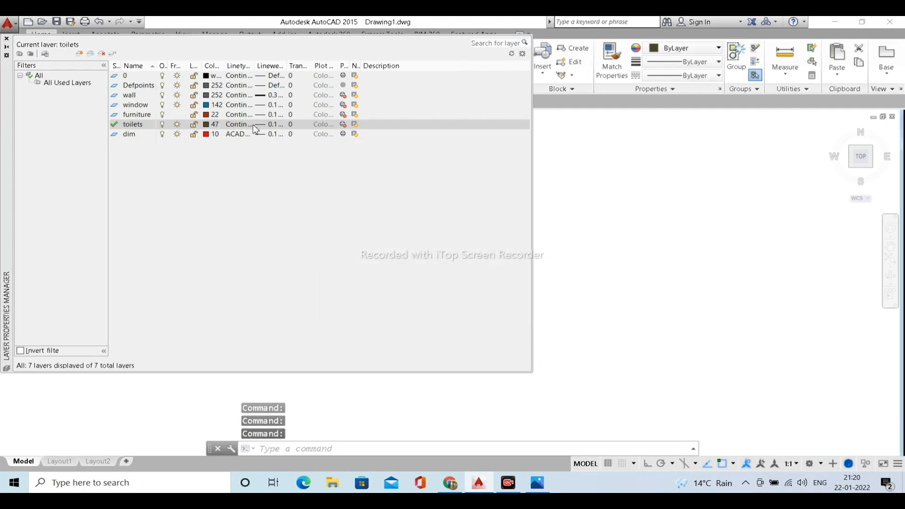
left_click(275, 125)
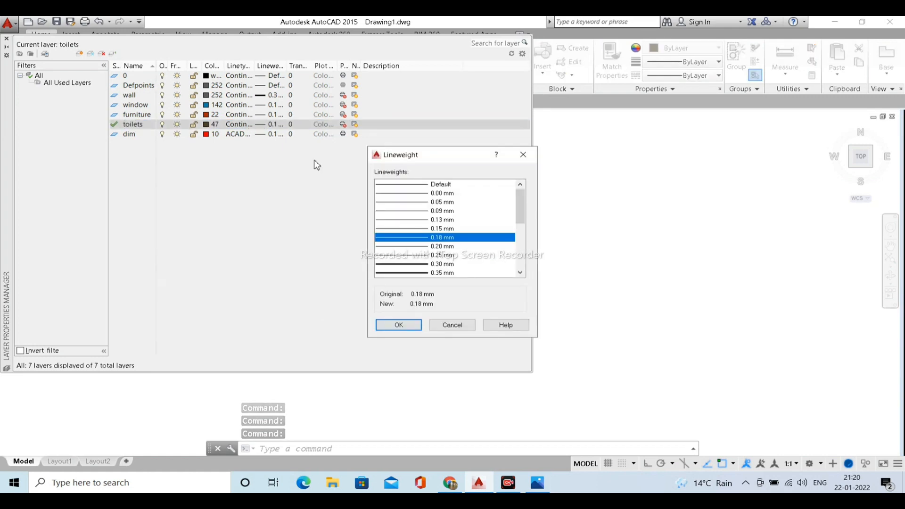
left_click(430, 246)
left_click(399, 325)
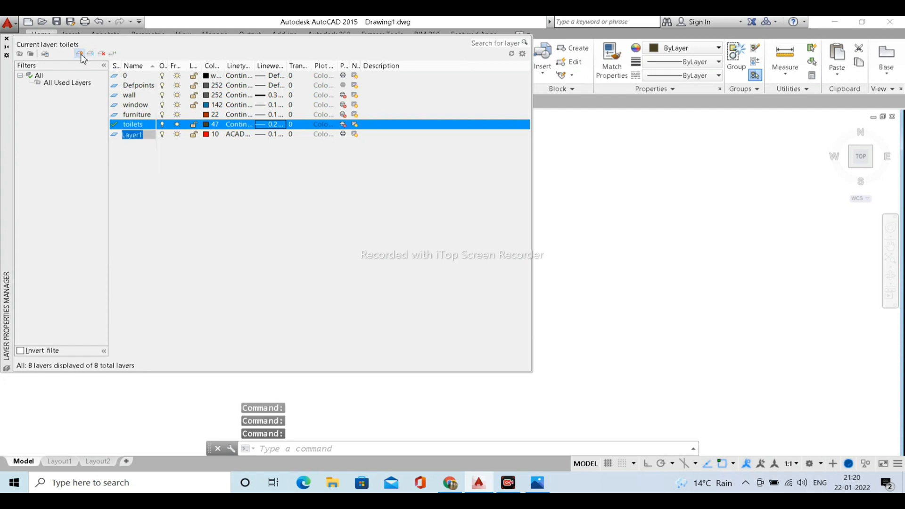
Create a new layer named text based on the toilets layer's properties.
key("alt+n")
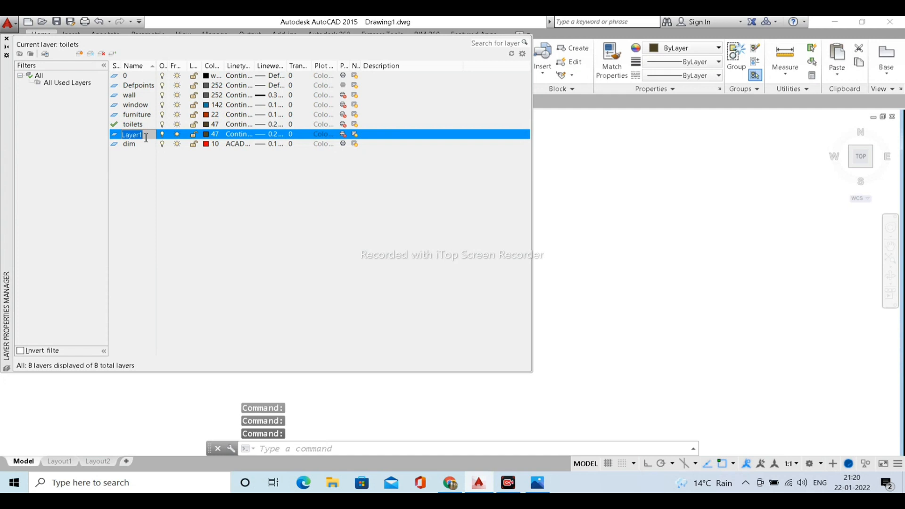
type("text")
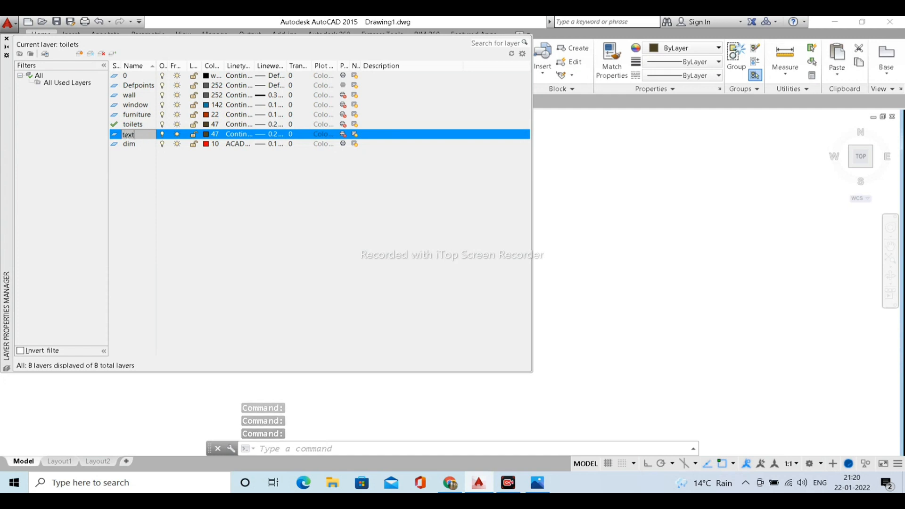
key("Return")
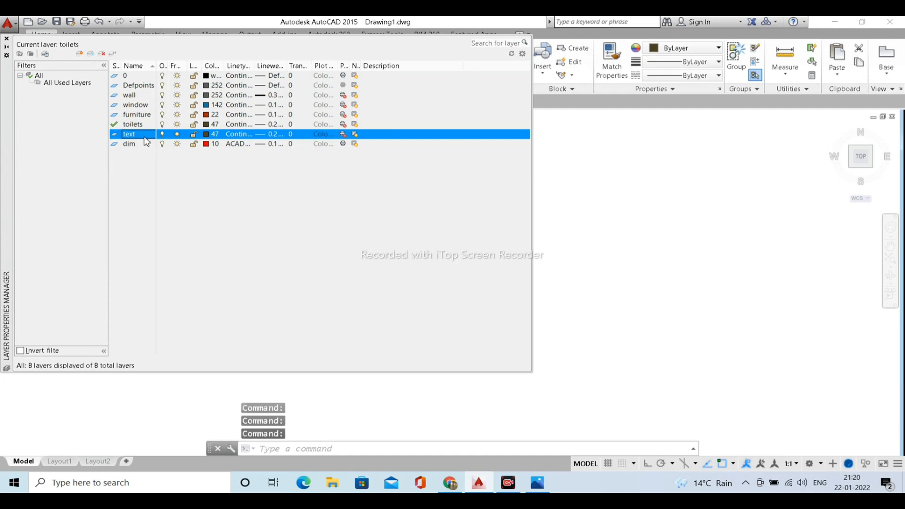
Add one more layer with its default name, and make the text layer current.
key("alt+n")
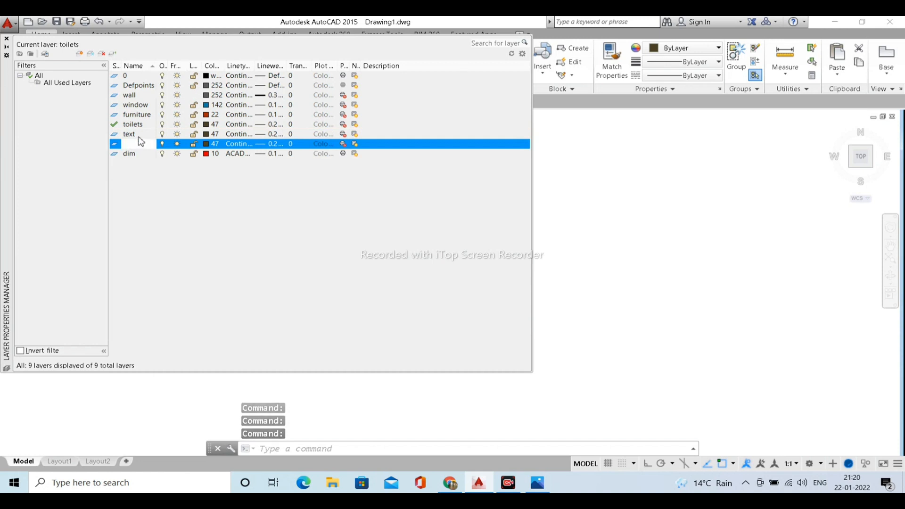
left_click(132, 135)
key("alt+c")
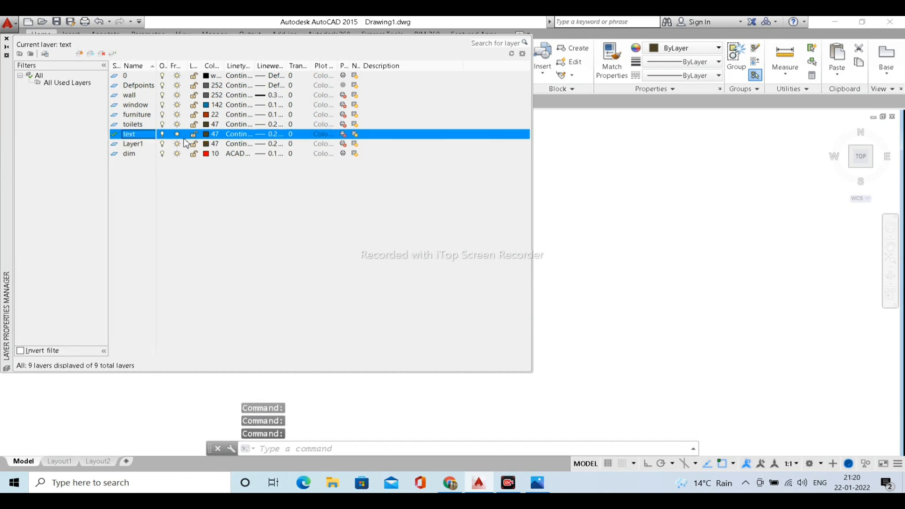
Set the text layer's colour to white.
left_click(210, 137)
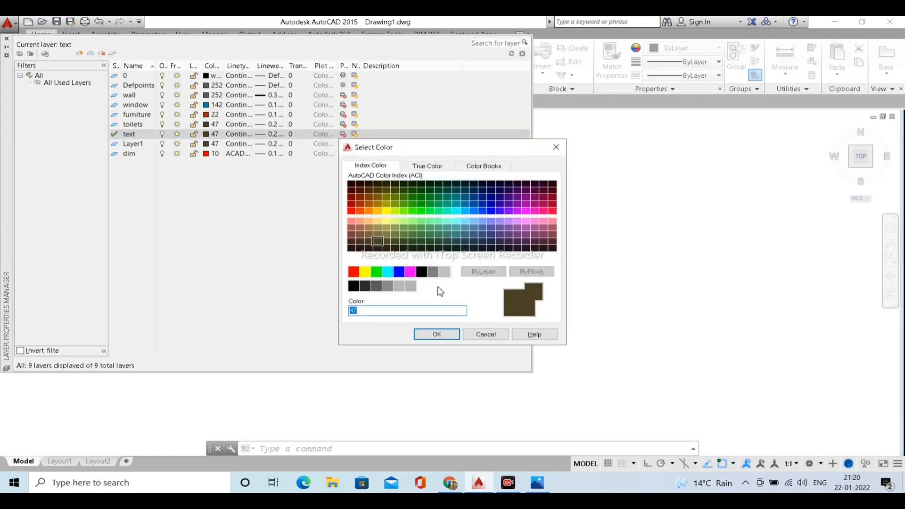
left_click(421, 272)
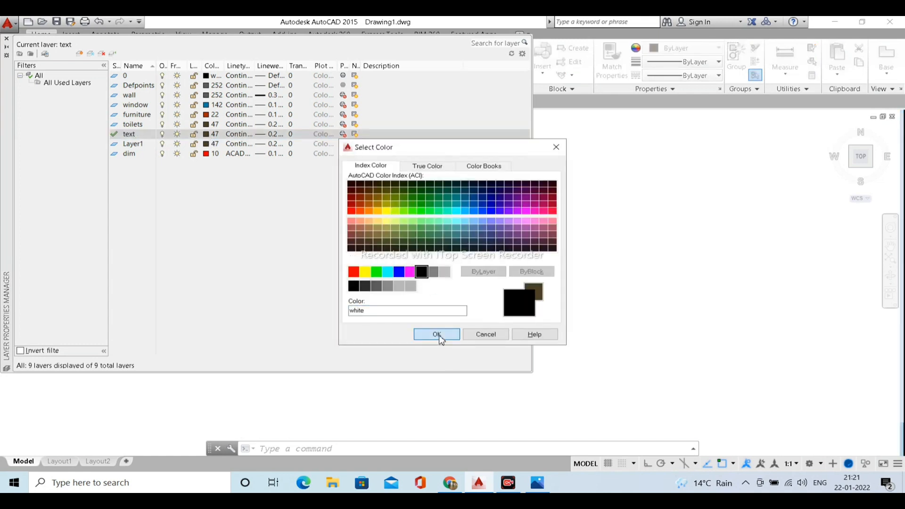
left_click(436, 334)
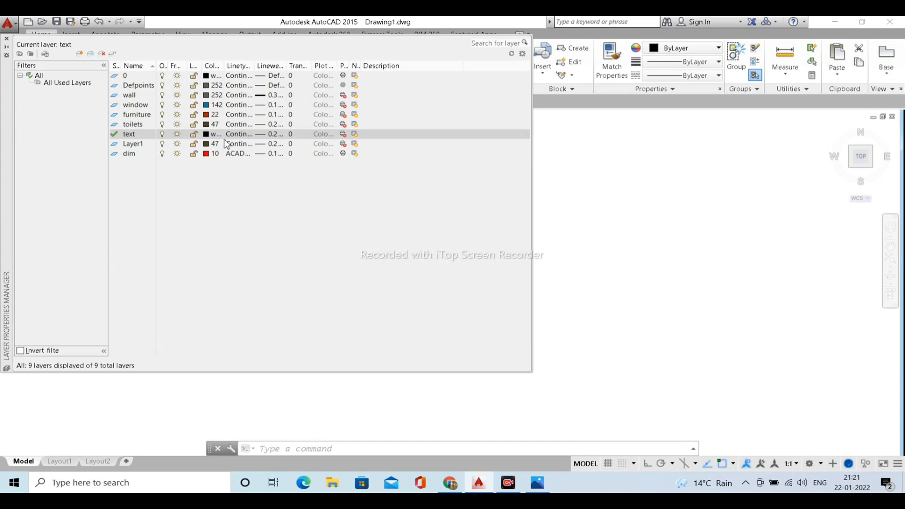
Keep the text layer's linetype as Continuous and its lineweight at 0.25 mm, and close the layer manager.
left_click(240, 140)
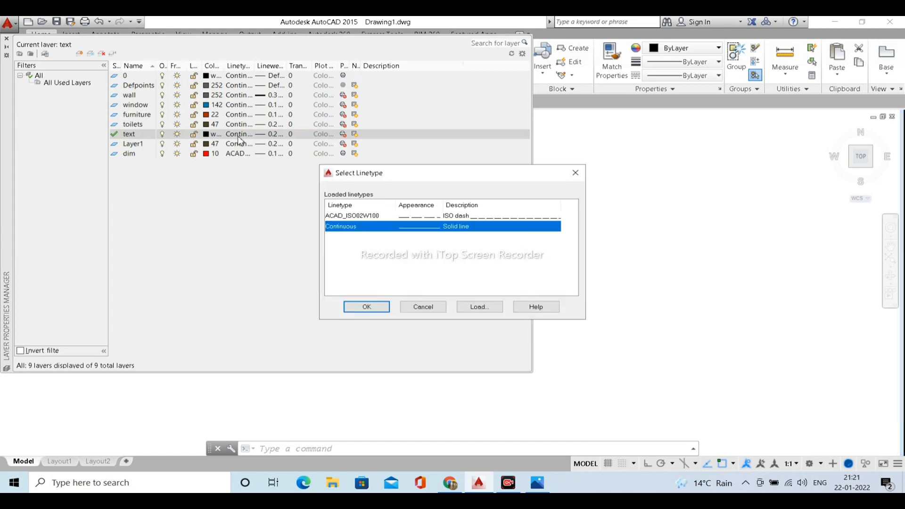
left_click(364, 307)
left_click(273, 134)
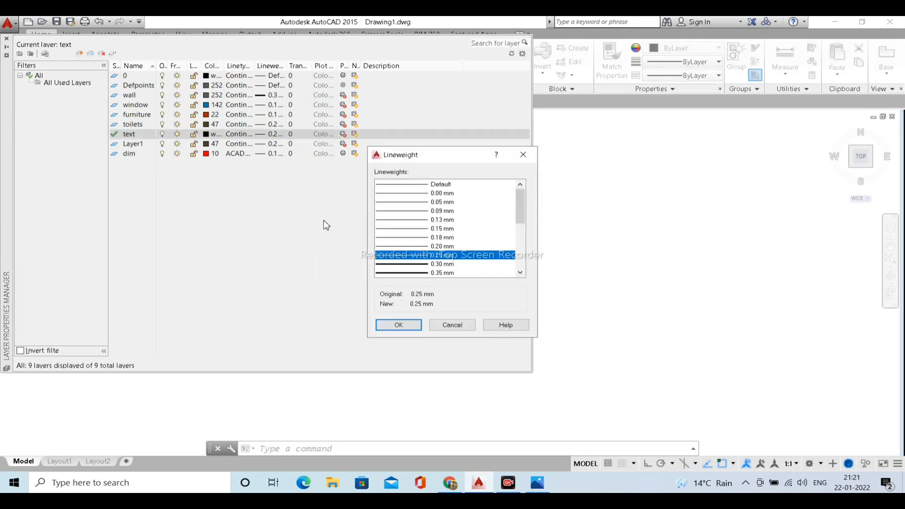
left_click(399, 325)
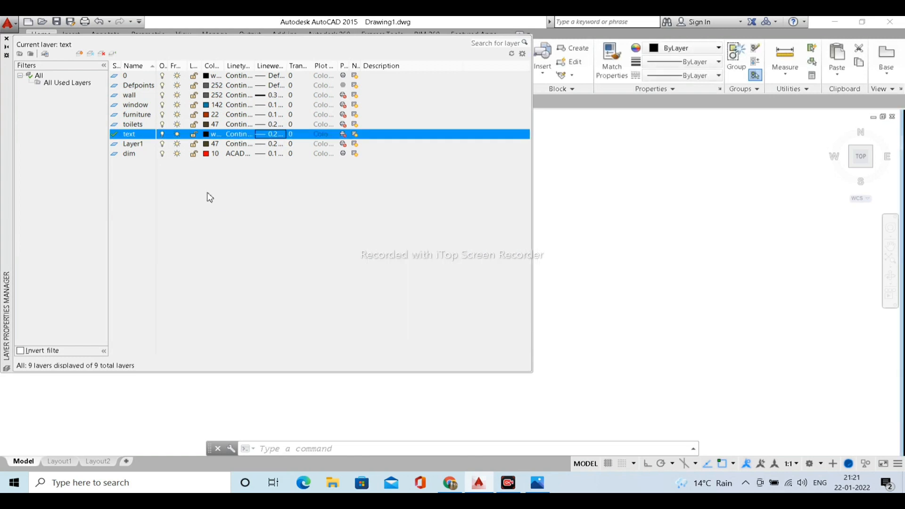
left_click(7, 39)
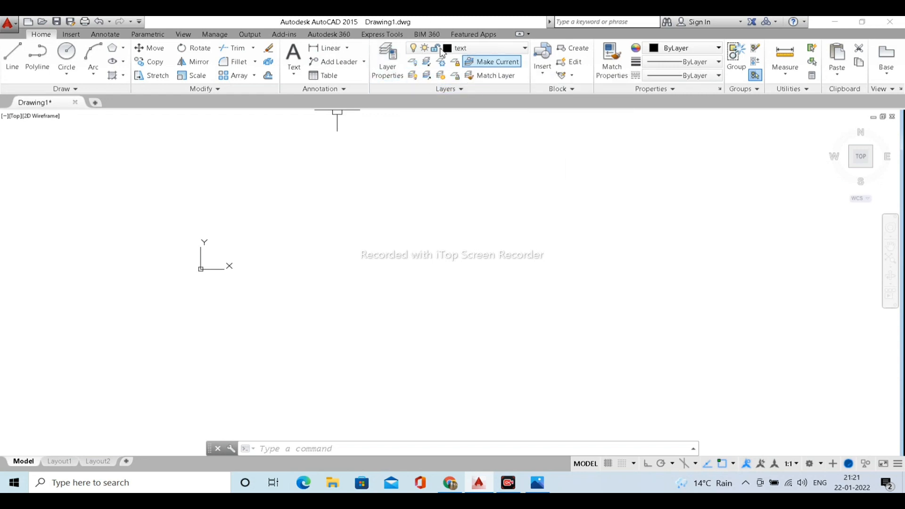
Review the dim, furniture, text, toilets, wall and window layers in the layer manager, and close it.
left_click(399, 76)
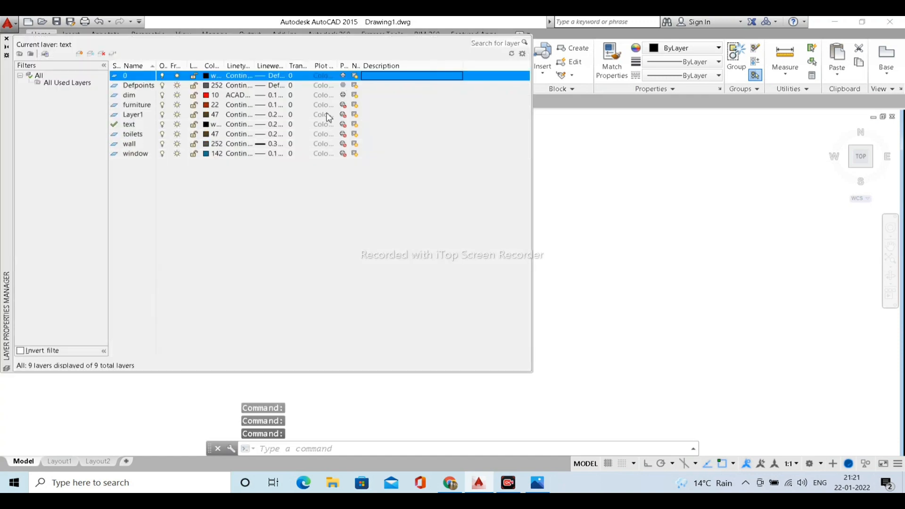
left_click(135, 95)
left_click(136, 106)
left_click(134, 125)
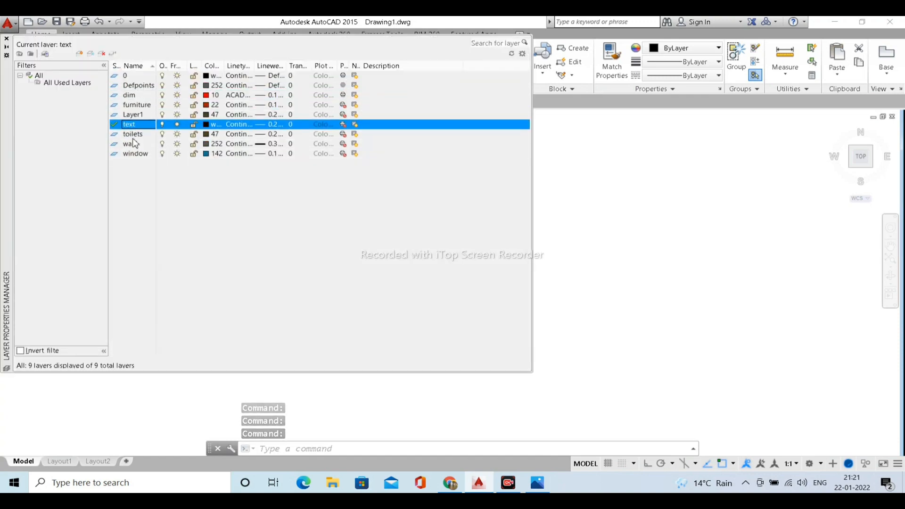
left_click(135, 134)
left_click(138, 144)
left_click(141, 154)
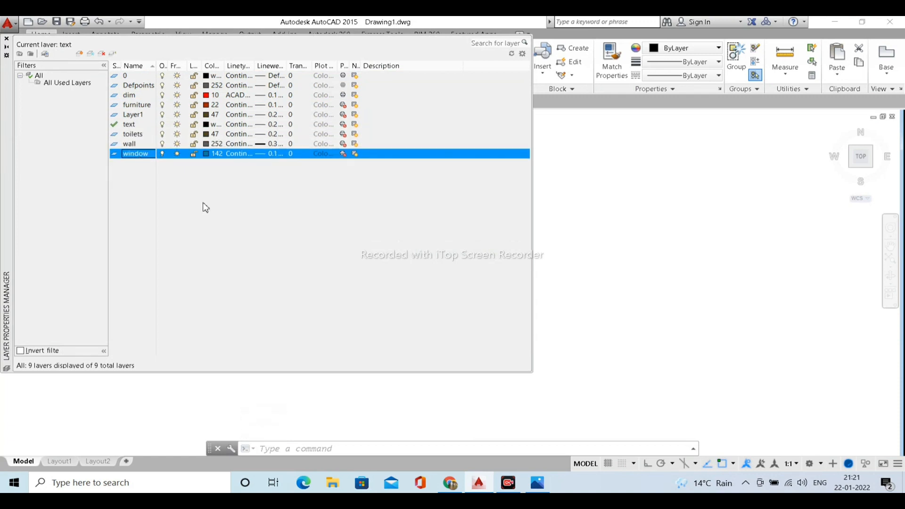
left_click(6, 39)
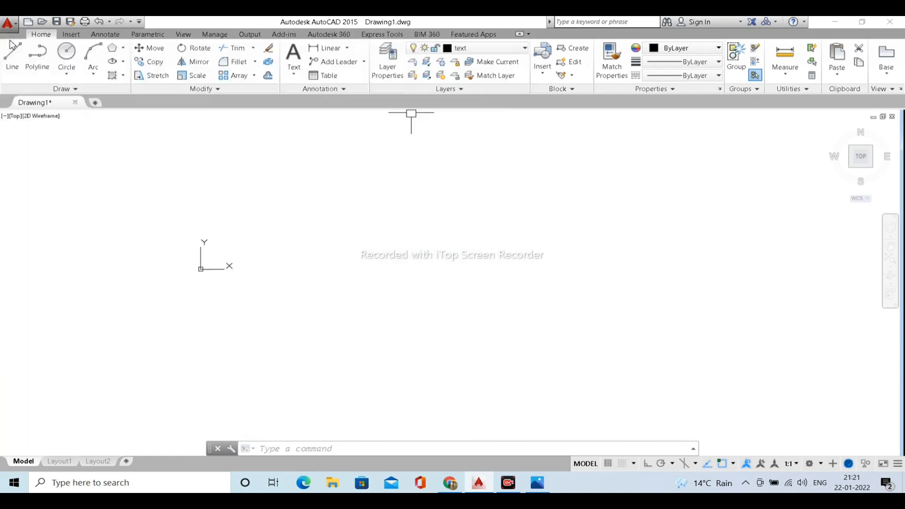
Make the wall layer current for drawing the house outline.
left_click(352, 226)
left_click(324, 173)
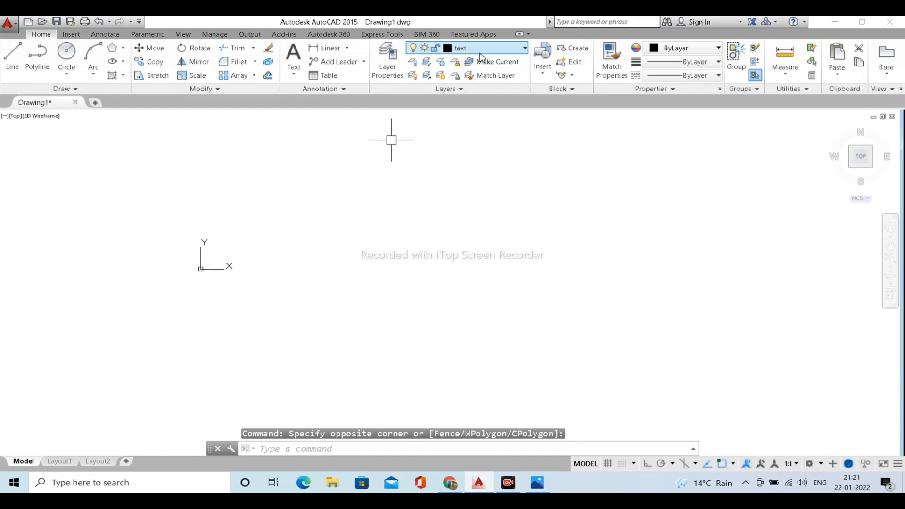
left_click(490, 48)
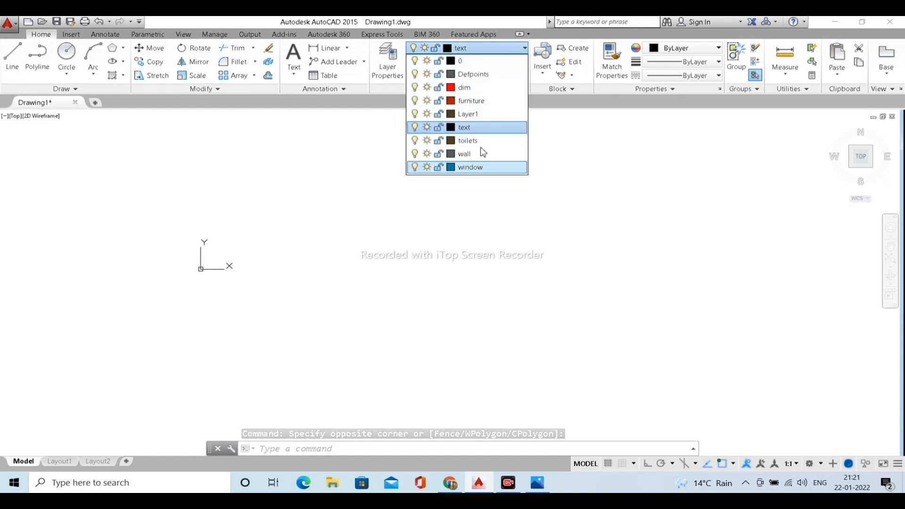
left_click(559, 170)
left_click(476, 51)
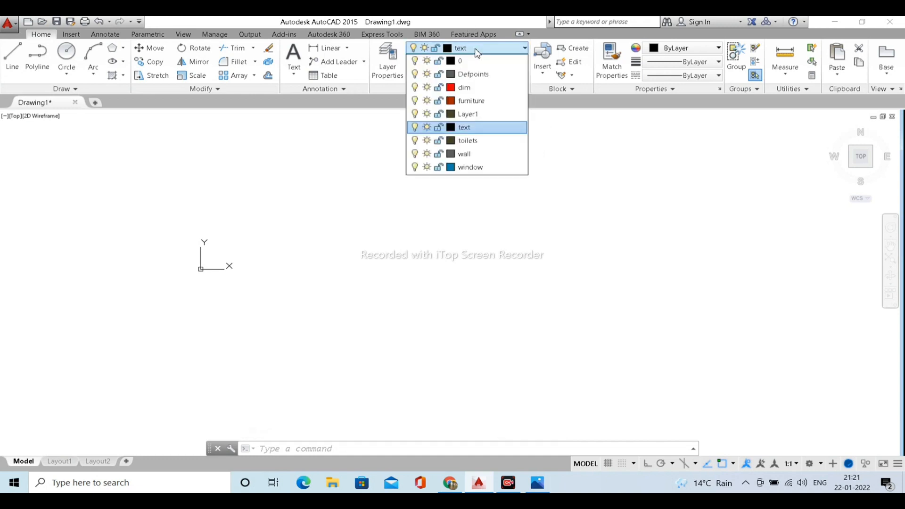
left_click(470, 154)
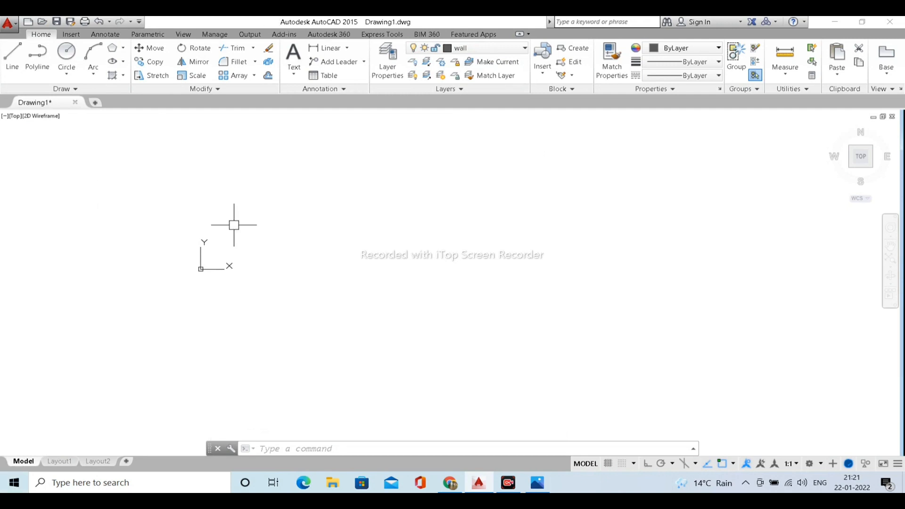
Check the overall size on the house plan image, and draw a 22' by 20' rectangle as the outer wall outline.
mouse_move(450, 482)
left_click(555, 461)
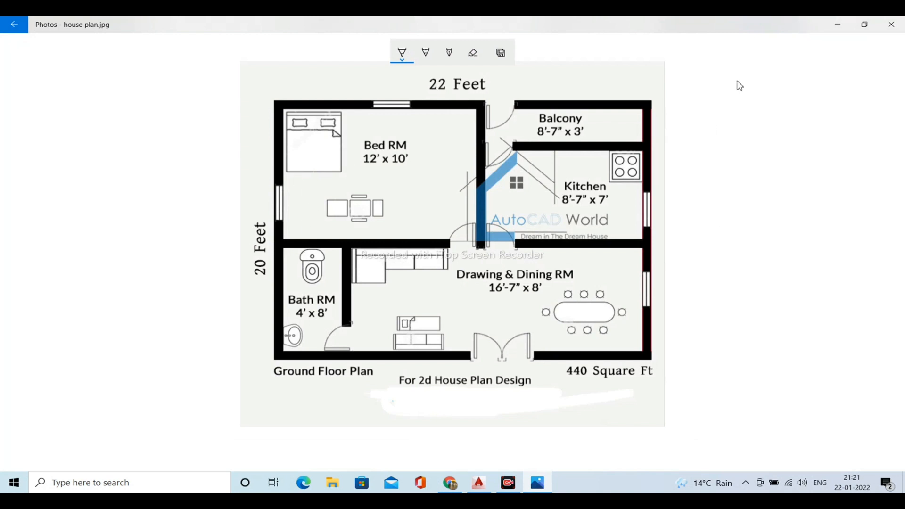
left_click(838, 24)
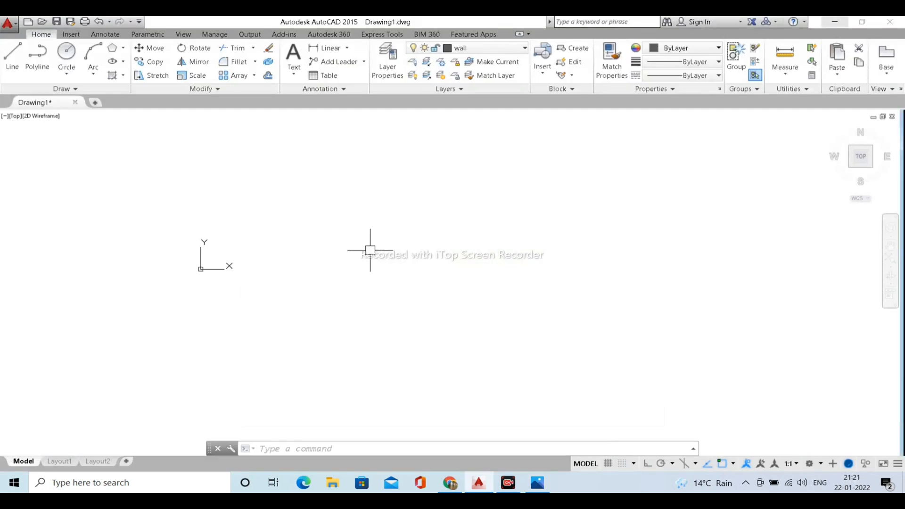
type("rec")
key("Return")
left_click(325, 212)
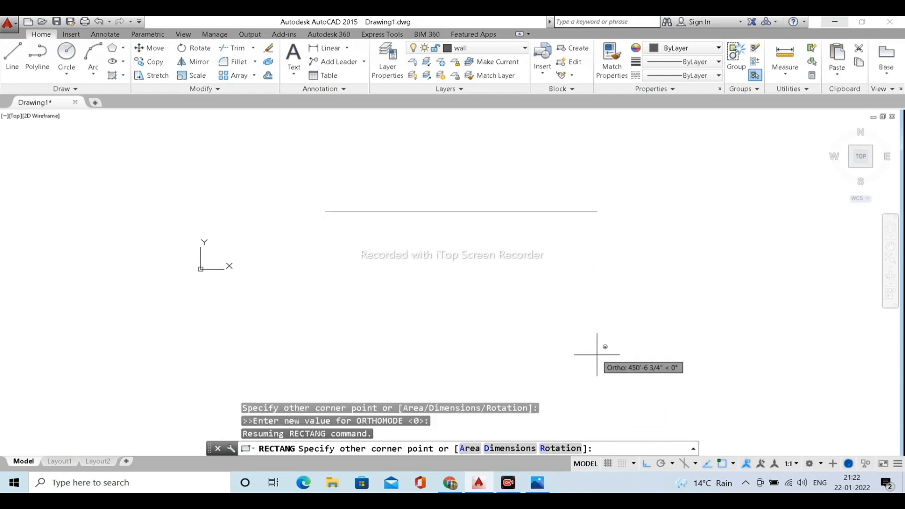
type("@")
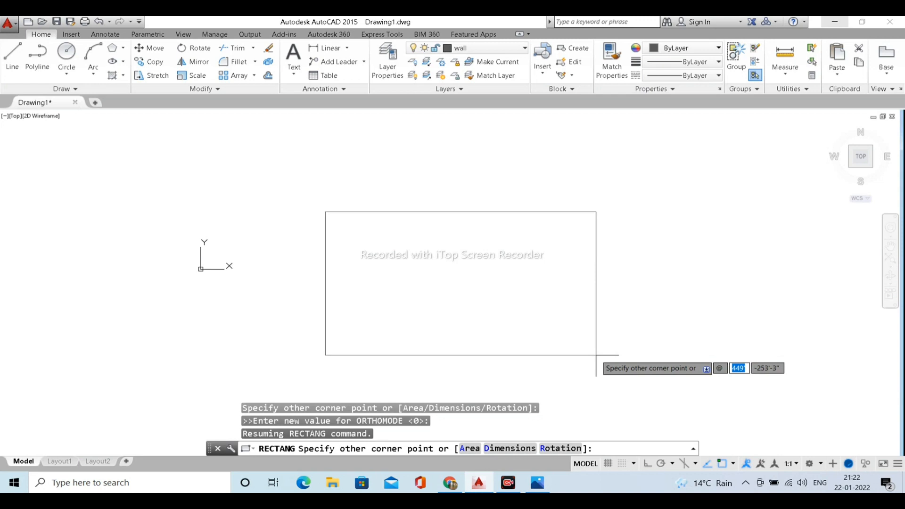
type("22")
key("Tab")
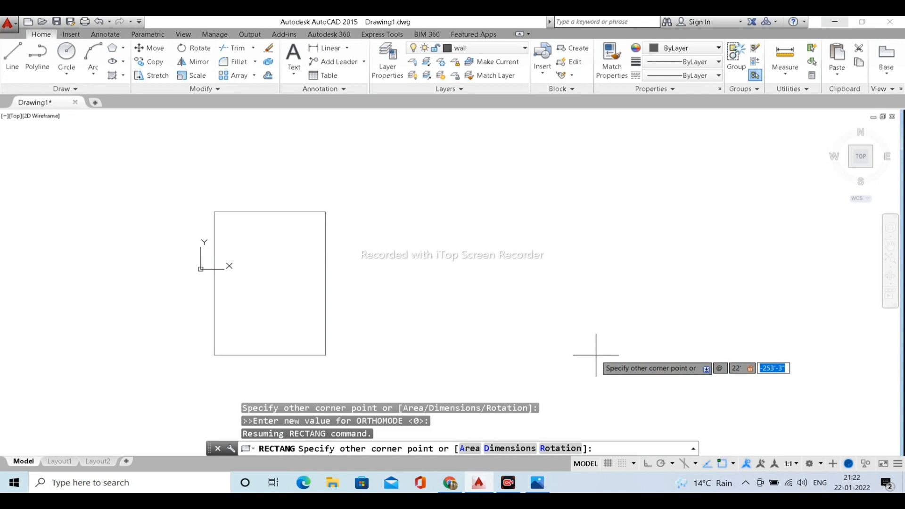
type("20")
key("Return")
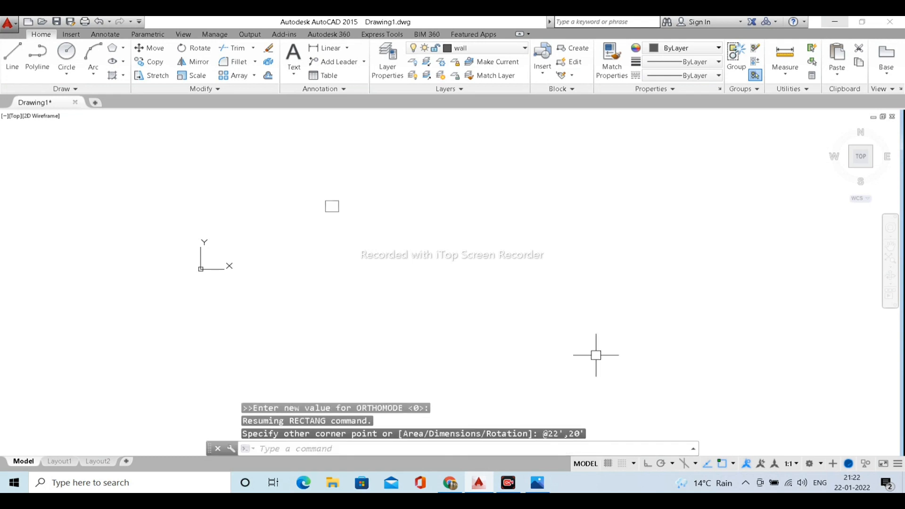
Check the rectangle's width with a linear dimension along its top edge, without placing it.
scroll(320, 205, "up", 10)
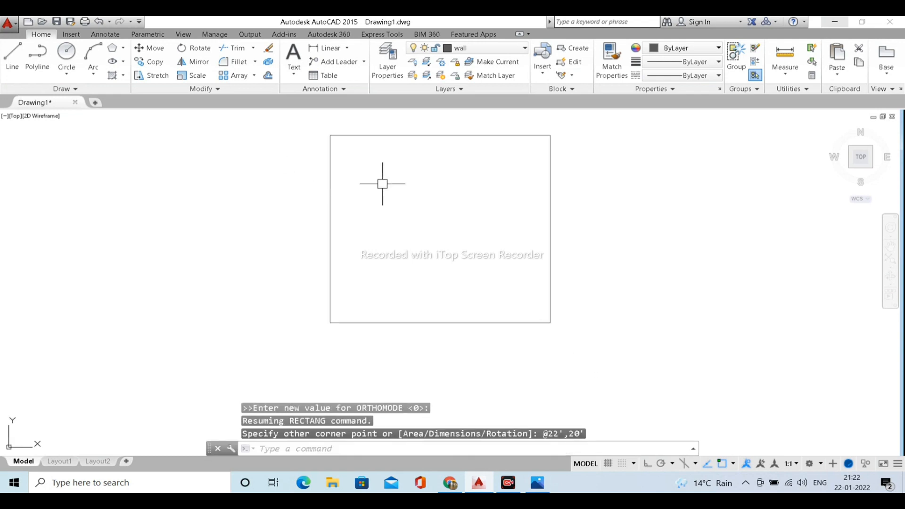
scroll(415, 186, "up", 2)
scroll(438, 195, "down", 2)
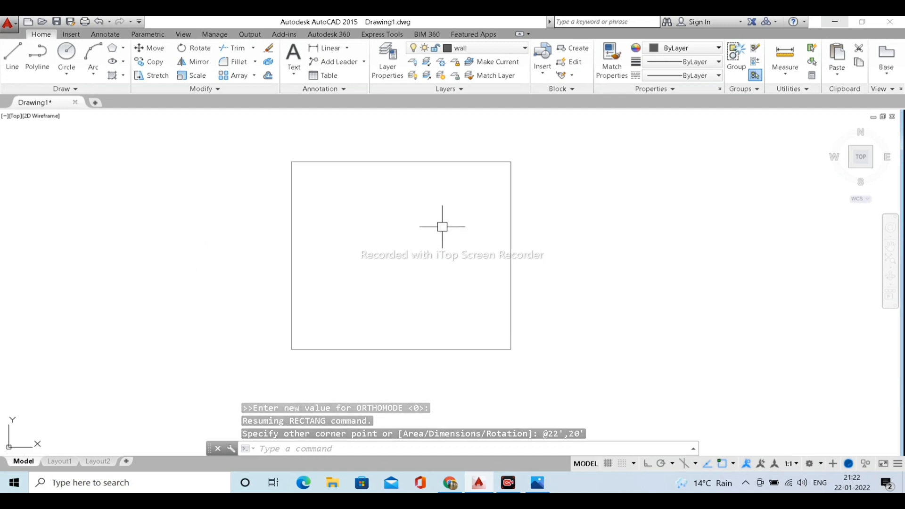
type("dli")
key("Return")
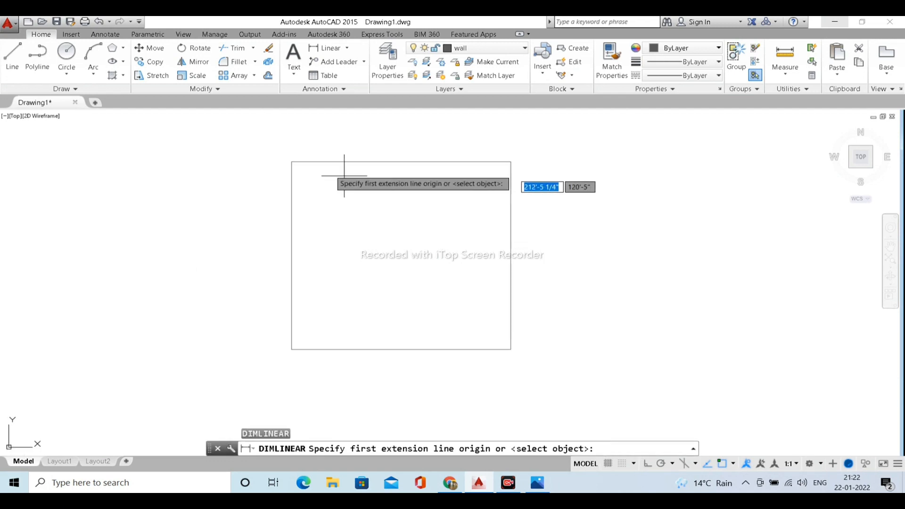
left_click(290, 161)
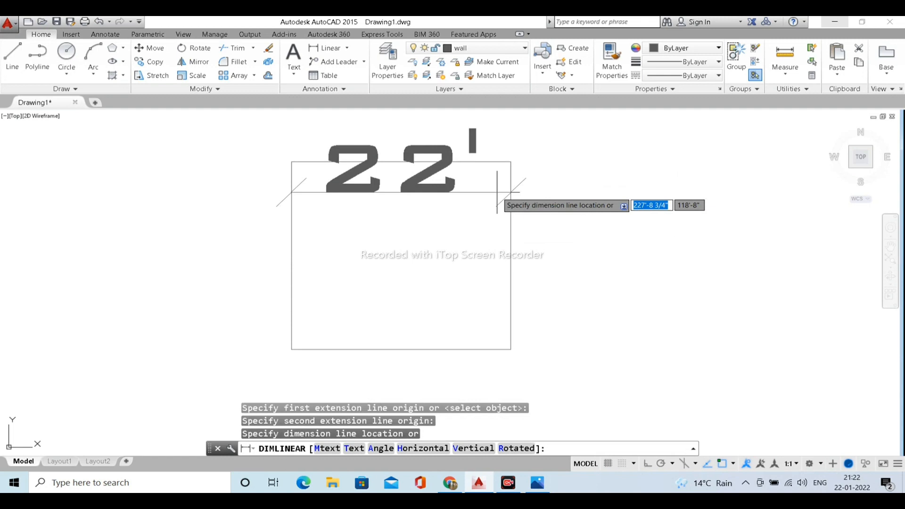
key("Escape")
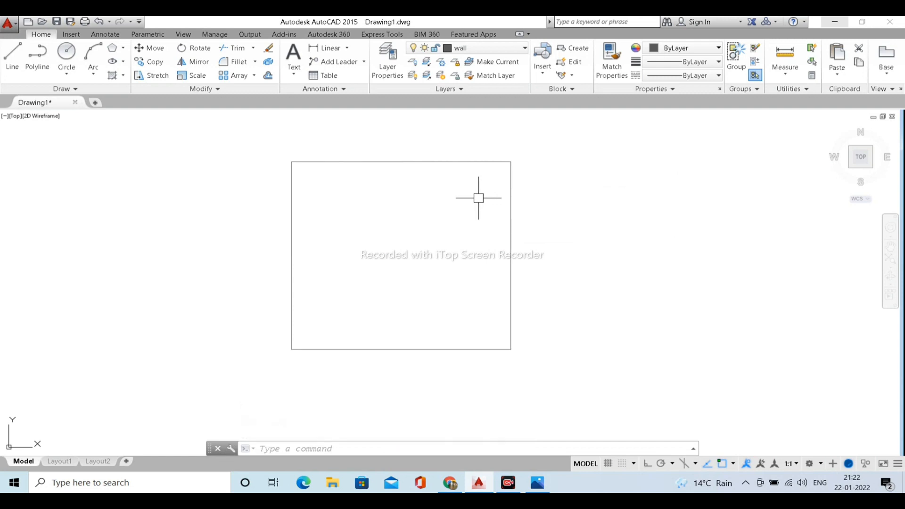
Try a linear dimension along the rectangle's top edge on the dim layer, and make the wall layer current again.
left_click(488, 49)
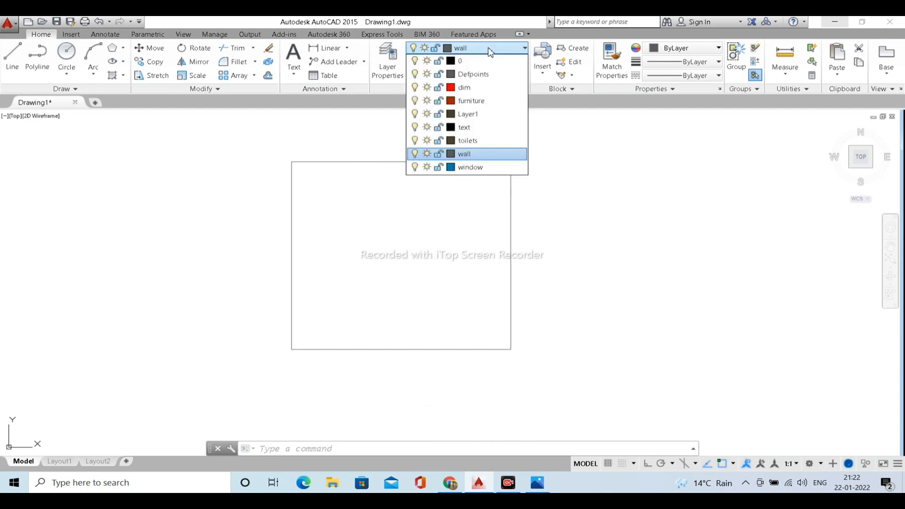
left_click(477, 89)
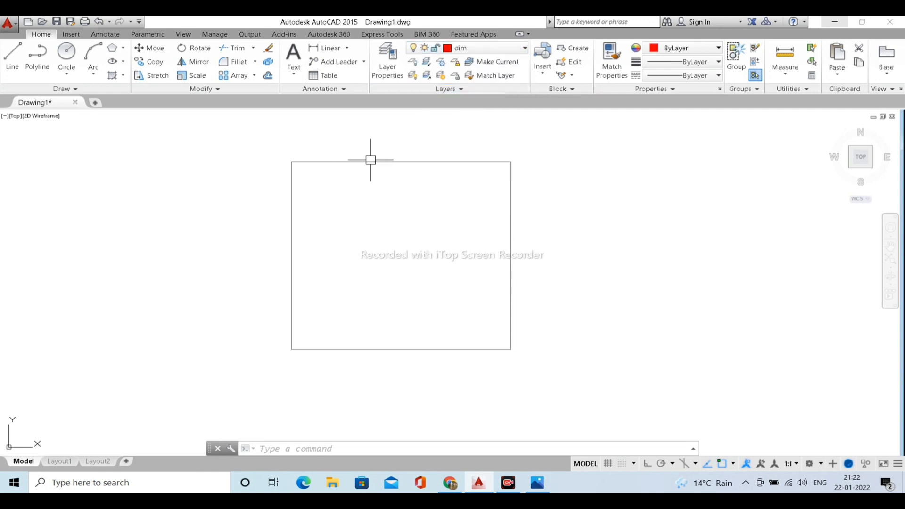
type("dli")
key("Return")
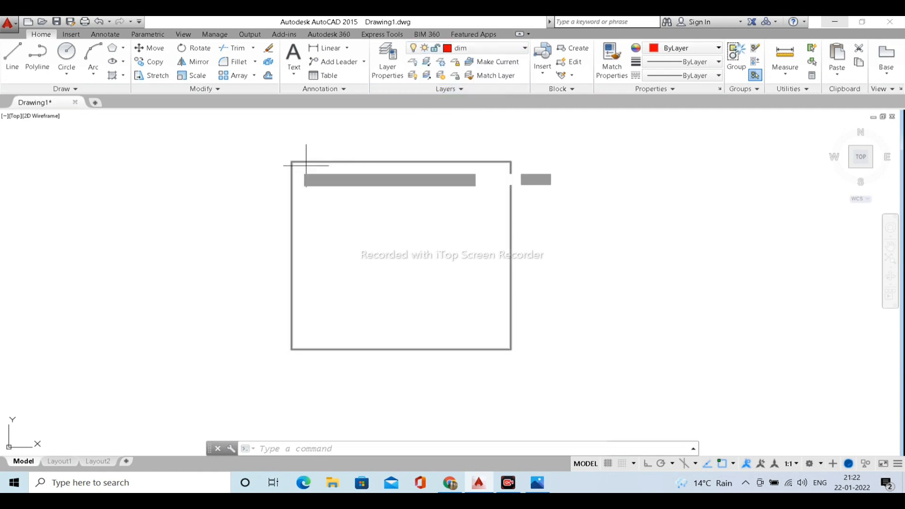
left_click(291, 161)
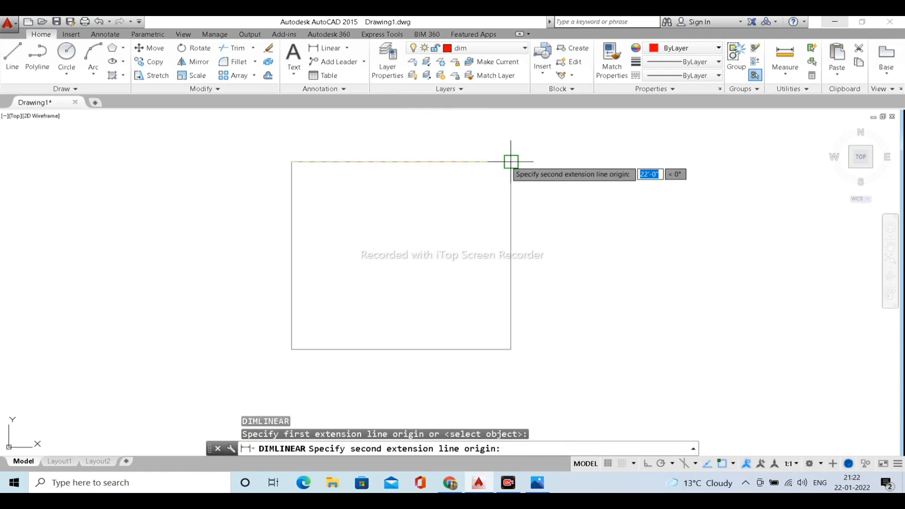
left_click(511, 162)
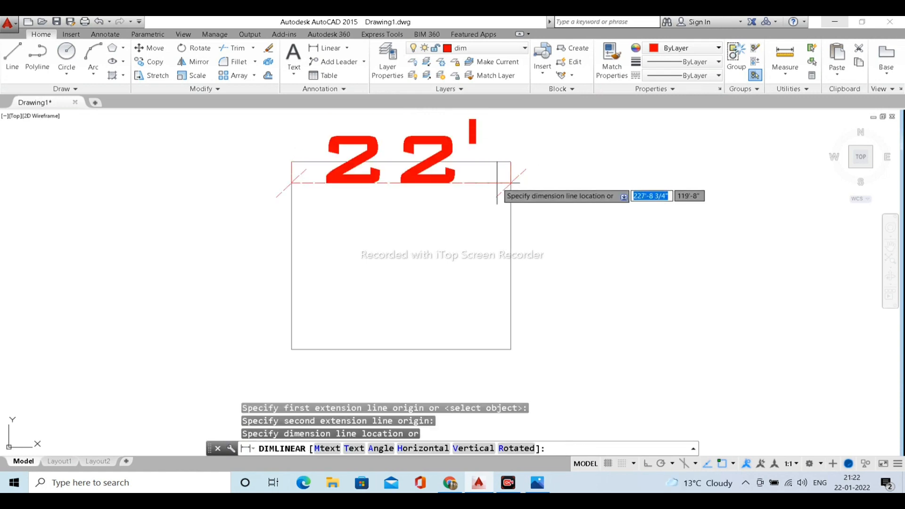
key("Escape")
left_click(498, 47)
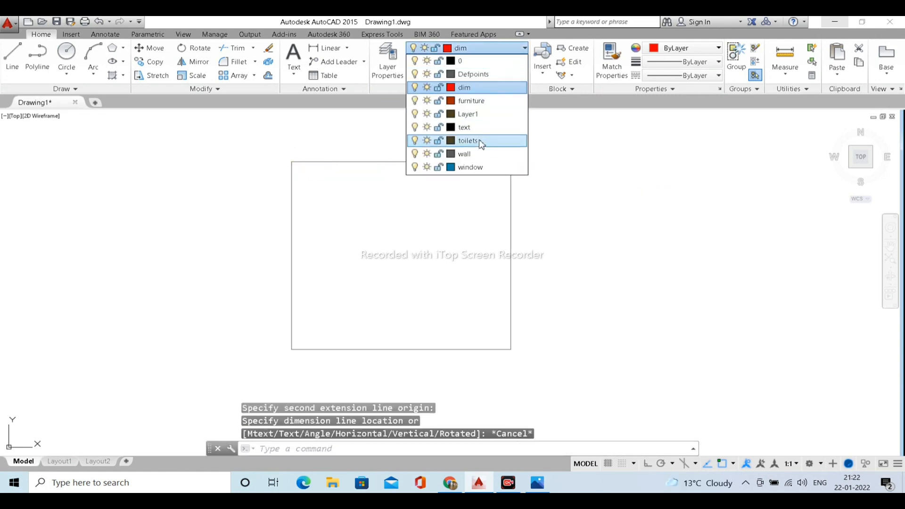
left_click(478, 154)
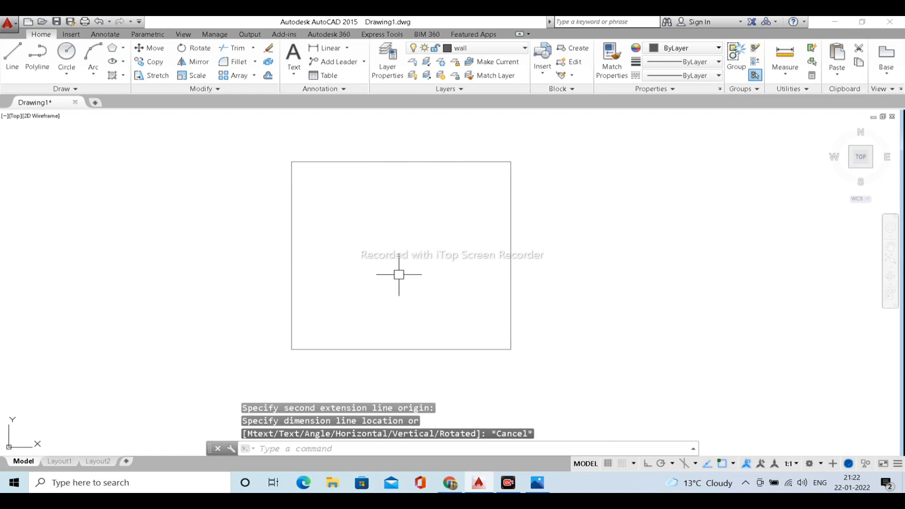
Examine the walls and room layout on the reference house plan image, and return to the drawing.
middle_click_drag(378, 221, 391, 282)
left_click_drag(407, 227, 388, 129)
middle_click_drag(408, 226, 387, 123)
middle_click_drag(390, 155, 412, 190)
mouse_move(508, 483)
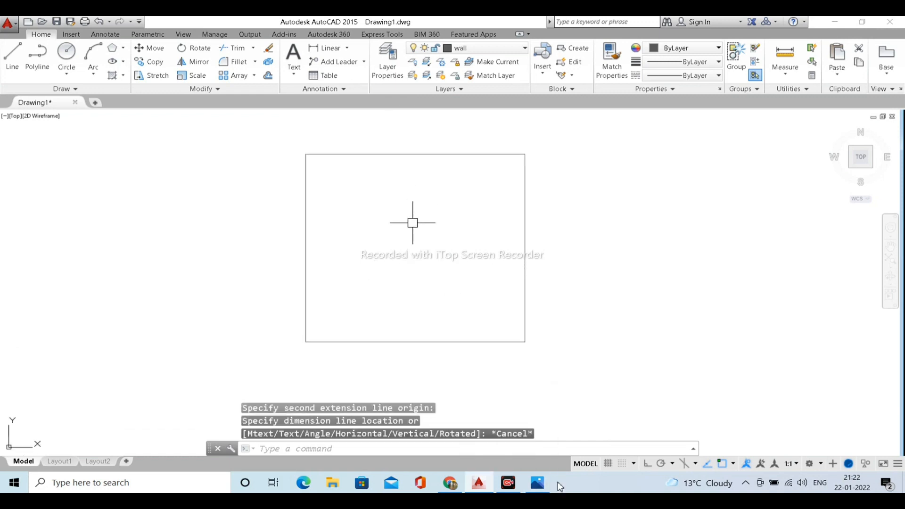
left_click(537, 483)
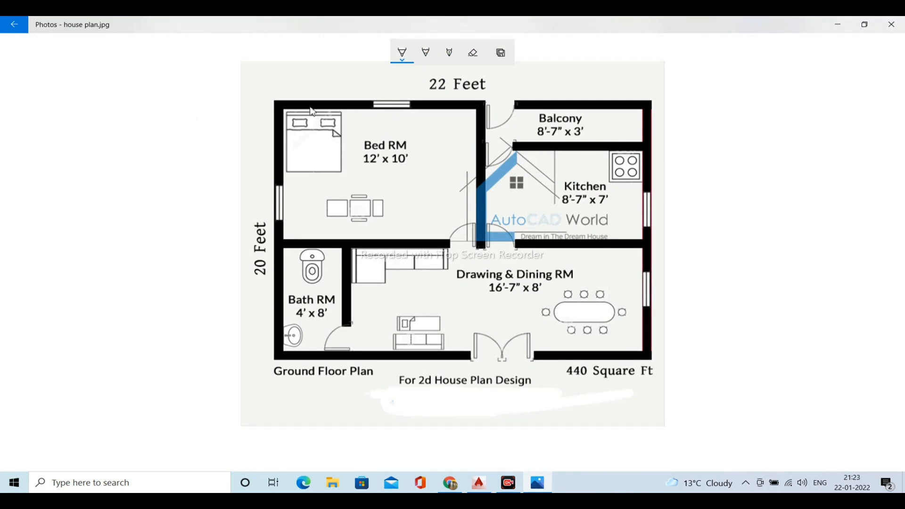
left_click(837, 24)
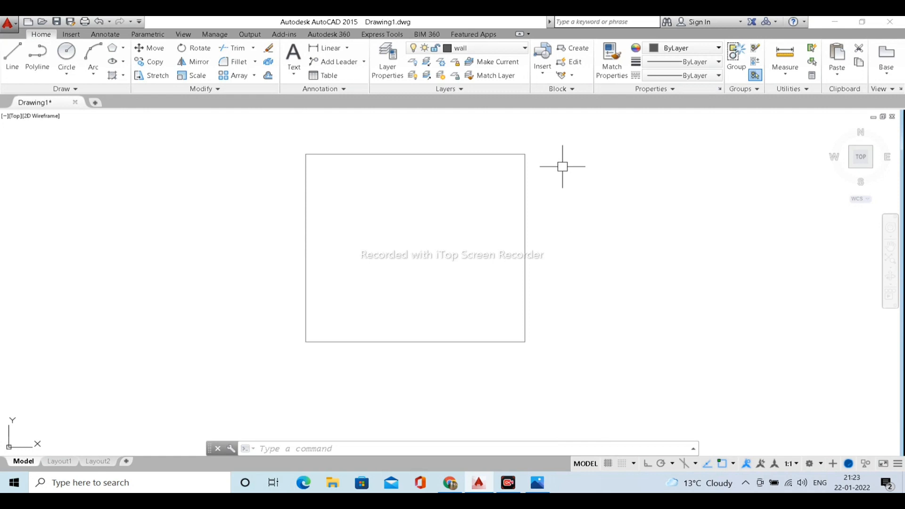
type("O")
key("Escape")
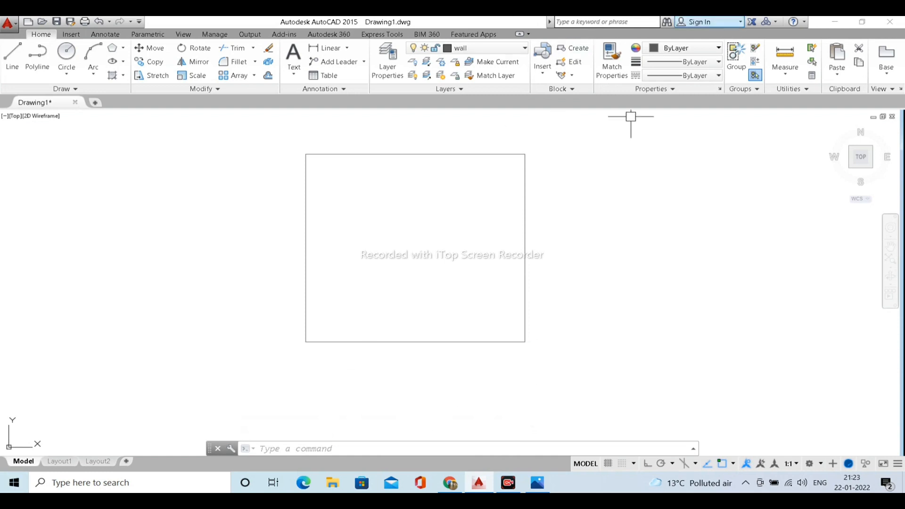
Offset the outer wall rectangle inward by 4.5" to form the wall thickness.
middle_click_drag(415, 216, 384, 221)
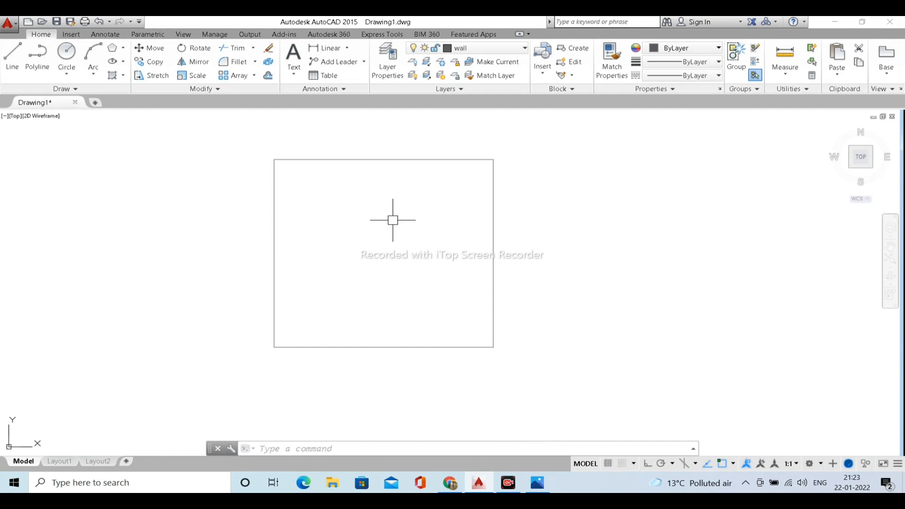
middle_click_drag(398, 218, 419, 215)
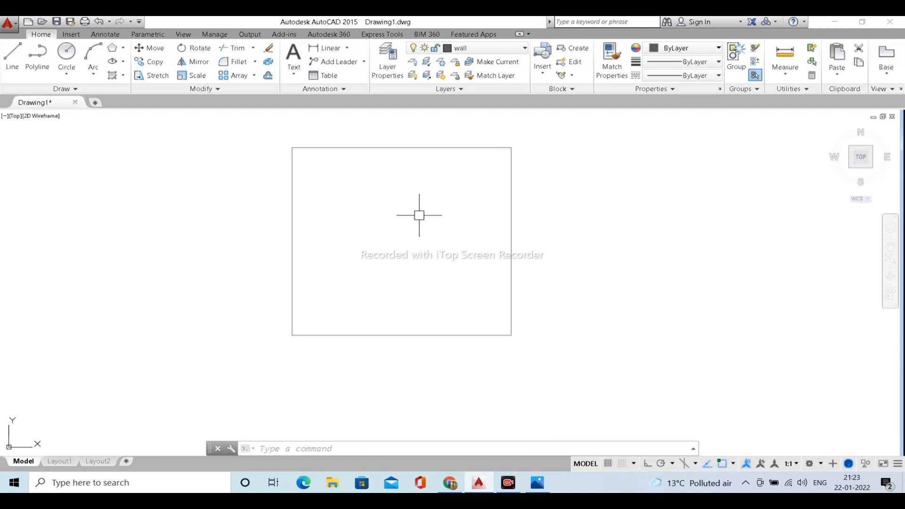
type("O")
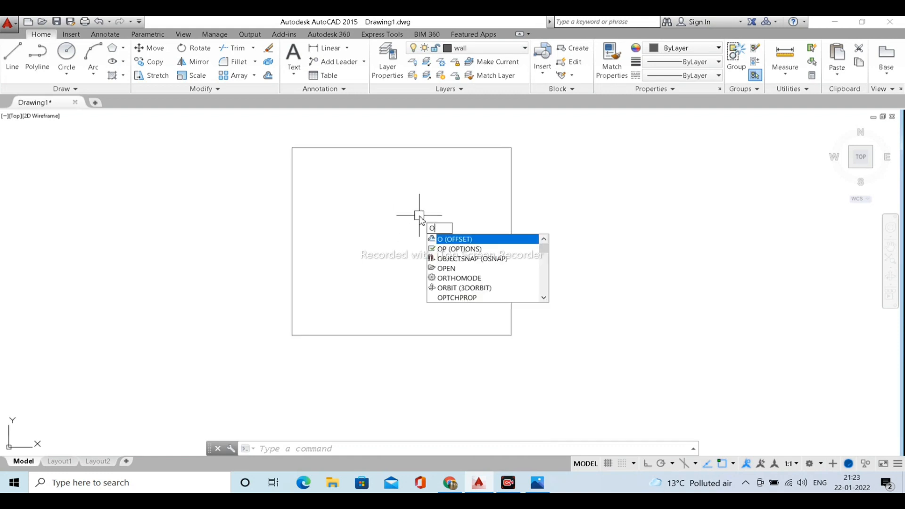
key("Return")
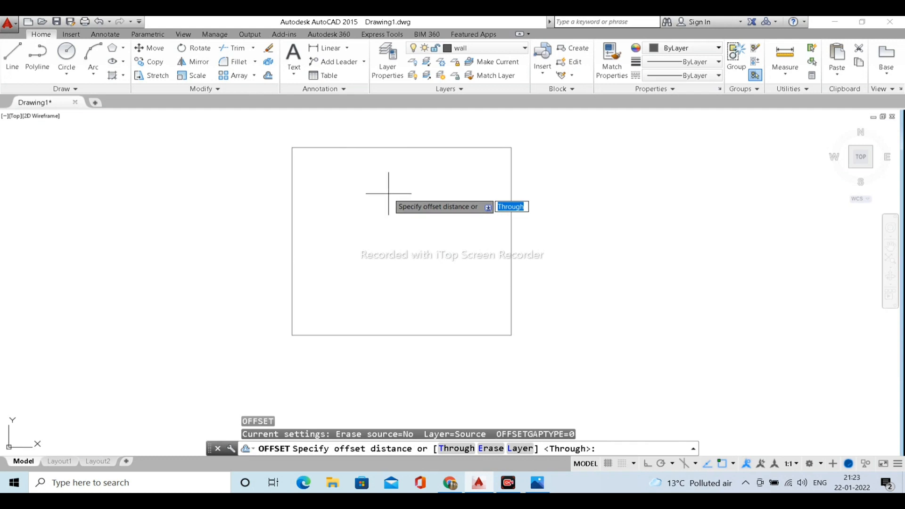
type("4.5\"")
key("Return")
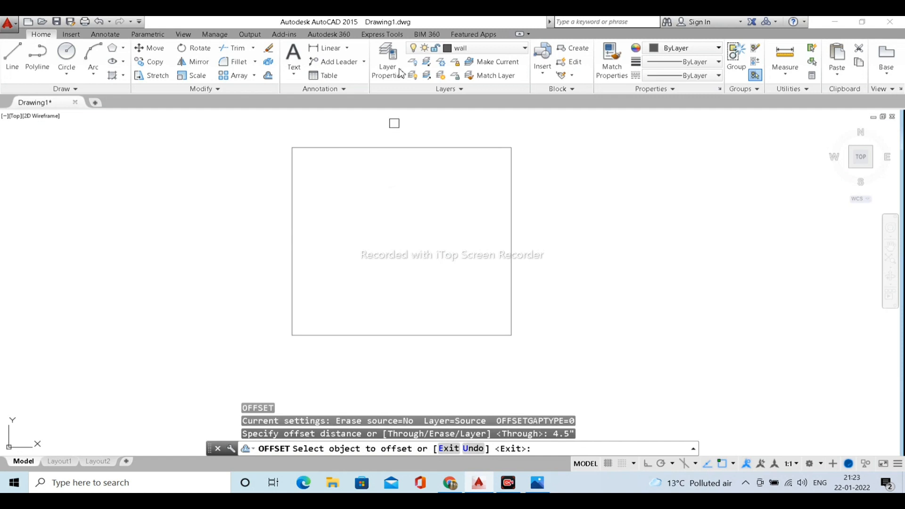
left_click(394, 148)
left_click(393, 206)
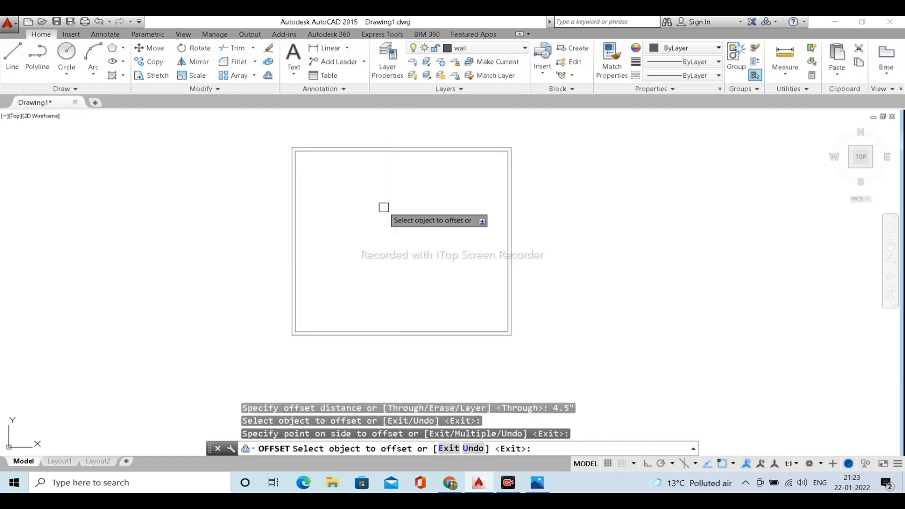
key("Escape")
scroll(291, 146, "up", 10)
scroll(300, 191, "down", 2)
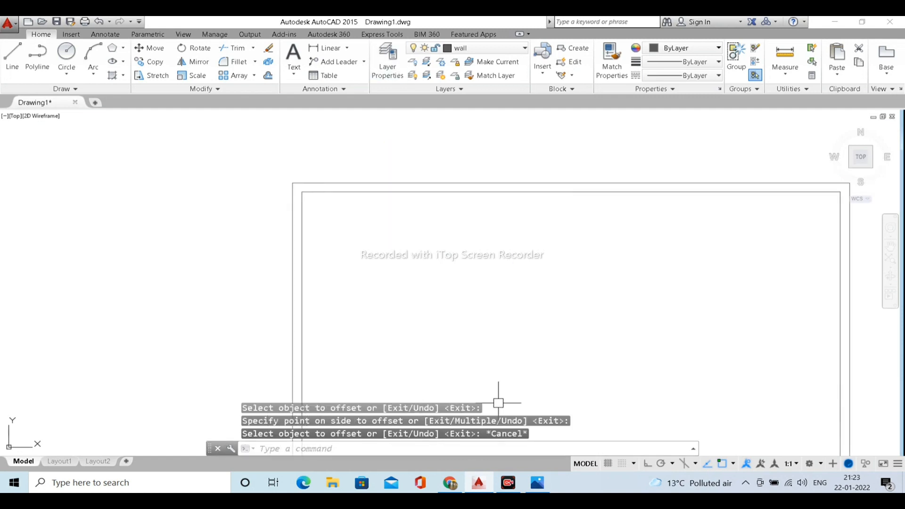
scroll(509, 239, "down", 2)
scroll(527, 322, "down", 2)
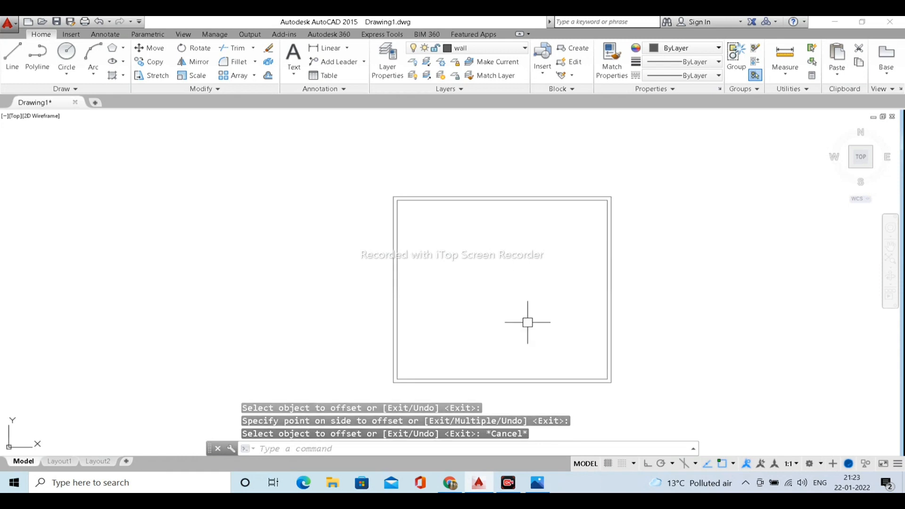
Check the outer walls on the house plan image, and delete the inner offset rectangle from the drawing.
left_click(538, 482)
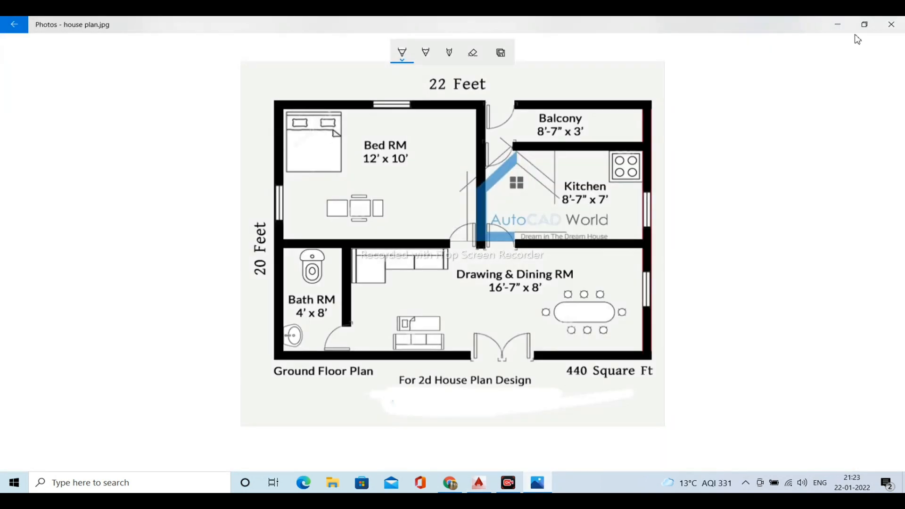
left_click(838, 24)
scroll(452, 208, "up", 5)
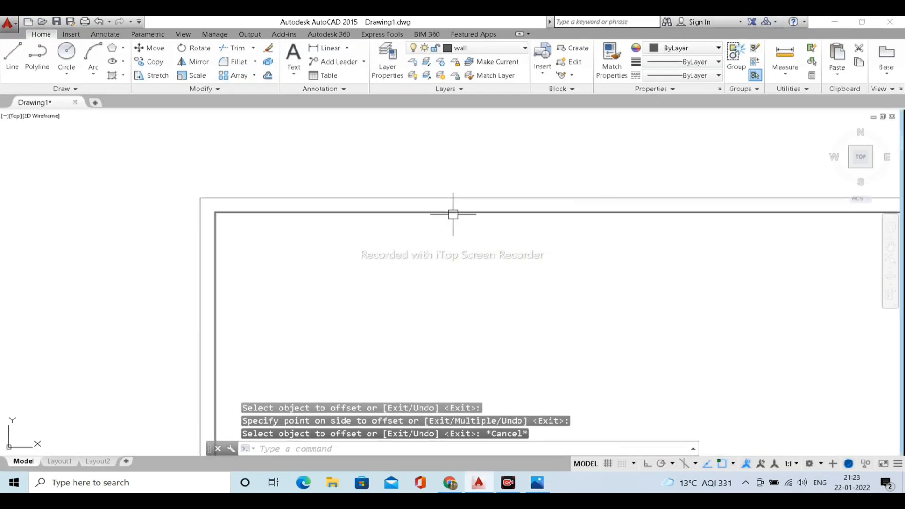
left_click(453, 212)
key("Delete")
scroll(390, 253, "down", 1)
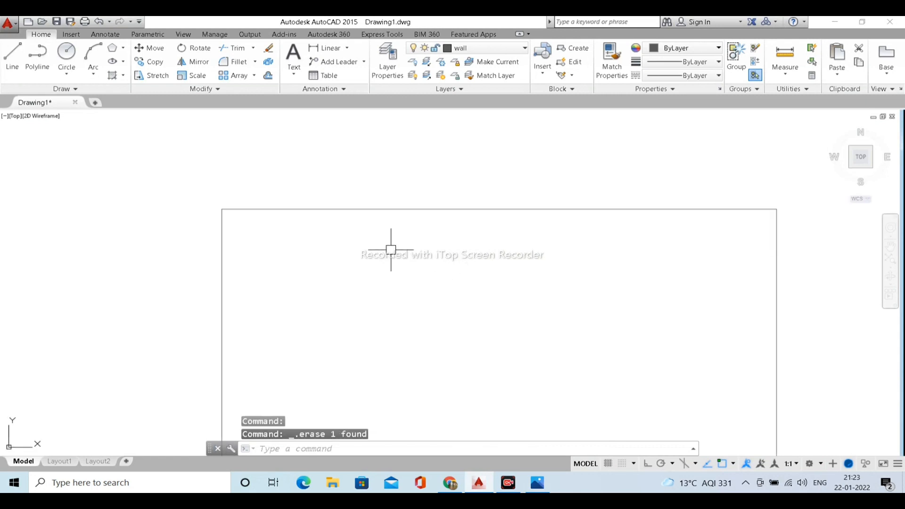
Offset the outer wall rectangle inward by 9" to form the inner face of the outer walls.
key("Escape")
key("Escape")
key("Escape")
type("o")
key("Return")
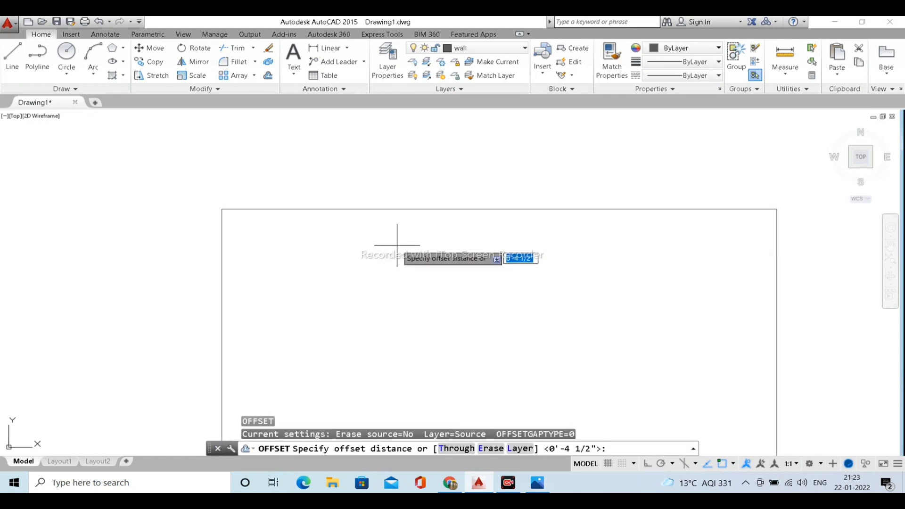
type("9")
key("Return")
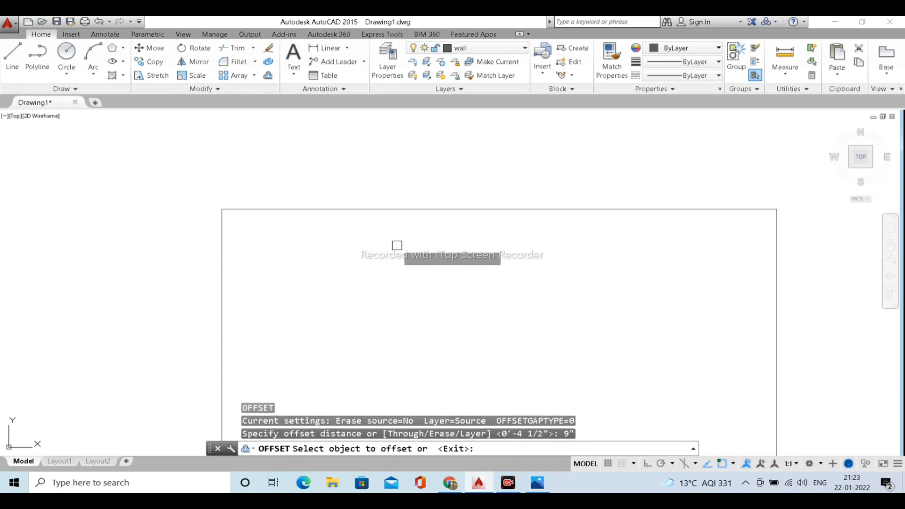
left_click(400, 208)
left_click(411, 300)
scroll(368, 208, "down", 4)
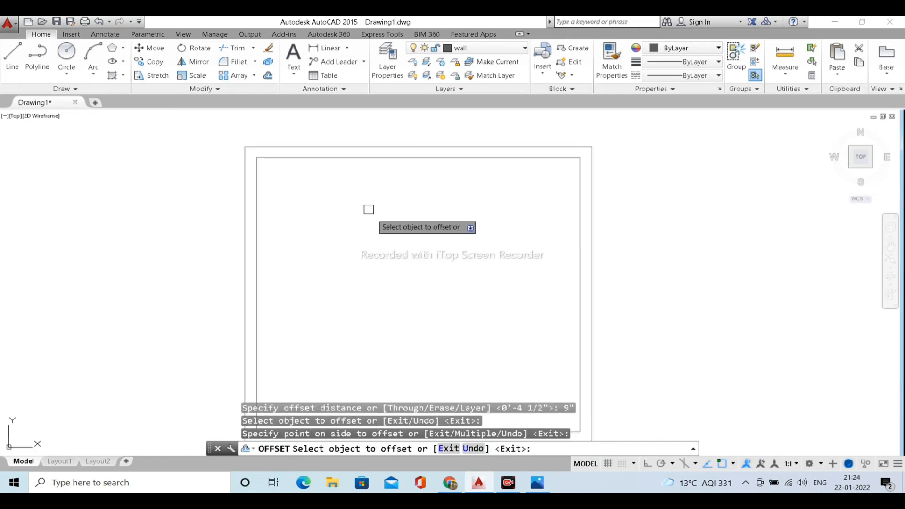
key("Escape")
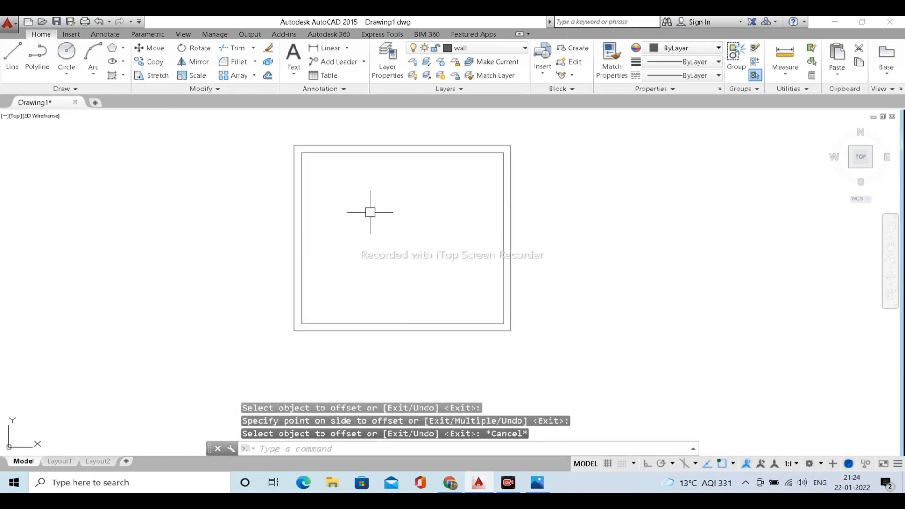
Check the outer rectangle's height and width with linear dimensions along its left and top edges, without placing them.
middle_click_drag(370, 211, 394, 222)
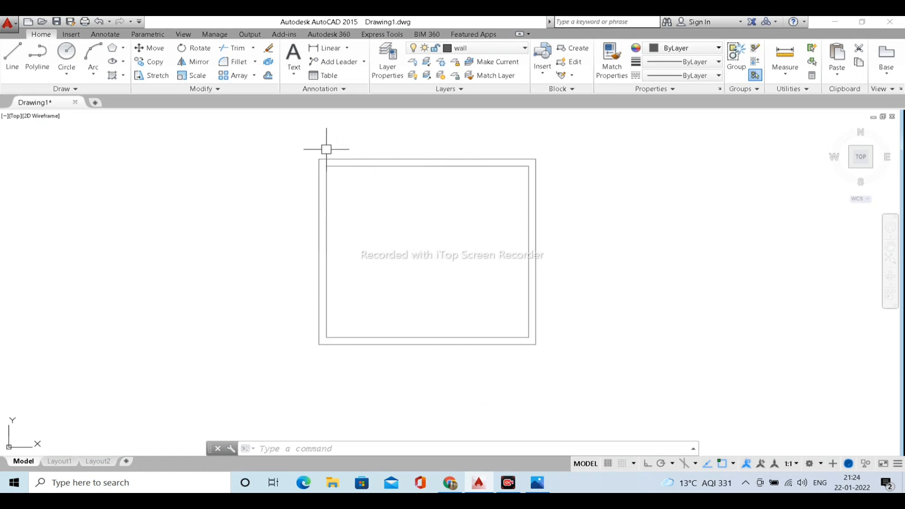
type("DI")
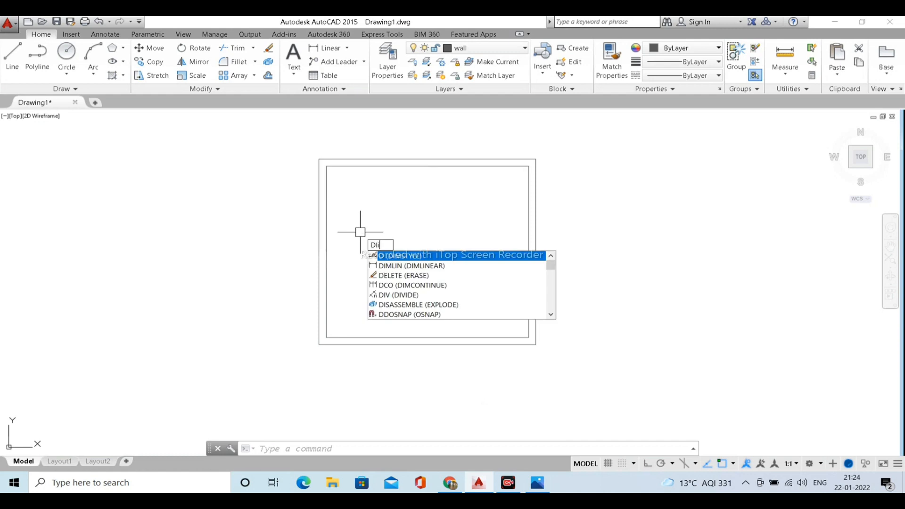
key("Return")
left_click(319, 160)
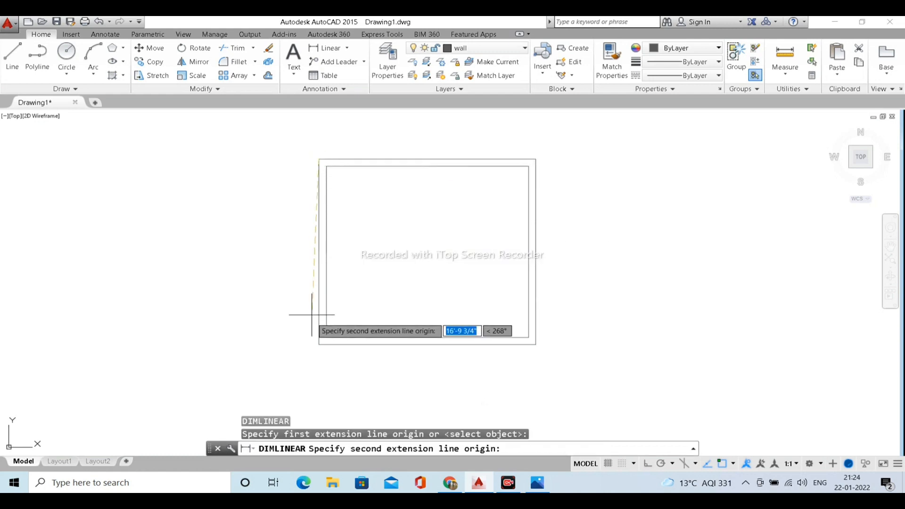
left_click(318, 344)
key("Escape")
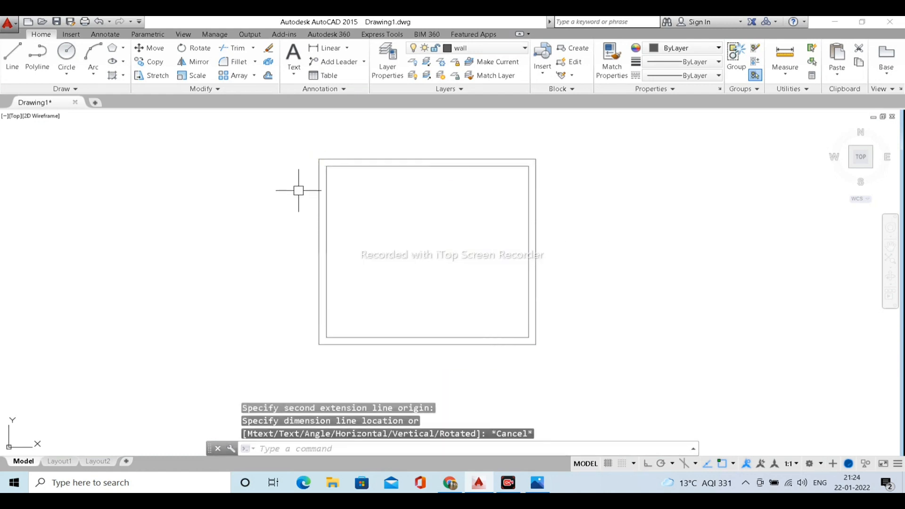
key("Return")
left_click(319, 160)
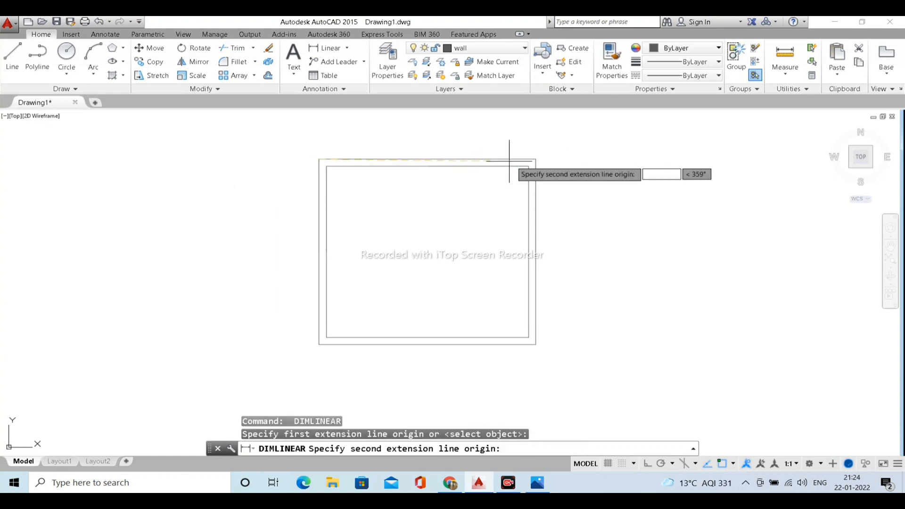
left_click(535, 159)
key("Escape")
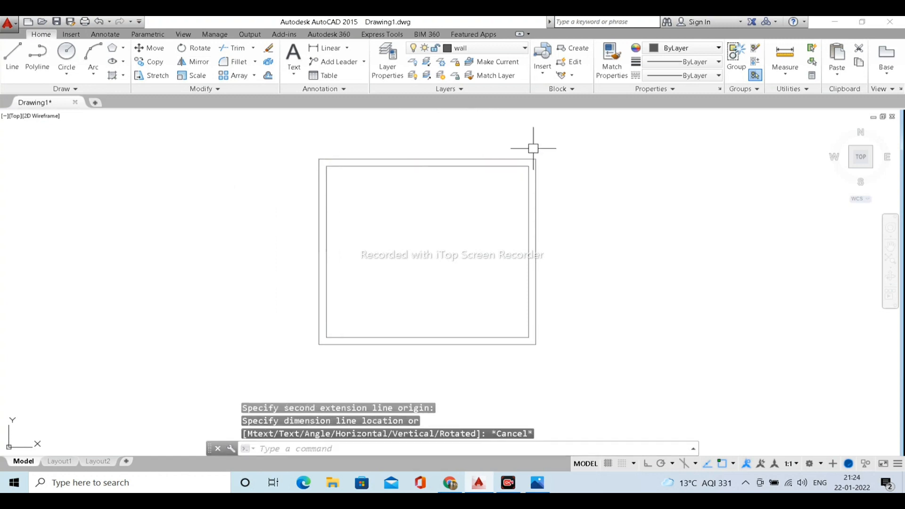
Compare with the house plan image, and explode the inner wall rectangle into separate lines.
left_click(540, 483)
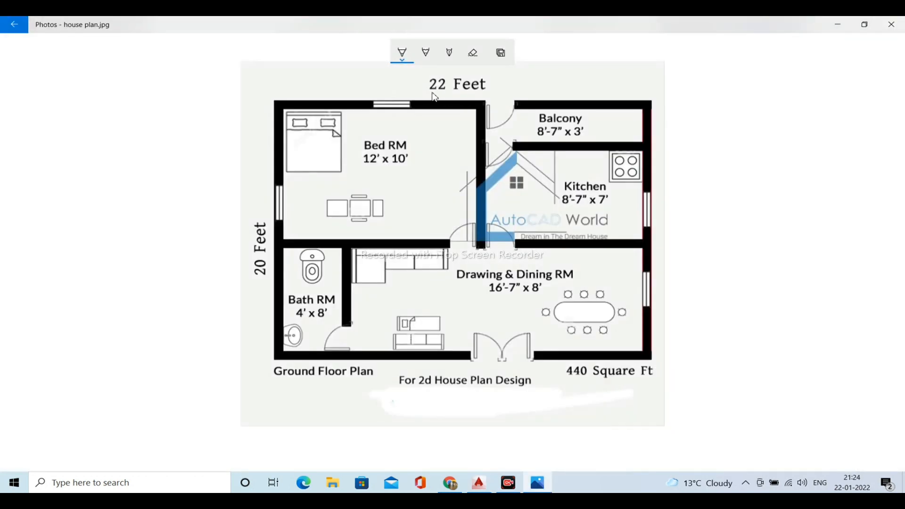
left_click(836, 24)
left_click(328, 182)
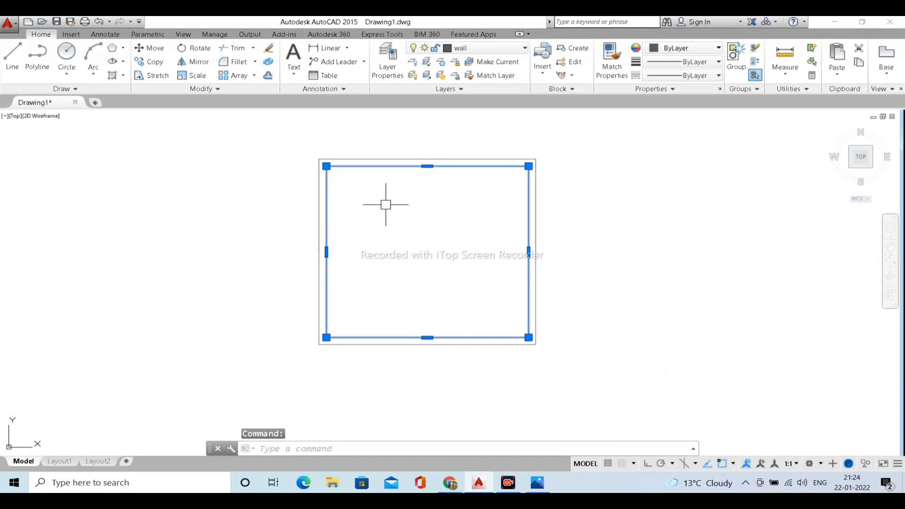
type("x")
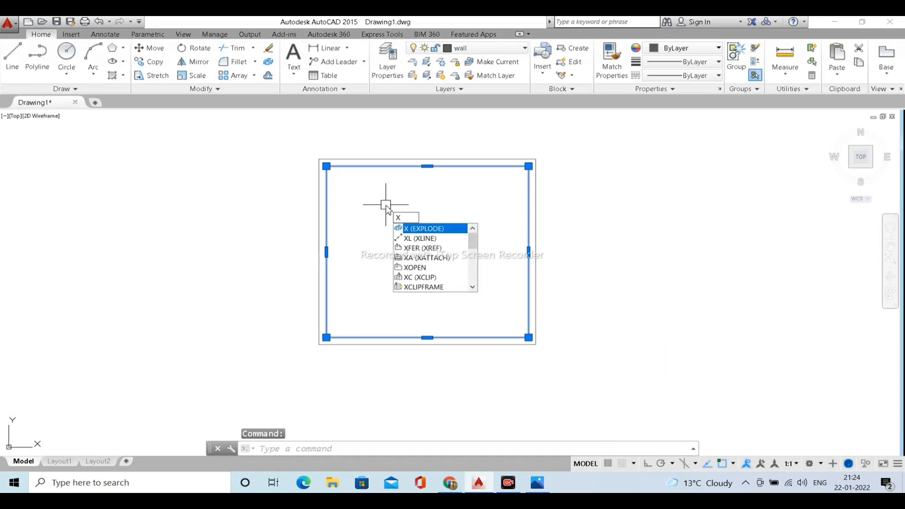
key("Return")
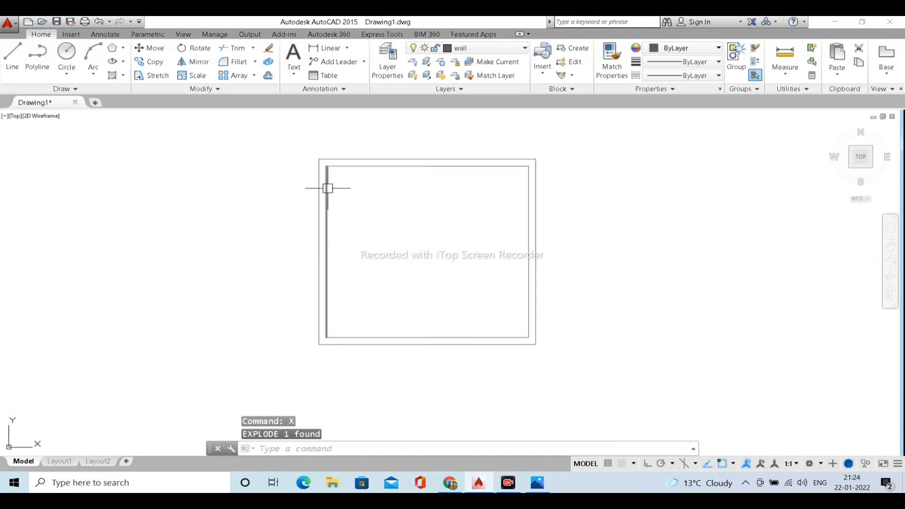
key("Escape")
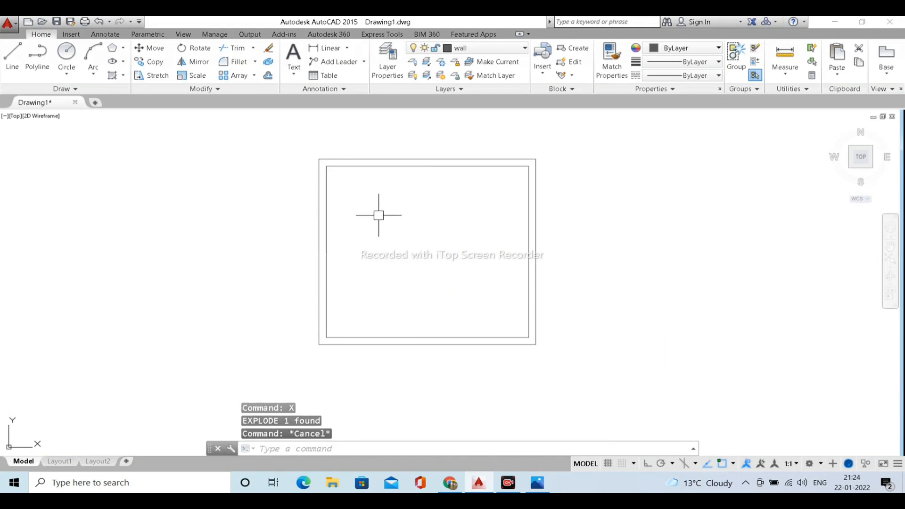
Offset the left inner wall line 12' to the right for the bedroom width.
type("o")
key("Return")
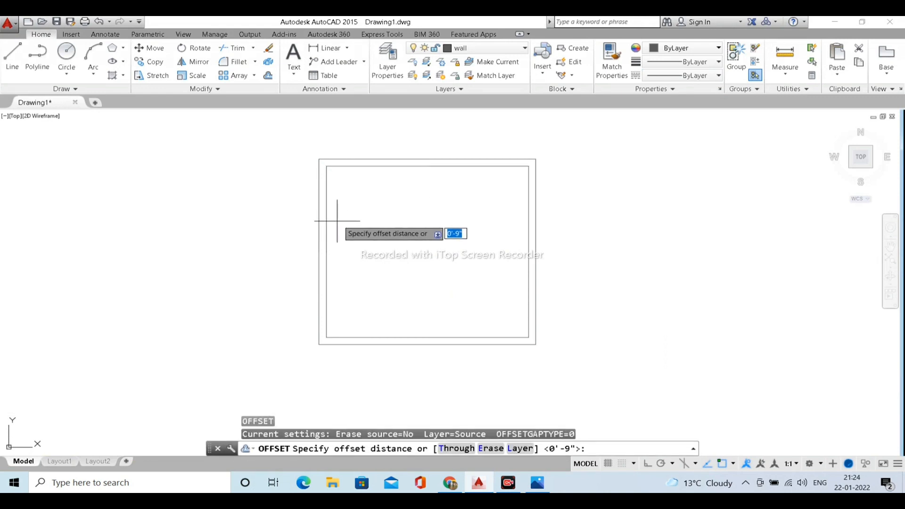
type("12")
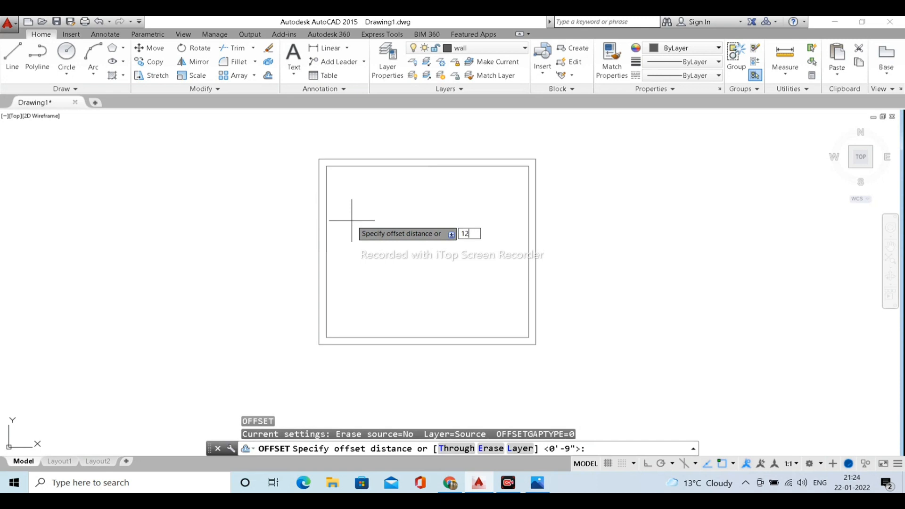
type("'")
key("Return")
left_click(326, 212)
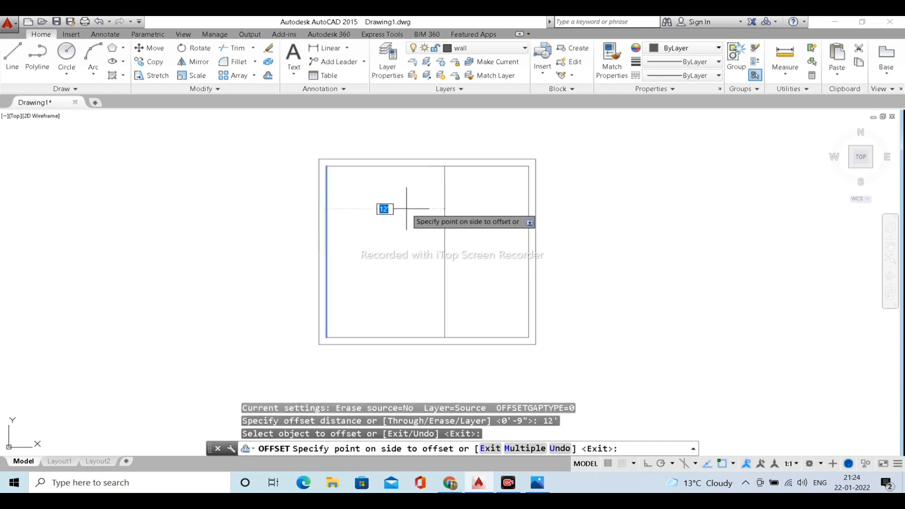
left_click(406, 209)
key("Escape")
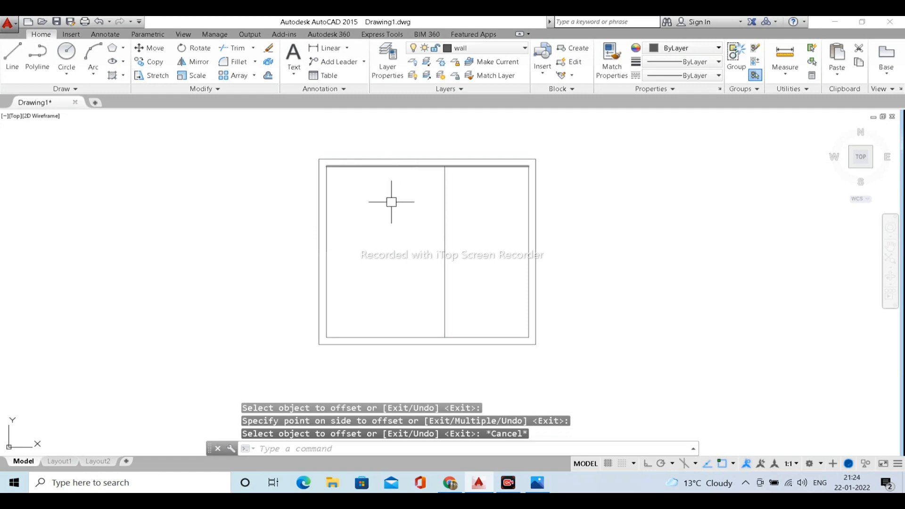
Offset the top inner wall line 10' downward for the bedroom depth.
key("Return")
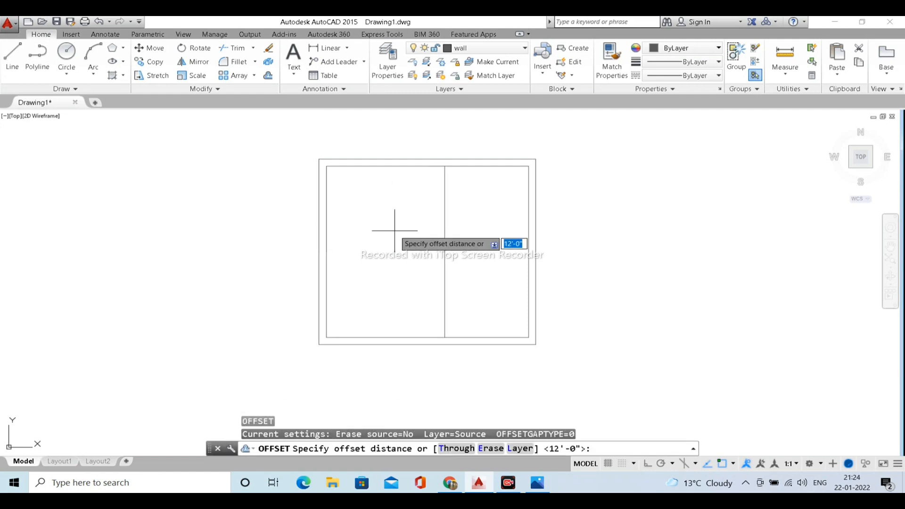
key("Return")
key("Escape")
key("Return")
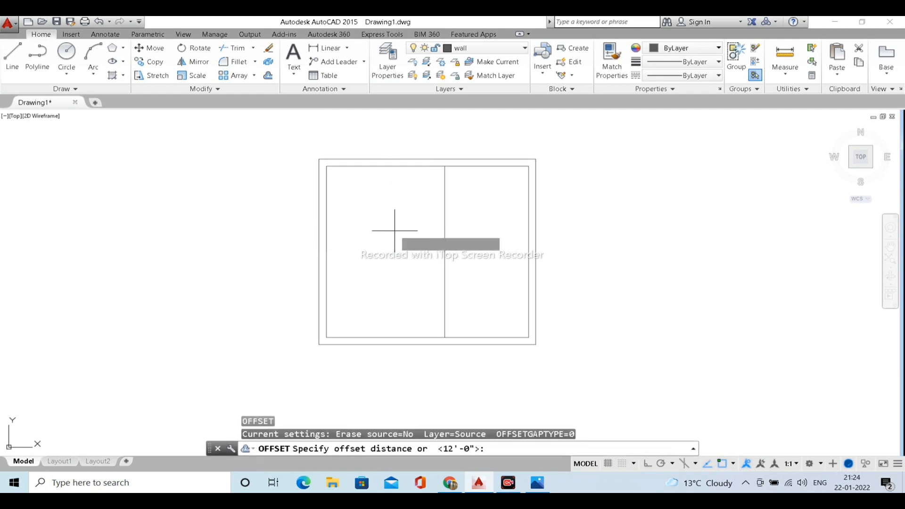
type("10")
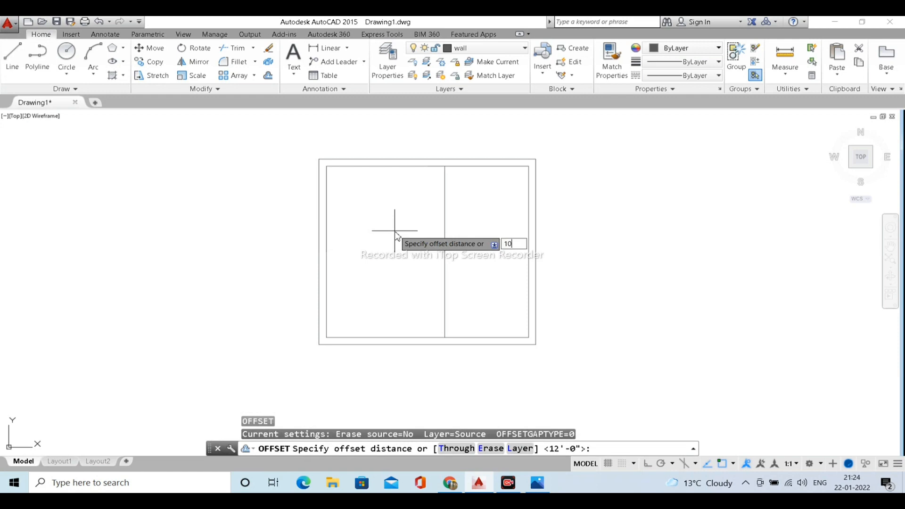
type("'")
key("Return")
left_click(376, 166)
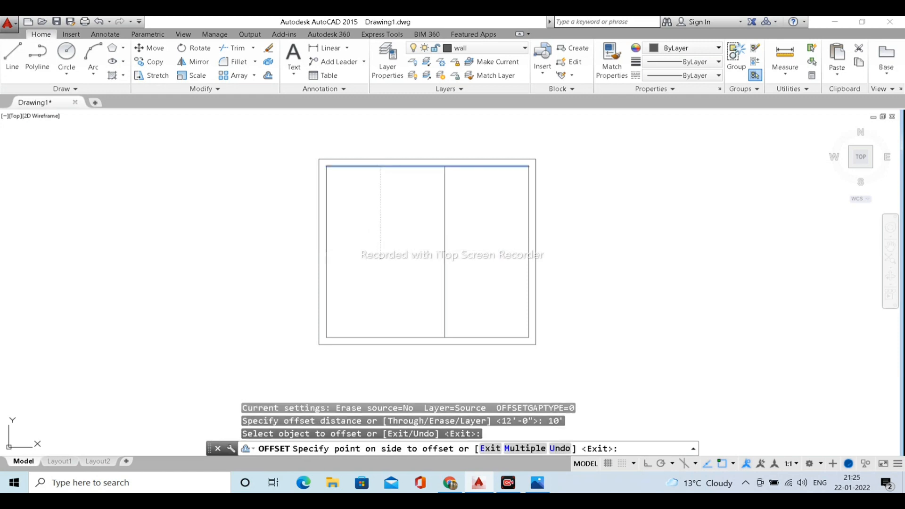
left_click(380, 207)
key("Escape")
key("Escape")
key("Escape")
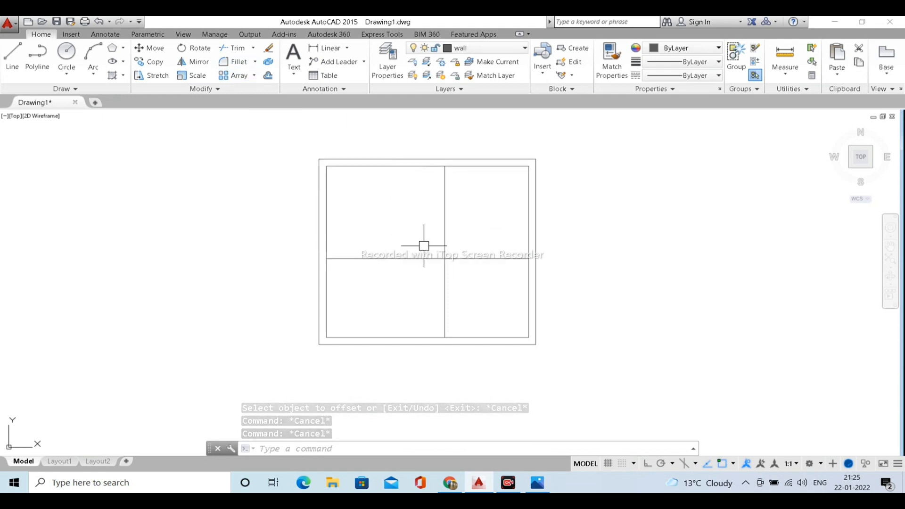
Fillet the 12' and 10' offset lines with zero radius into the bedroom's inner corner.
type("f")
key("Return")
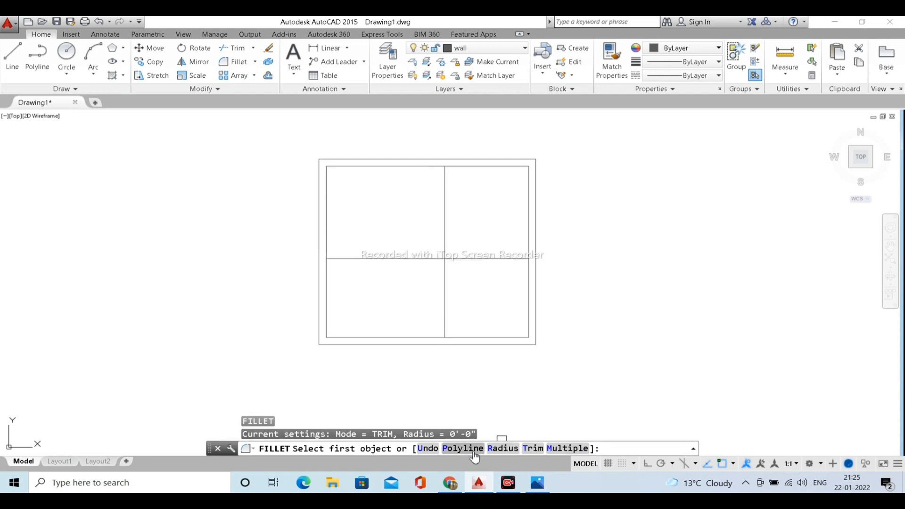
left_click(428, 449)
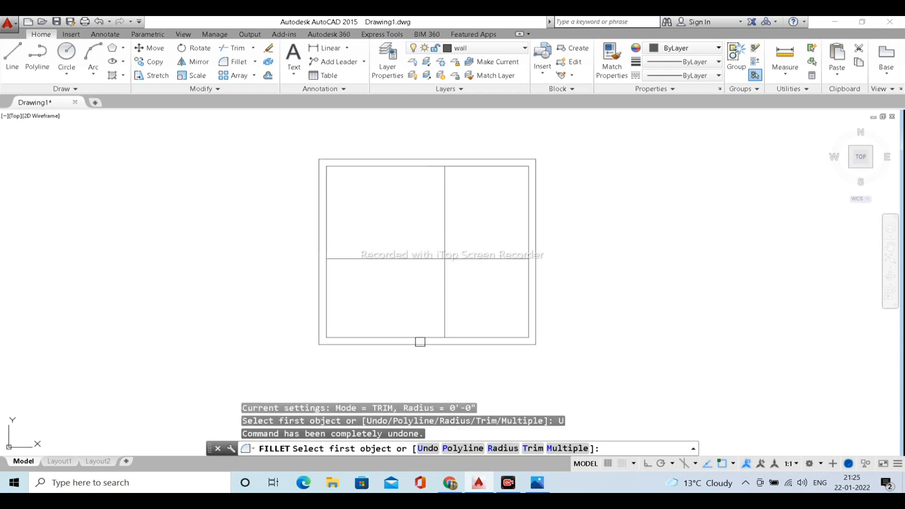
left_click(419, 259)
left_click(443, 245)
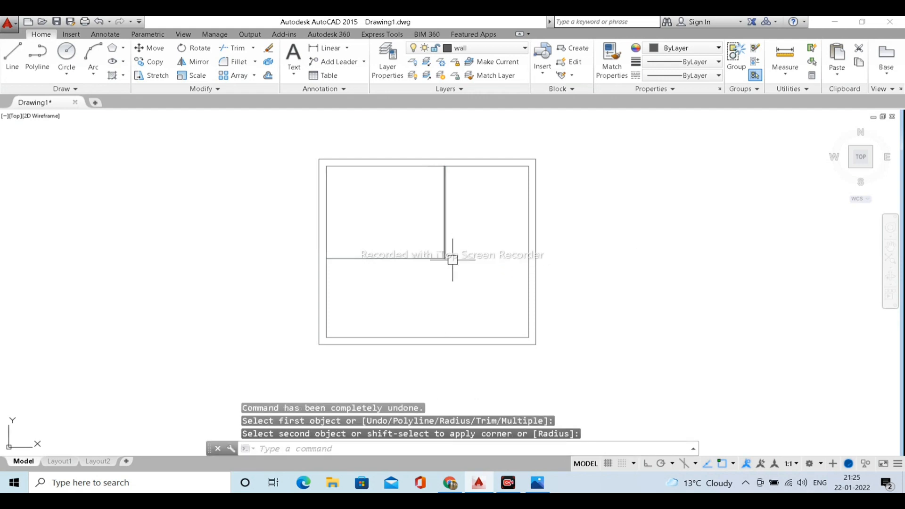
scroll(452, 259, "up", 5)
scroll(432, 196, "down", 3)
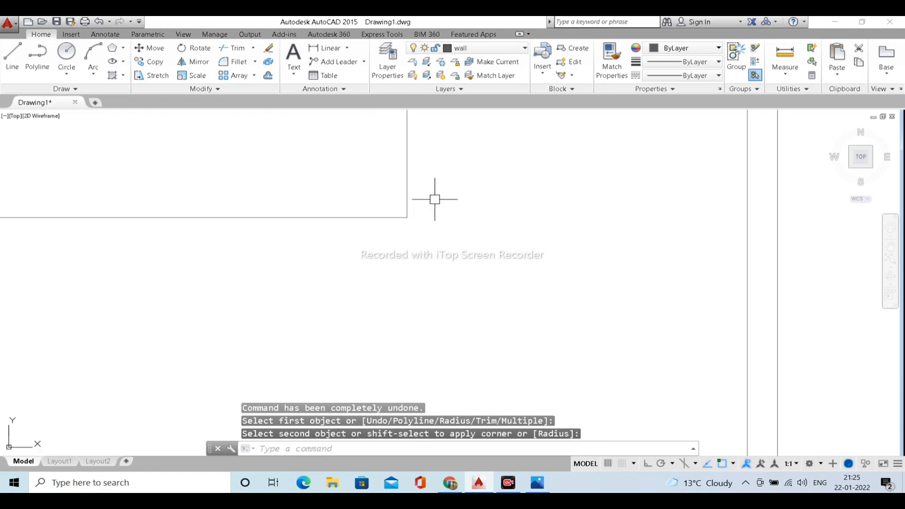
scroll(448, 233, "down", 2)
scroll(449, 233, "up", 2)
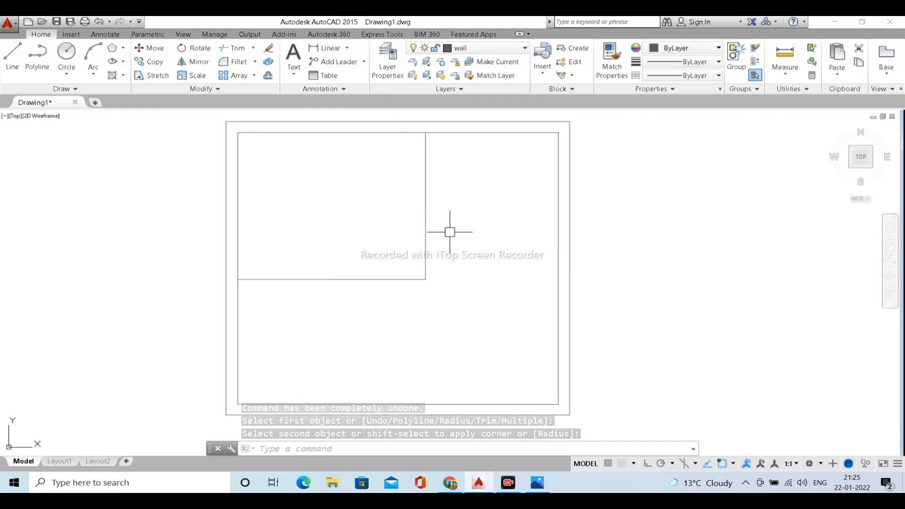
Check the house plan image, and offset both bedroom partition lines 4.5" outward for the wall thickness.
left_click(537, 482)
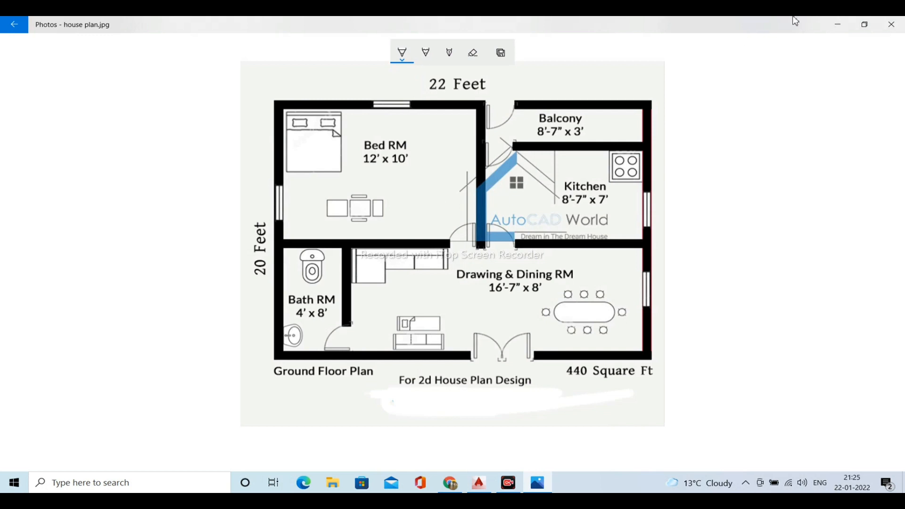
left_click(838, 24)
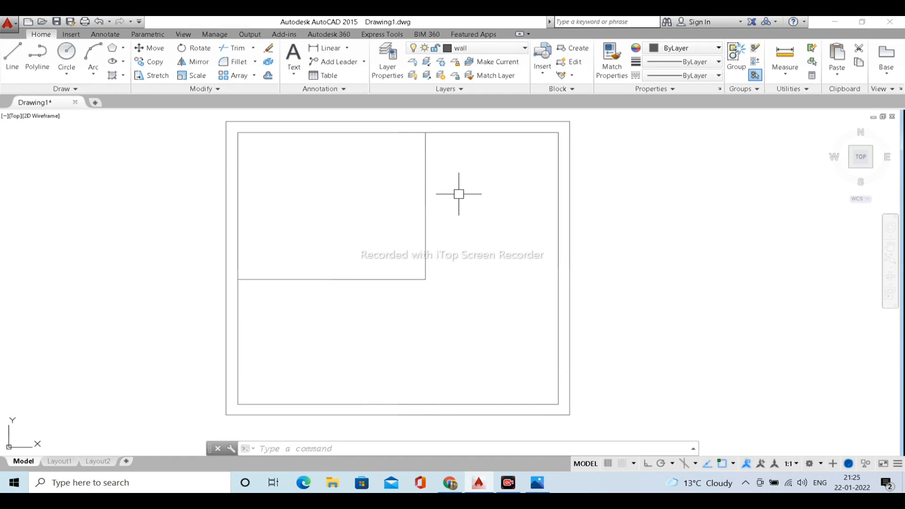
type("o")
key("Return")
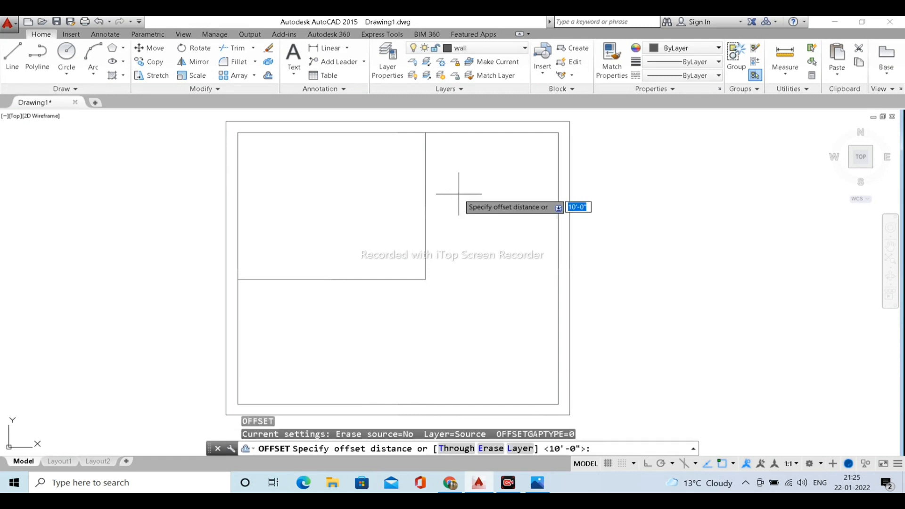
type("4.5")
key("Return")
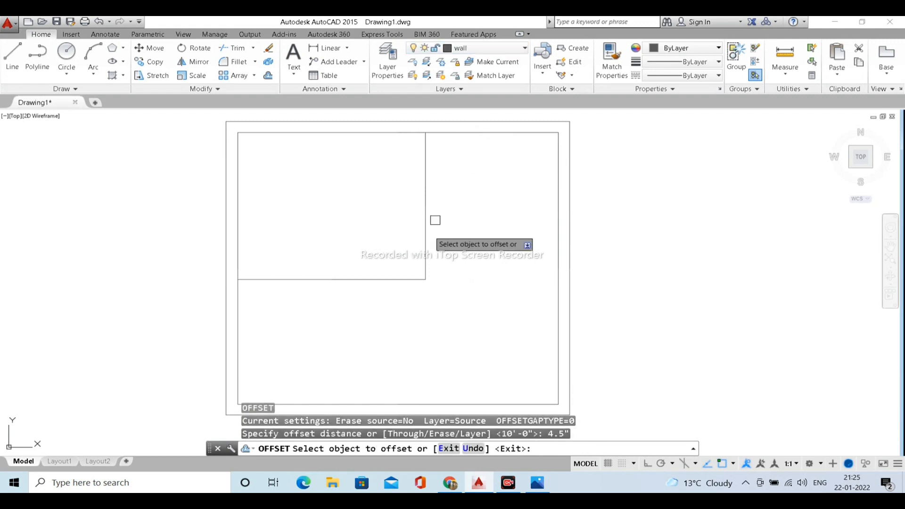
left_click(425, 234)
left_click(469, 233)
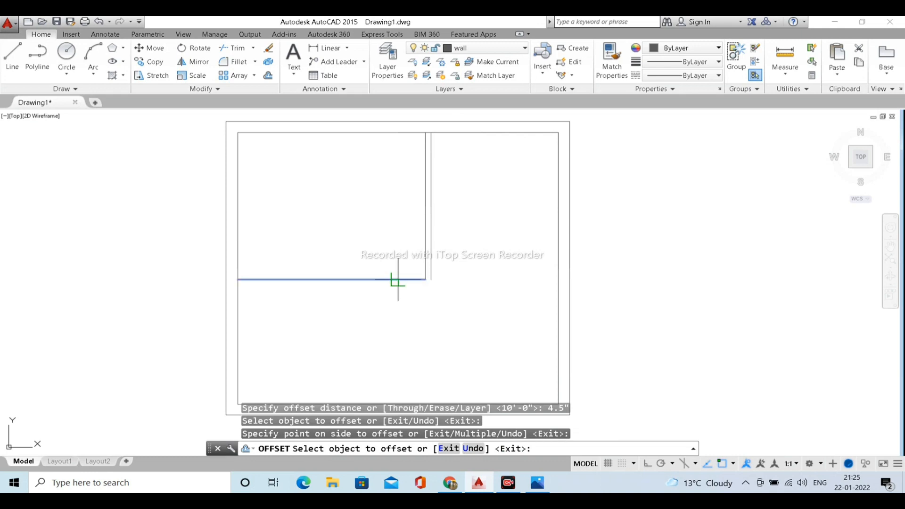
left_click(394, 279)
left_click(395, 325)
key("Escape")
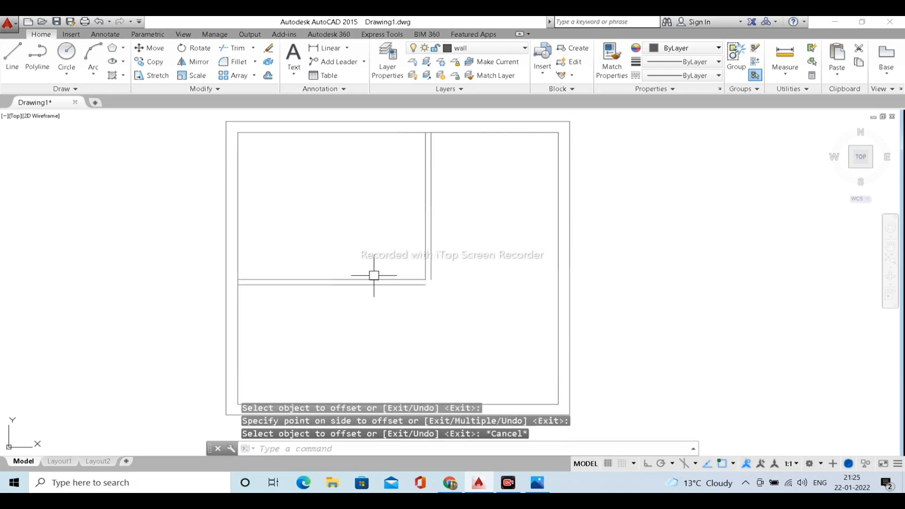
Fillet the two outer bedroom partition lines with zero radius so they meet in a corner.
type("``f")
key("Return")
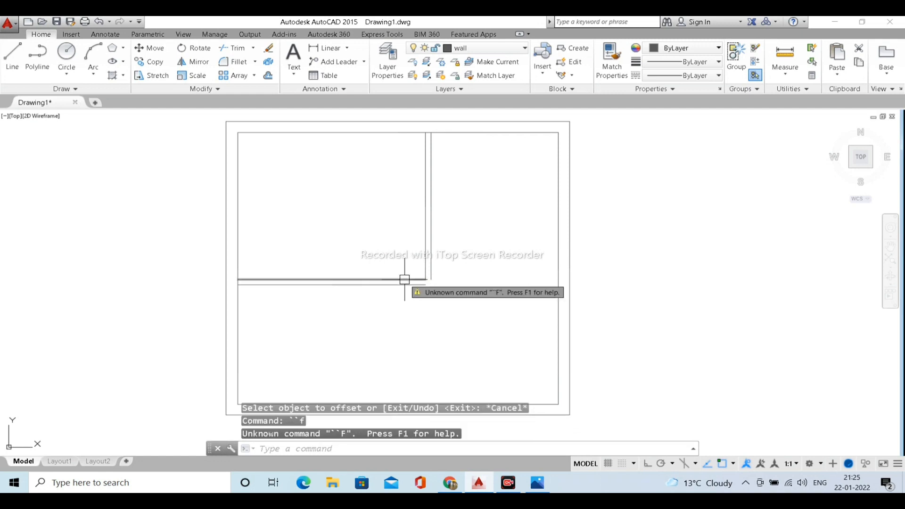
key("Escape")
type("f")
key("Return")
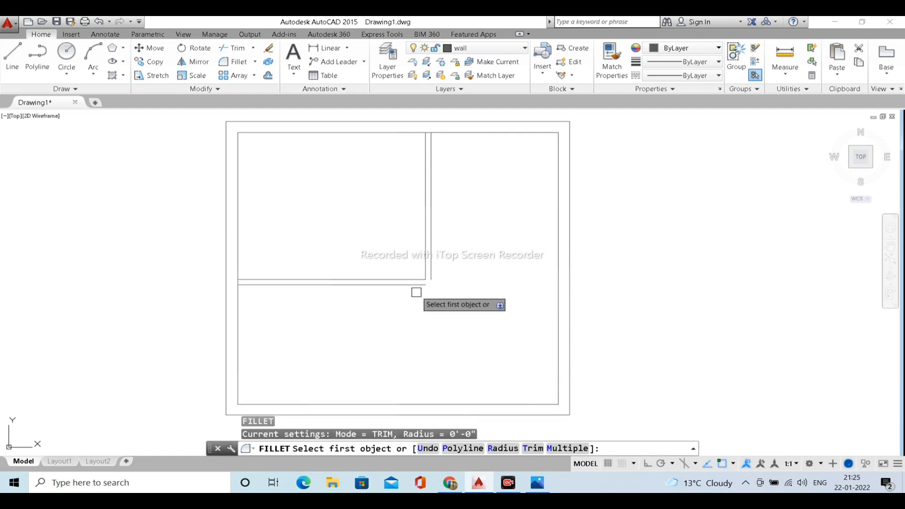
left_click(416, 285)
key("Escape")
key("Escape")
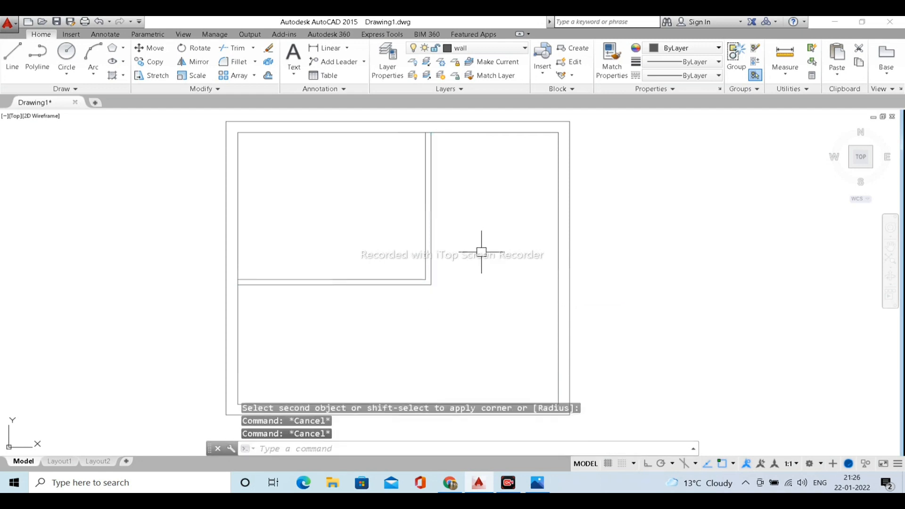
Check the balcony size in the house plan image, and offset the top inner wall line 3' downward.
middle_click_drag(485, 252, 435, 257)
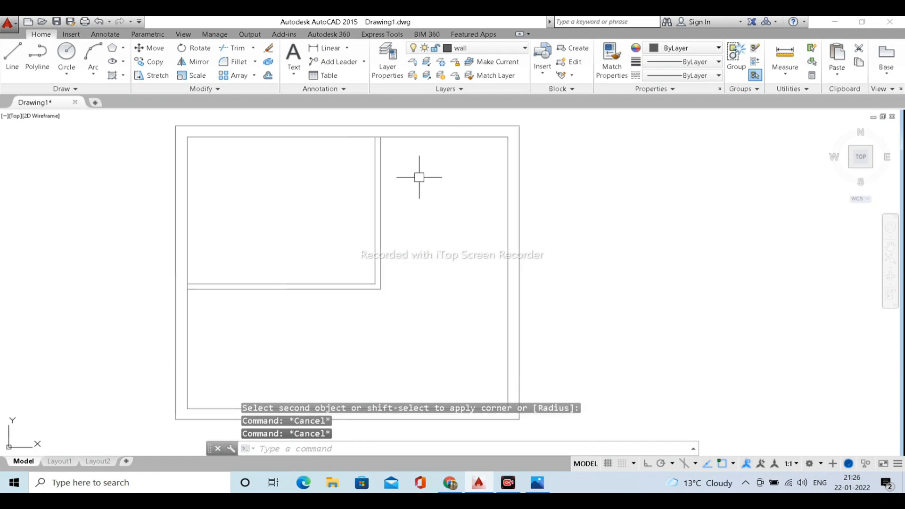
left_click(537, 482)
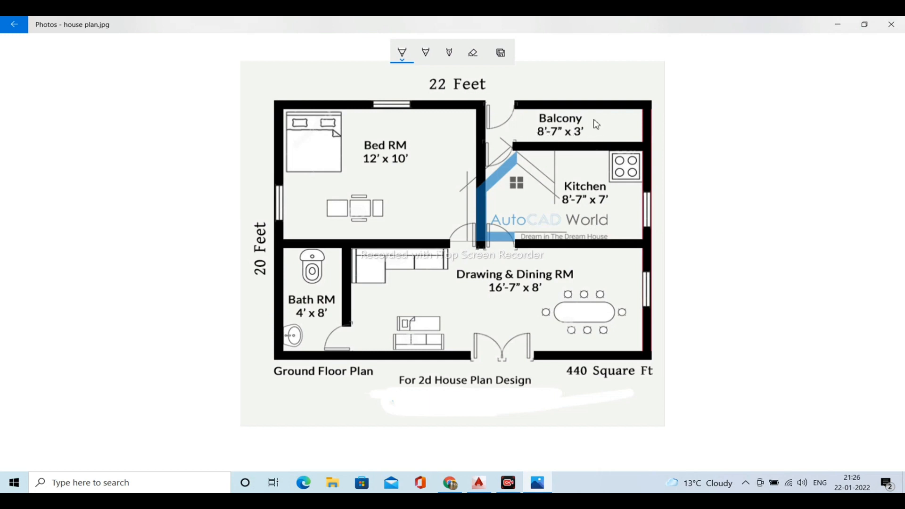
left_click(838, 24)
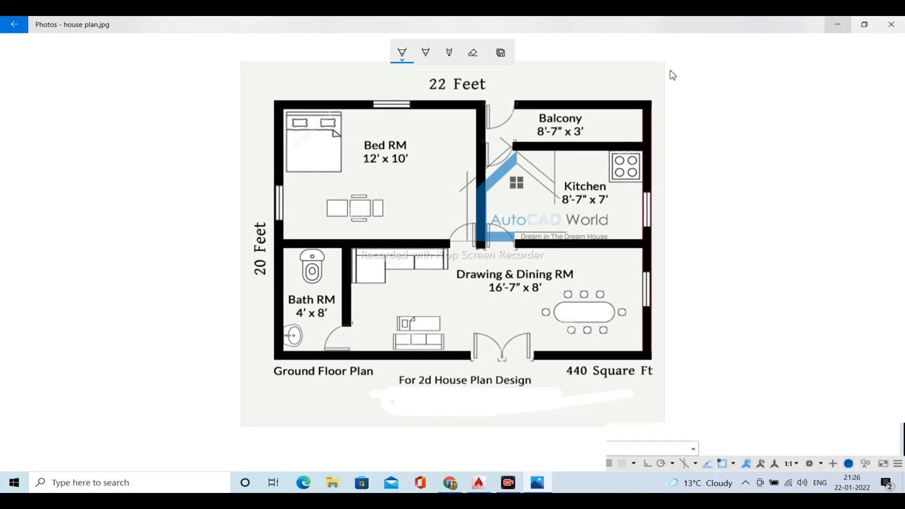
type("o")
key("Return")
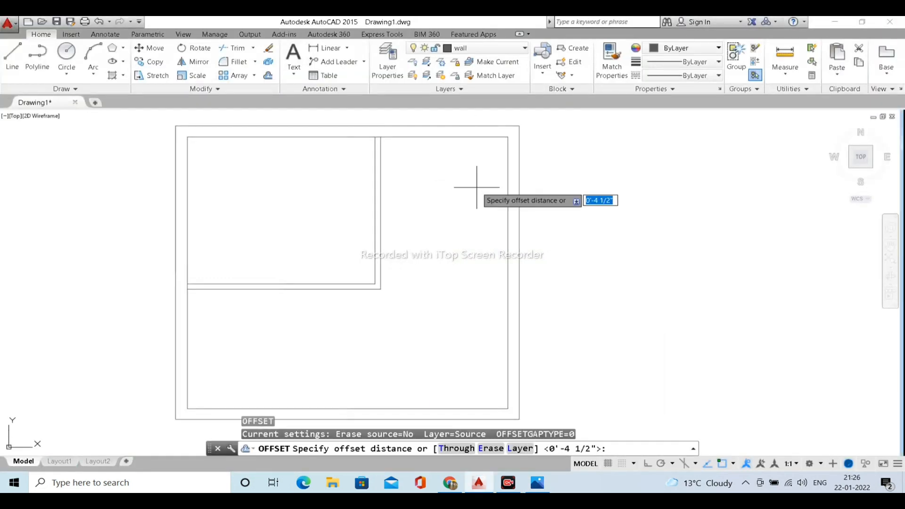
type("3'")
key("Return")
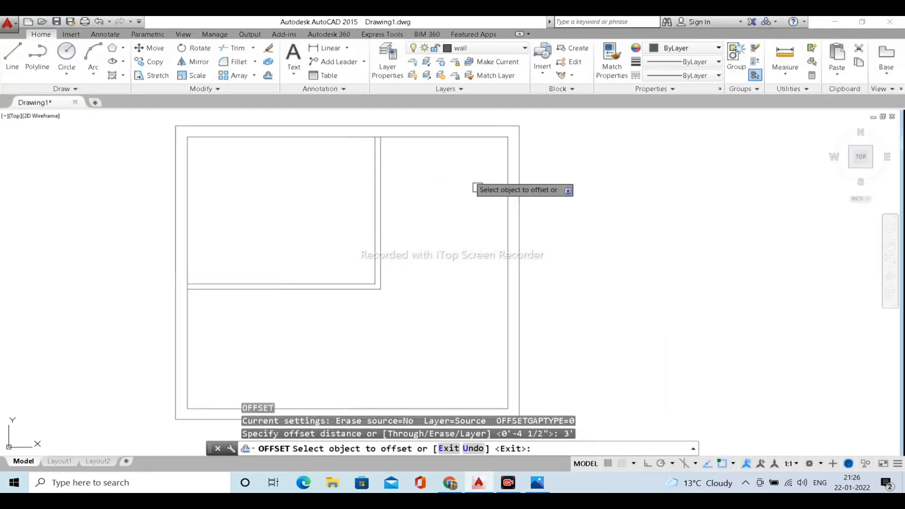
left_click(461, 137)
left_click(463, 201)
key("Escape")
key("Escape")
key("Escape")
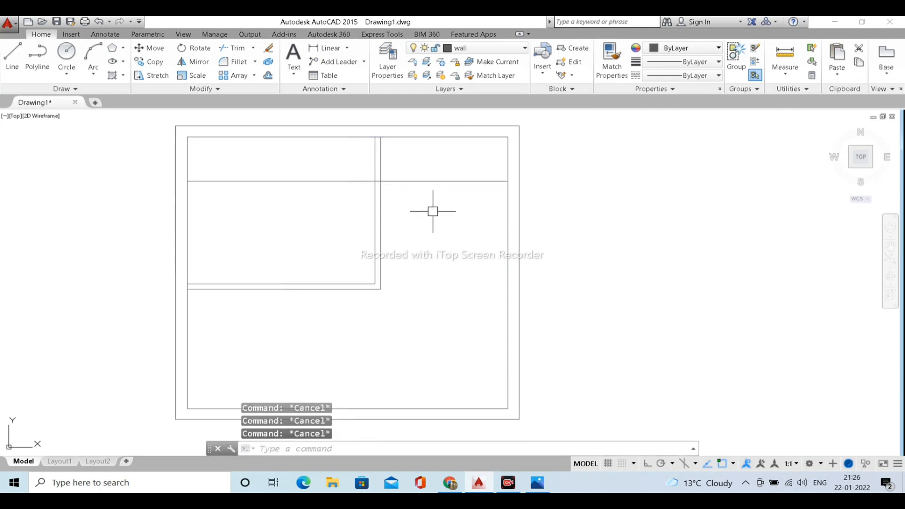
type("T")
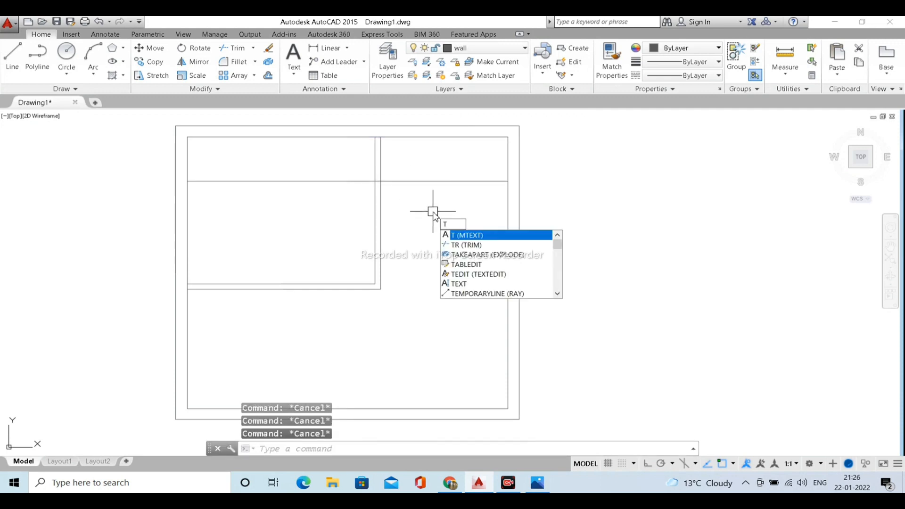
type("R")
key("Return")
key("Escape")
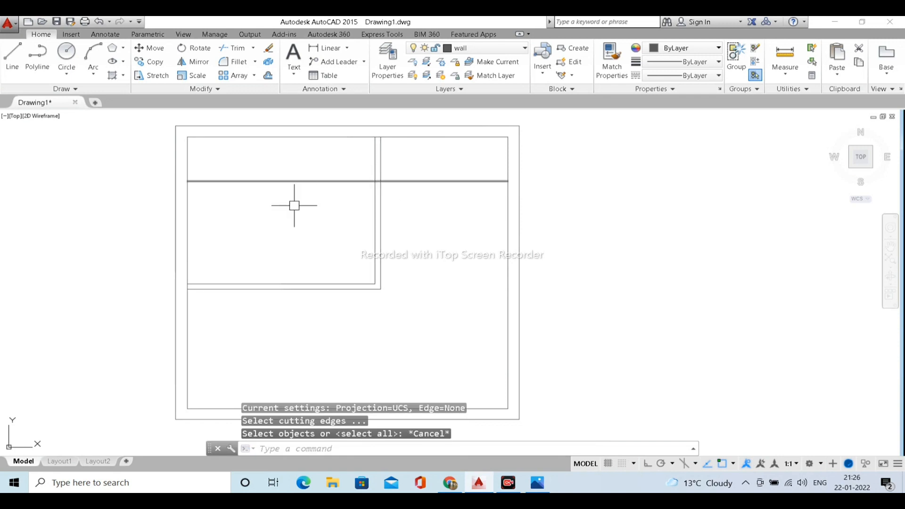
key("Escape")
key("Escape")
Trim away the balcony line's part inside the bedroom, using the bedroom partition's outer vertical line as cutting edge.
type("Tr")
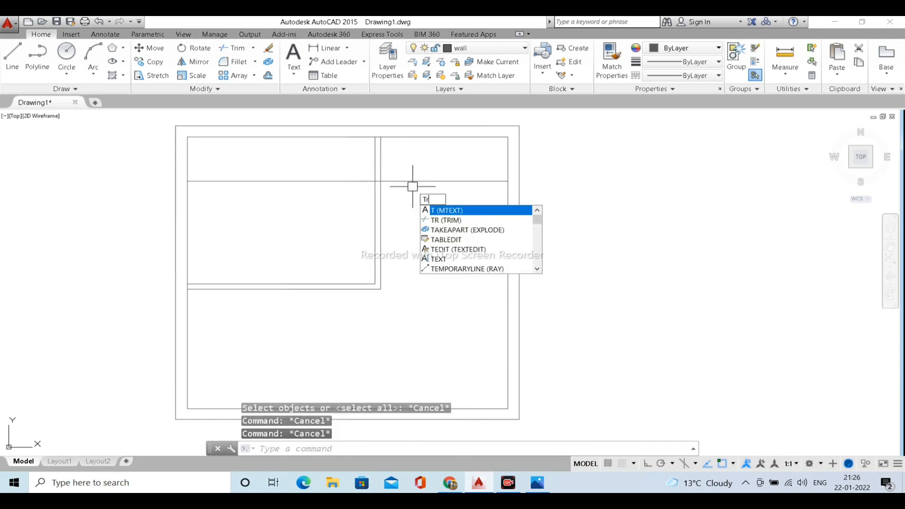
key("Return")
left_click(382, 167)
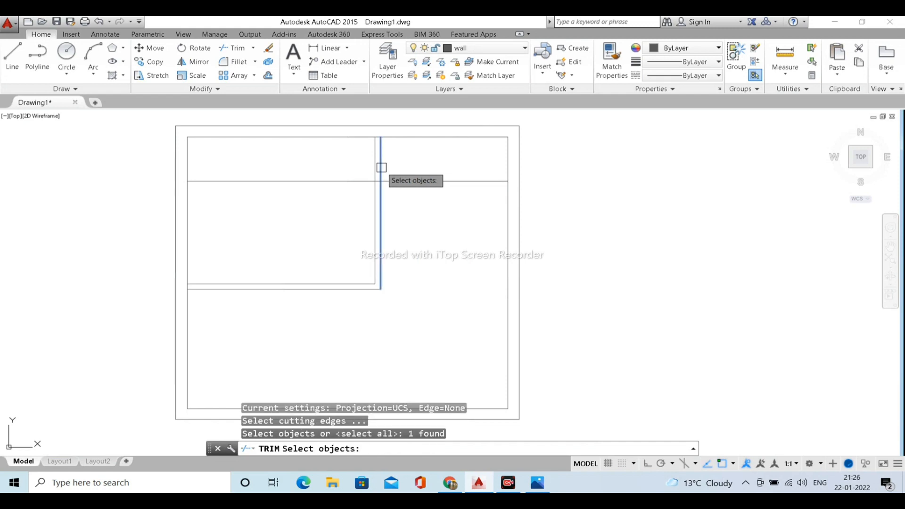
key("Return")
left_click(343, 222)
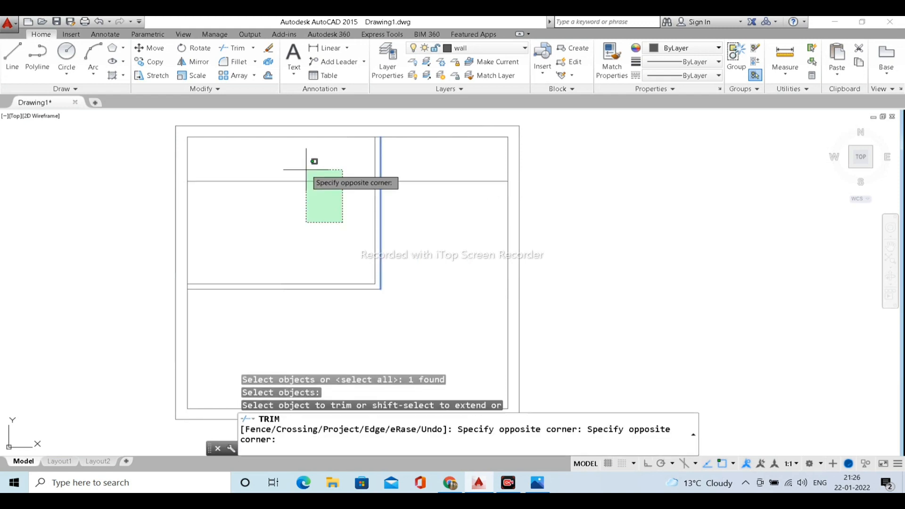
left_click(306, 169)
key("Escape")
scroll(401, 186, "up", 6)
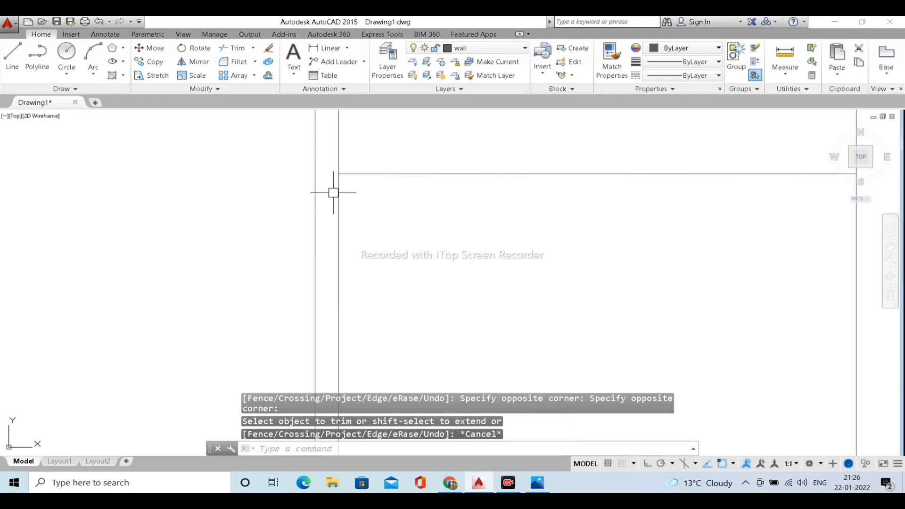
scroll(333, 192, "down", 5)
key("Escape")
key("Escape")
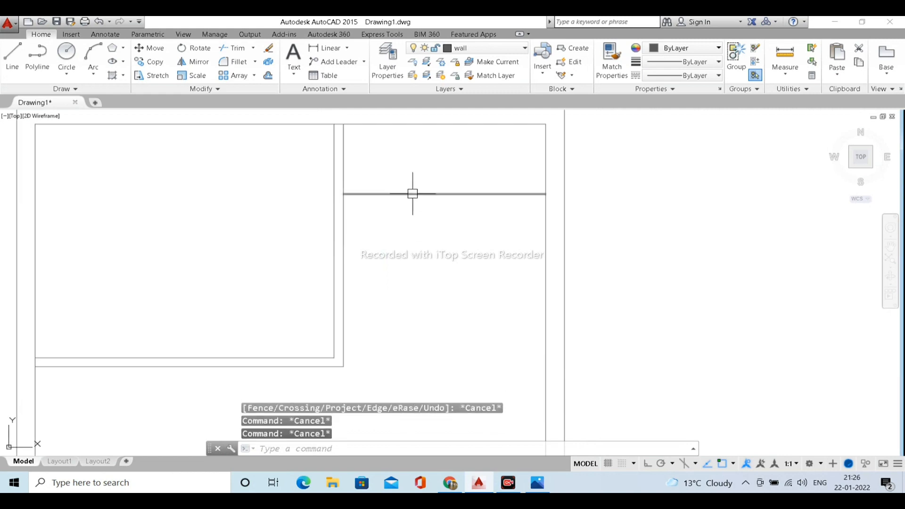
Offset the balcony line 4.5" downward to form the wall between balcony and kitchen.
type("o")
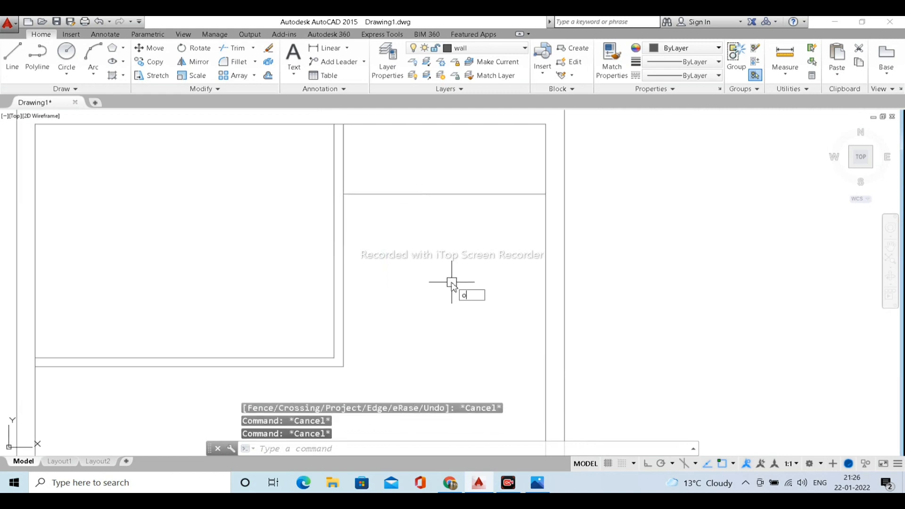
key("Return")
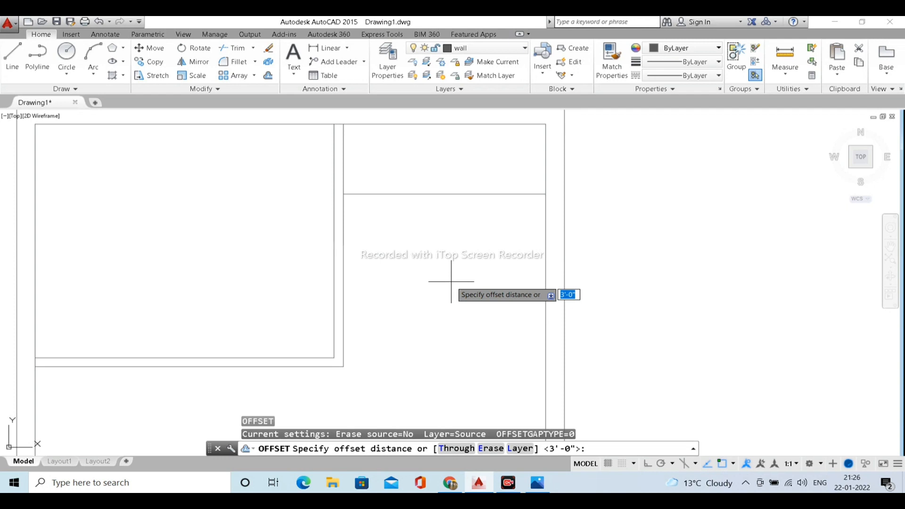
type("4.5\"")
key("Return")
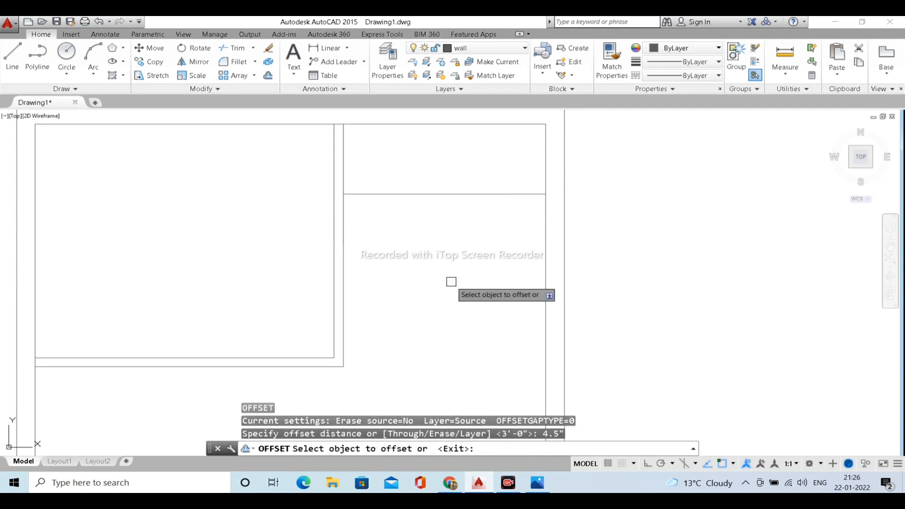
left_click(424, 194)
left_click(431, 263)
key("Escape")
key("Escape")
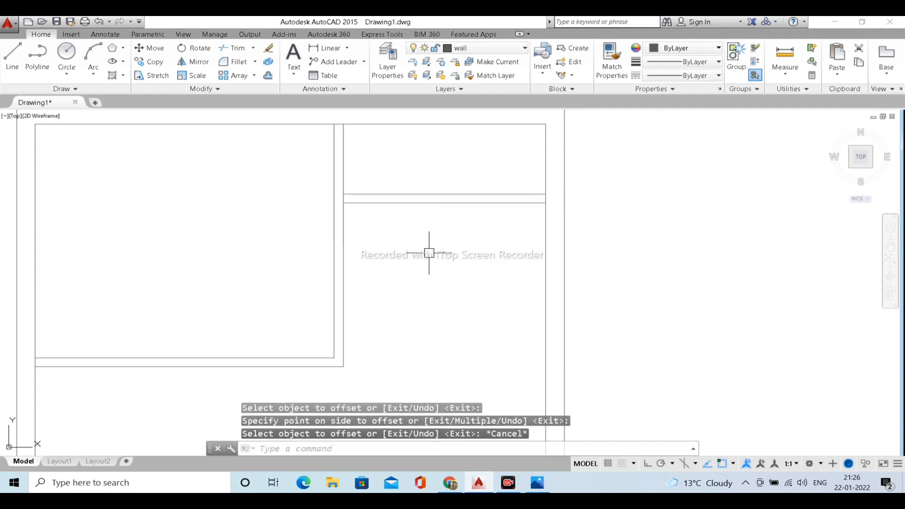
Check the kitchen size in the house plan image, and offset the lower line of the balcony wall 7' downward.
scroll(429, 252, "down", 2)
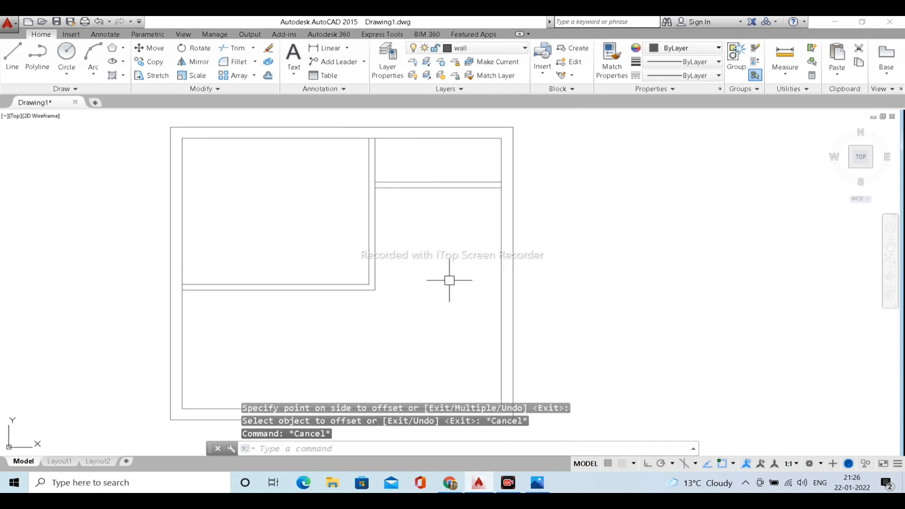
left_click(538, 482)
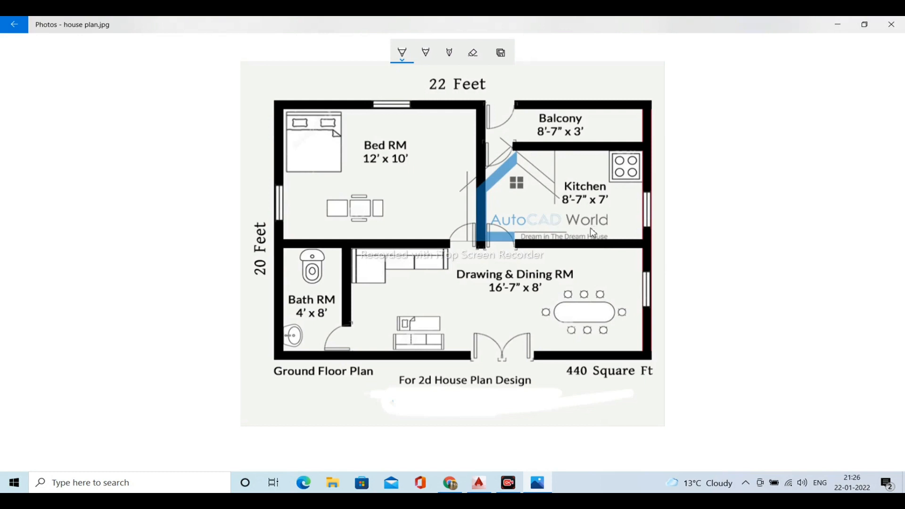
left_click(838, 24)
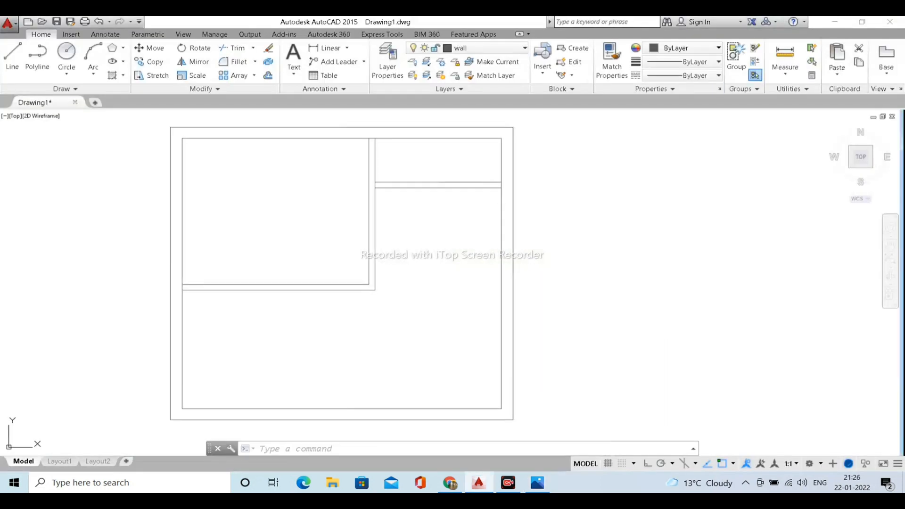
type("o")
key("Return")
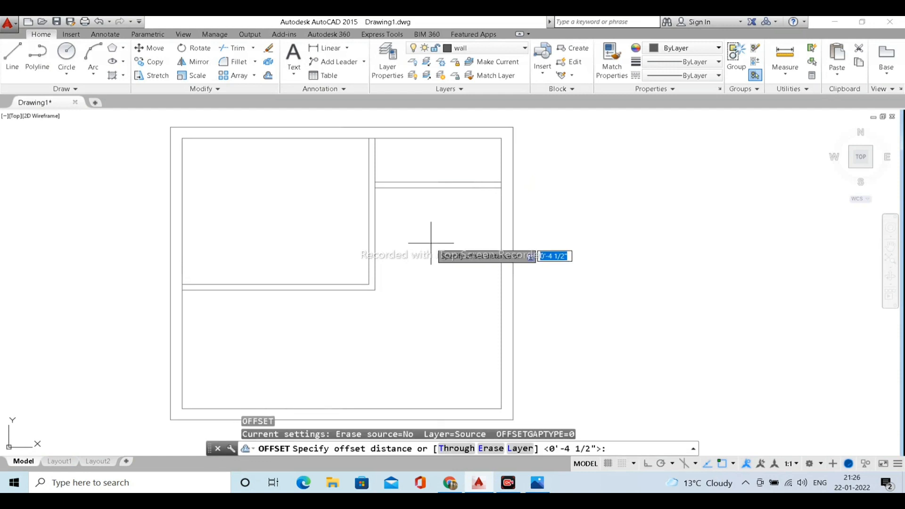
type("7")
key("Return")
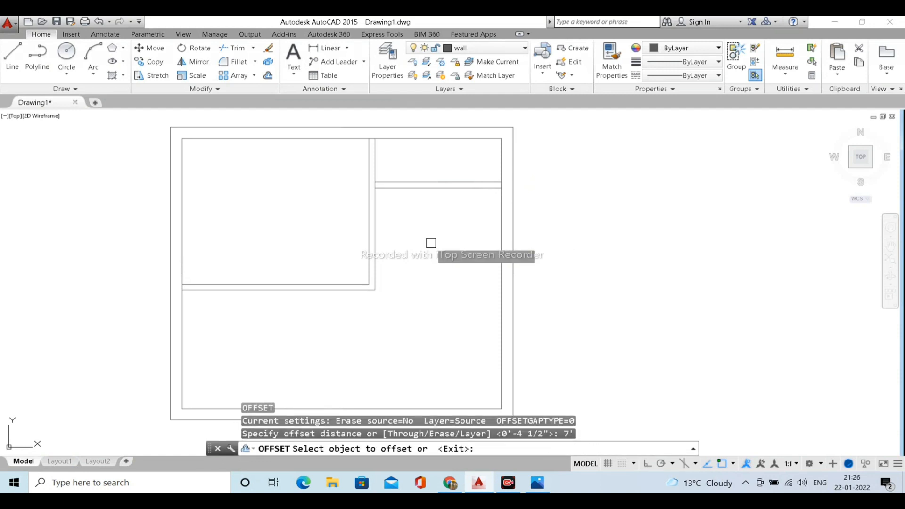
left_click(411, 188)
left_click(417, 217)
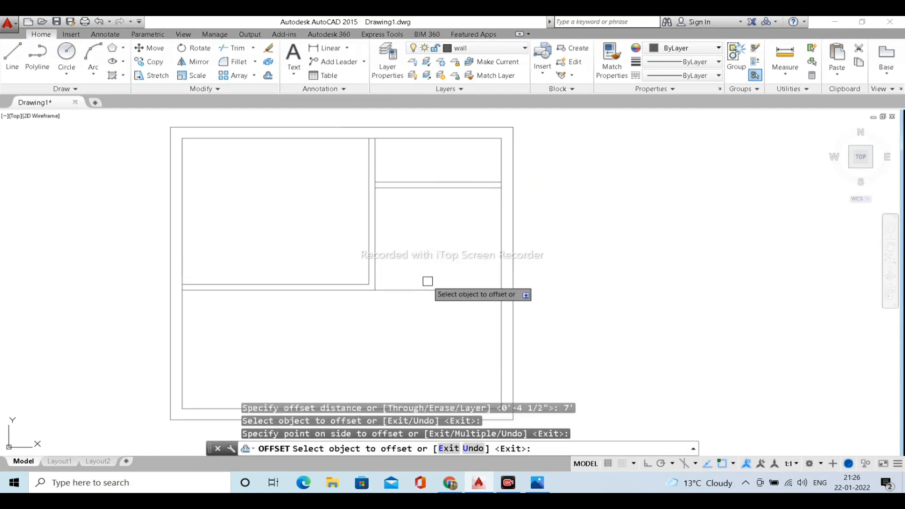
key("Escape")
key("Escape")
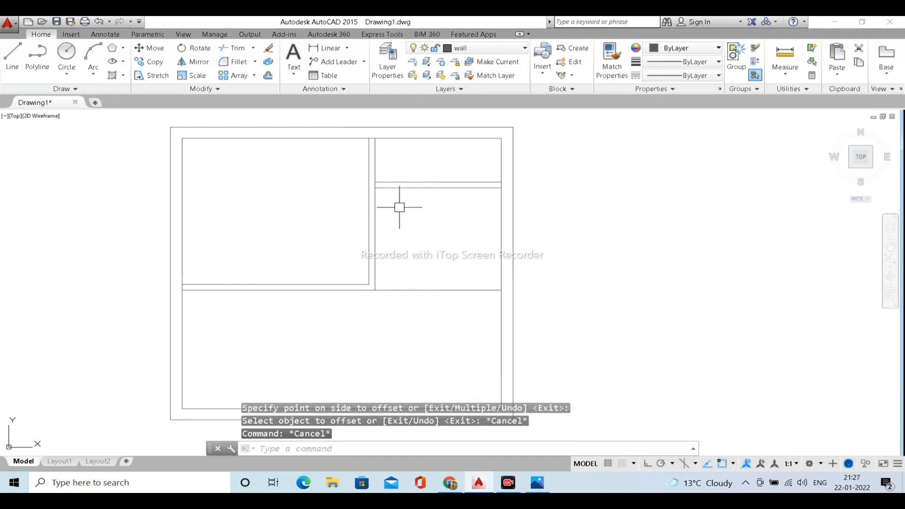
key("Escape")
key("Escape")
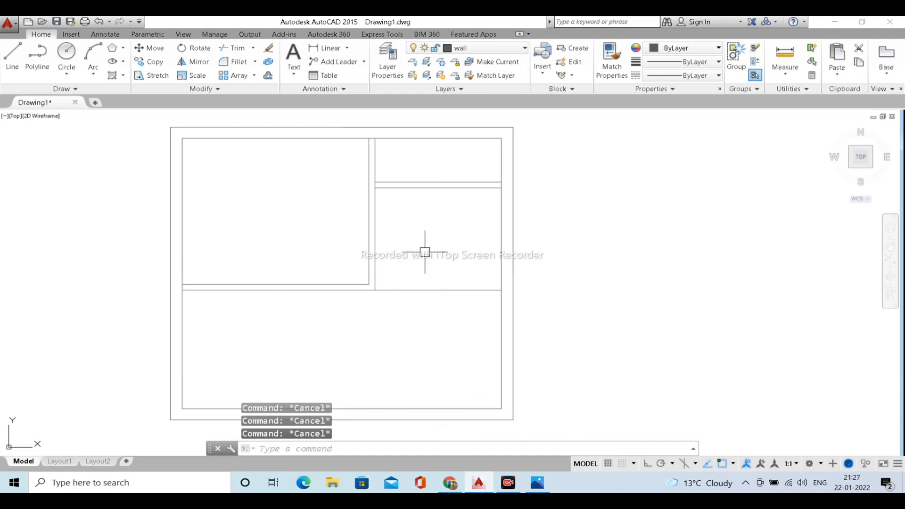
Examine the wall arrangement around the kitchen and bedroom in the house plan image.
type("o")
key("Return")
left_click(537, 483)
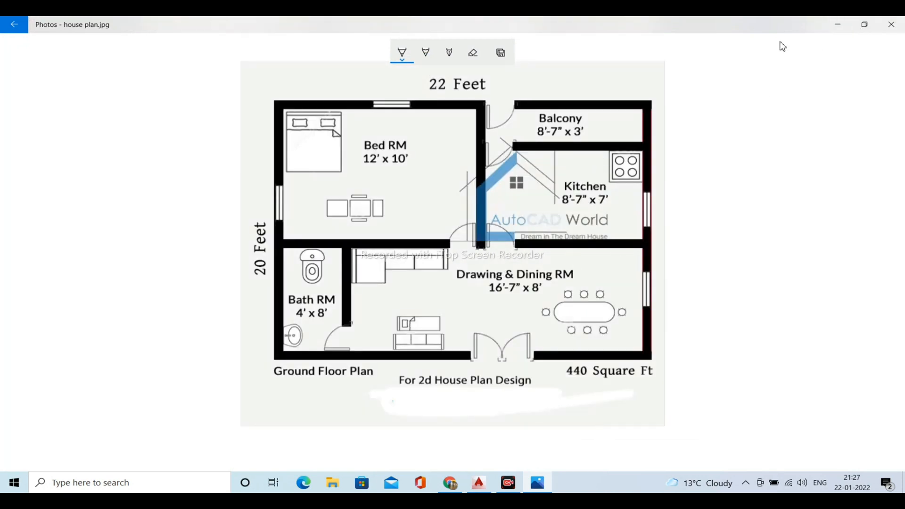
left_click(837, 24)
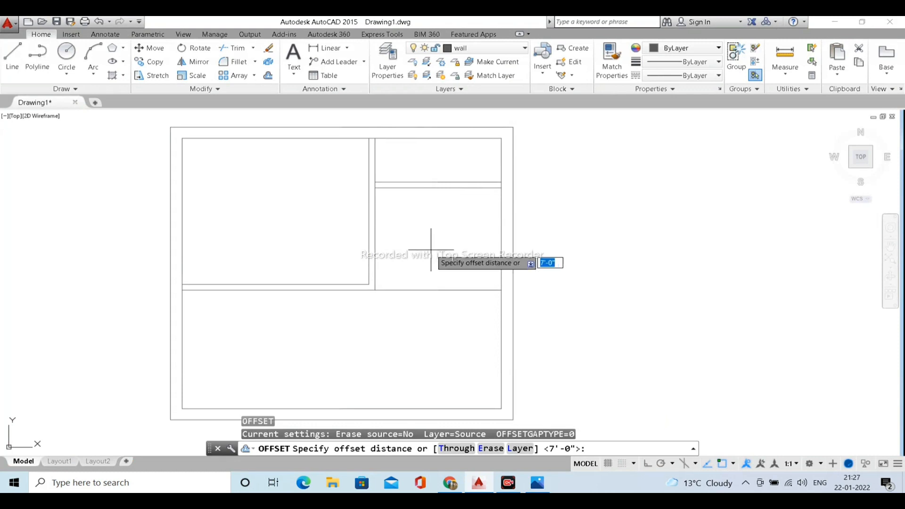
mouse_move(508, 482)
left_click(538, 482)
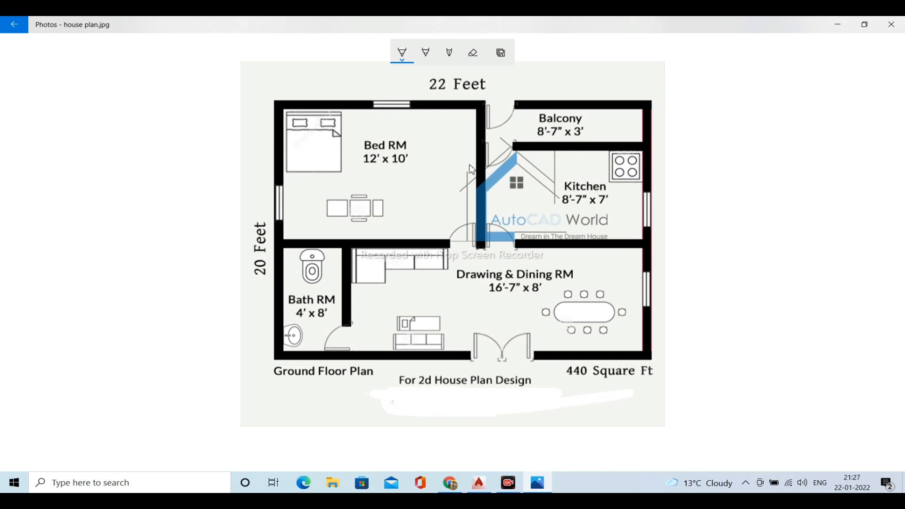
left_click(838, 24)
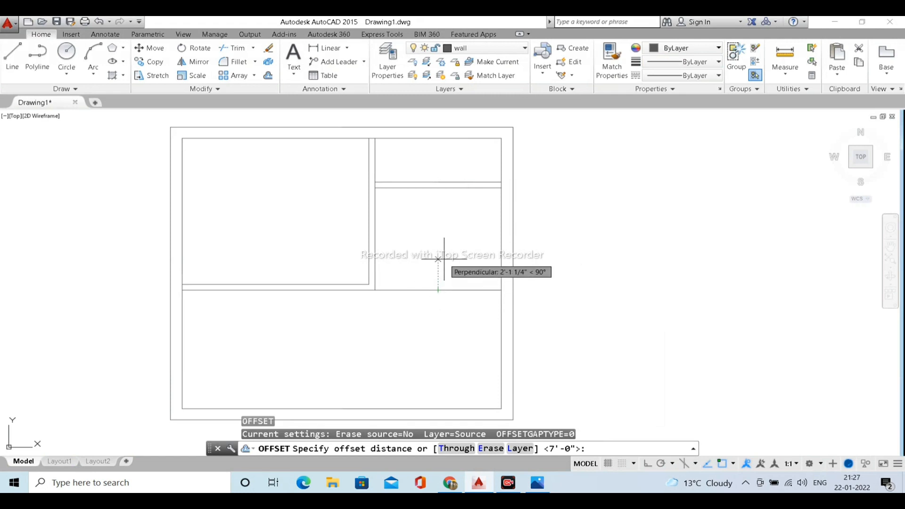
key("Escape")
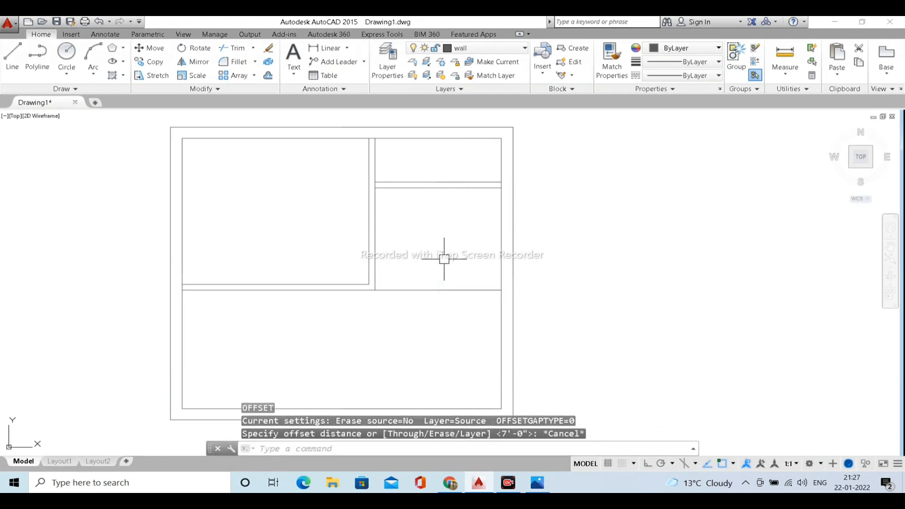
Offset the kitchen's bottom line 4.5" upward to form the wall between kitchen and drawing room.
type("o")
key("Return")
type("4.5'")
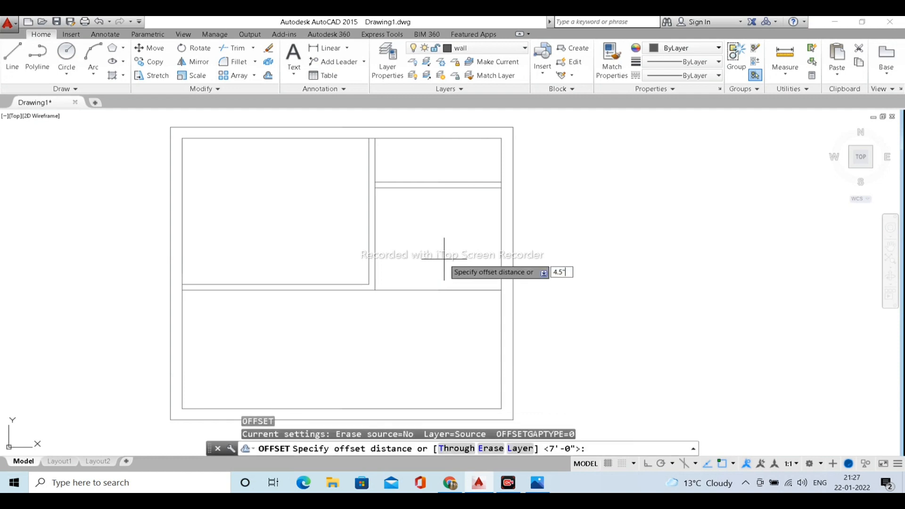
key("Return")
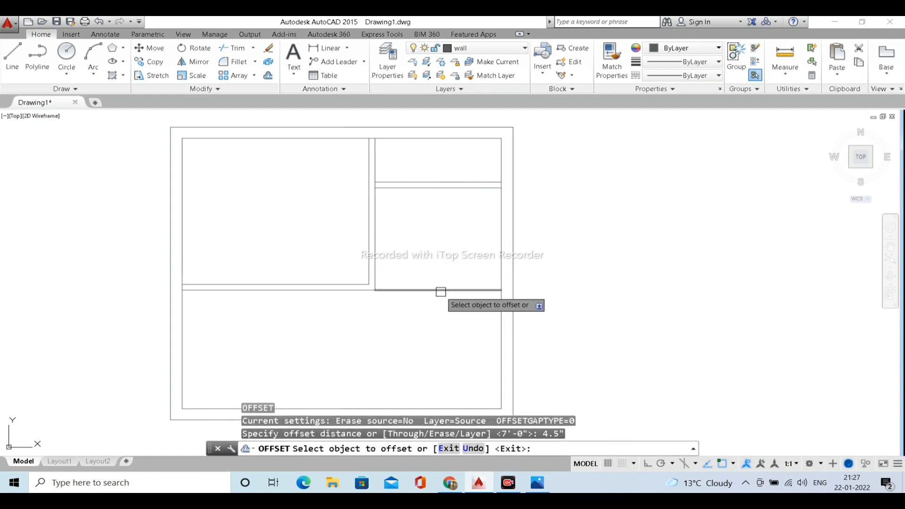
left_click(440, 291)
left_click(438, 228)
key("Escape")
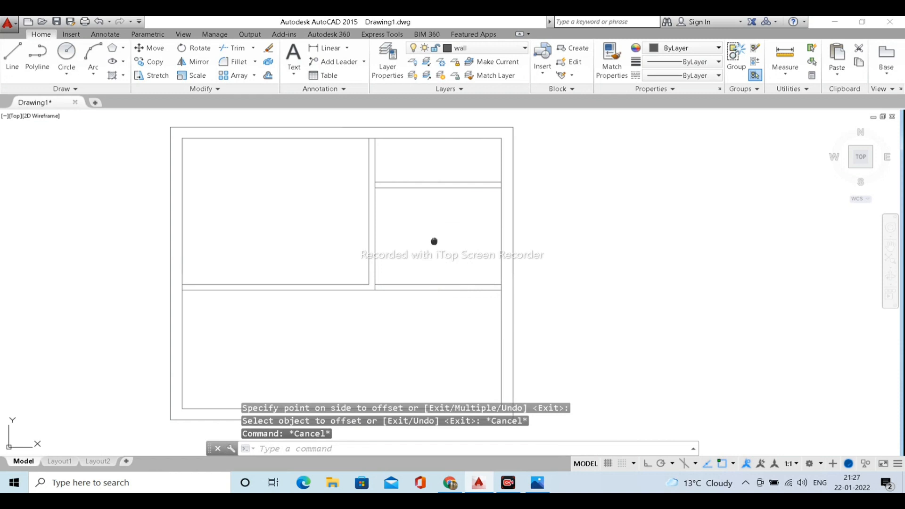
Check the bathroom size in the house plan image, and offset the left inner wall line 4' to the right.
middle_click_drag(433, 245, 433, 237)
left_click(541, 486)
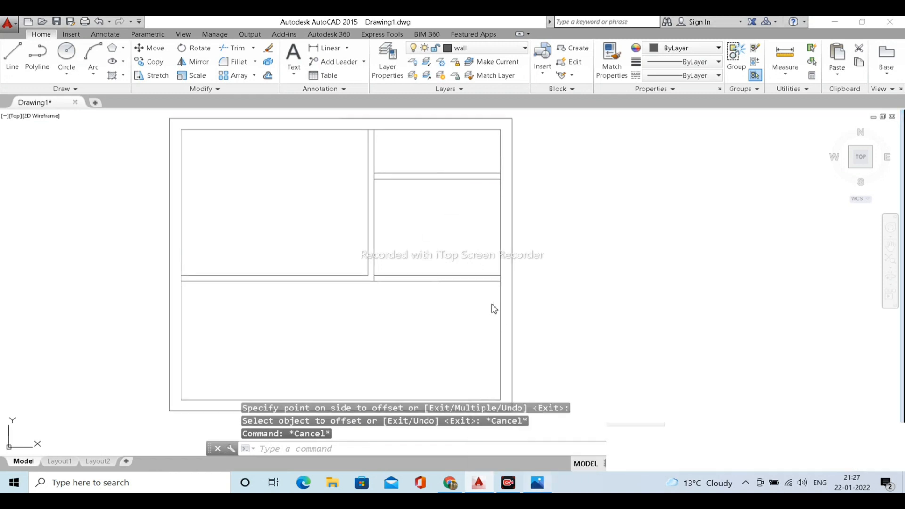
left_click_drag(473, 306, 477, 273)
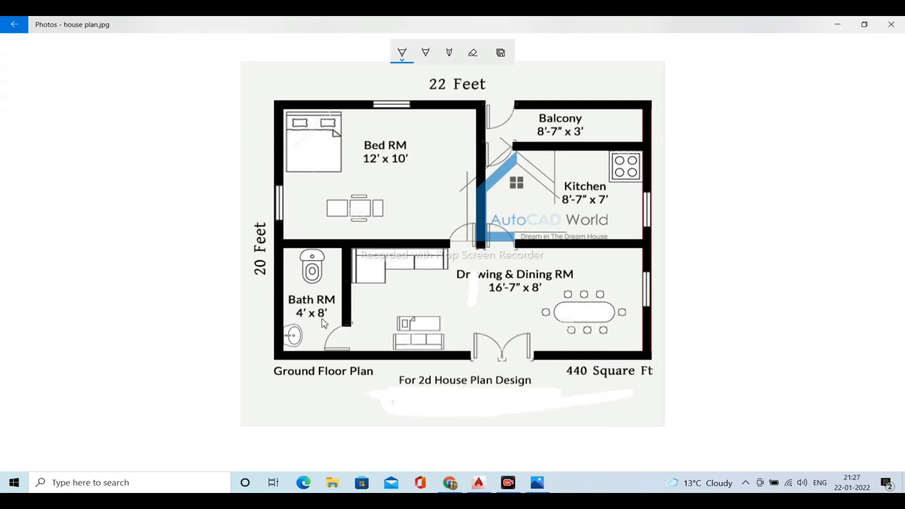
left_click(838, 24)
scroll(350, 269, "up", 1)
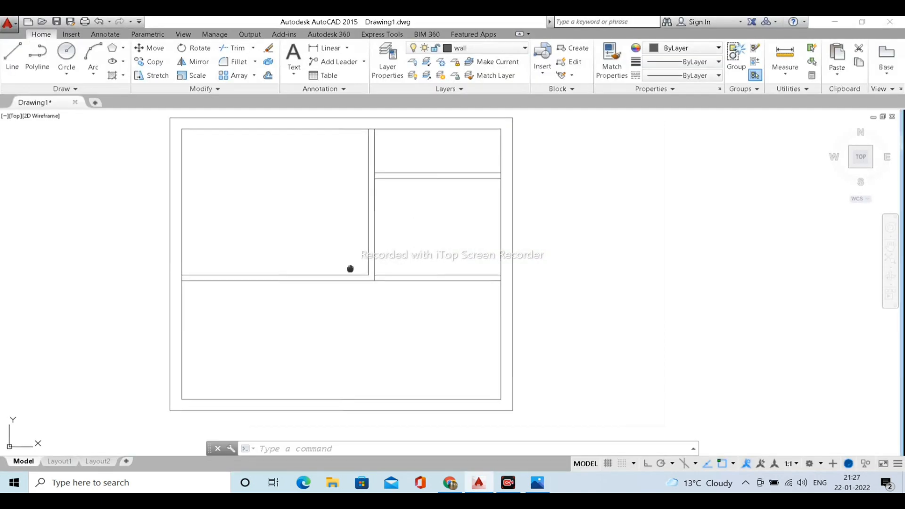
middle_click_drag(351, 269, 380, 203)
type("o")
key("Return")
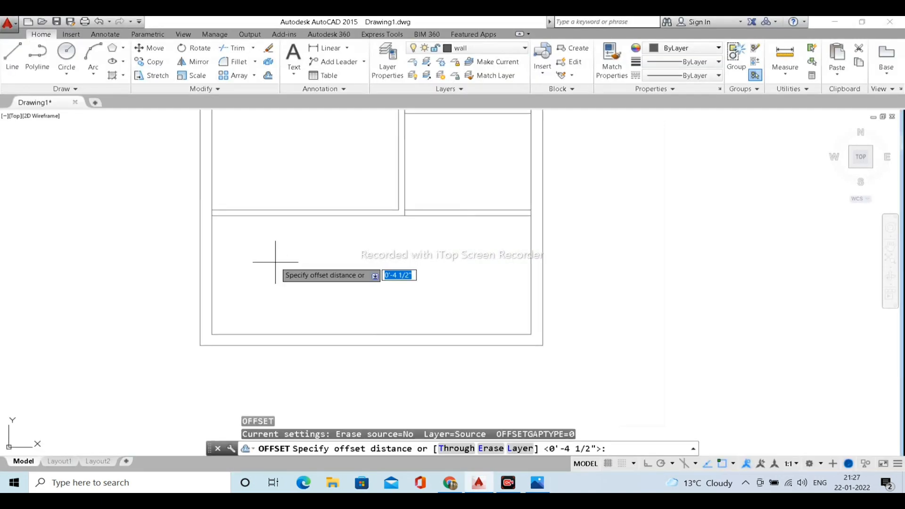
type("4")
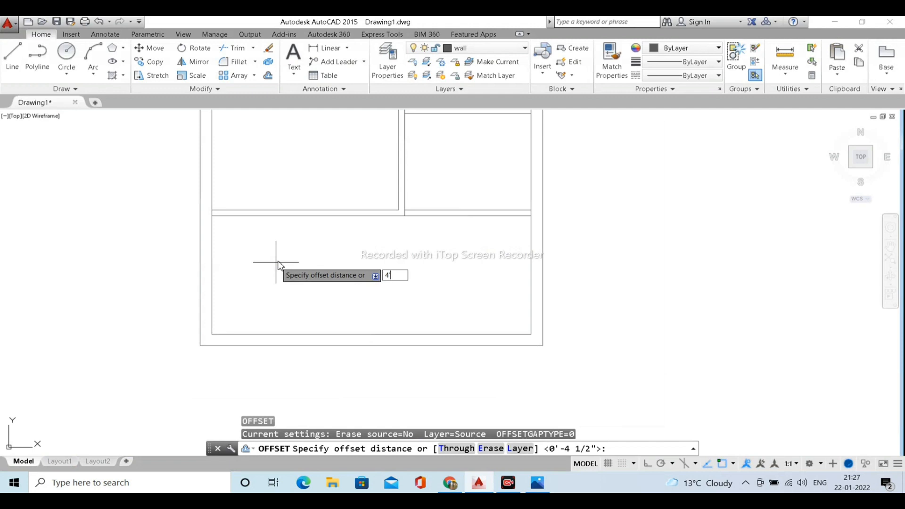
type("'")
key("Return")
left_click(212, 276)
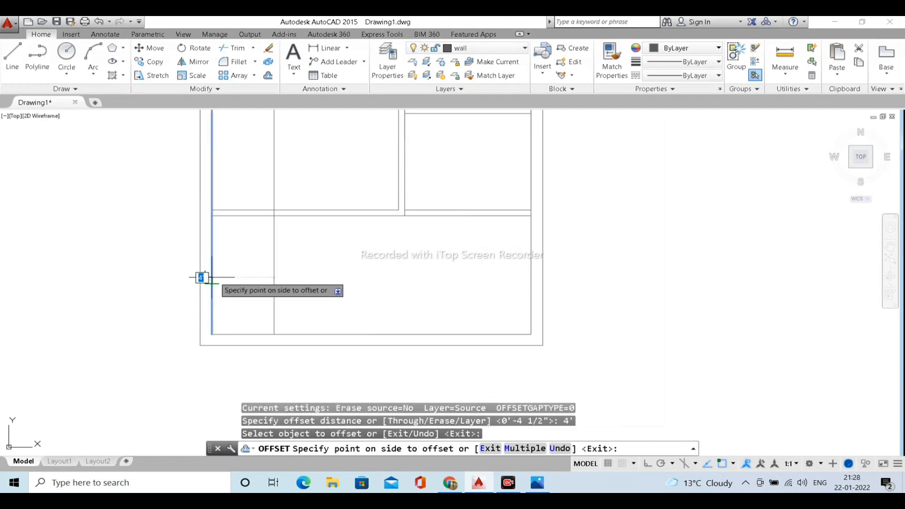
left_click(319, 280)
key("Escape")
key("Escape")
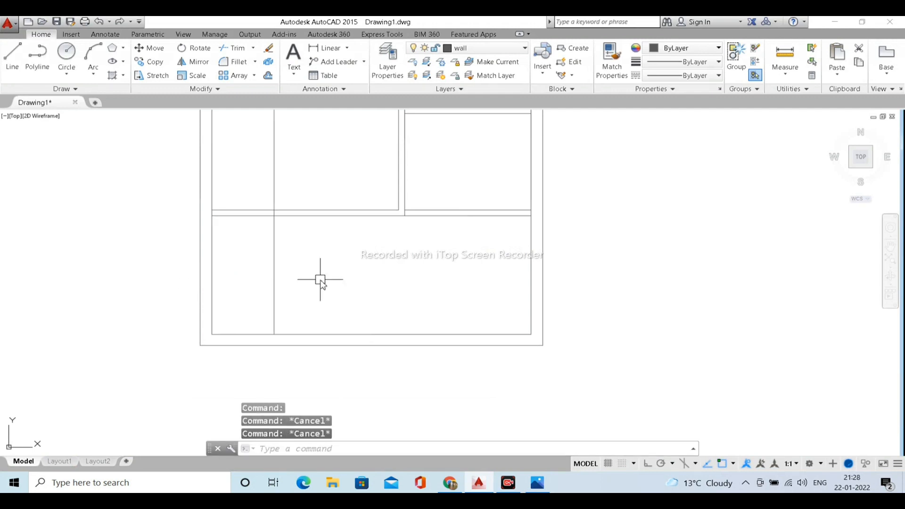
Offset the new vertical bathroom line 4.5" to the right to form the bathroom partition.
type("O")
key("Return")
type("4")
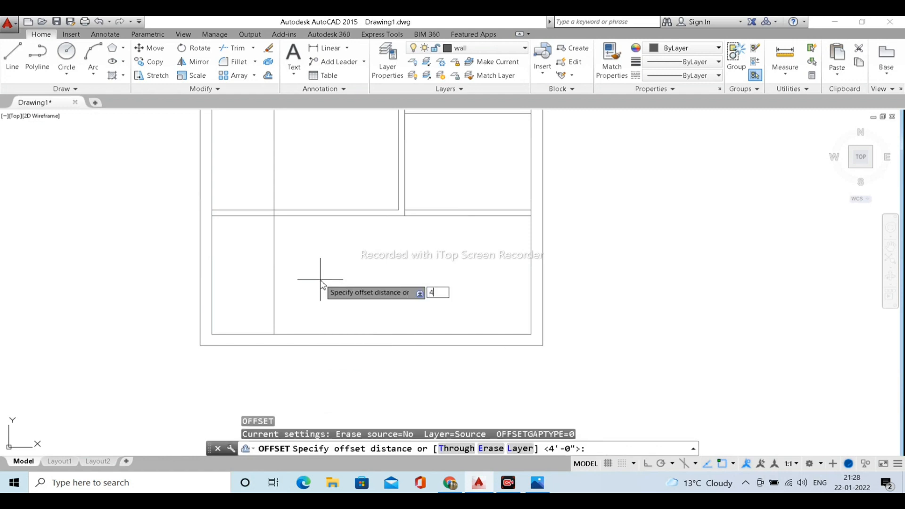
type(".5")
key("Return")
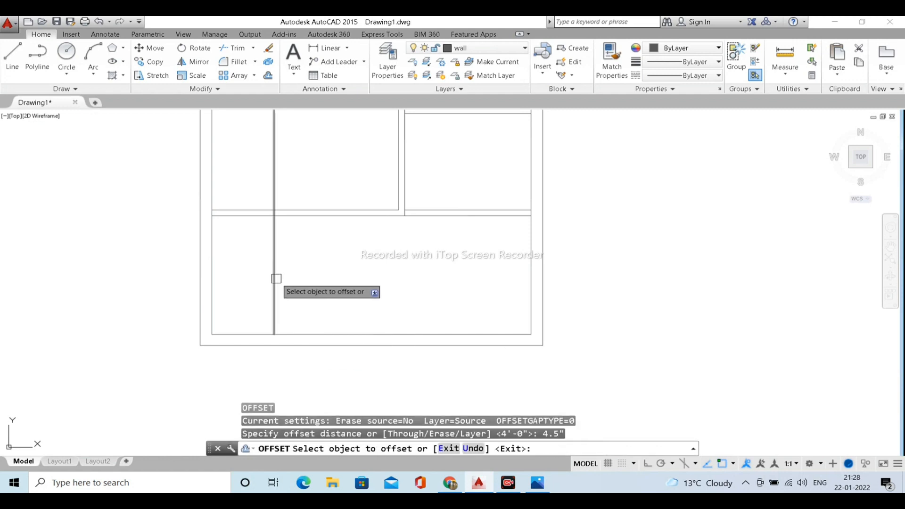
left_click(275, 281)
left_click(333, 280)
key("Escape")
key("Escape")
type("tr")
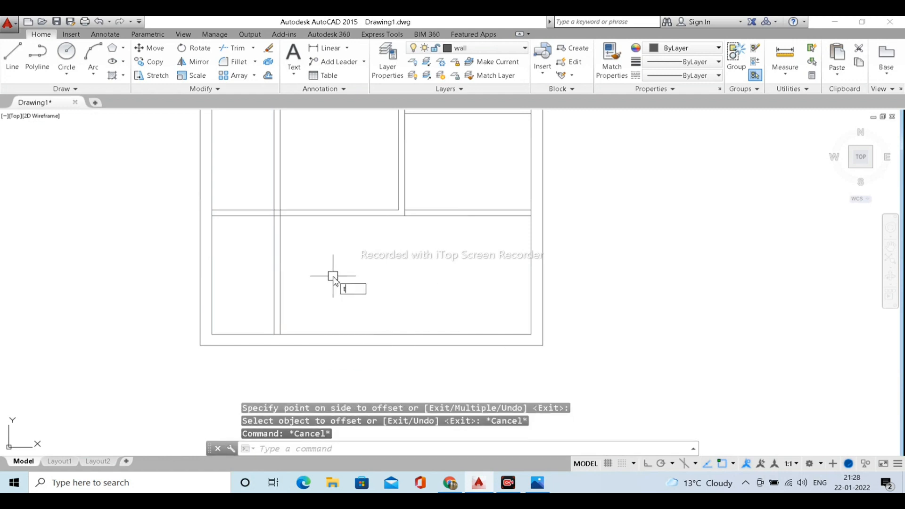
key("Return")
left_click(301, 216)
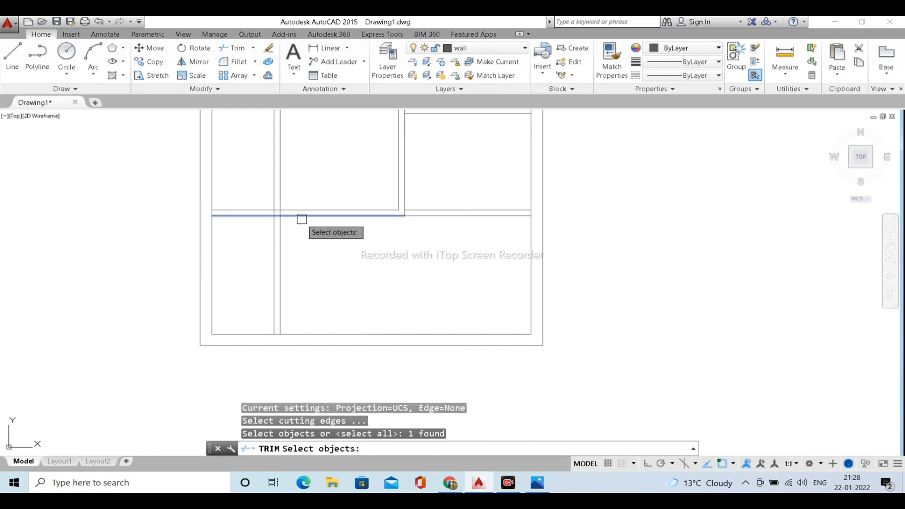
left_click(314, 186)
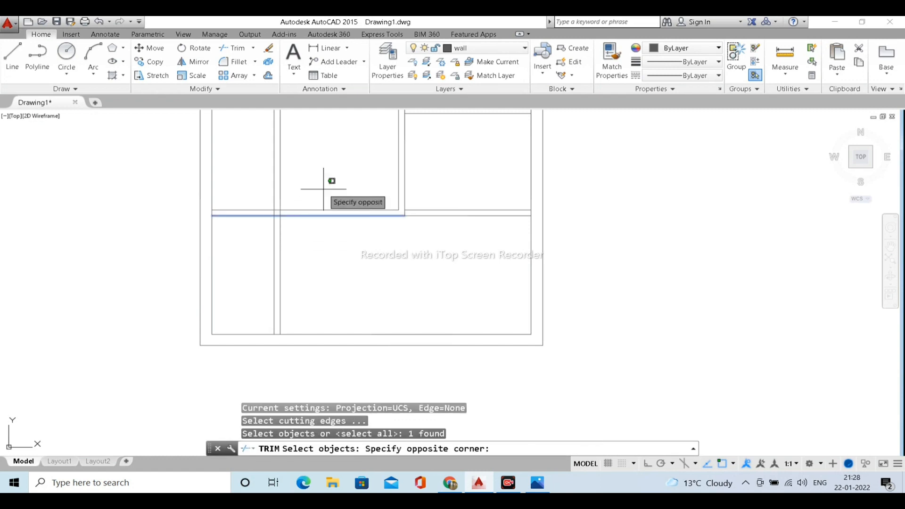
left_click(259, 160)
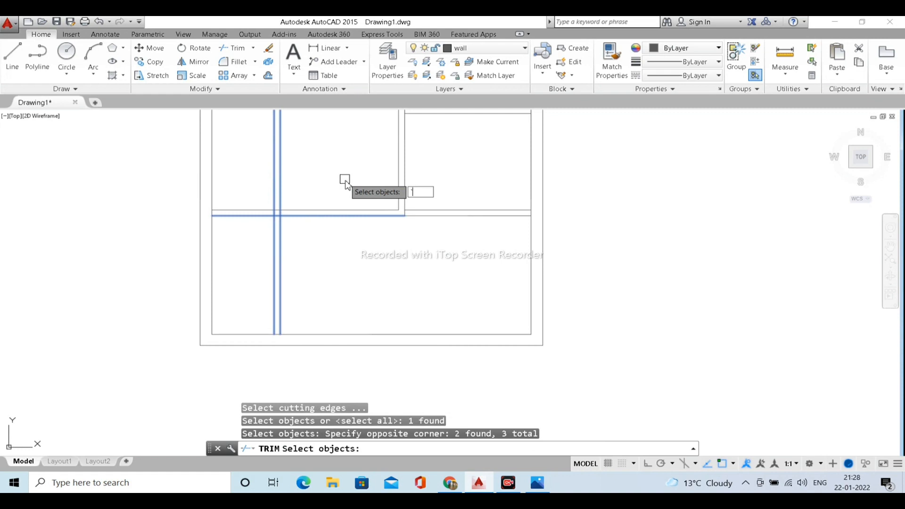
key("Escape")
key("Escape")
key("Escape")
Trim away both bathroom partition lines inside the bedroom, using the bedroom partition's lower horizontal line as cutting edge.
type("tr")
key("Return")
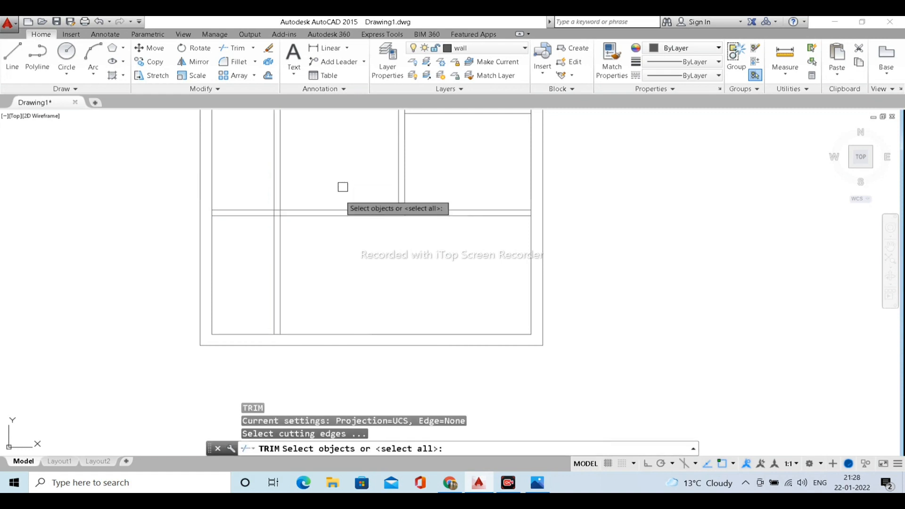
left_click(332, 216)
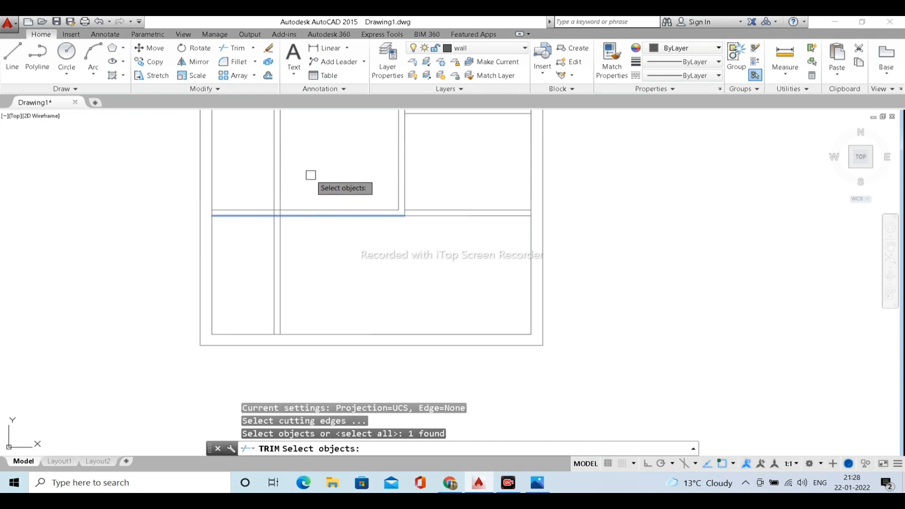
key("Return")
left_click(332, 192)
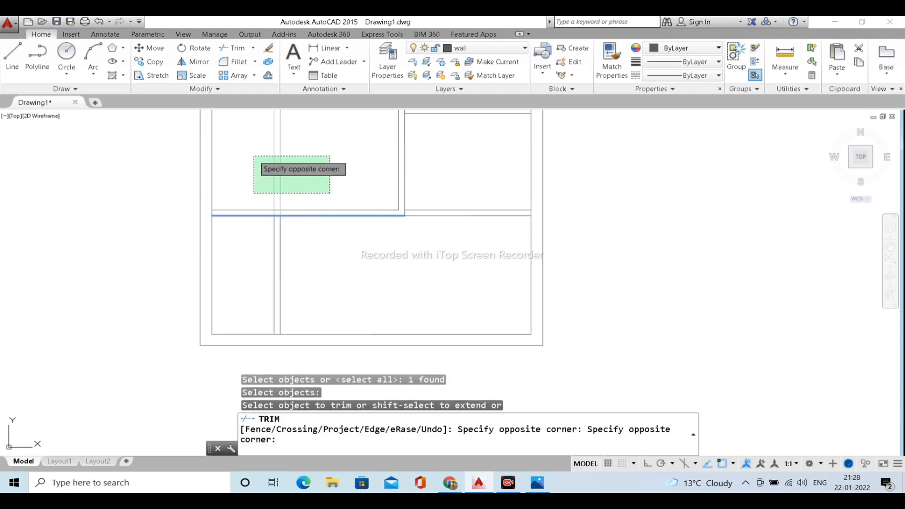
left_click(253, 156)
key("Escape")
Review the overall wall layout and compare it with the house plan image in Photos.
scroll(331, 257, "down", 2)
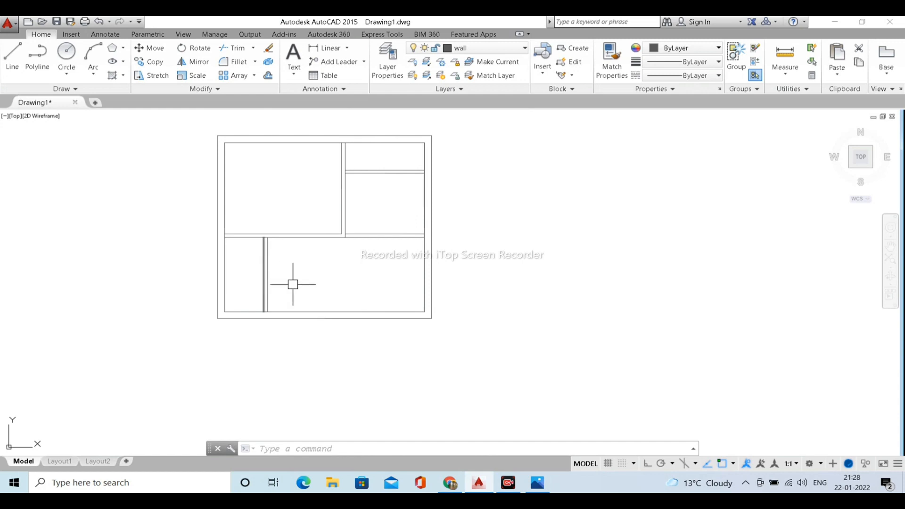
scroll(244, 280, "up", 2)
scroll(283, 278, "down", 2)
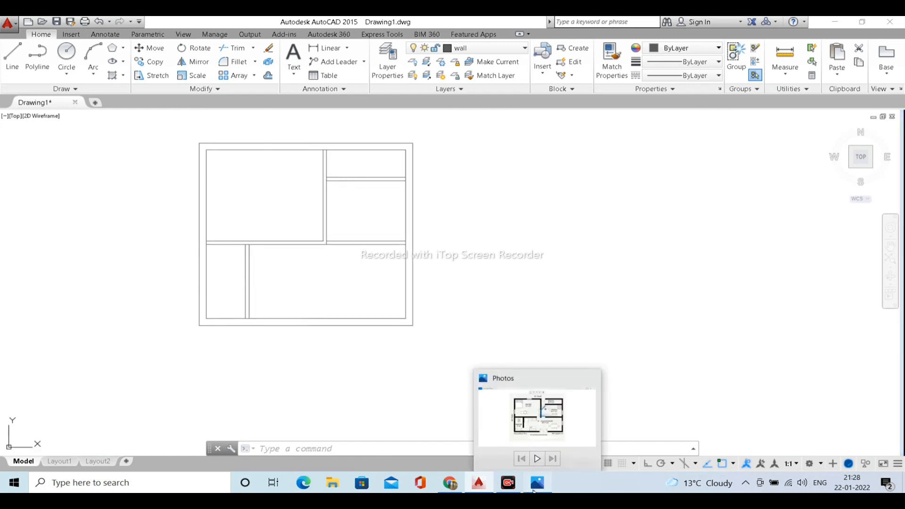
left_click(534, 492)
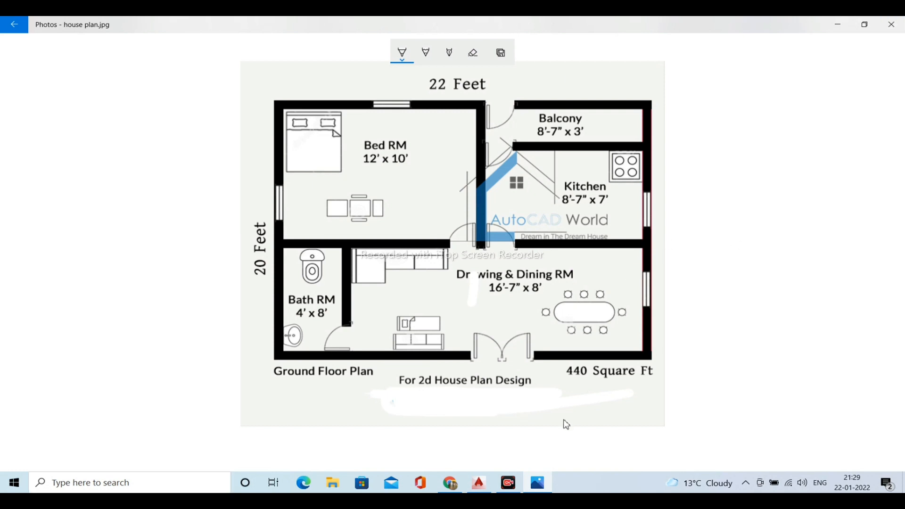
Return to the AutoCAD drawing and offset the balcony-side line of the bedroom's vertical partition 3' to the right.
mouse_move(539, 487)
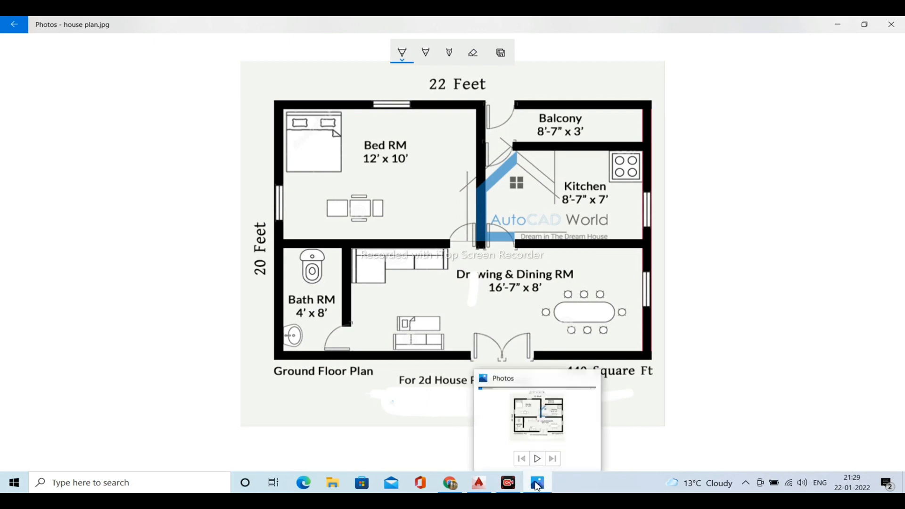
left_click(539, 487)
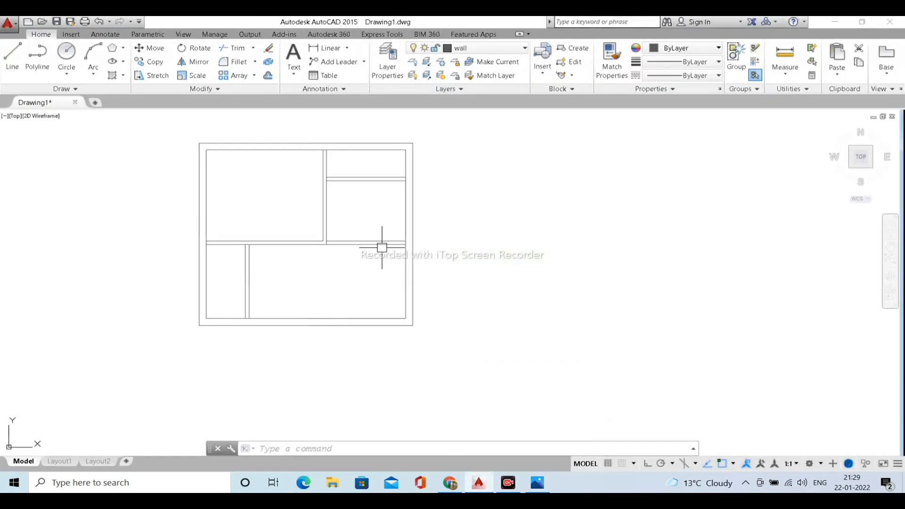
scroll(284, 176, "up", 4)
scroll(286, 173, "down", 2)
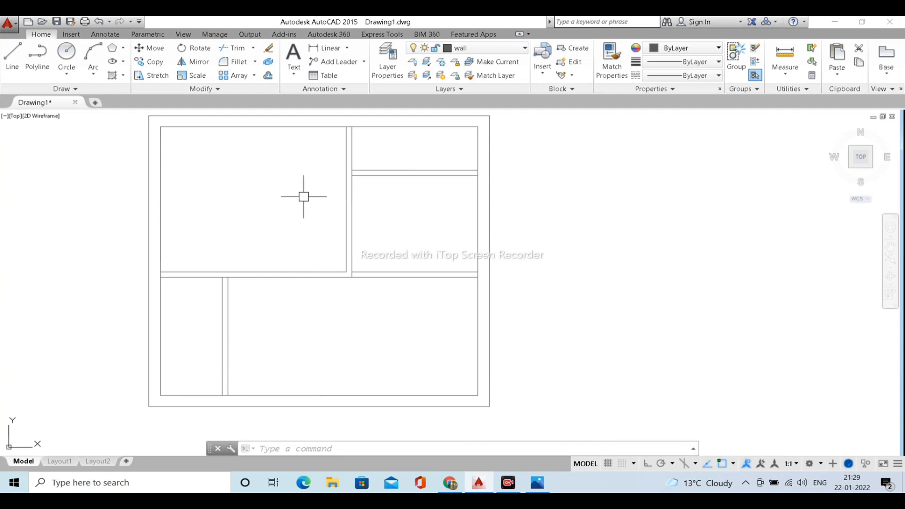
middle_click_drag(362, 215, 380, 236)
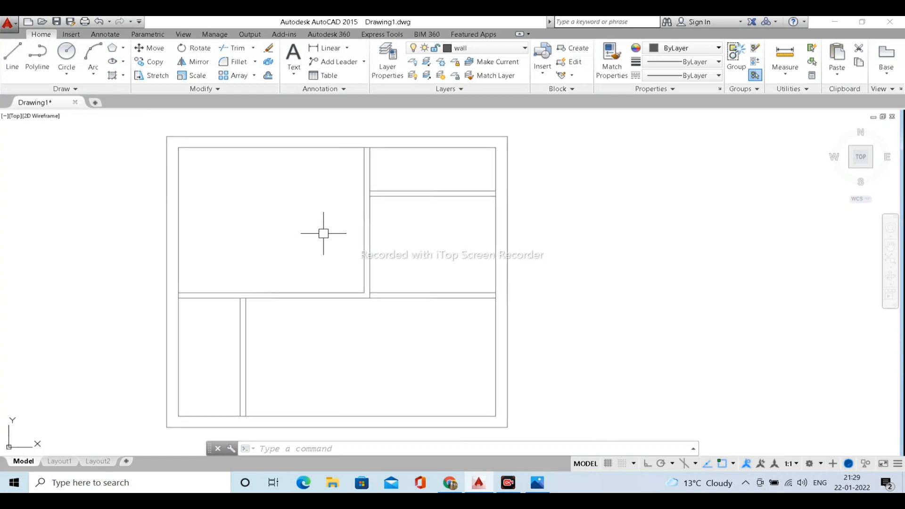
key("Escape")
key("Escape")
key("Escape")
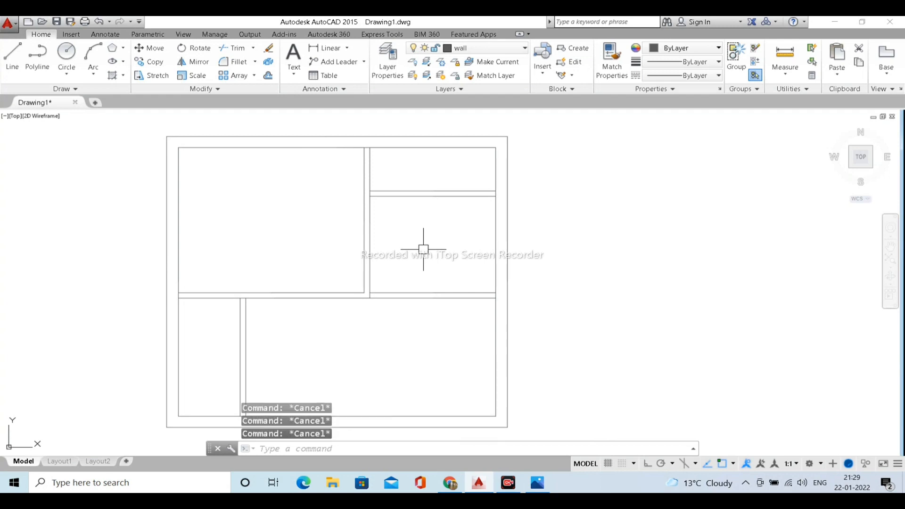
key("Return")
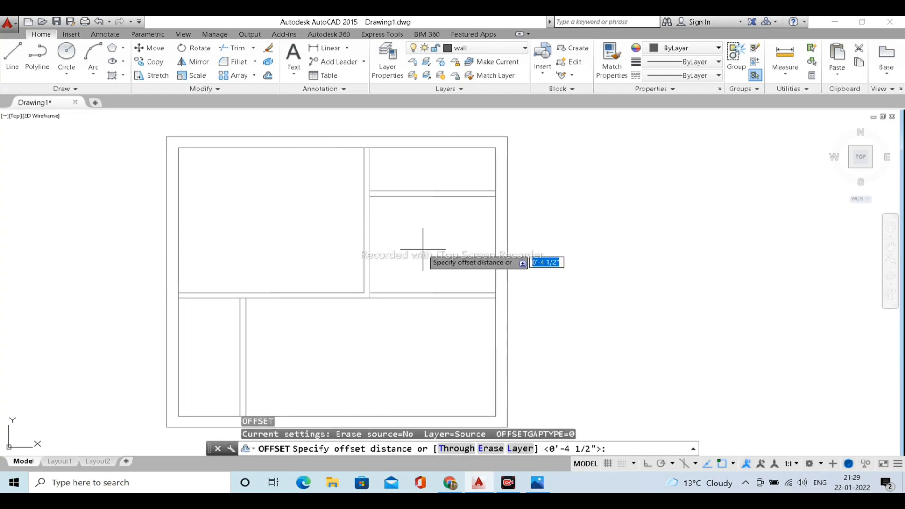
type("3'")
key("Return")
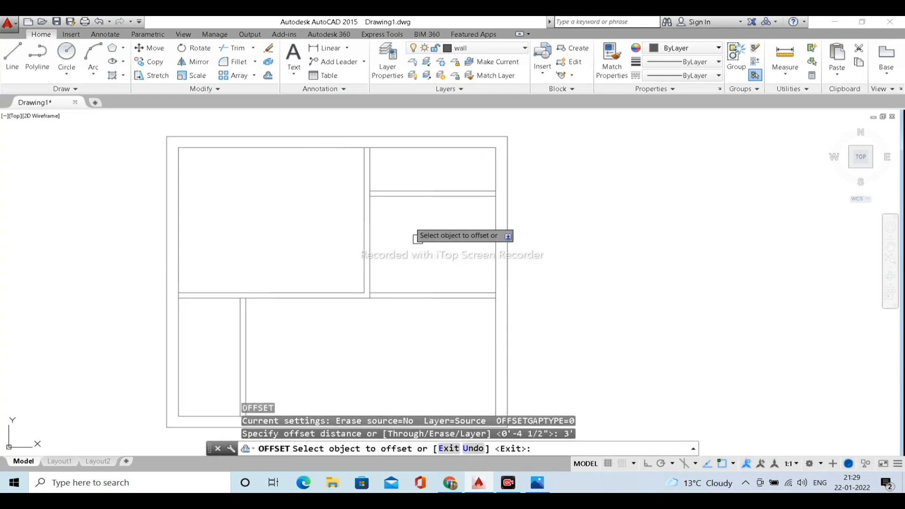
scroll(370, 169, "up", 2)
left_click(369, 162)
left_click(447, 158)
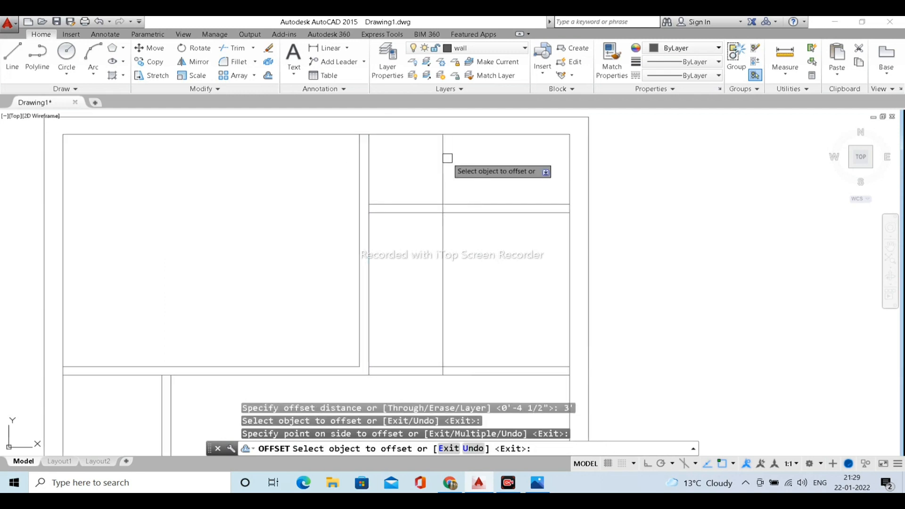
key("Escape")
key("Escape")
key("Escape")
Check the balcony door in the plan image, extend both vertical lines to the outer wall line, and trim the wall between them.
left_click(537, 483)
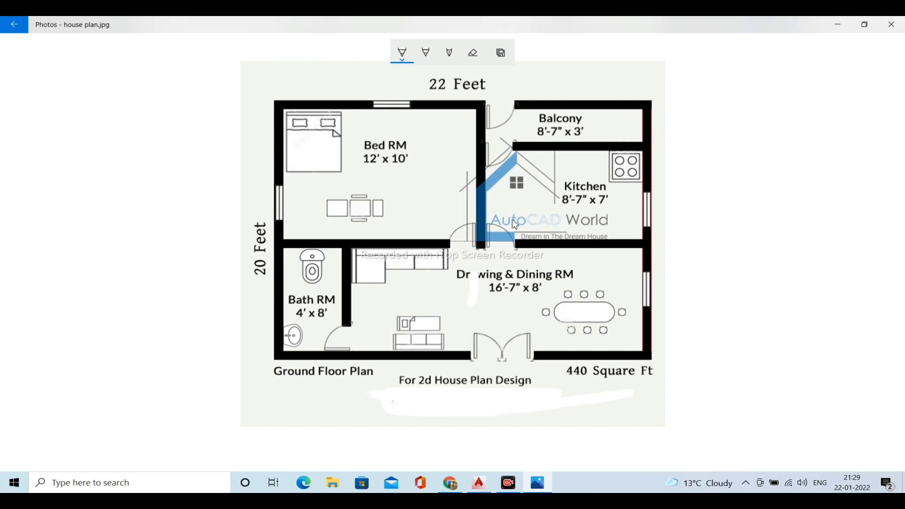
left_click(837, 24)
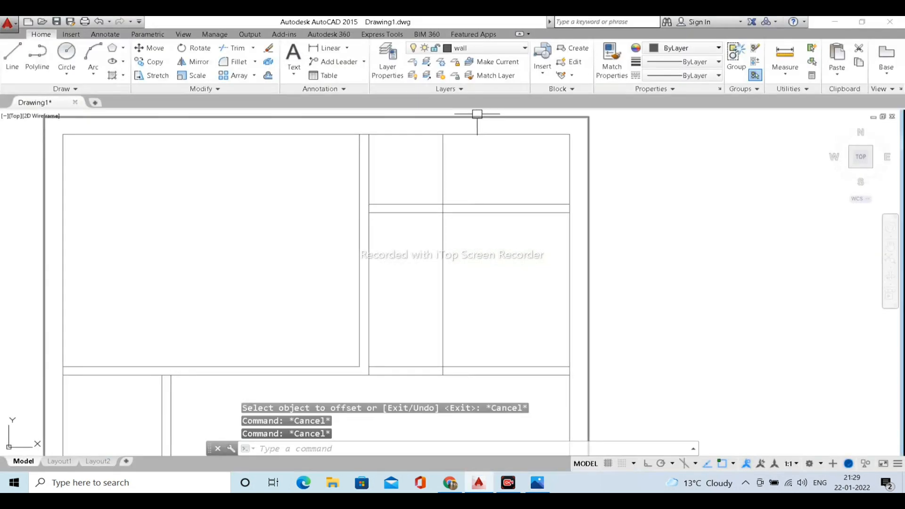
middle_click_drag(434, 182, 422, 207)
key("Escape")
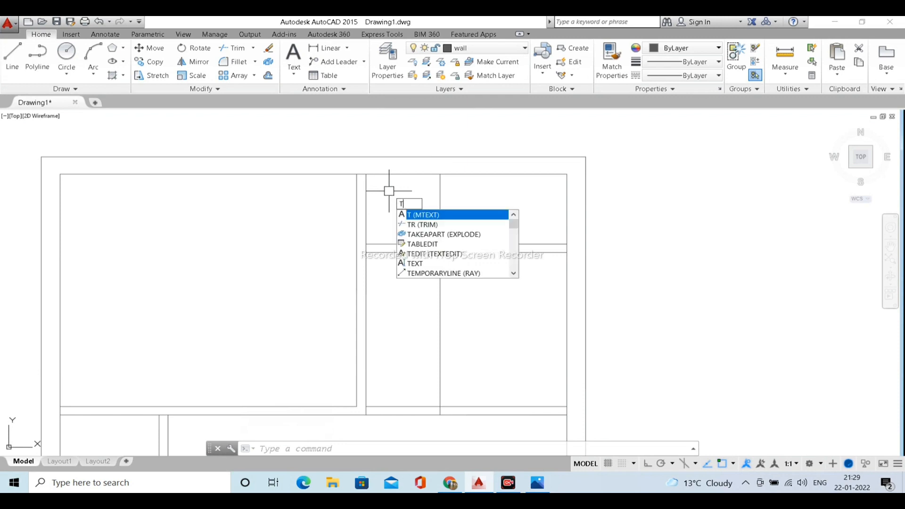
type("r")
key("Return")
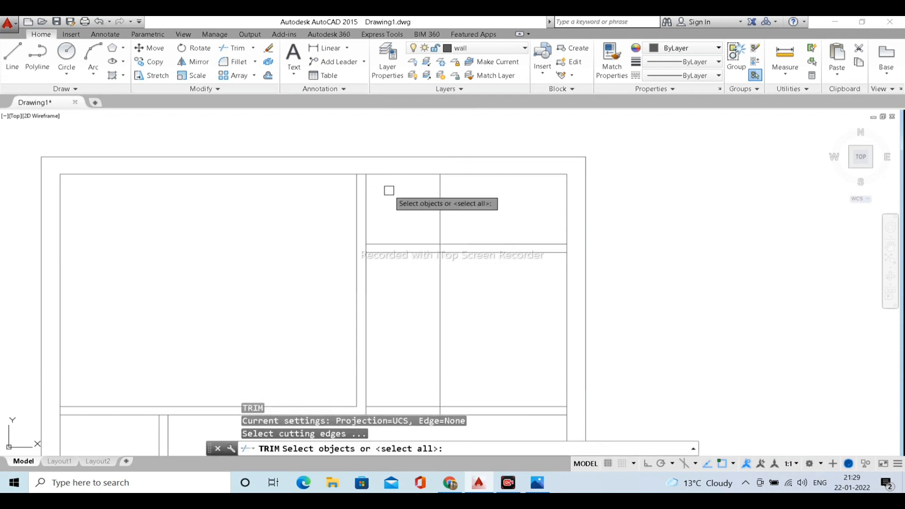
key("Return")
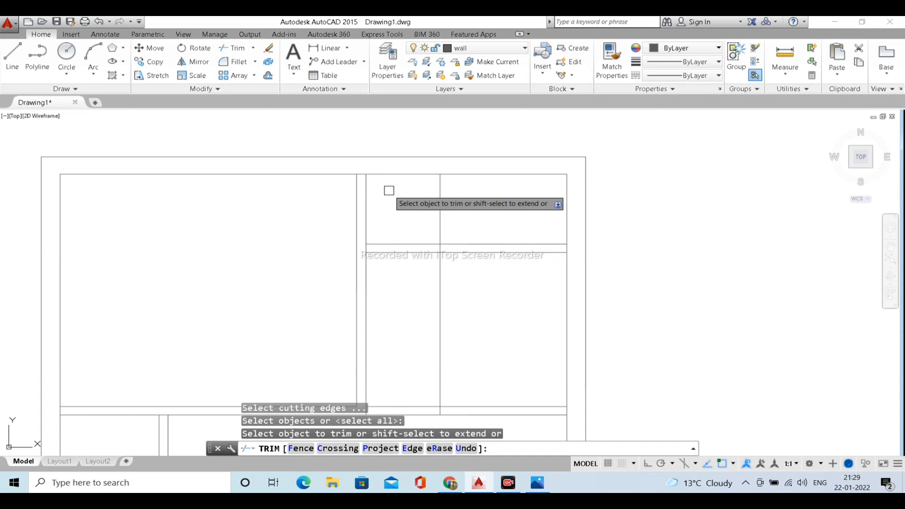
left_click(438, 188, "shift")
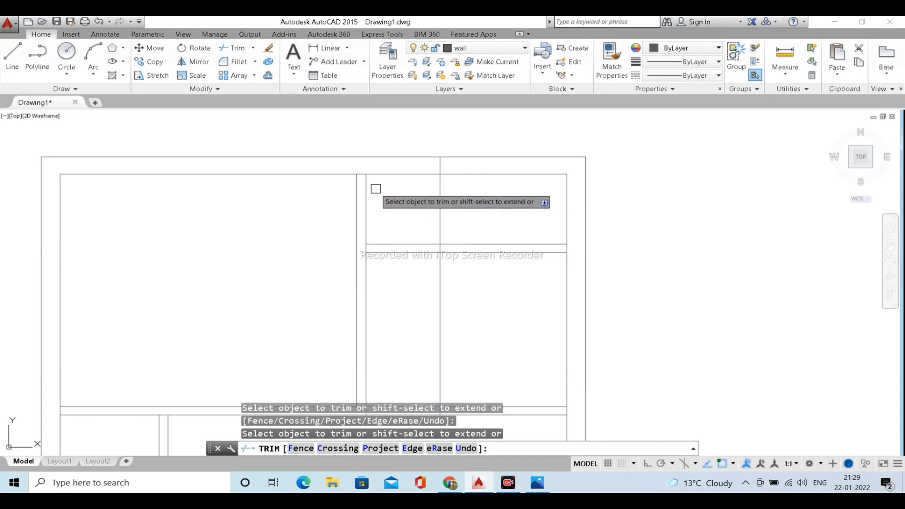
left_click(366, 190, "shift")
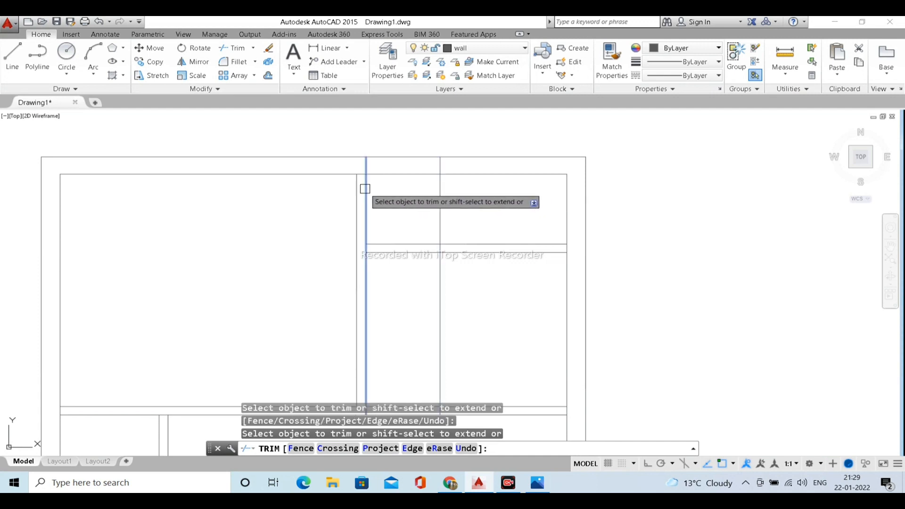
left_click(411, 196)
left_click(398, 149)
key("Escape")
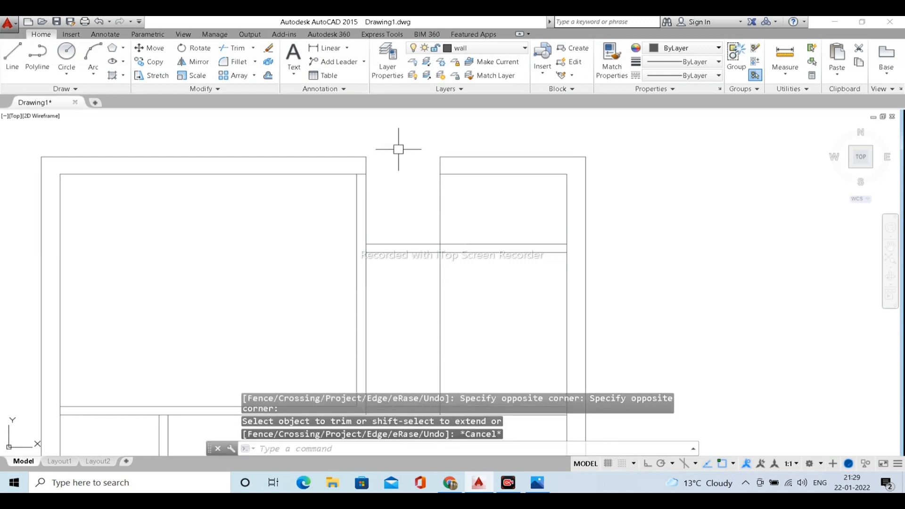
key("Escape")
Trim the offset vertical line below the outer wall, using the balcony's upper inner wall line as cutting edge.
type("tr")
key("Return")
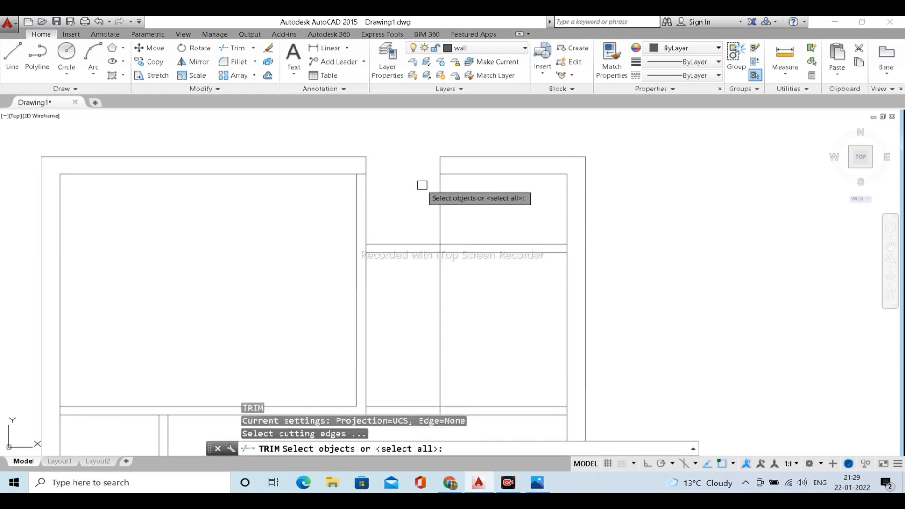
left_click(459, 175)
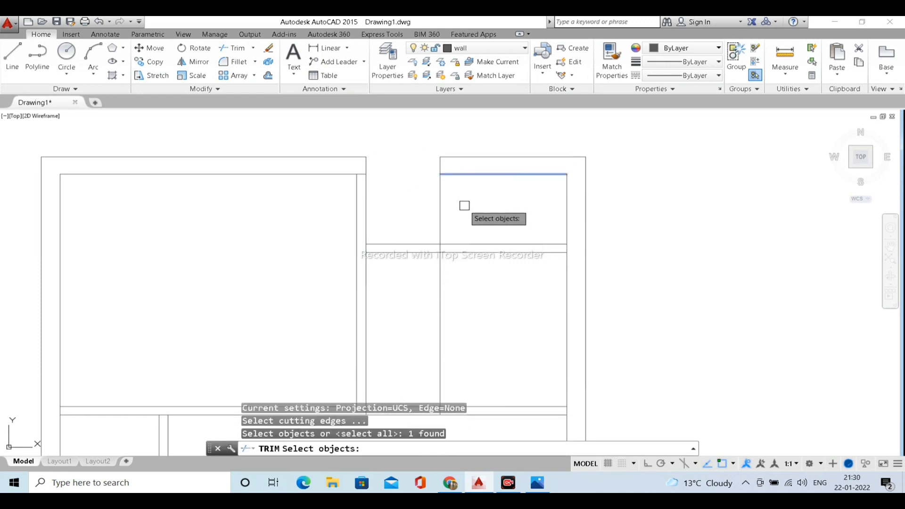
key("Return")
left_click(468, 208)
left_click(423, 193)
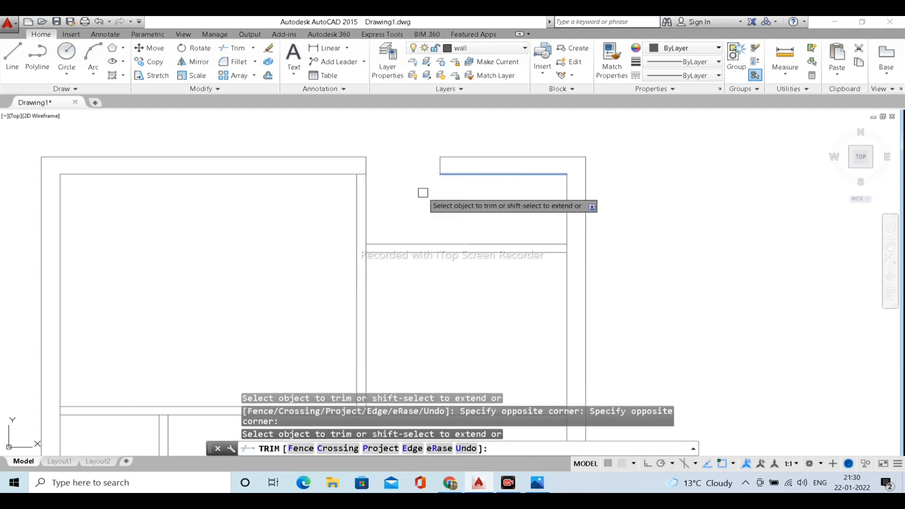
key("Escape")
key("Escape")
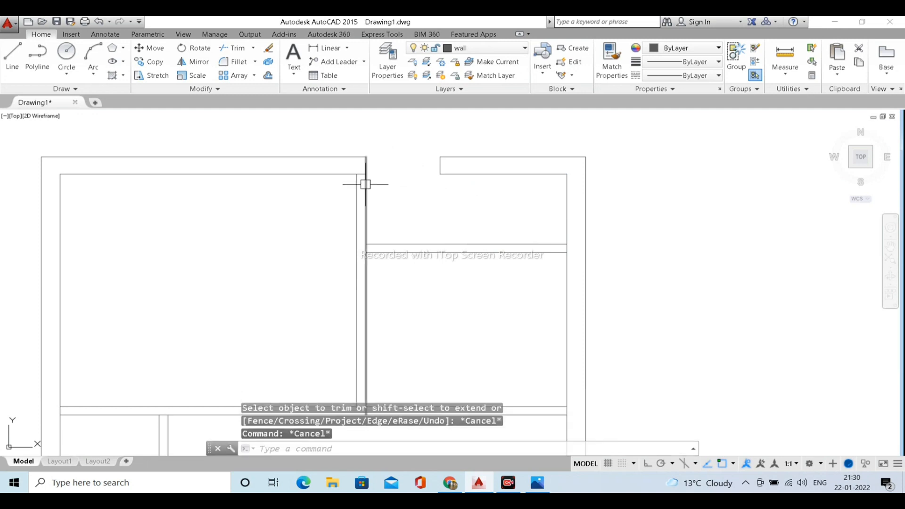
Check the house plan image, then fillet the bedroom's upper inner wall line with its vertical partition line into a sharp corner.
left_click(540, 486)
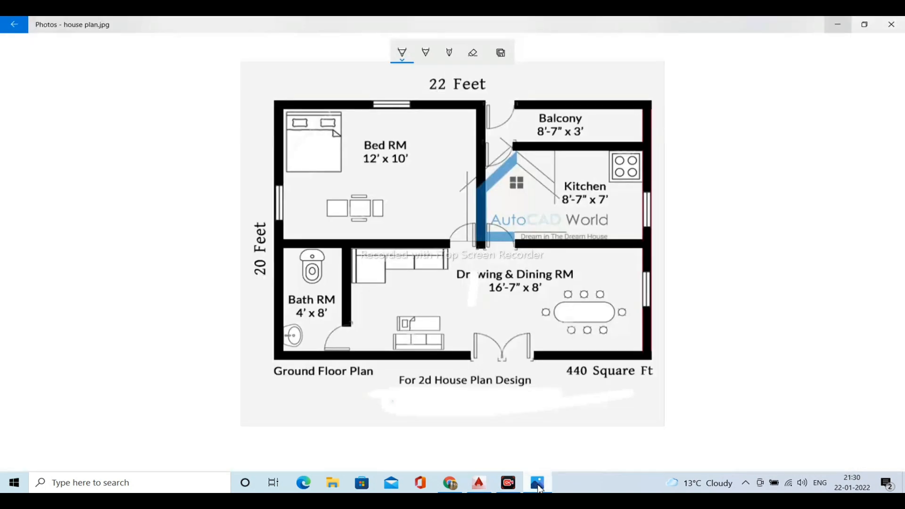
left_click(539, 486)
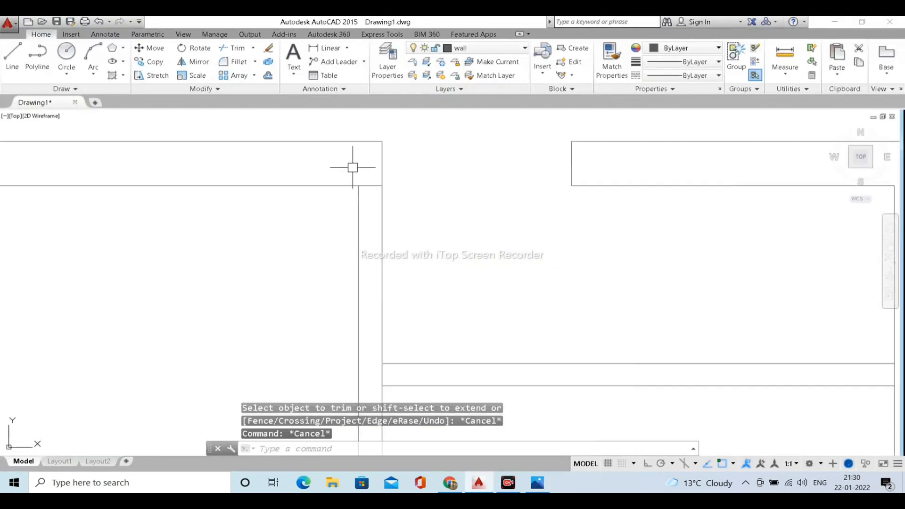
type("f")
key("Return")
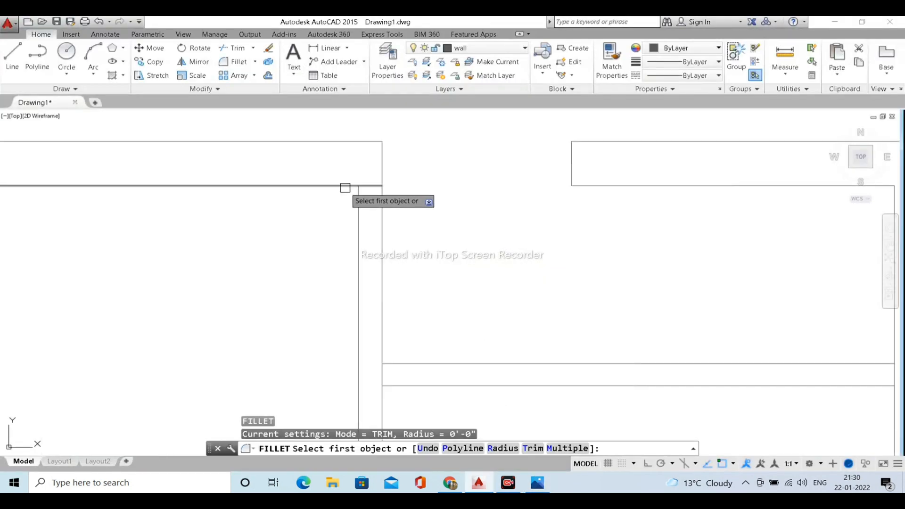
left_click(361, 206)
left_click(362, 206)
key("Escape")
Draw a vertical guide line from the inner corner of the balcony opening down past the balcony-kitchen partition.
scroll(431, 199, "down", 2)
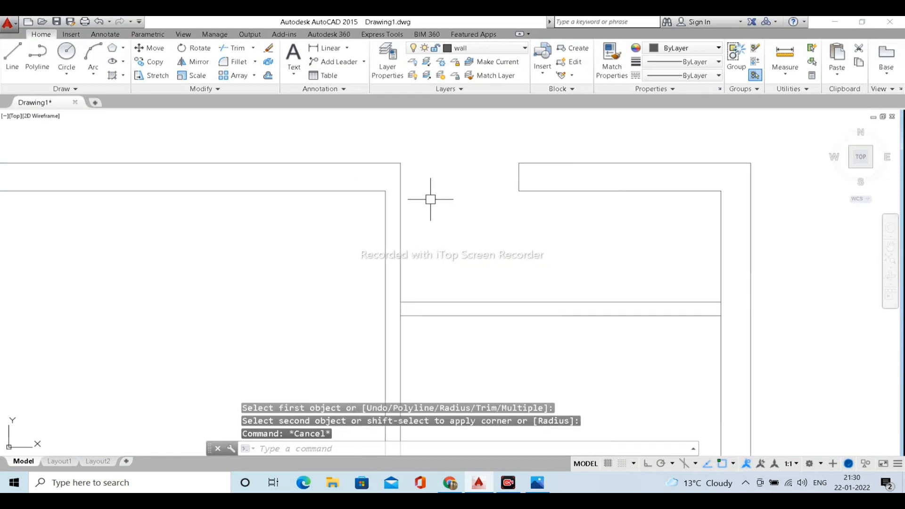
middle_click_drag(451, 232, 432, 191)
key("Return")
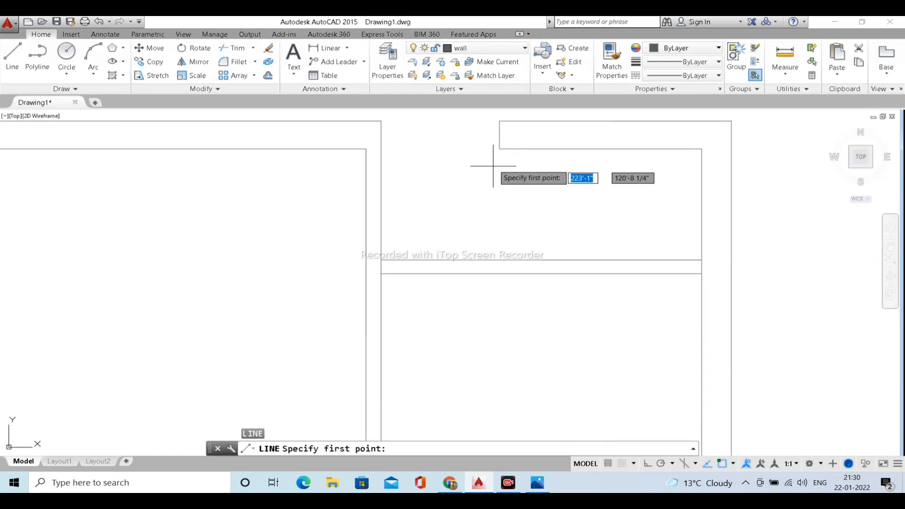
left_click(499, 149)
left_click(503, 355)
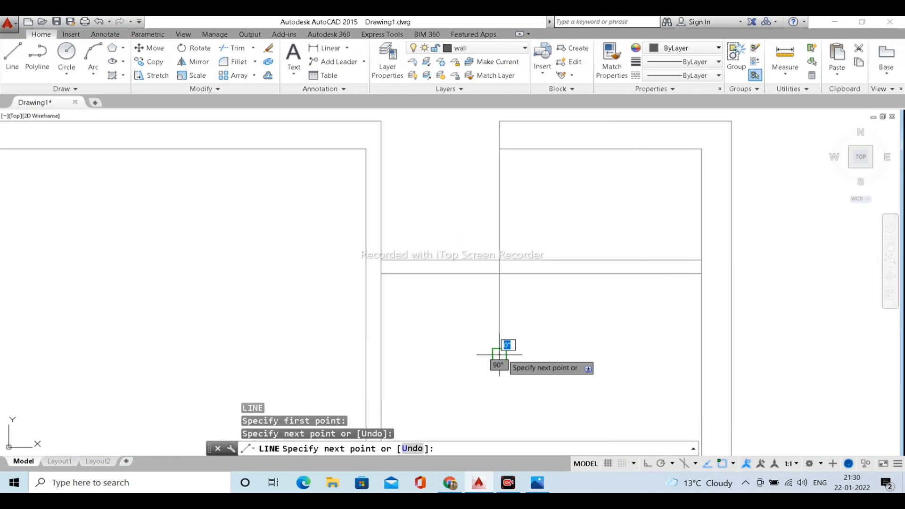
key("Escape")
key("Escape")
key("Escape")
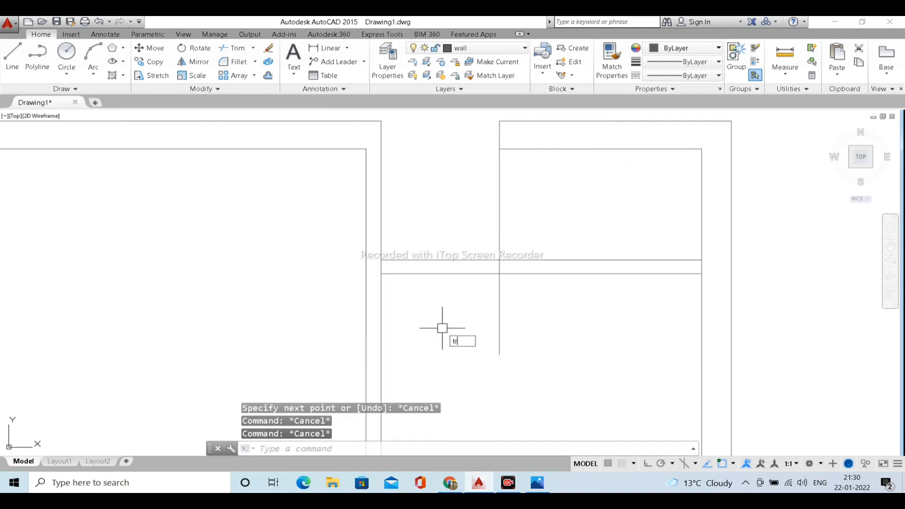
Trim both balcony-kitchen partition lines between the bedroom partition and the vertical guide line to open the kitchen doorway.
key("Return")
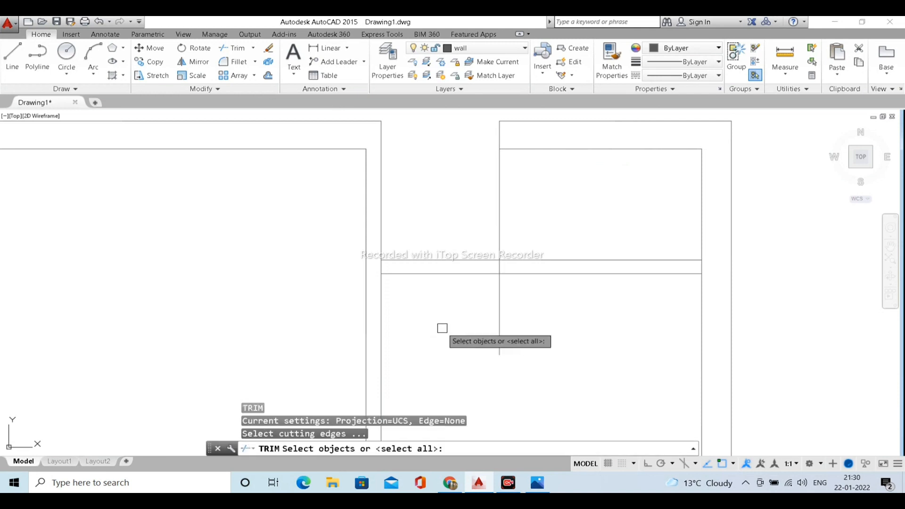
left_click(497, 317)
key("Return")
left_click(461, 313)
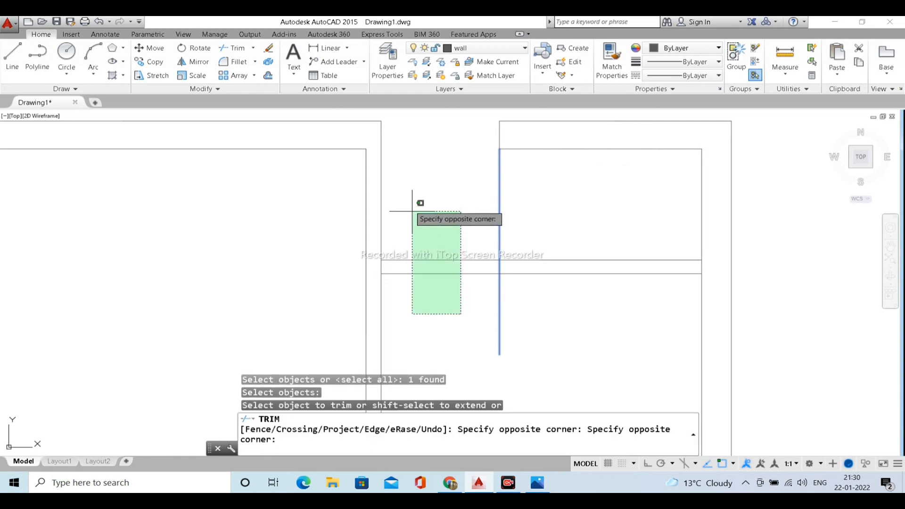
left_click(413, 212)
key("Escape")
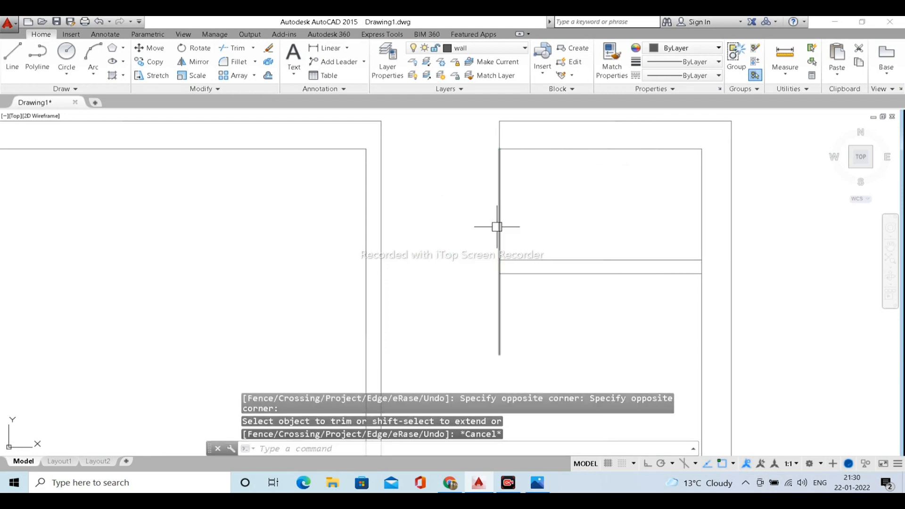
Trim the vertical guide line above the balcony-kitchen partition, using the partition's upper line as cutting edge.
key("Return")
left_click(515, 259)
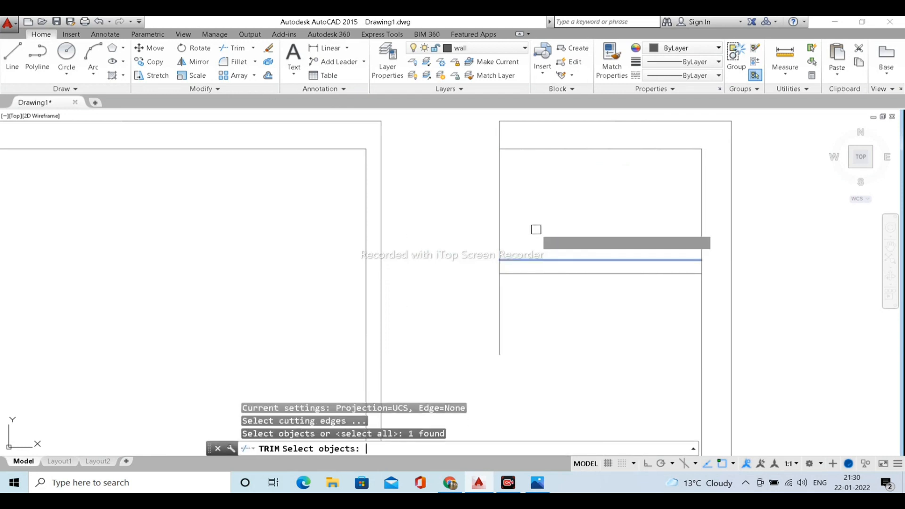
key("Return")
left_click(486, 213)
key("Escape")
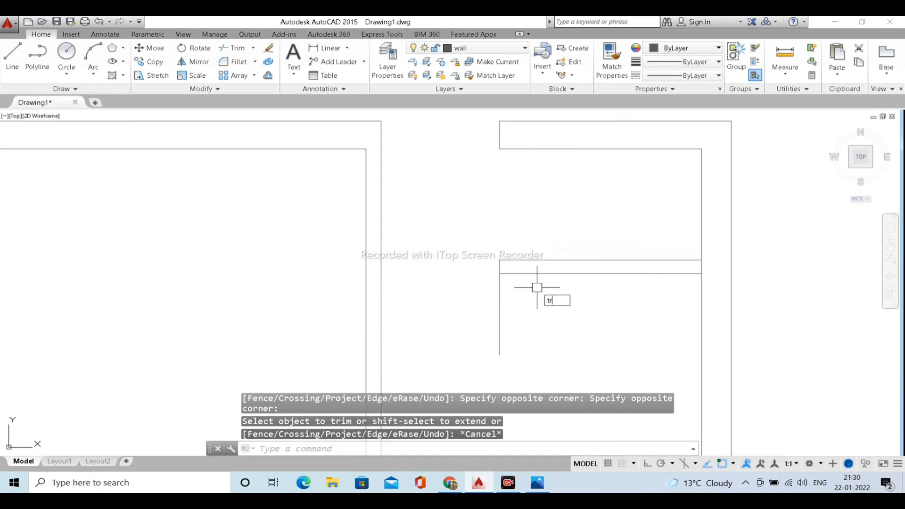
Trim the guide line below the balcony-kitchen partition's lower line, leaving only the short segment that closes the wall end.
key("Return")
left_click(534, 272)
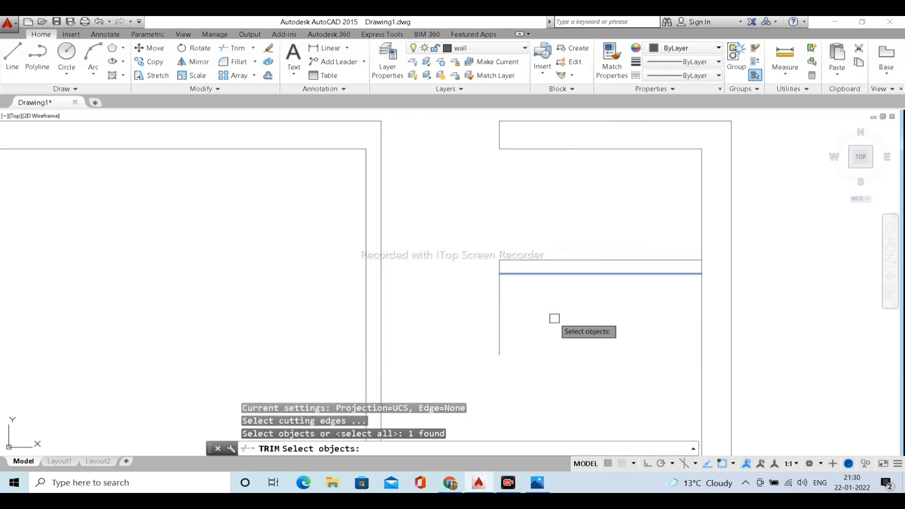
key("Return")
left_click(538, 317)
left_click(458, 305)
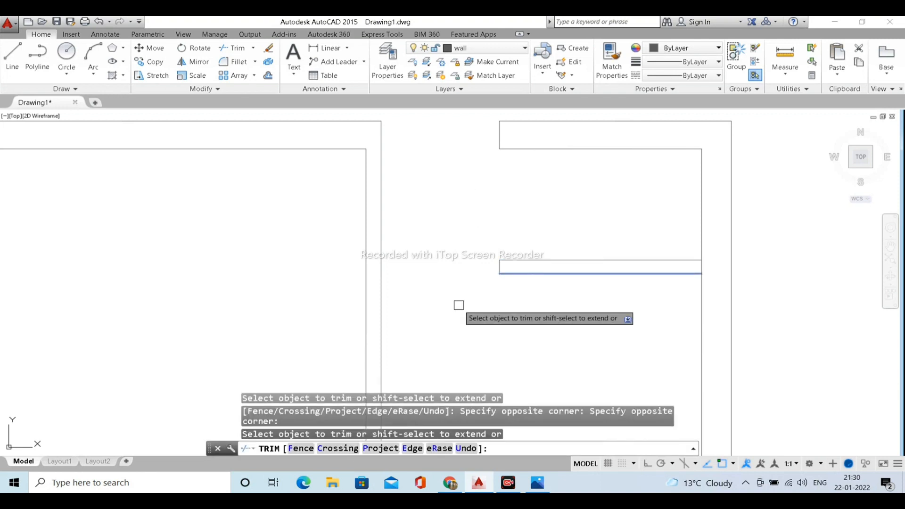
key("Escape")
scroll(477, 264, "down", 2)
middle_click_drag(476, 264, 464, 191)
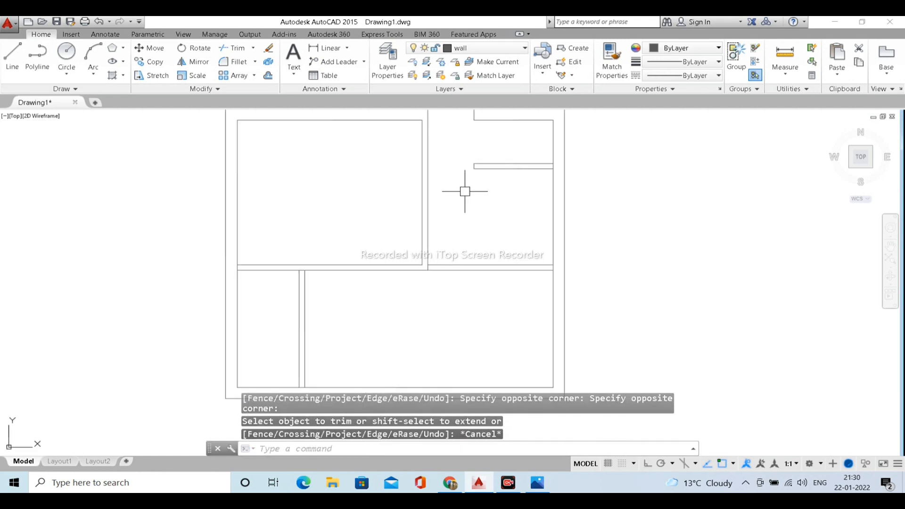
Draw a vertical guide line from the lower corner of the balcony-kitchen partition's end down past the kitchen's lower partition.
key("l")
key("Return")
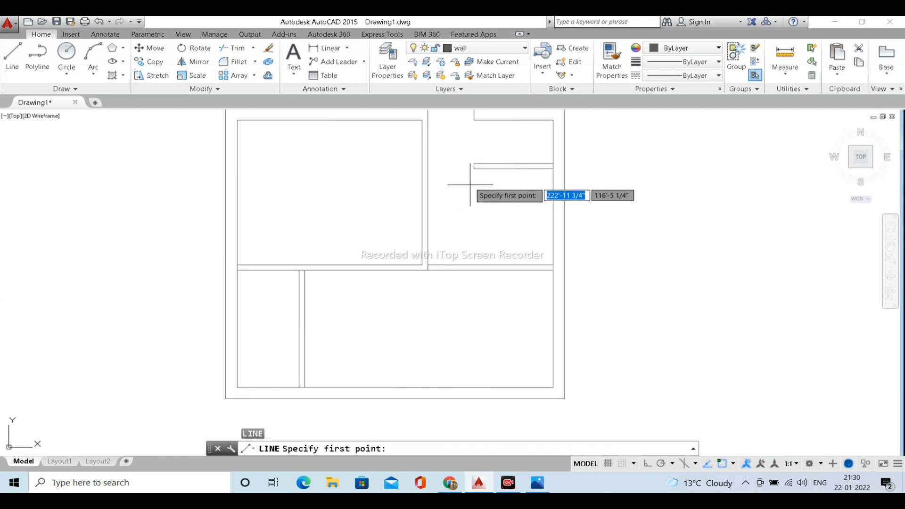
left_click(473, 168)
key("Escape")
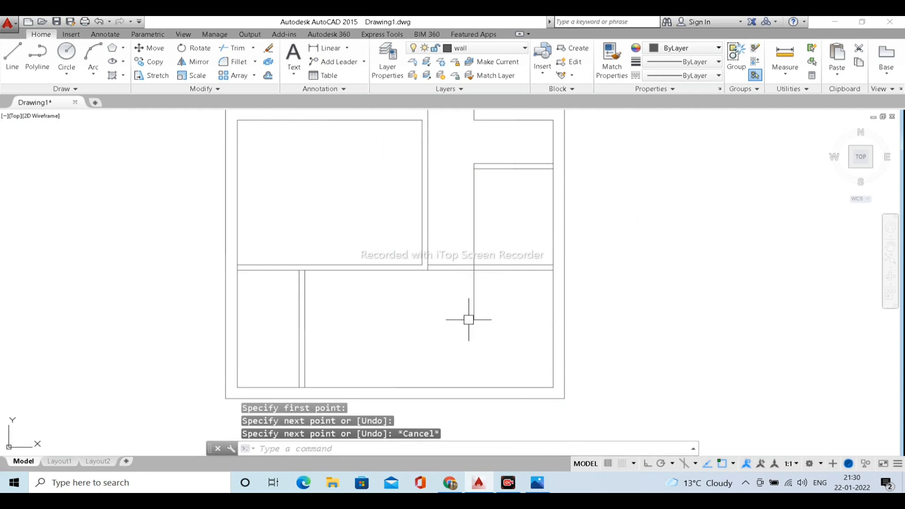
Trim both lines of the kitchen's lower partition between the bedroom partition and the vertical guide line to open a doorway.
type("tr")
key("Return")
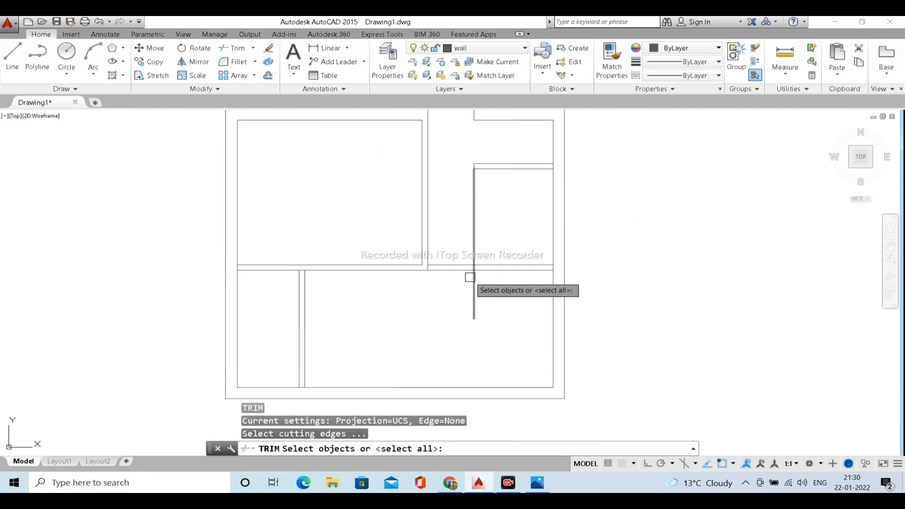
scroll(472, 282, "up", 3)
left_click(480, 298)
key("Return")
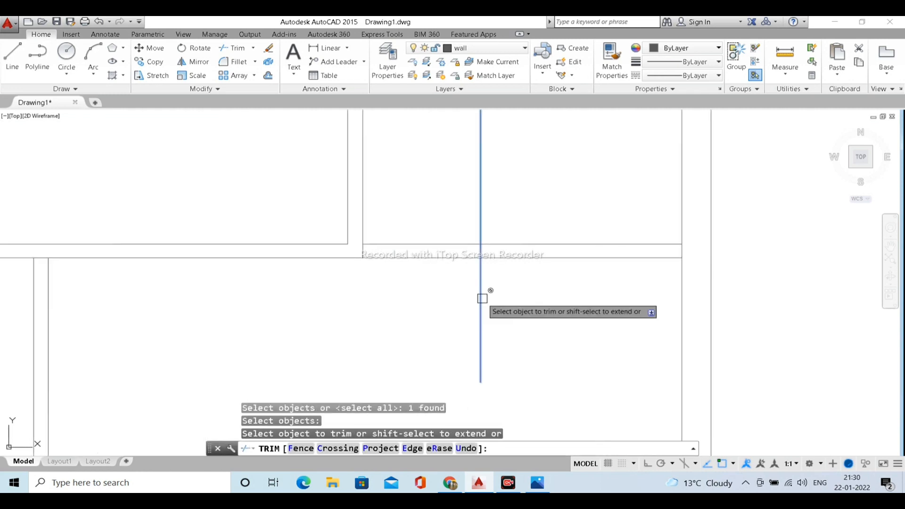
left_click(439, 309)
left_click(389, 168)
key("Escape")
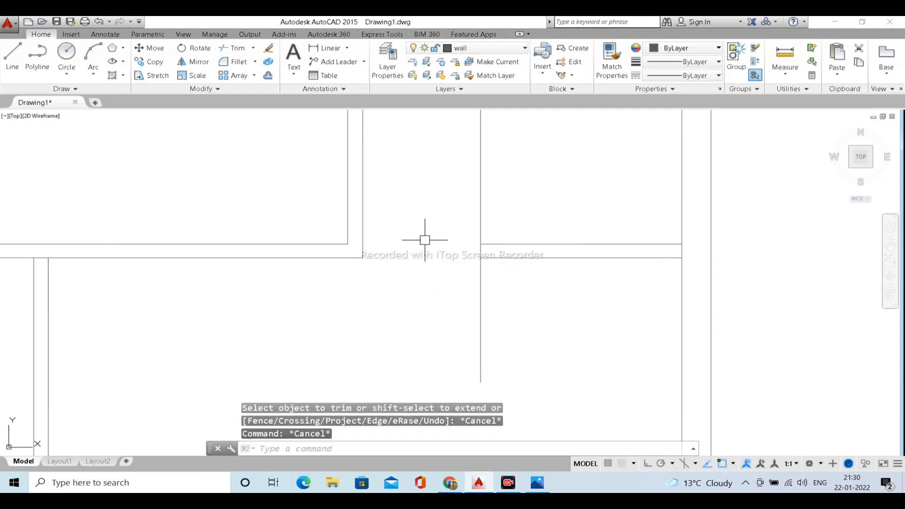
Trim the vertical guide line above the kitchen's lower partition, using the partition's upper line as cutting edge.
type("tr")
key("Return")
left_click(510, 244)
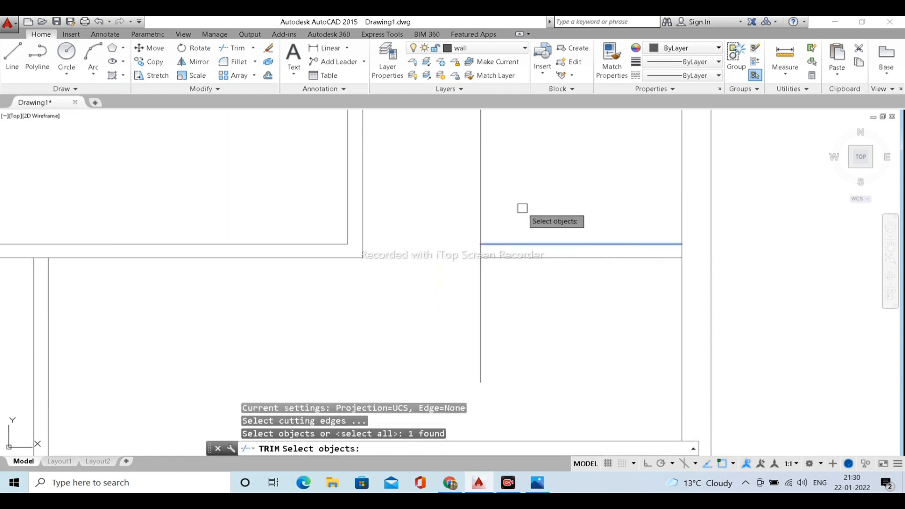
key("Return")
left_click(531, 220)
left_click(439, 185)
key("Escape")
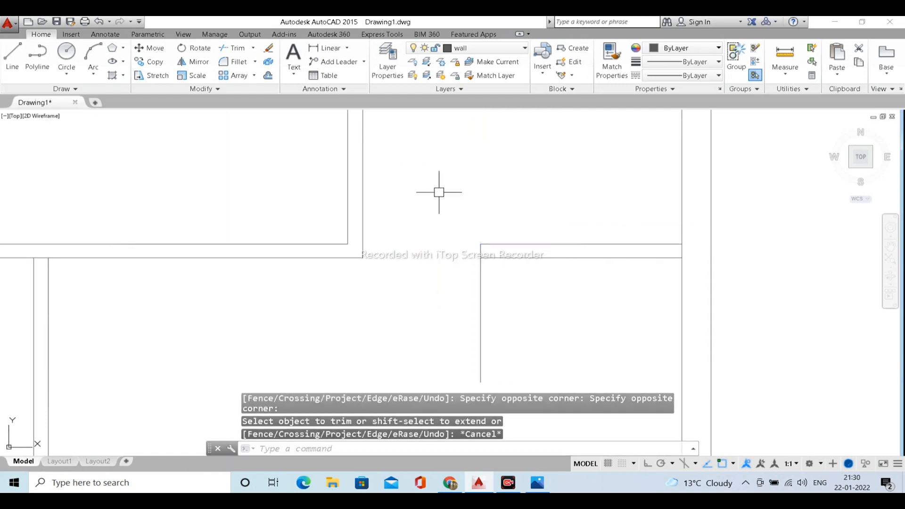
Trim the guide line below the kitchen's lower partition, using the partition's lower line as cutting edge, to leave the wall end closed.
type("tr")
key("Return")
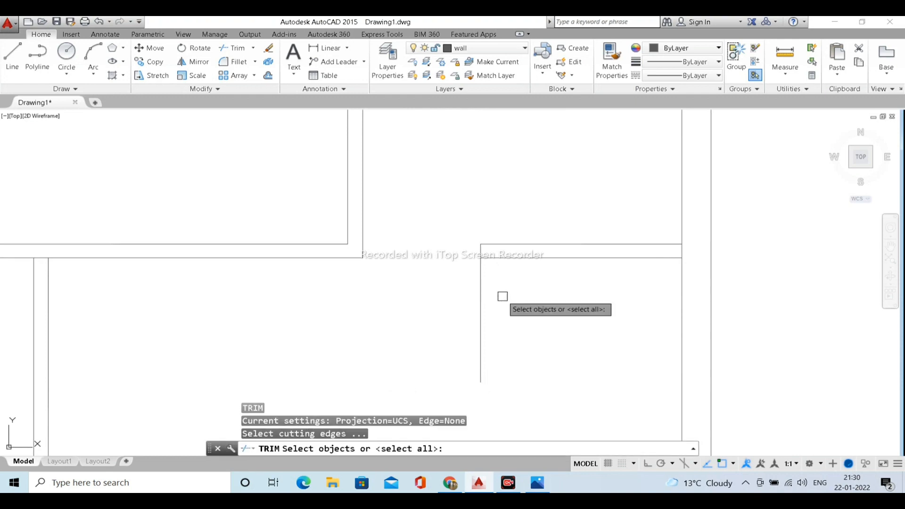
left_click(504, 259)
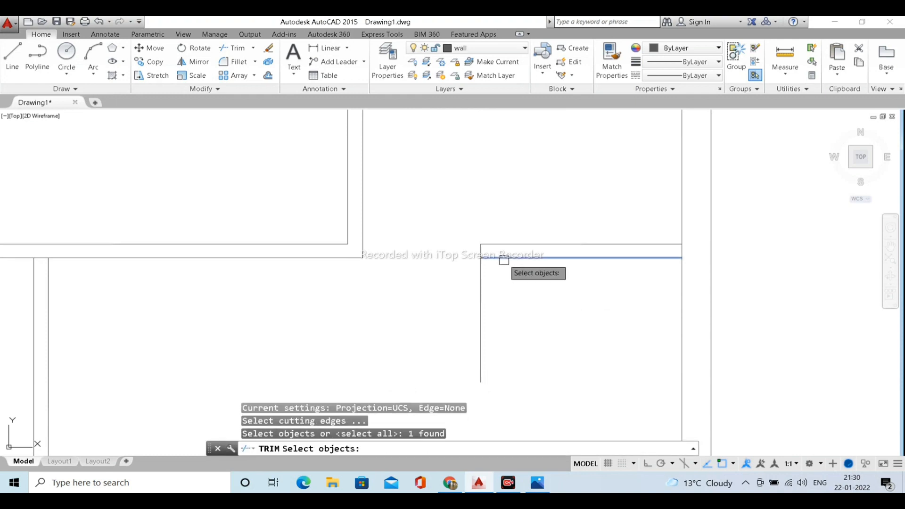
key("Return")
left_click(515, 309)
left_click(434, 285)
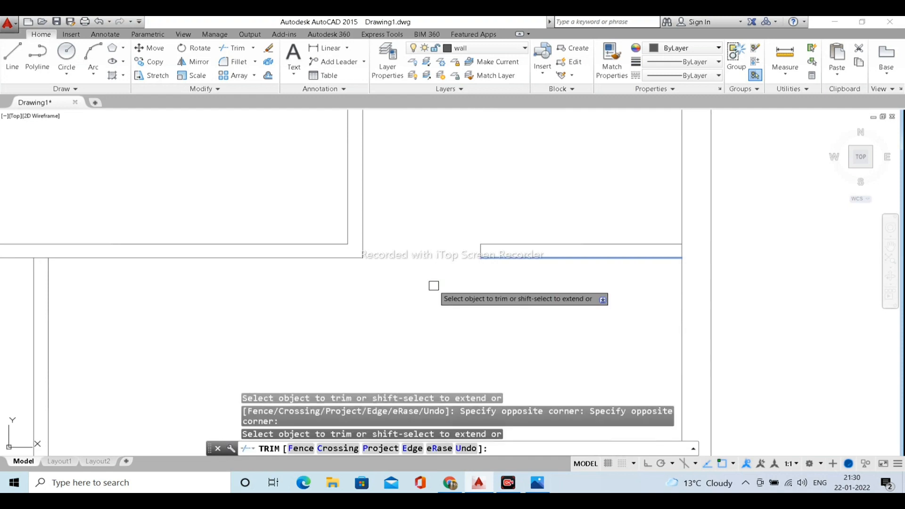
key("Escape")
scroll(438, 279, "down", 4)
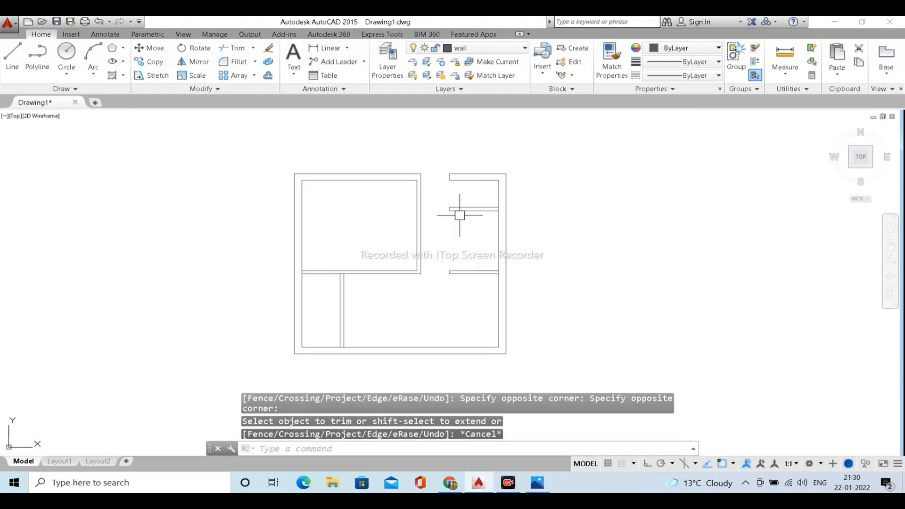
Draw a vertical guide line from the bedroom's lower-right inner corner down past the bedroom's lower partition.
scroll(440, 260, "up", 4)
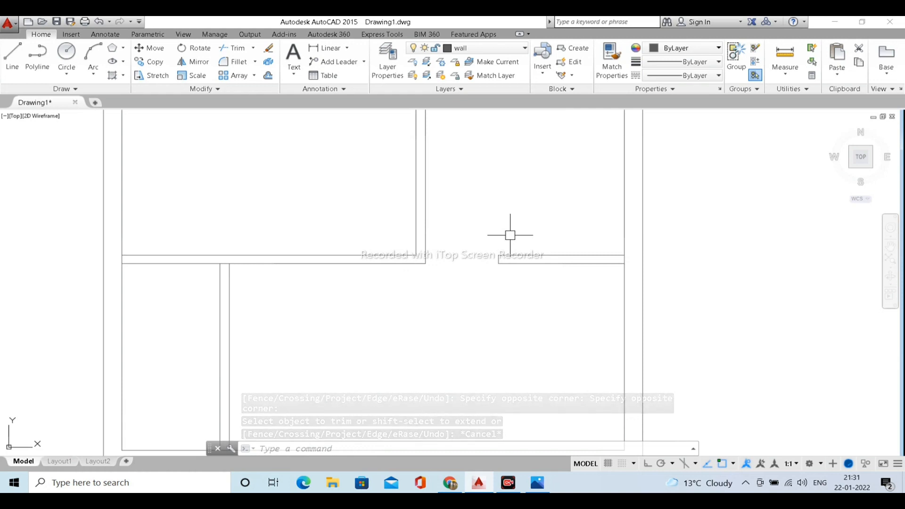
type("L")
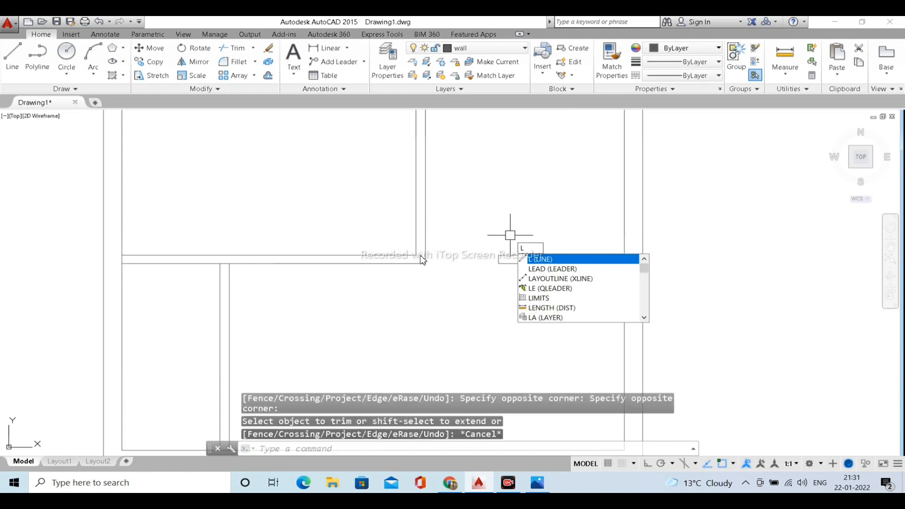
key("Return")
left_click(416, 263)
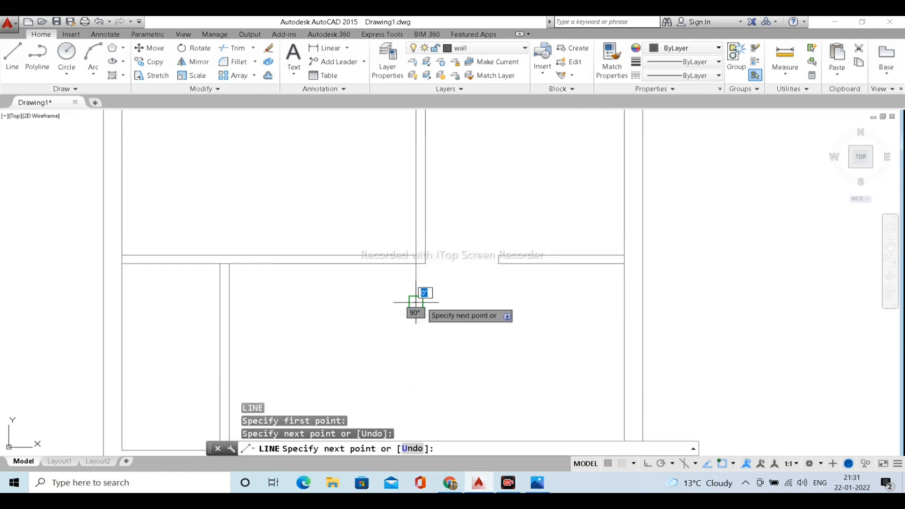
key("Escape")
key("Escape")
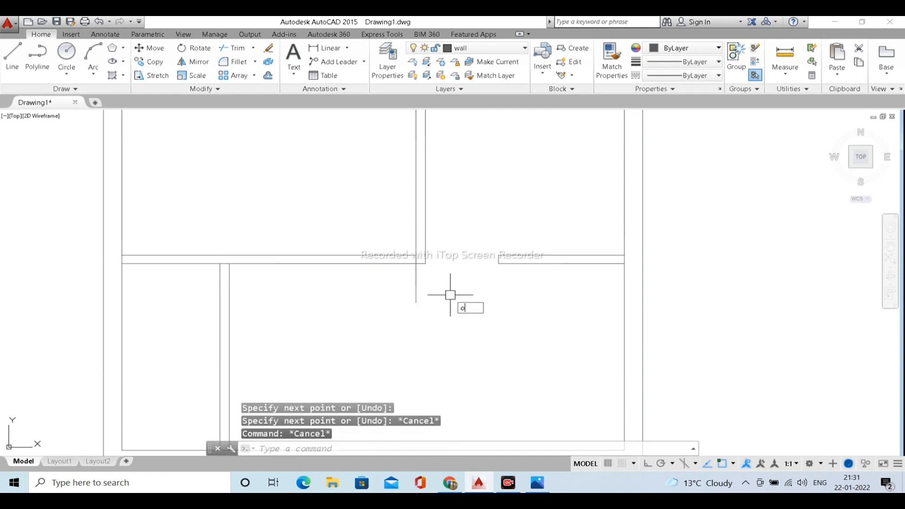
Offset the vertical guide line at the bedroom corner 3' to the left to mark the bedroom door width.
key("Return")
key("Return")
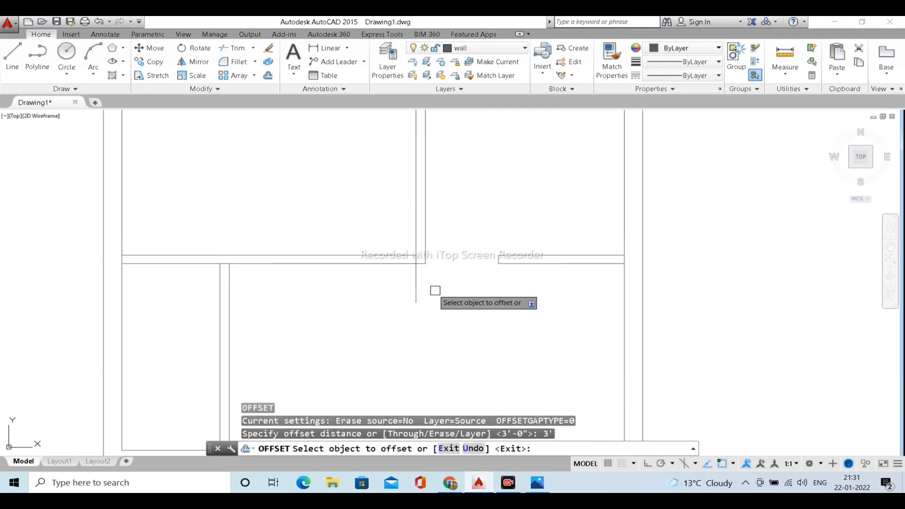
left_click(416, 282)
left_click(361, 283)
key("Escape")
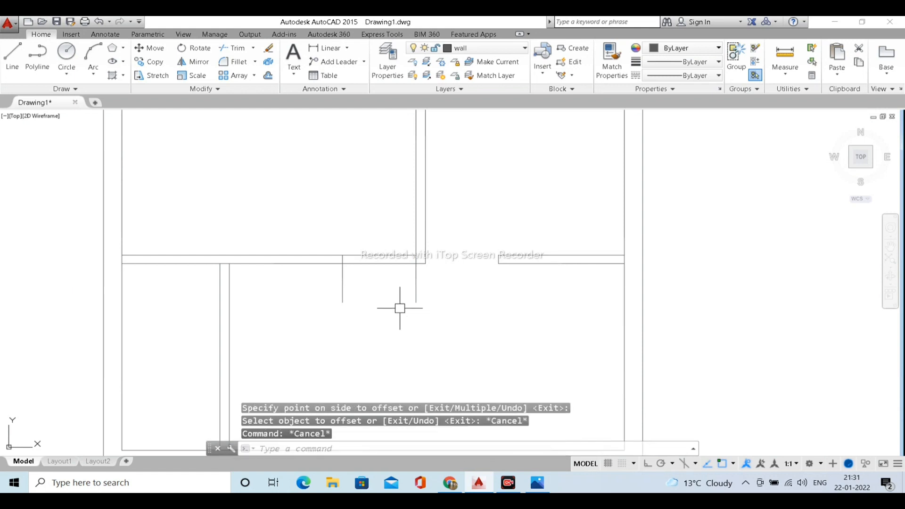
Trim both lines of the bedroom's lower partition to the right of the offset guide line to open the bedroom doorway.
key("Return")
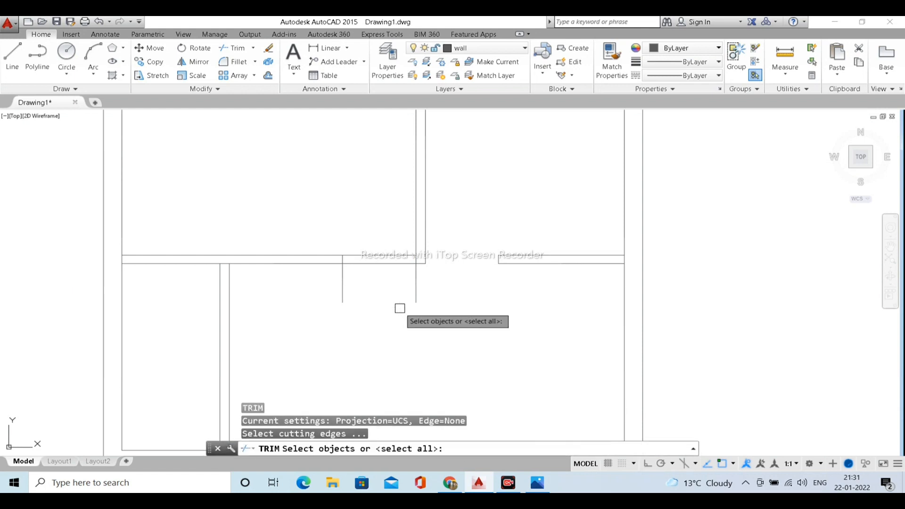
left_click(342, 283)
key("Return")
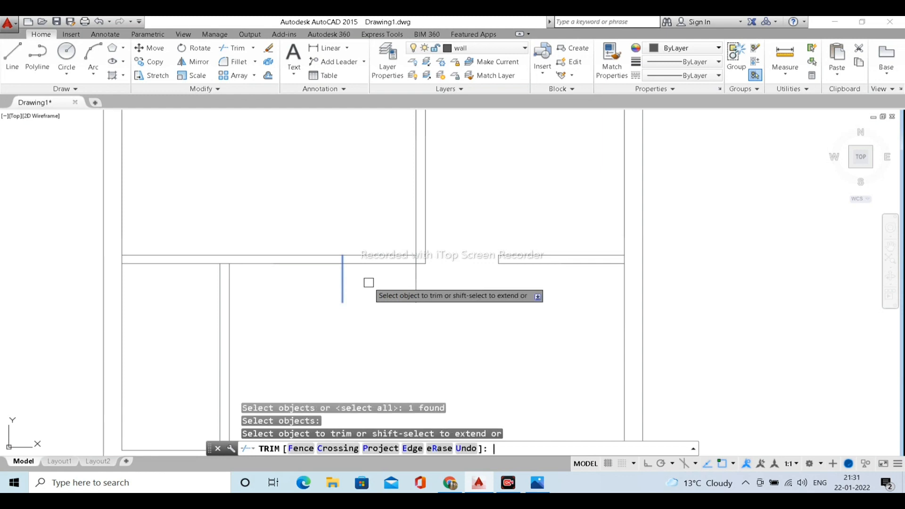
left_click(368, 283)
left_click(371, 235)
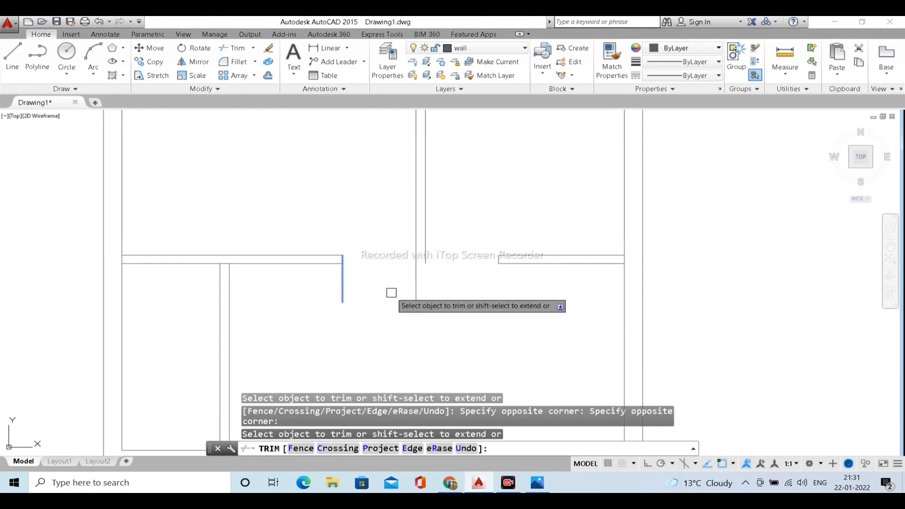
key("Escape")
Draw a horizontal line from the lower end of the bedroom-kitchen partition's right line leftward past its left line.
type("l")
key("Return")
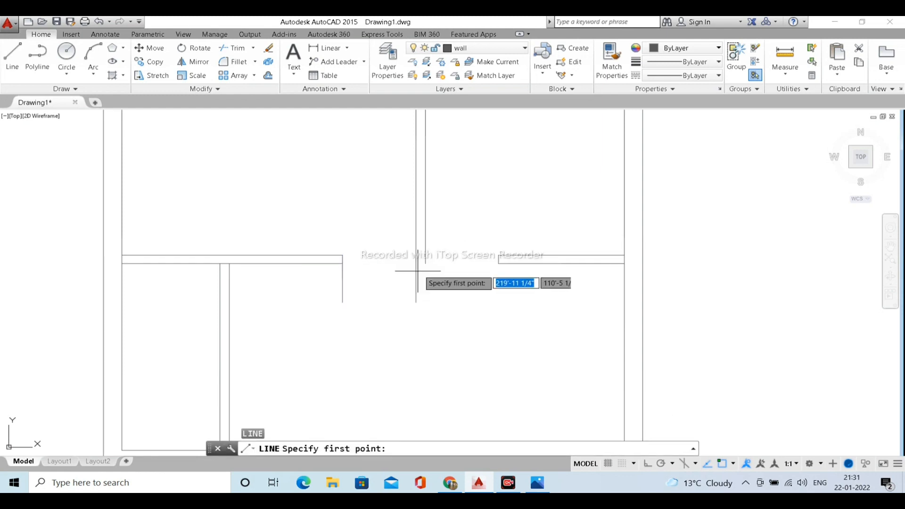
left_click(424, 262)
key("Escape")
Fillet the bedroom-kitchen partition's left line with the short horizontal line at zero radius to close the wall end.
scroll(440, 257, "up", 5)
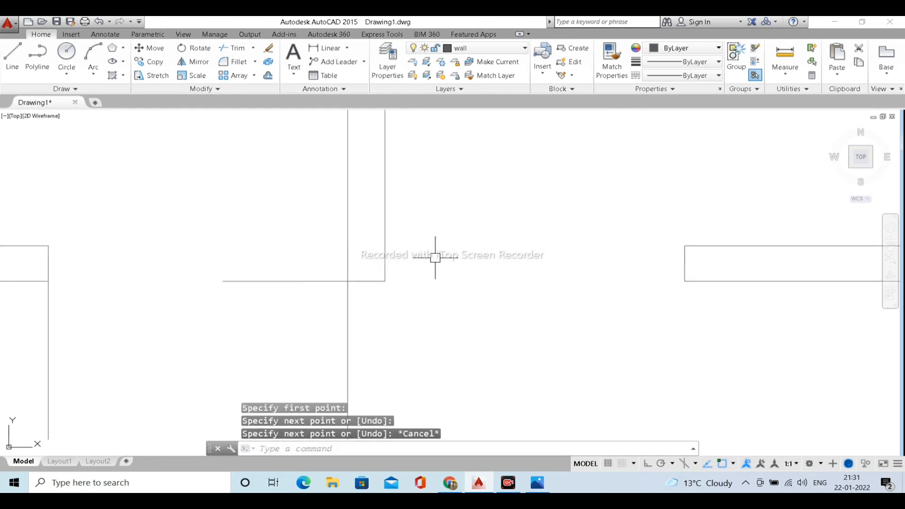
type("f")
key("Return")
left_click(348, 249)
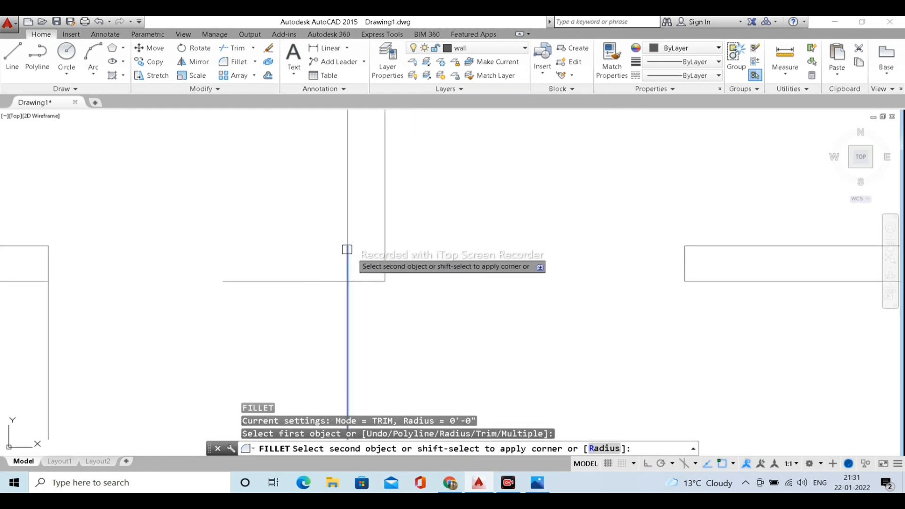
scroll(442, 254, "down", 4)
Fillet the lower line of the bedroom's lower partition with the offset guide line at zero radius to close the wall end.
key("Return")
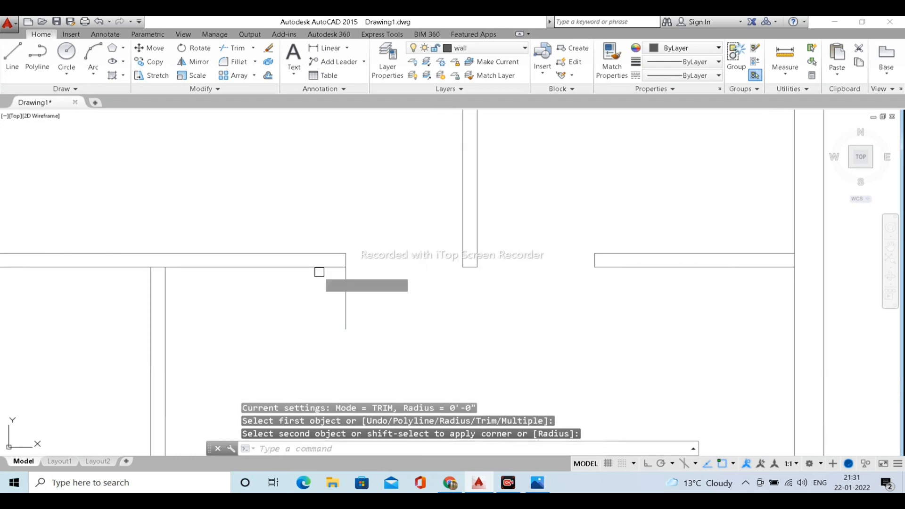
left_click(303, 266)
scroll(345, 257, "up", 3)
left_click(352, 251)
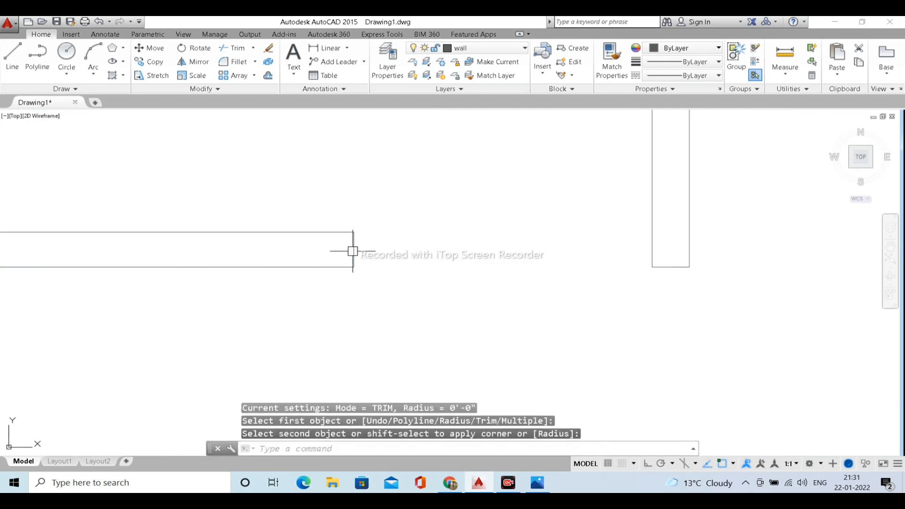
key("Escape")
Offset the inner line of the bottom outer wall 2'6" upward to mark the doorway in the lower-left room's partition.
scroll(443, 249, "down", 4)
scroll(453, 290, "up", 1)
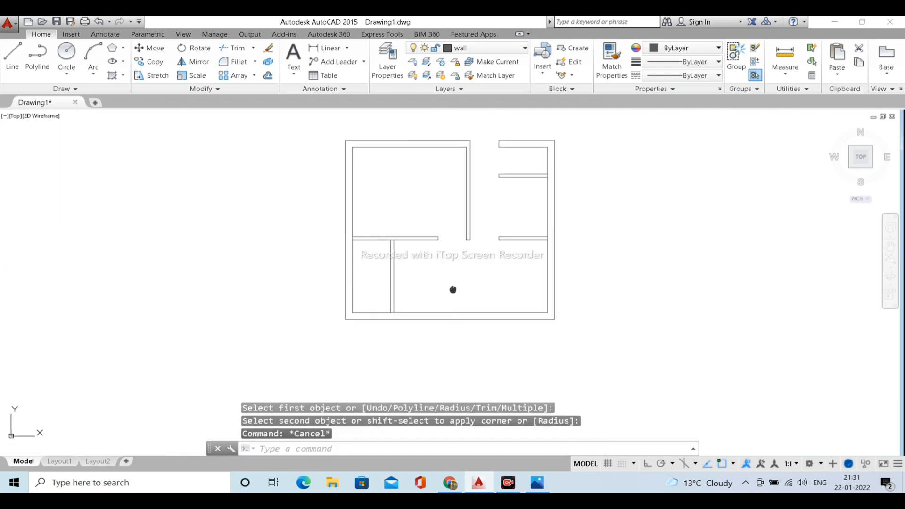
scroll(412, 283, "up", 2)
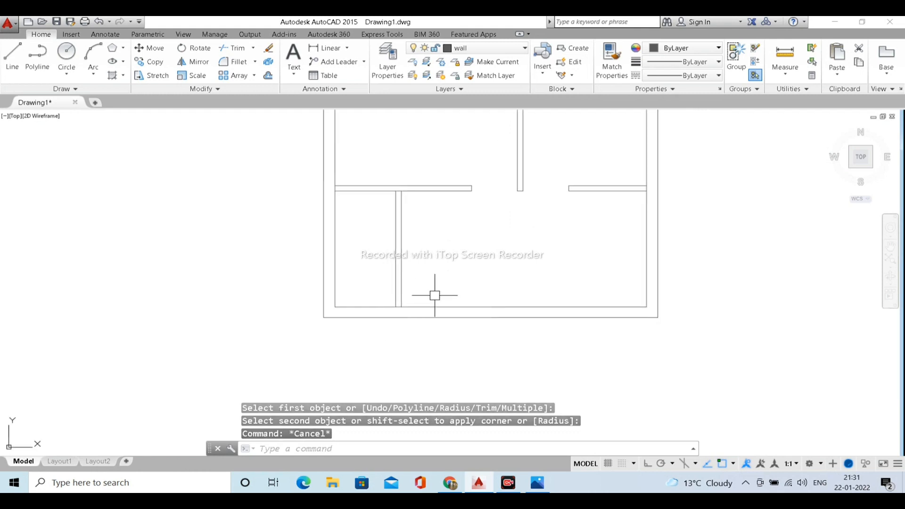
scroll(415, 302, "up", 2)
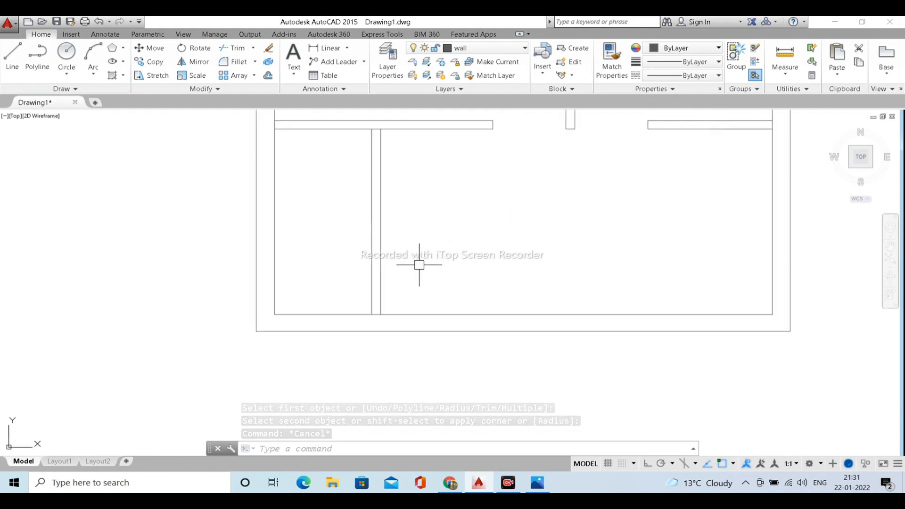
type("o")
key("Return")
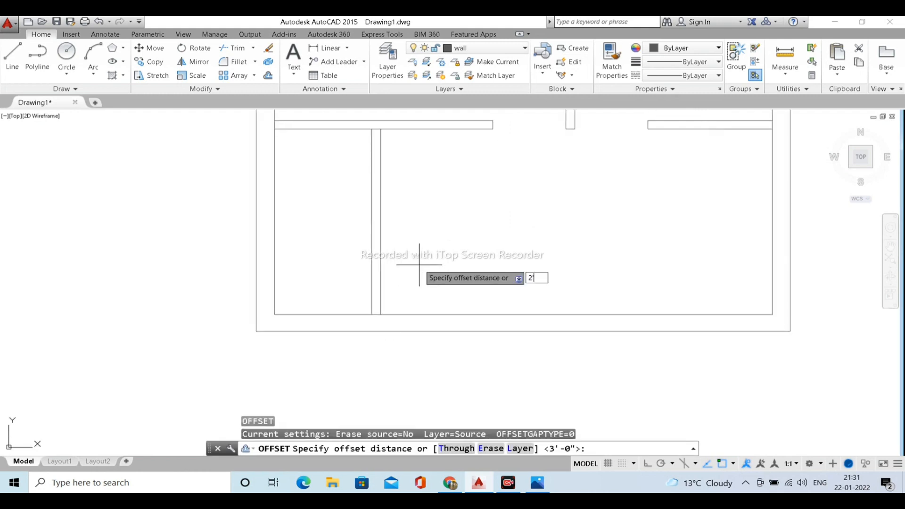
type("2'6\"")
key("Return")
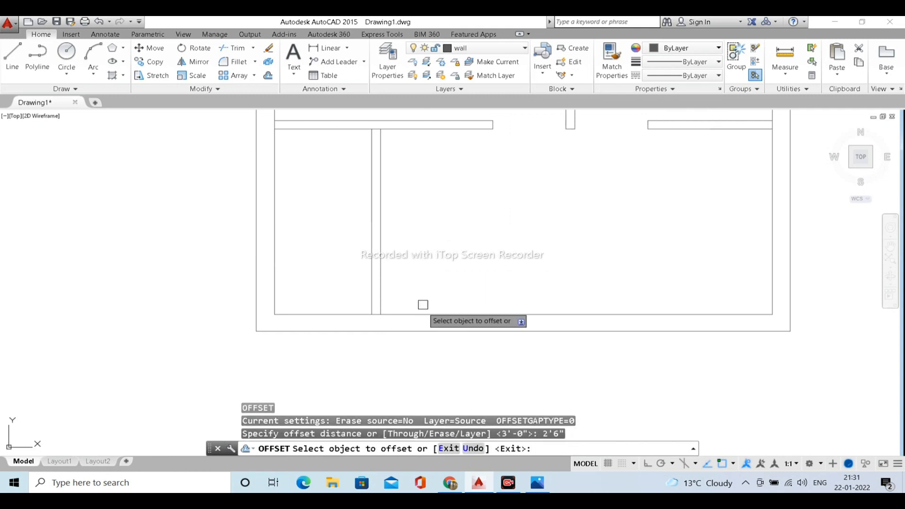
left_click(420, 314)
left_click(423, 262)
key("Escape")
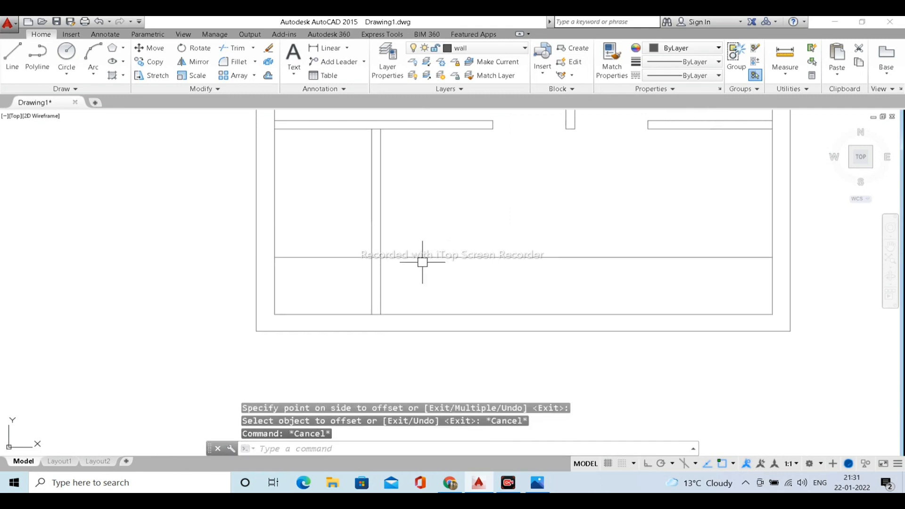
Trim both lines of the lower-left room's vertical partition below the horizontal offset line to open its doorway.
key("Return")
left_click(409, 258)
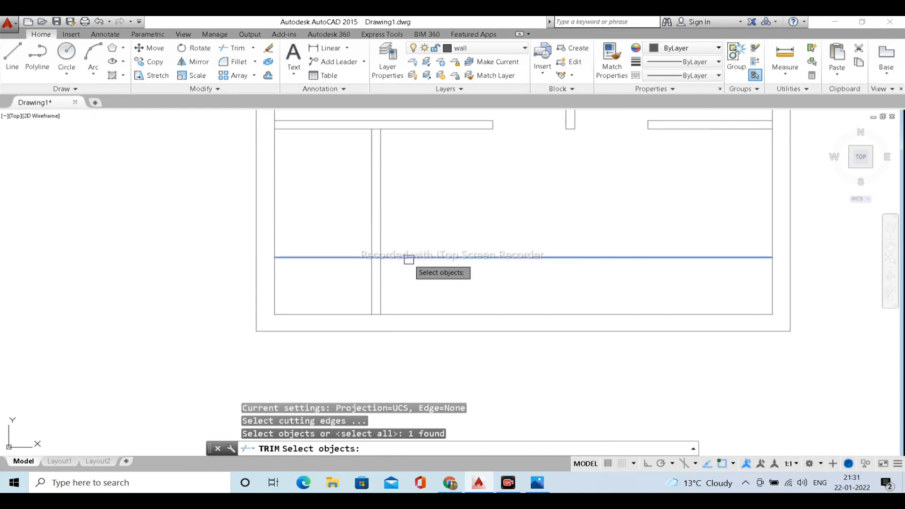
key("Return")
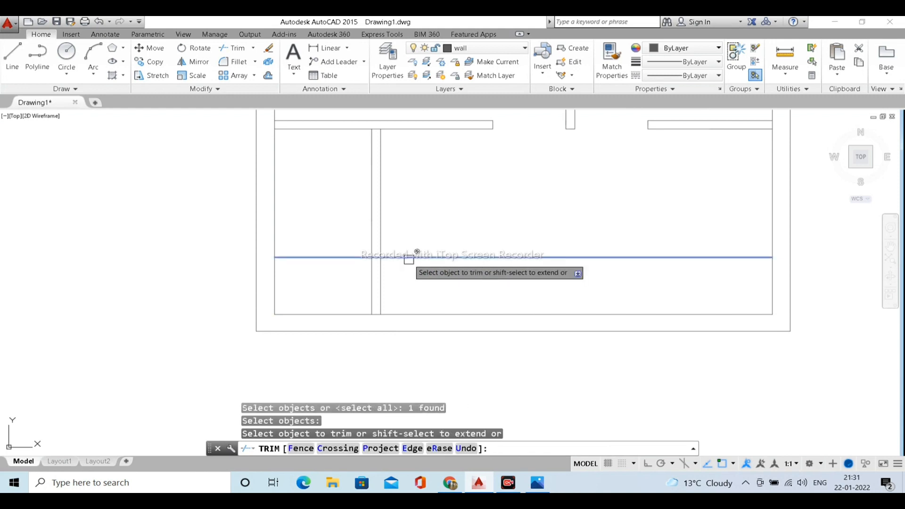
left_click(418, 289)
left_click(363, 282)
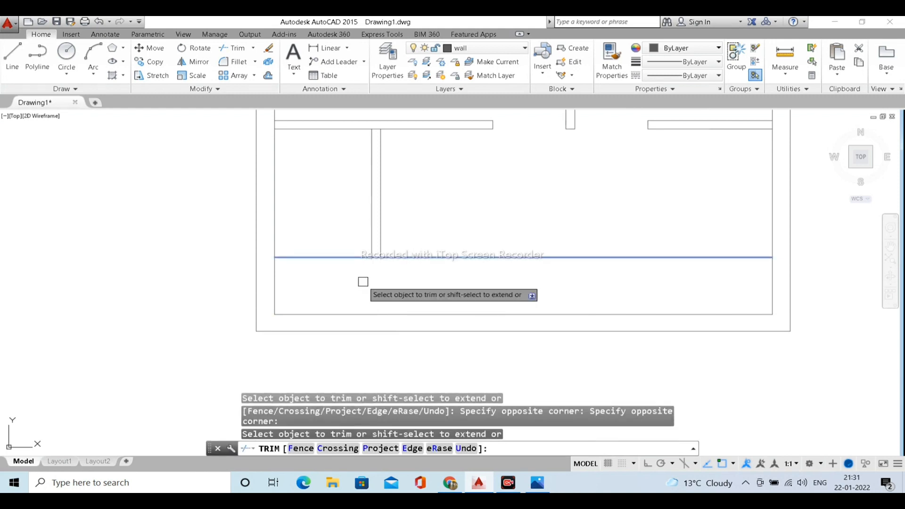
key("Escape")
Trim the horizontal guide line to the left of the bathroom's vertical partition, using the partition's left line as cutting edge.
key("Return")
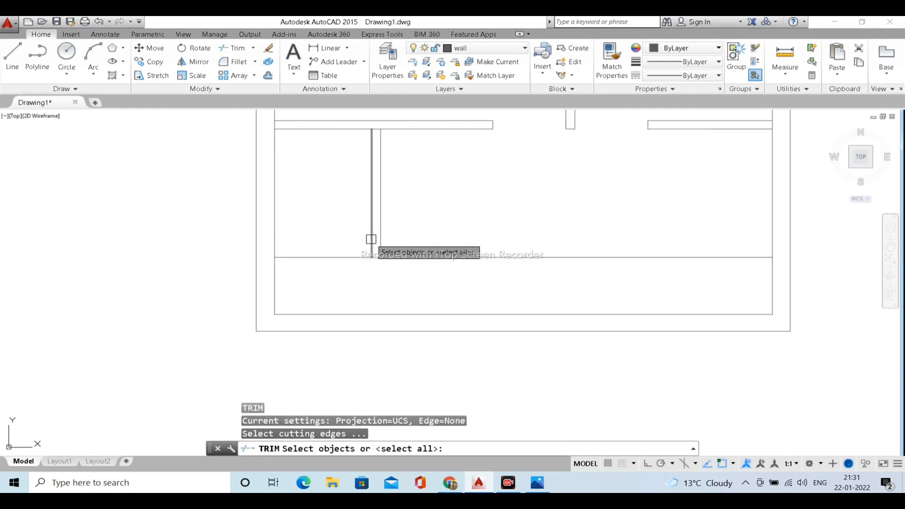
left_click(373, 238)
key("Return")
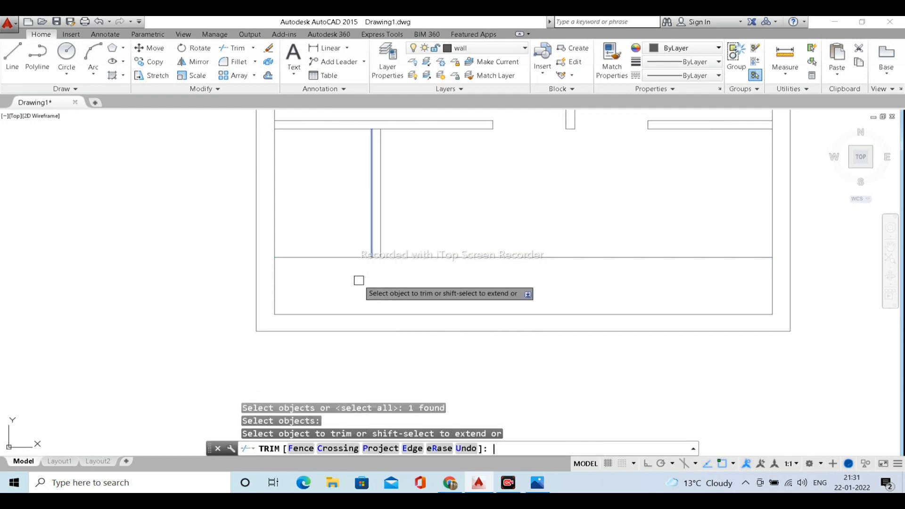
left_click(359, 280)
left_click(338, 239)
key("Escape")
key("Escape")
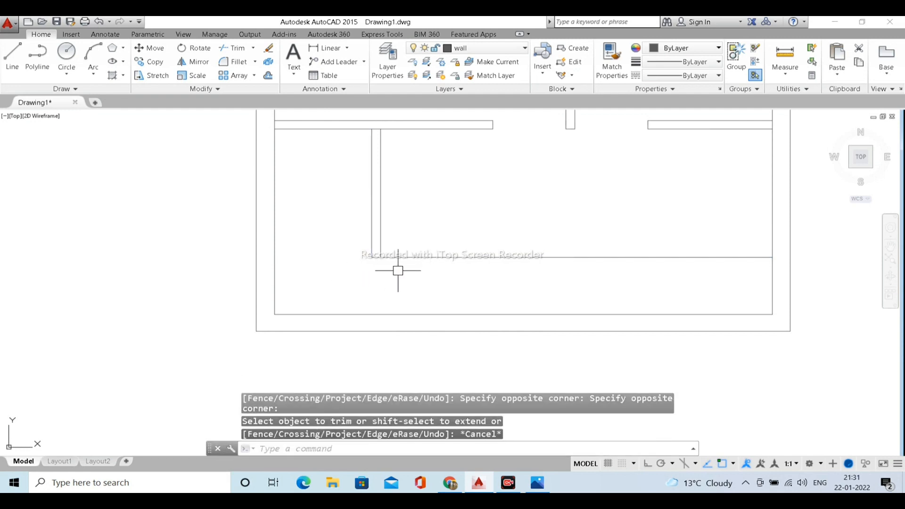
Trim the horizontal guide line to the right of the bathroom partition, using the partition's right line as cutting edge.
type("tr")
key("Return")
left_click(381, 239)
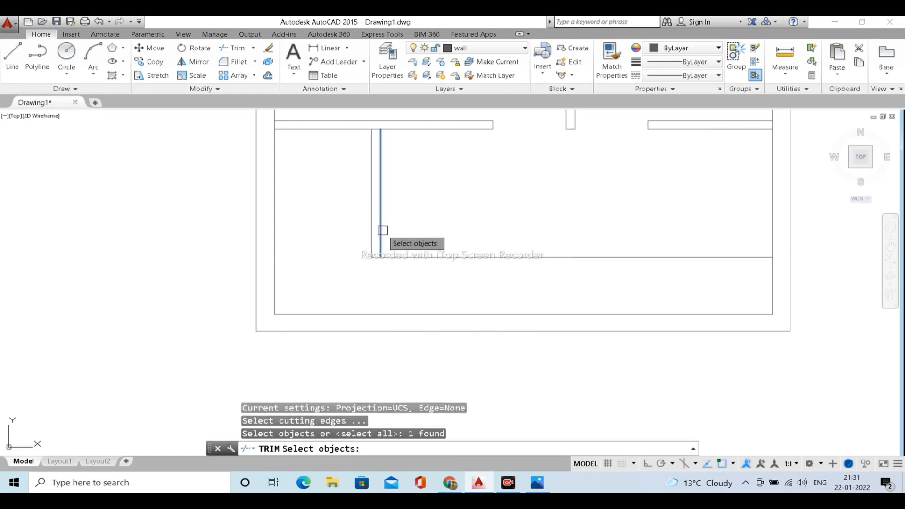
key("Return")
left_click(406, 283)
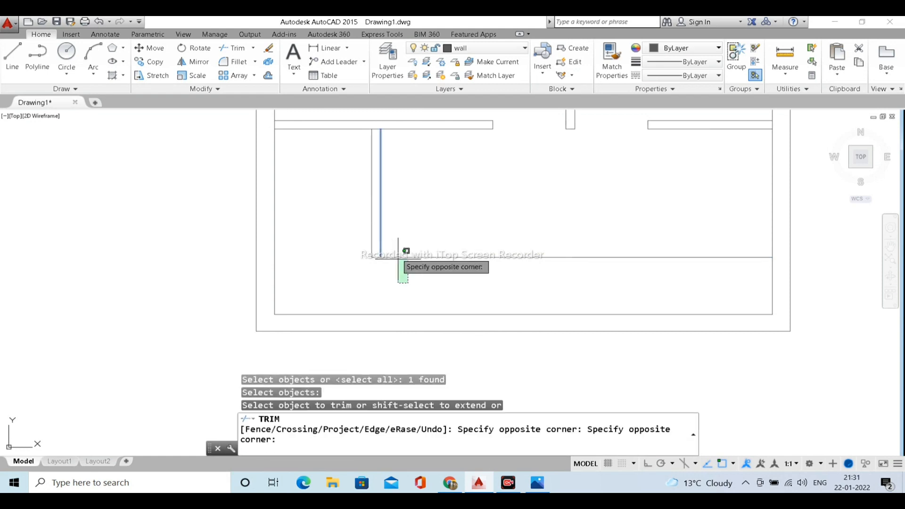
left_click(395, 250)
key("Escape")
Consult the house plan image in Photos and draw a vertical guide line from the kitchen's lower partition end down past the bottom outer wall.
scroll(395, 250, "down", 3)
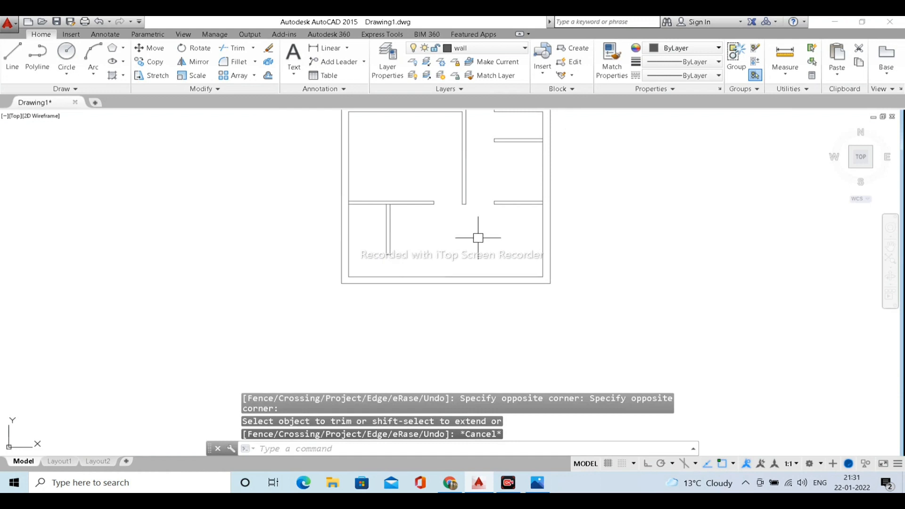
middle_click_drag(479, 237, 419, 265)
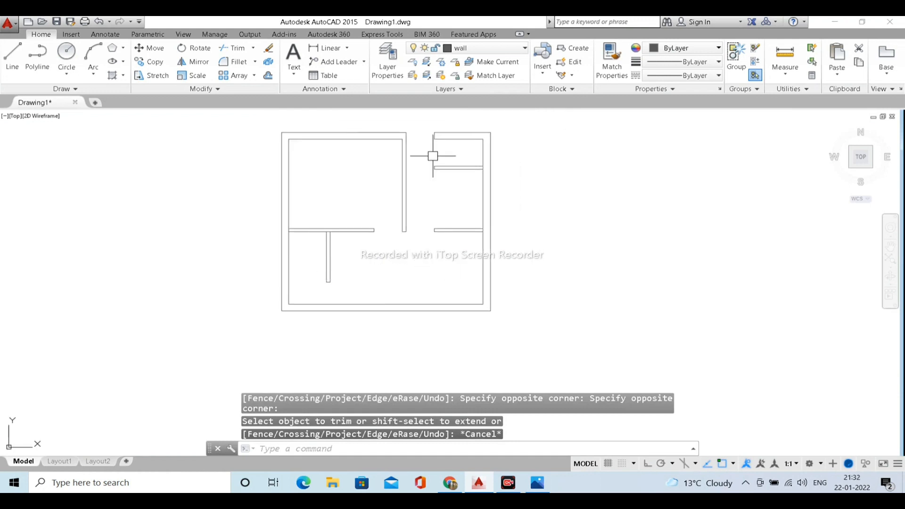
left_click(543, 488)
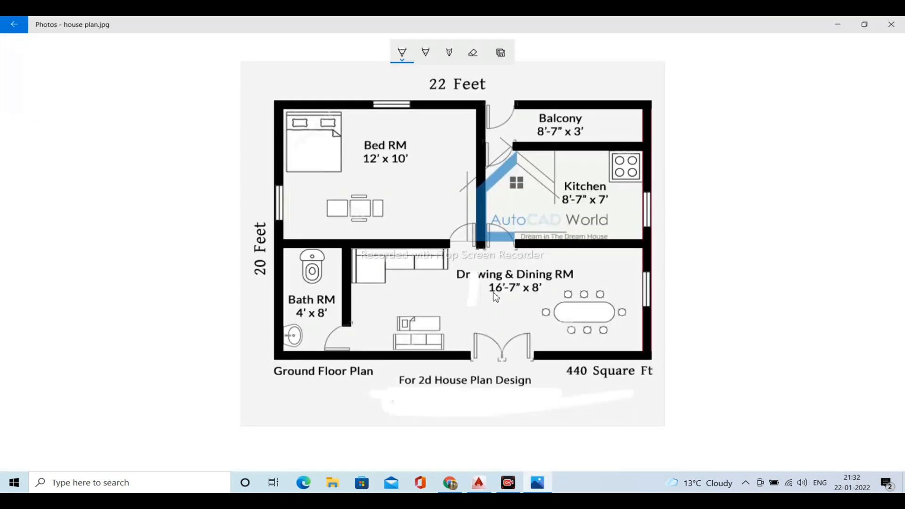
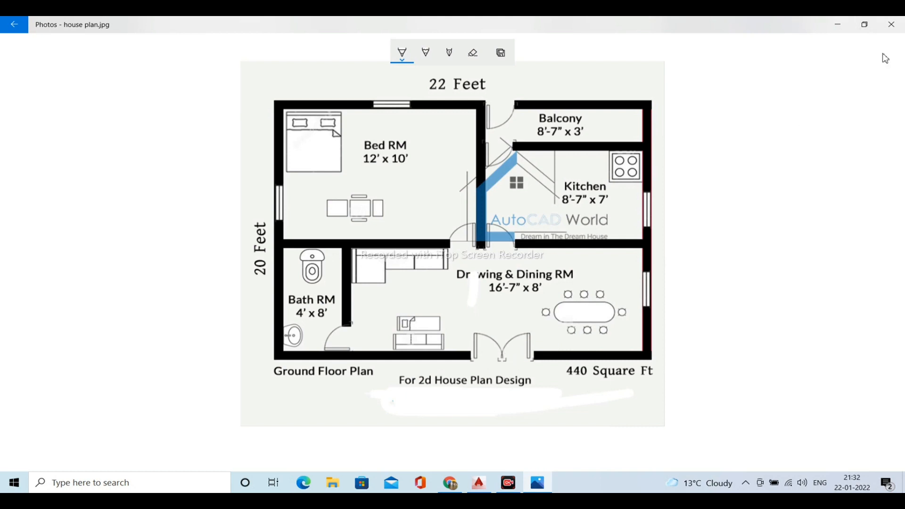
left_click(837, 24)
scroll(469, 301, "up", 4)
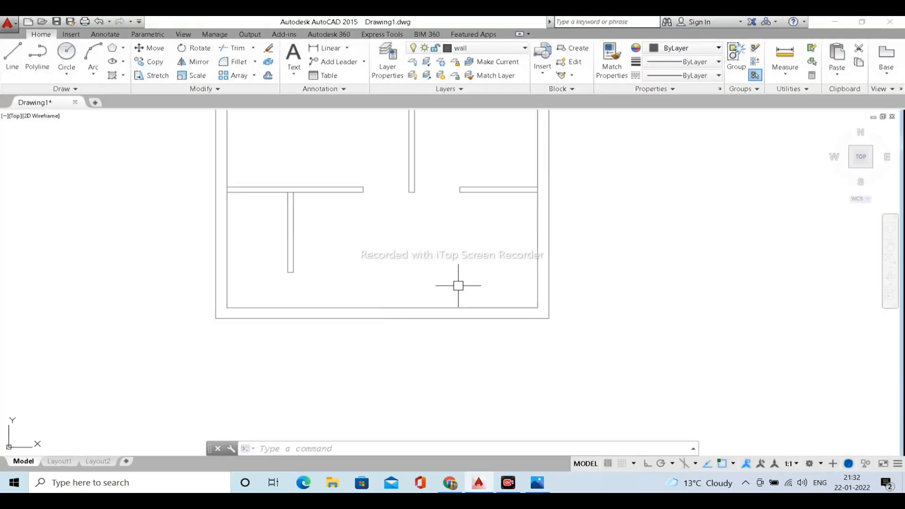
type("l")
key("Return")
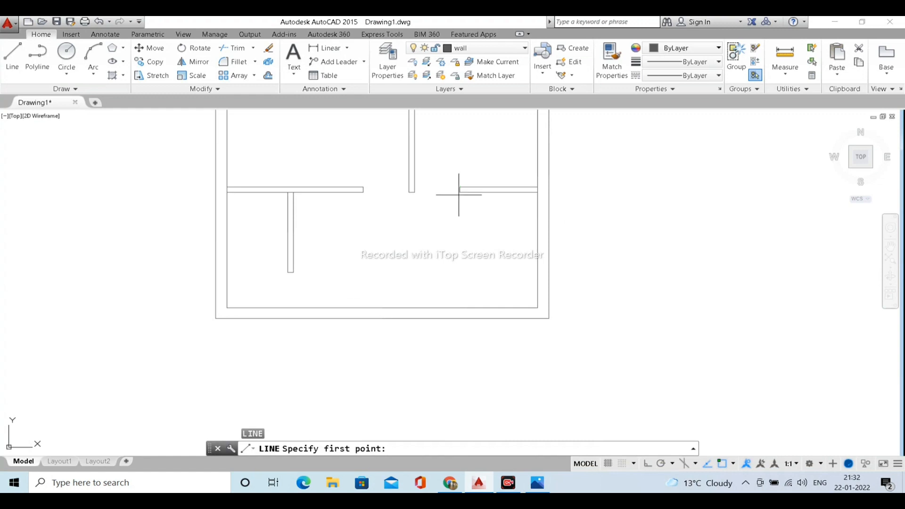
left_click(460, 190)
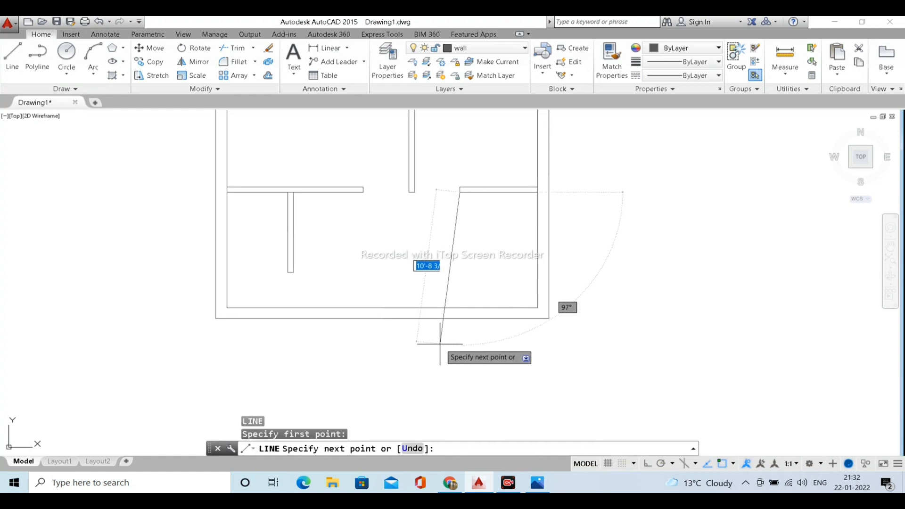
key("F8")
left_click(457, 362)
key("Escape")
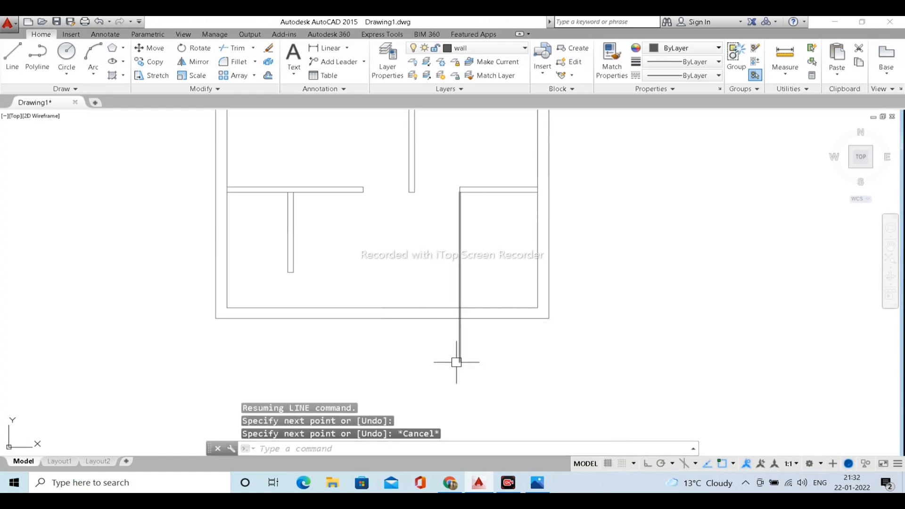
key("Escape")
key("Escape")
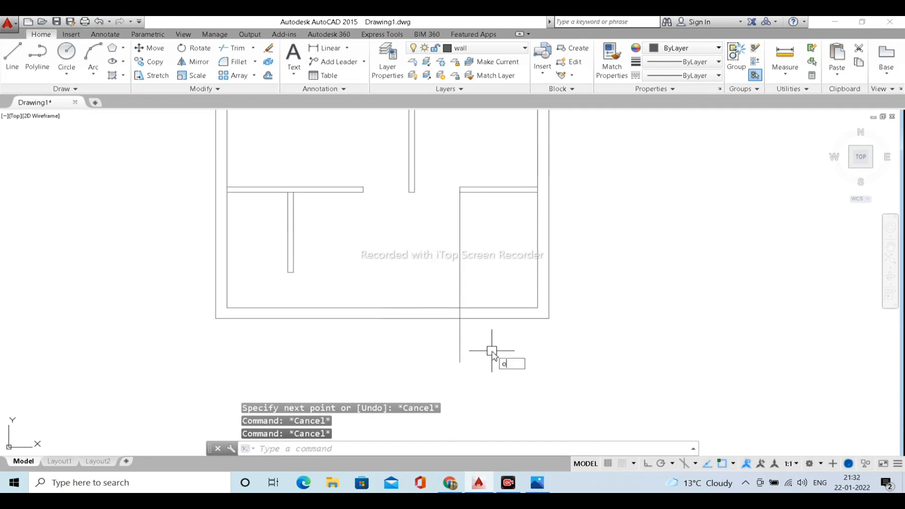
Offset the vertical guide line 4' to the left to mark the width of the main entrance.
key("Return")
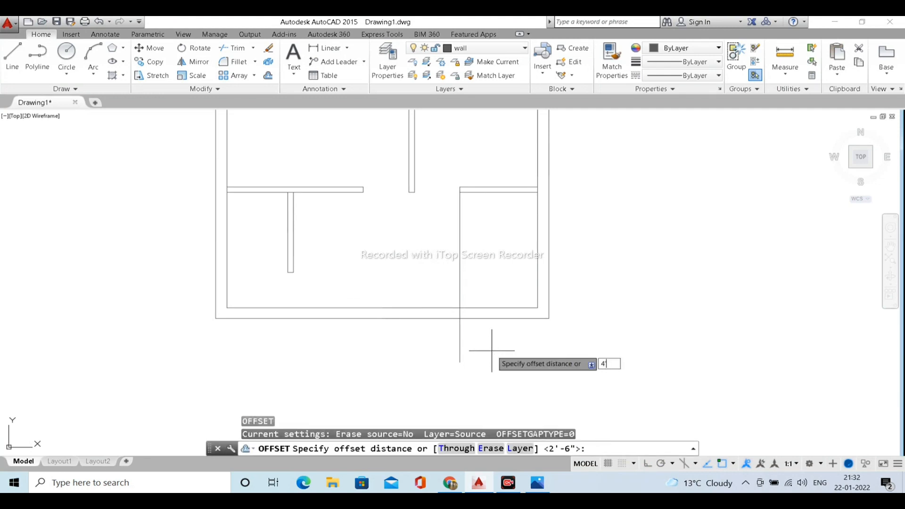
key("Return")
left_click(461, 344)
left_click(416, 339)
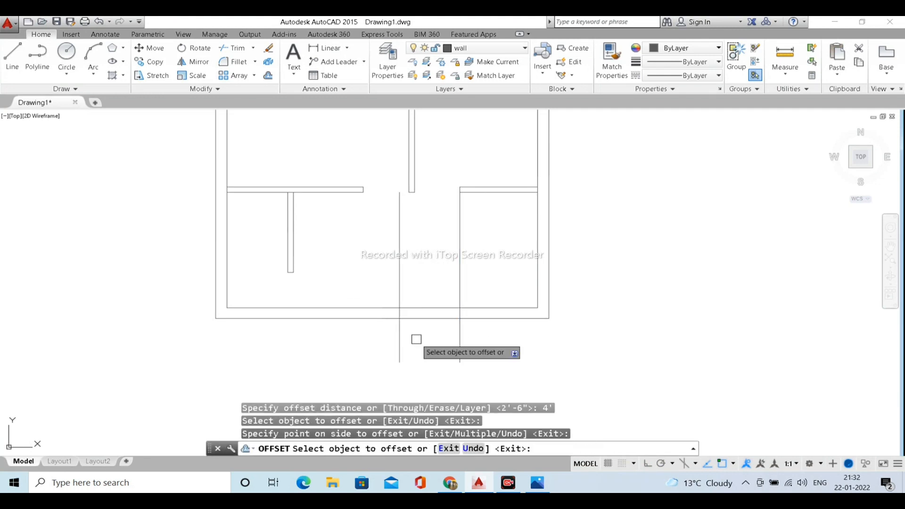
key("Escape")
Trim both guide lines to the bottom outer wall's thickness and remove the wall lines between them to open the main entrance.
type("tr")
key("Return")
key("Return")
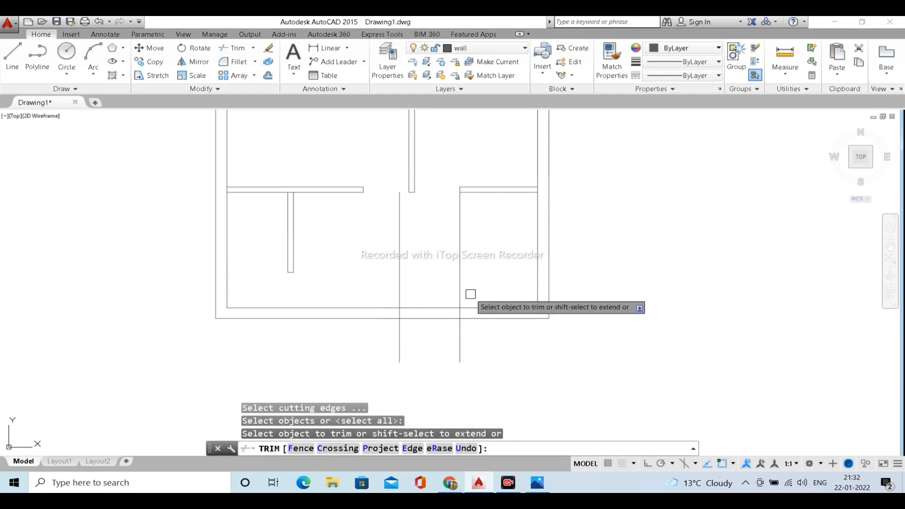
left_click(474, 287)
left_click(332, 256)
left_click(499, 352)
left_click(370, 358)
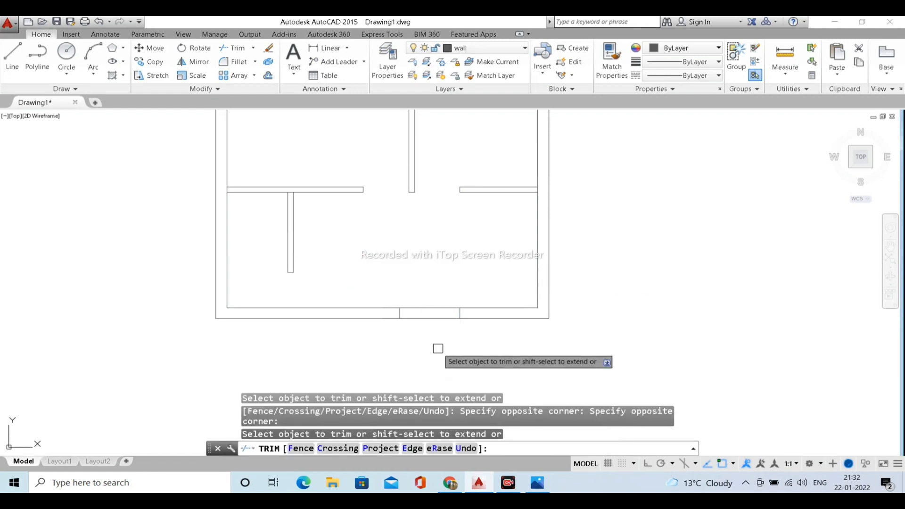
left_click(439, 347)
left_click(429, 286)
key("Escape")
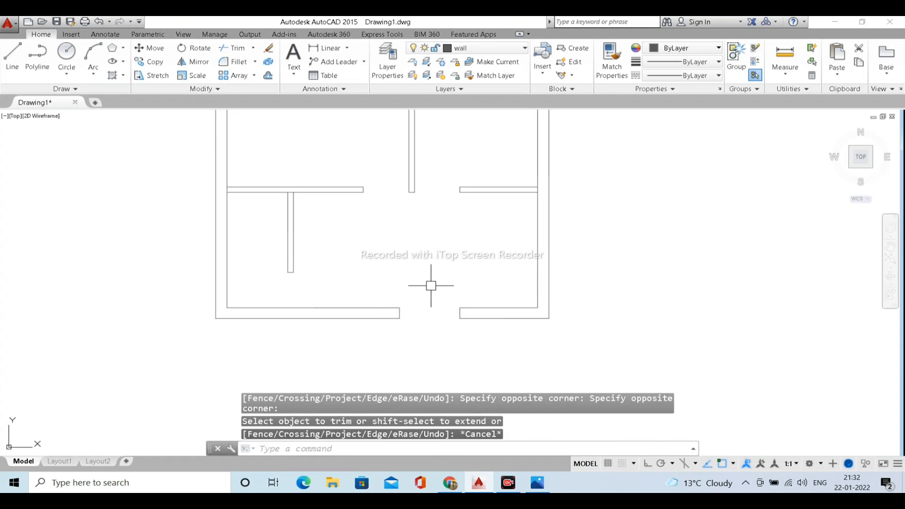
Draw a 3' horizontal line in the empty space right of the balcony with Ortho on, as the base of a door symbol.
scroll(431, 285, "down", 2)
middle_click_drag(431, 286, 443, 286)
middle_click_drag(460, 248, 442, 268)
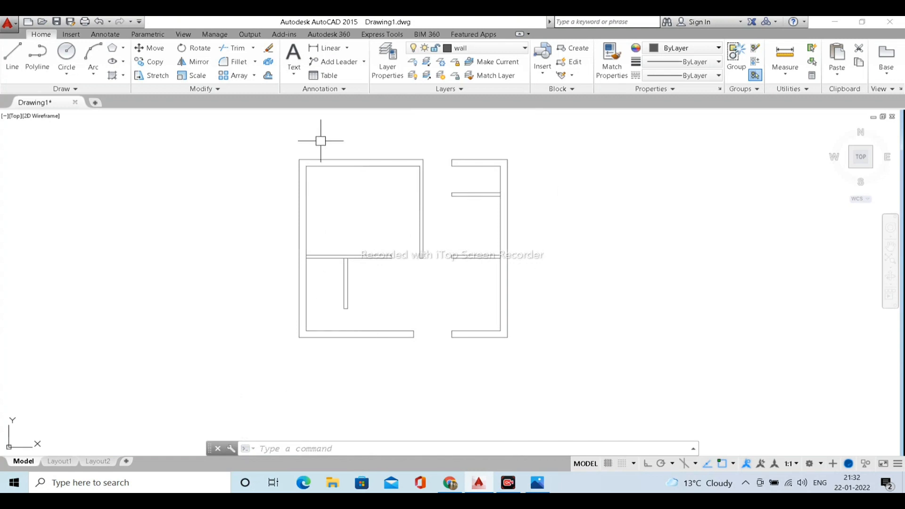
scroll(430, 177, "up", 4)
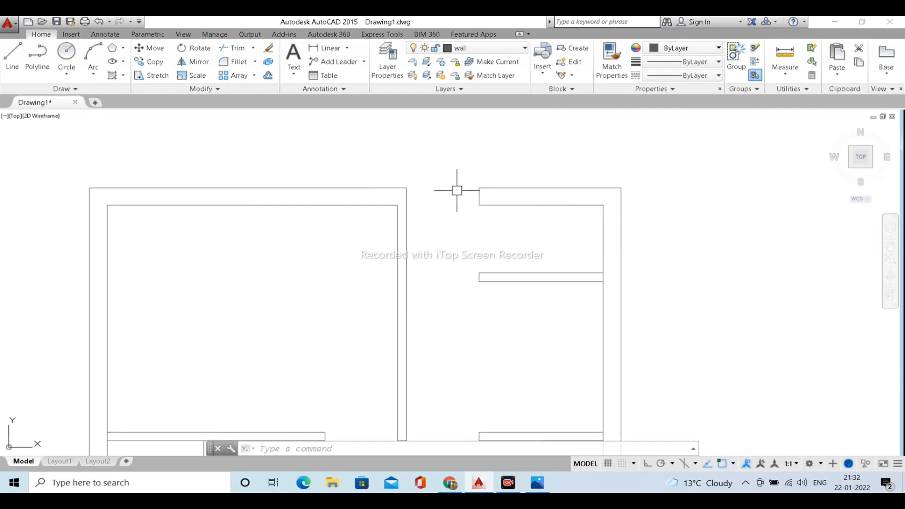
middle_click_drag(455, 252, 430, 237)
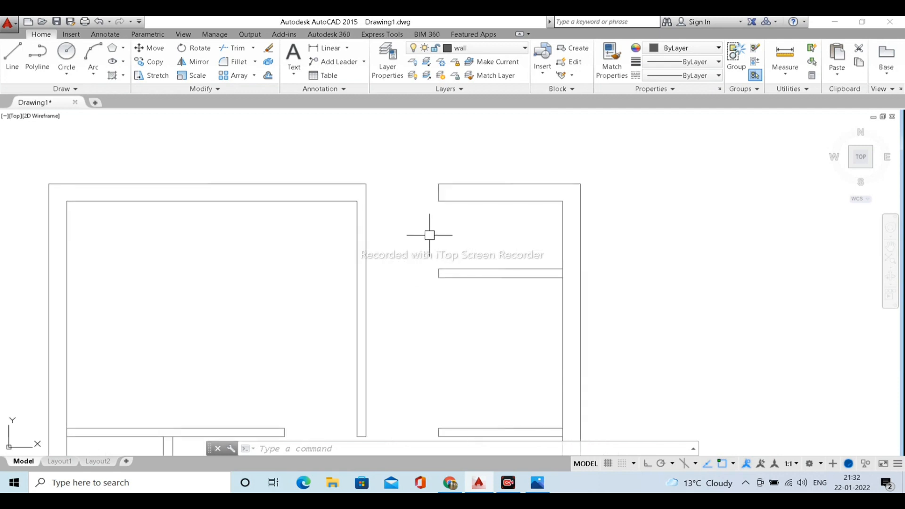
key("l")
key("Return")
middle_click_drag(657, 222, 532, 222)
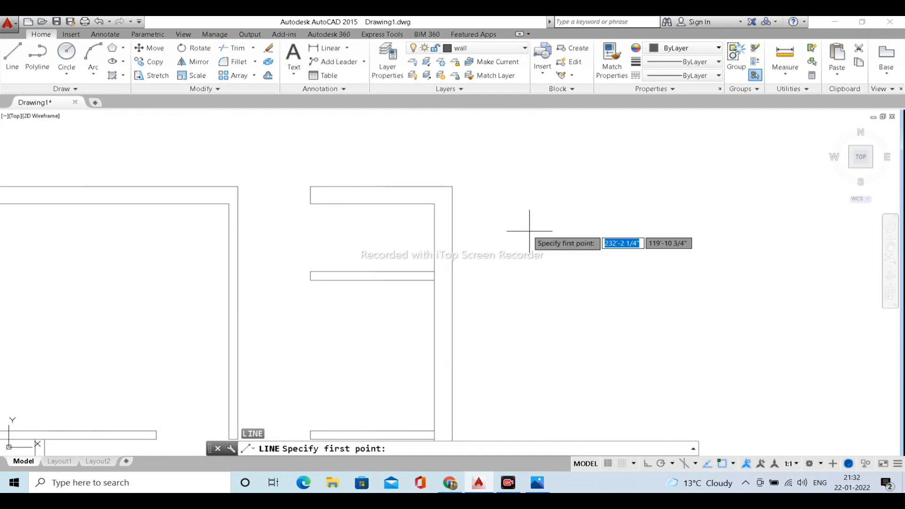
left_click(525, 230)
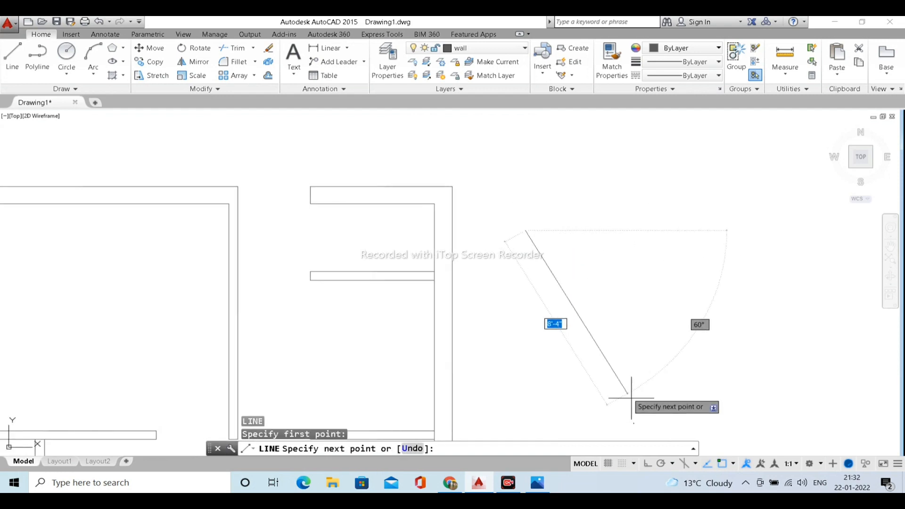
left_click(647, 464)
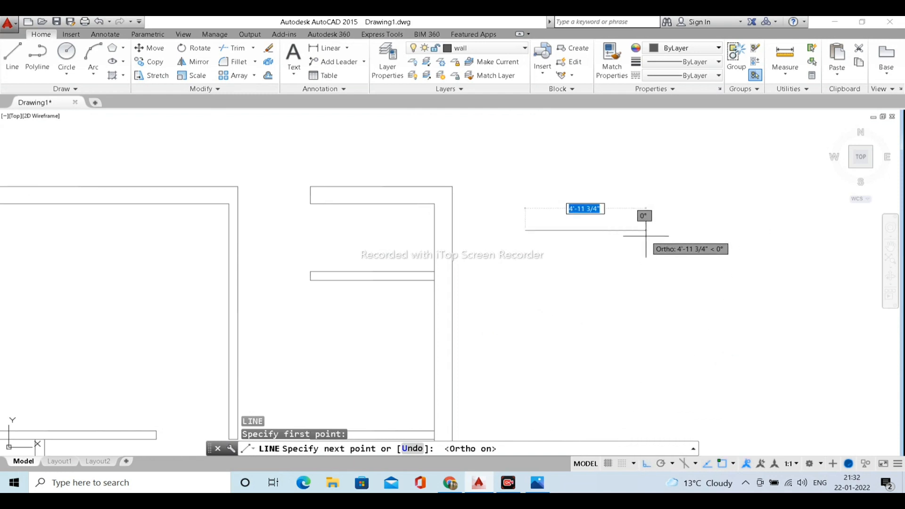
type("3")
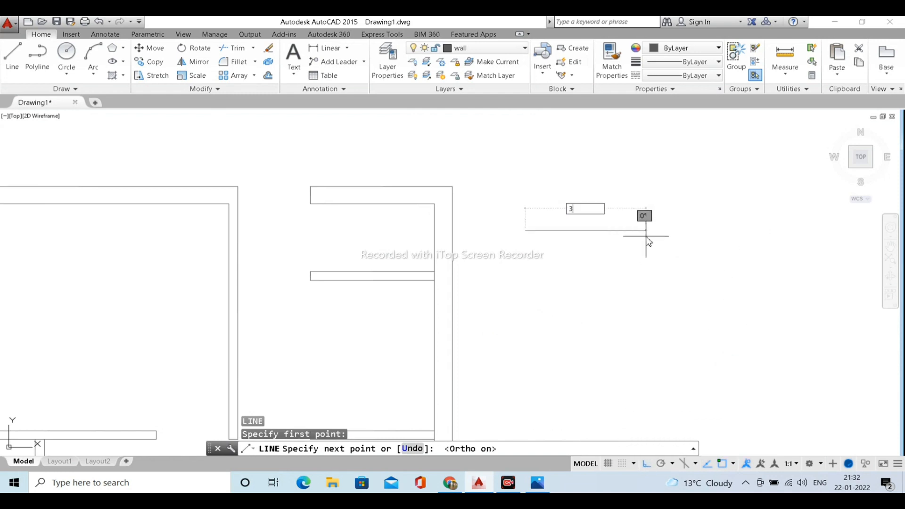
type("'")
key("Return")
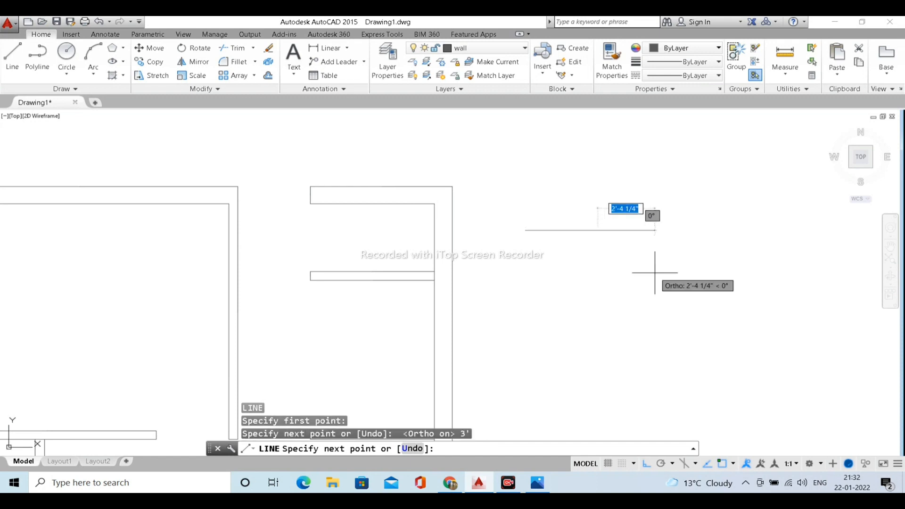
key("Escape")
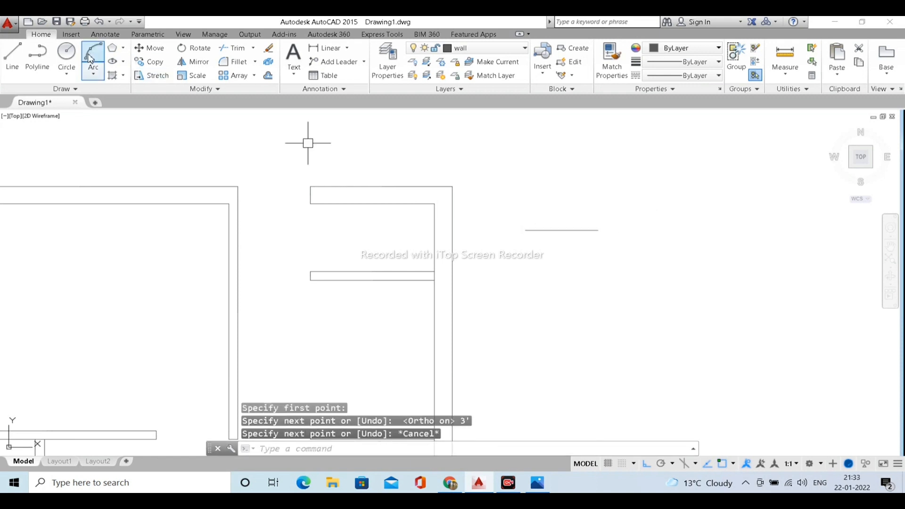
Draw a 3' vertical line upward from the left end of the 3' horizontal line.
left_click(67, 54)
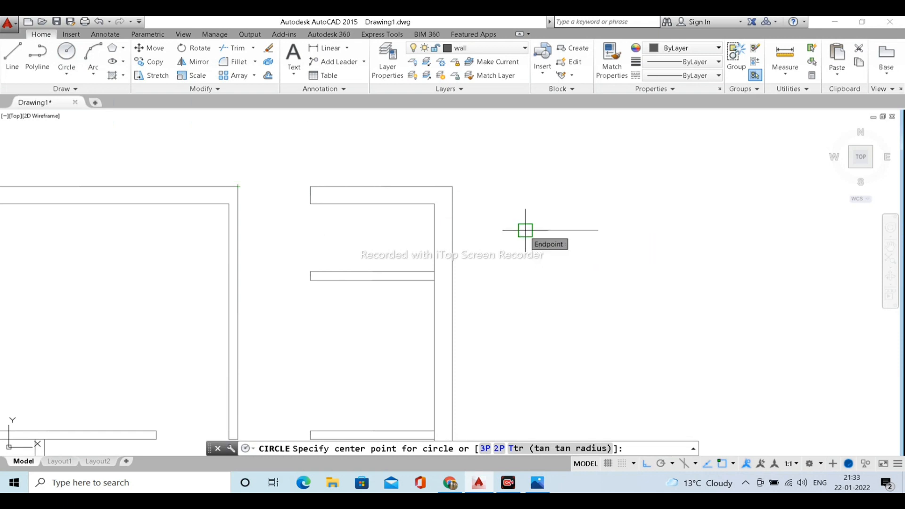
key("Escape")
type("l")
key("Return")
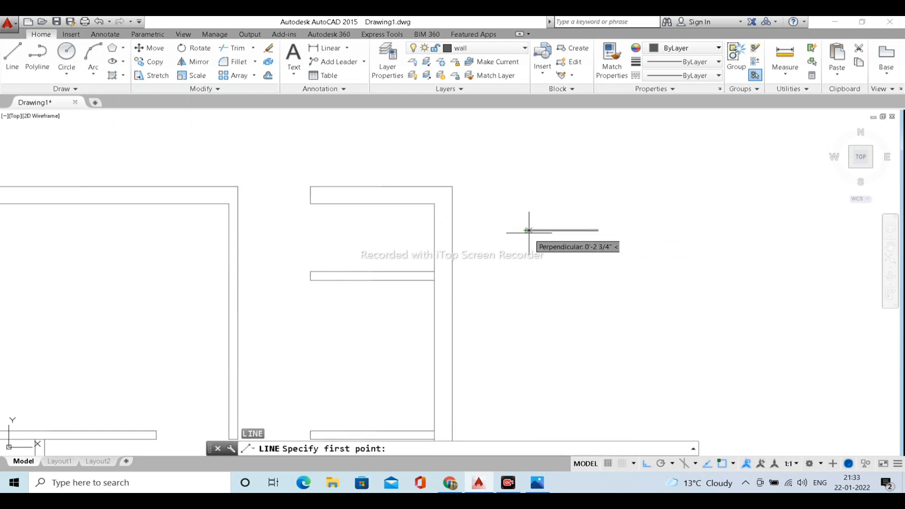
left_click(525, 230)
type("3")
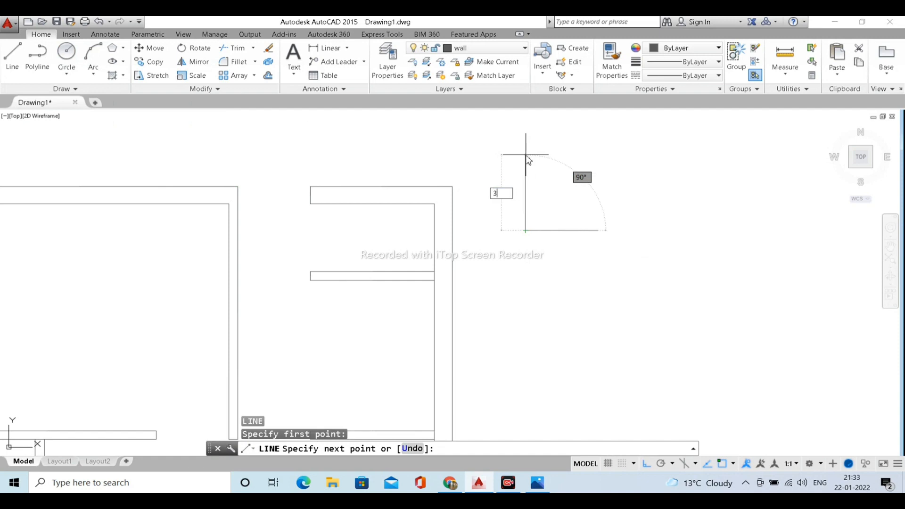
key("Return")
key("Escape")
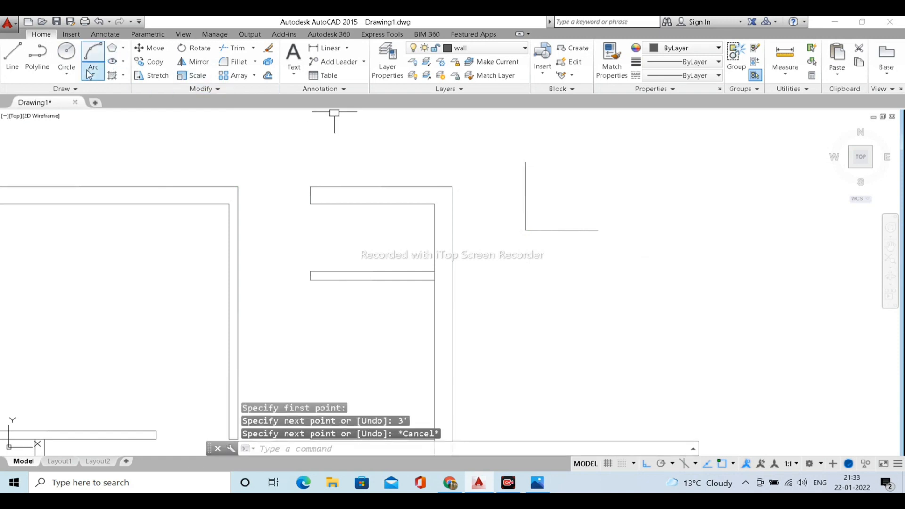
left_click(73, 59)
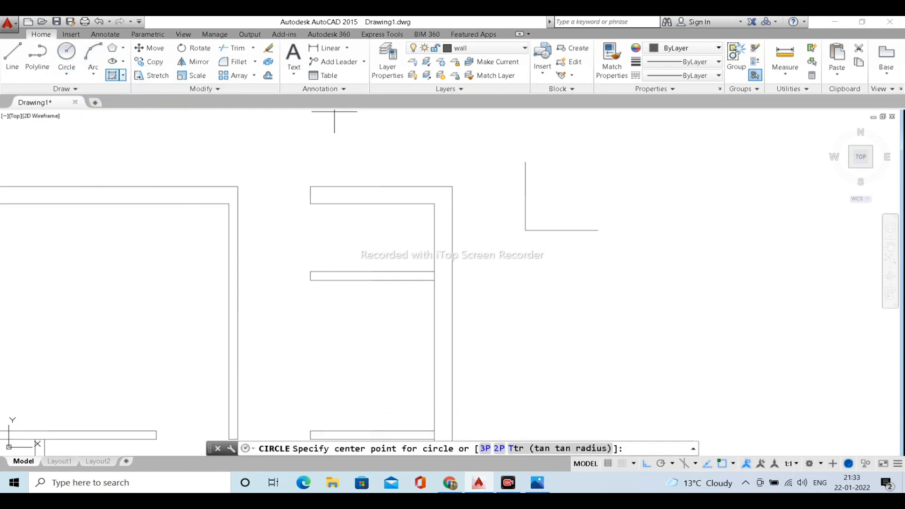
key("Escape")
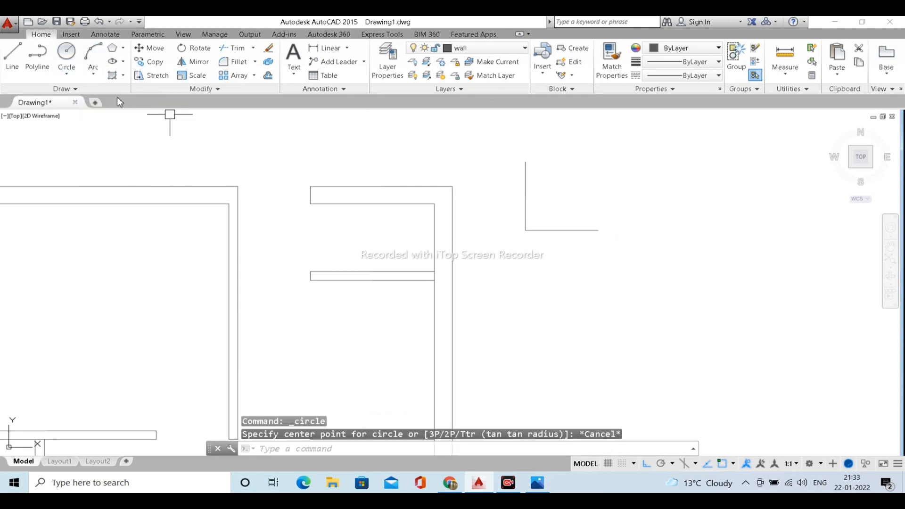
left_click(94, 58)
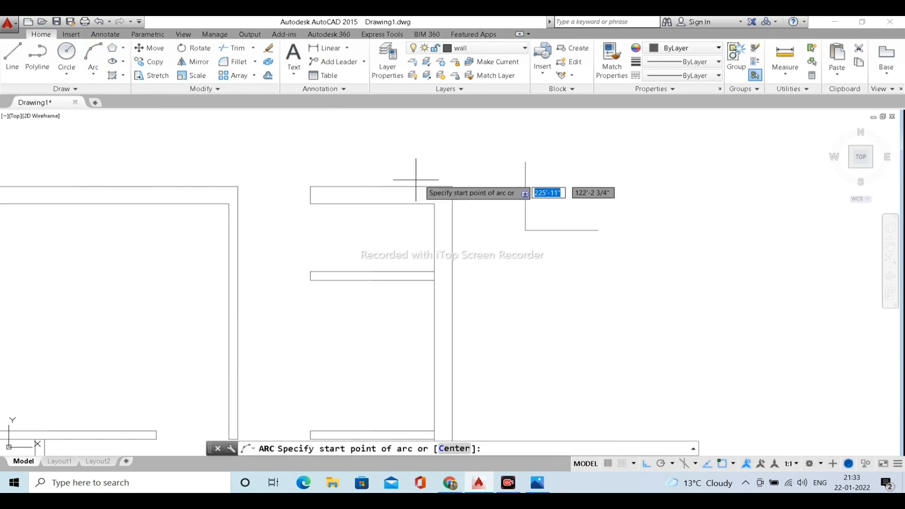
left_click(94, 74)
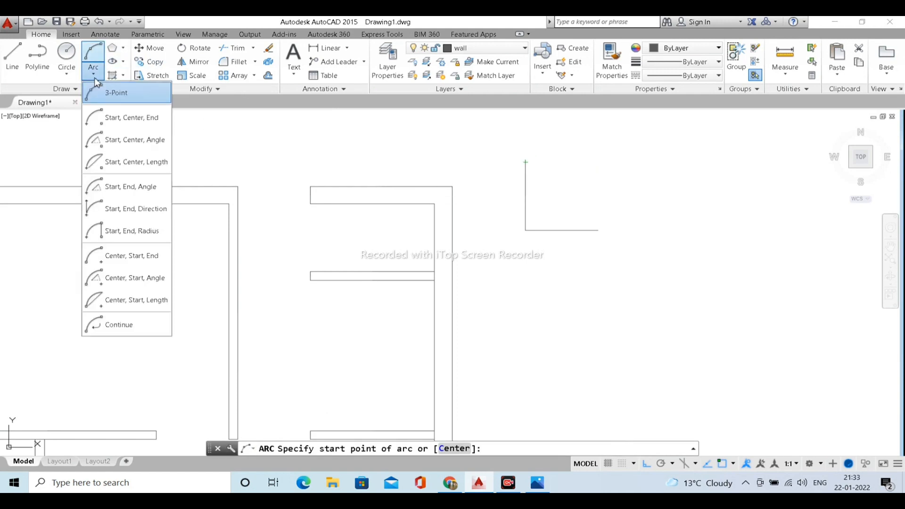
left_click(132, 117)
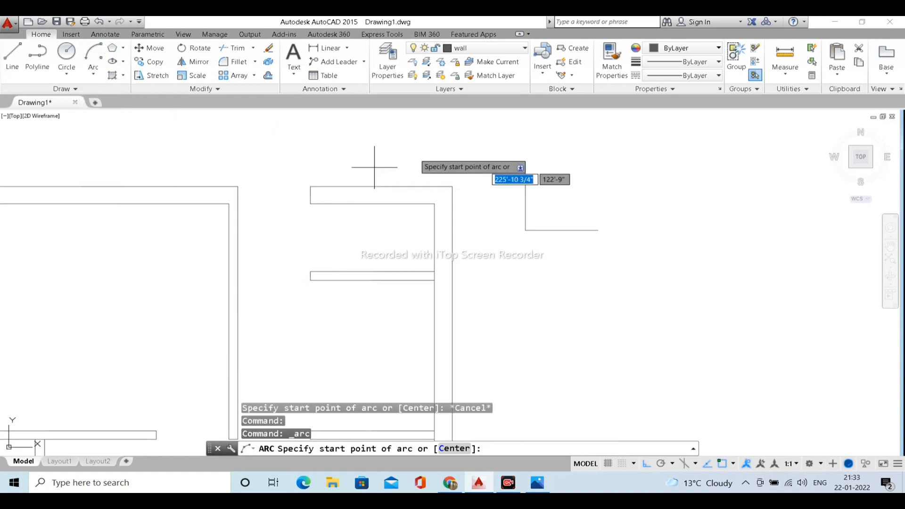
left_click(525, 162)
left_click(526, 230)
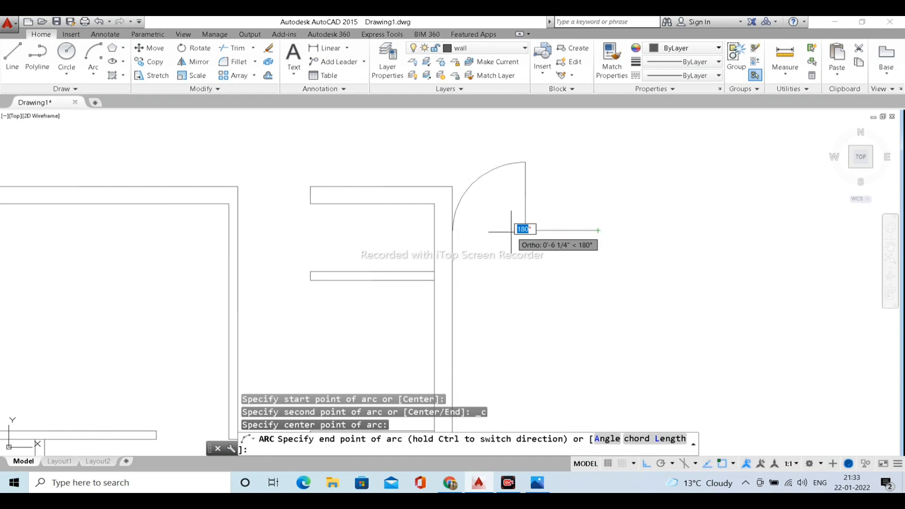
key("Escape")
key("Escape")
key("Escape")
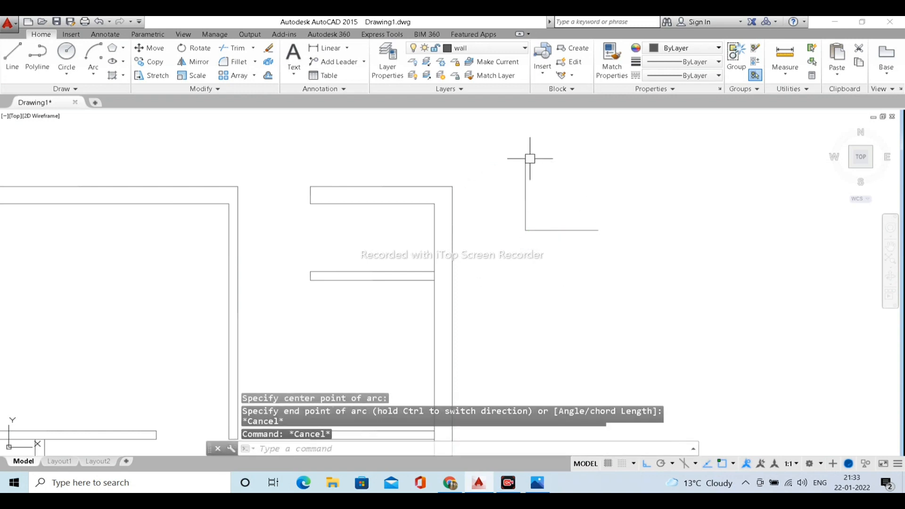
left_click(94, 76)
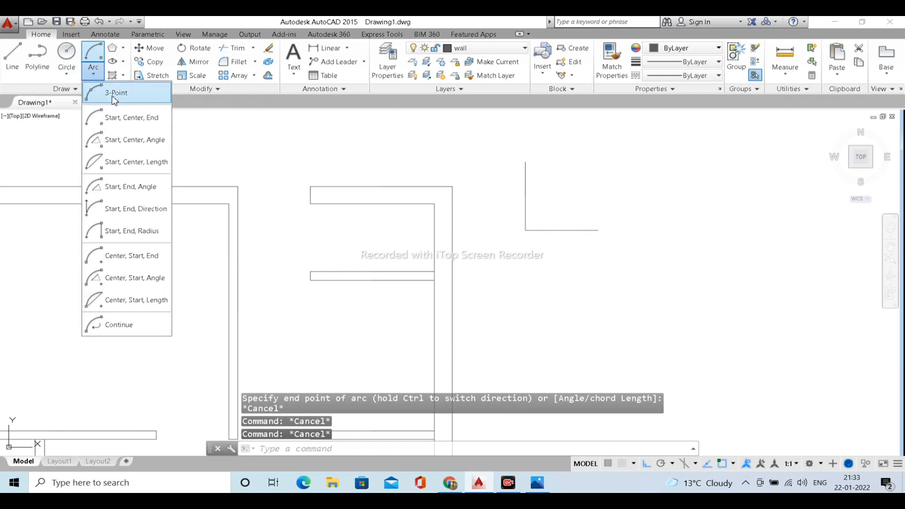
left_click(100, 92)
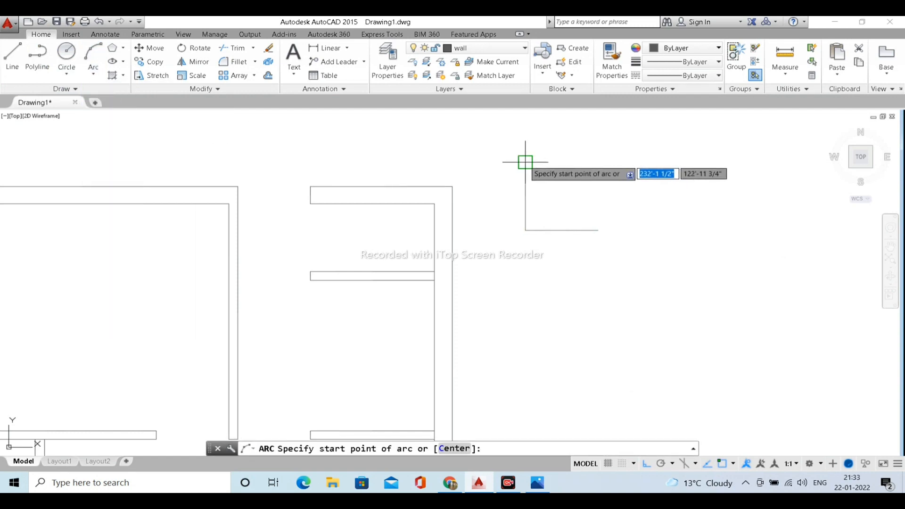
left_click(525, 163)
left_click(526, 230)
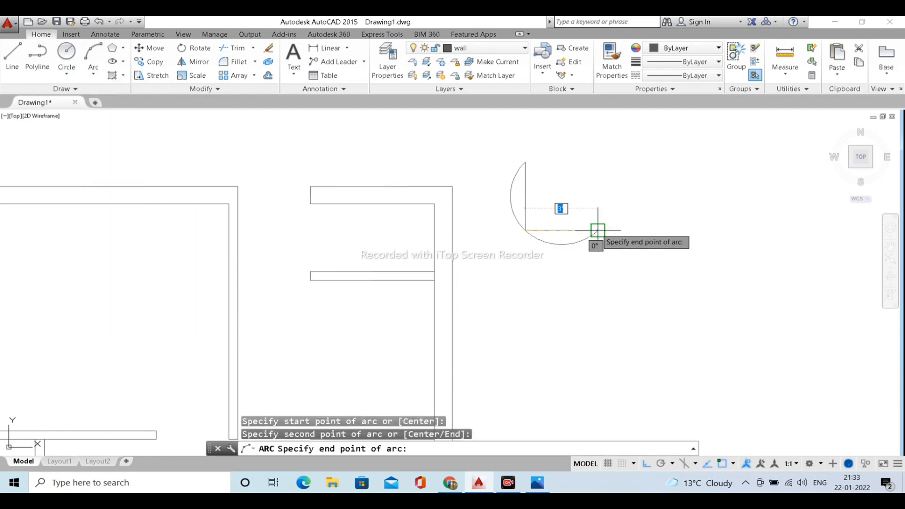
key("Escape")
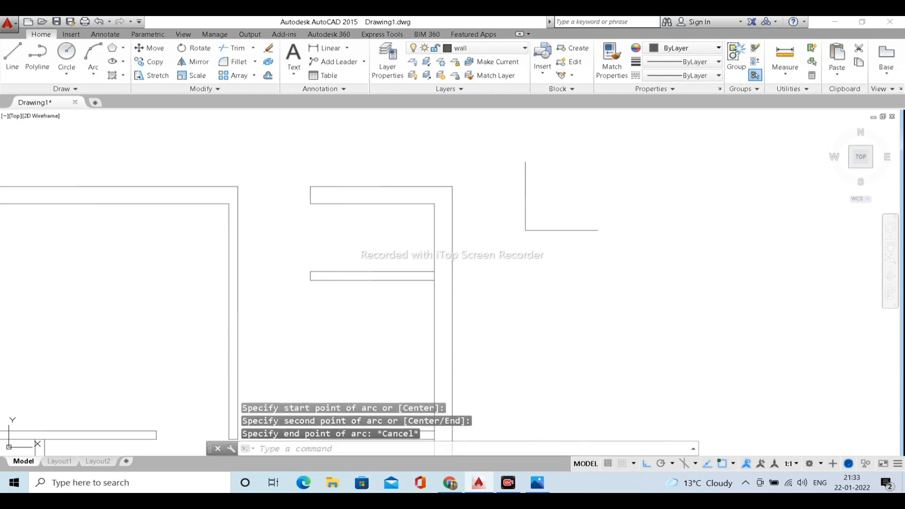
key("Return")
left_click(597, 230)
left_click(525, 230)
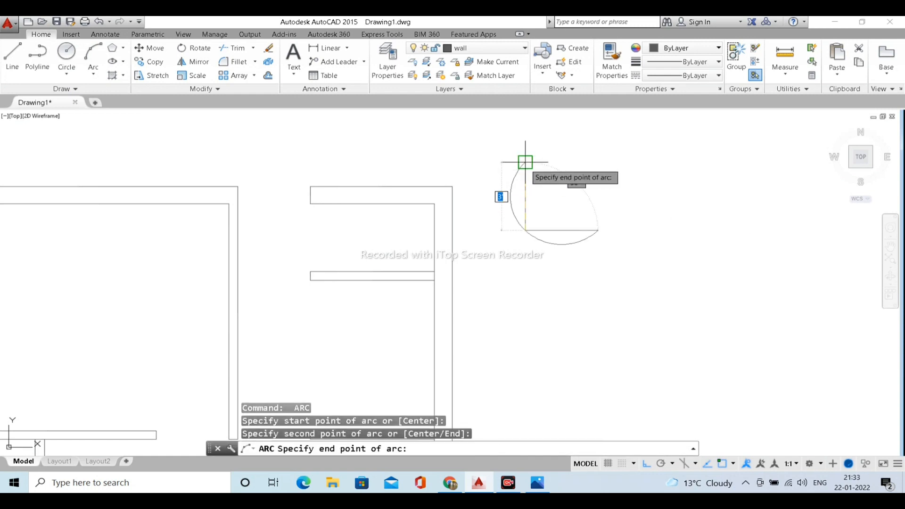
key("Escape")
key("Return")
left_click(525, 162)
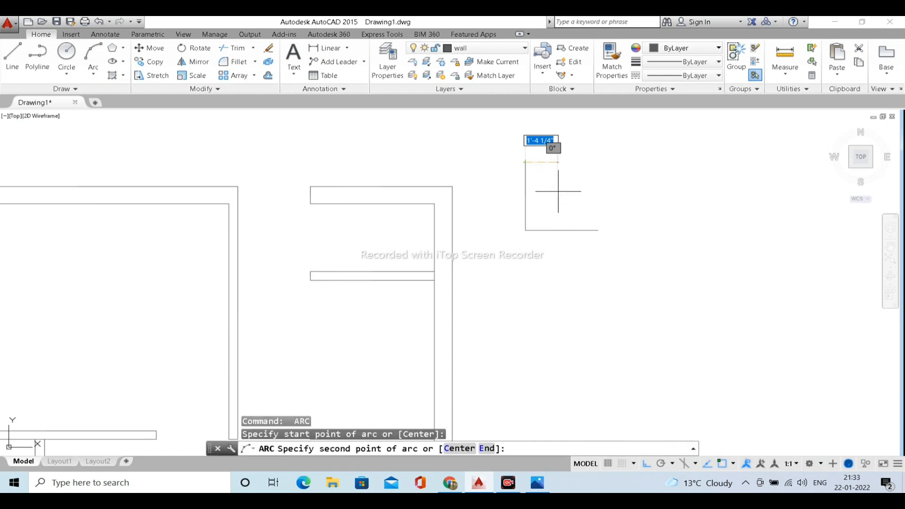
left_click(525, 230)
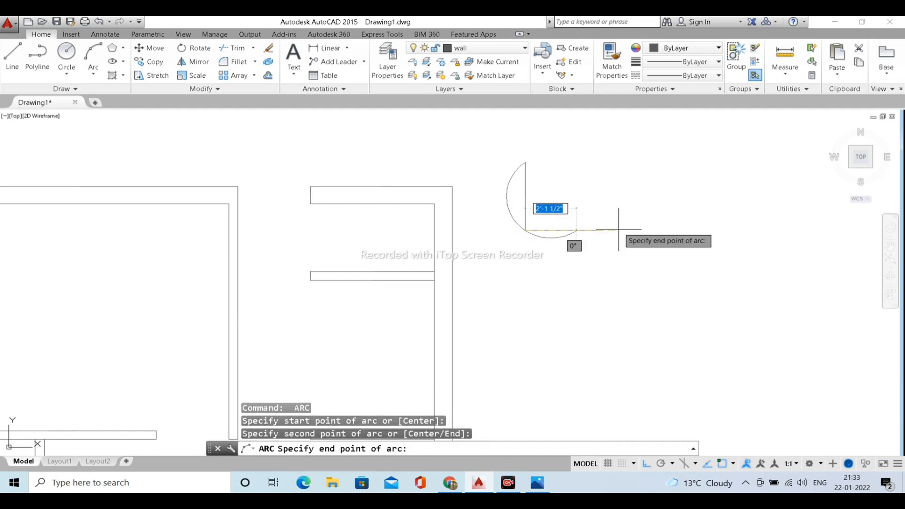
key("Escape")
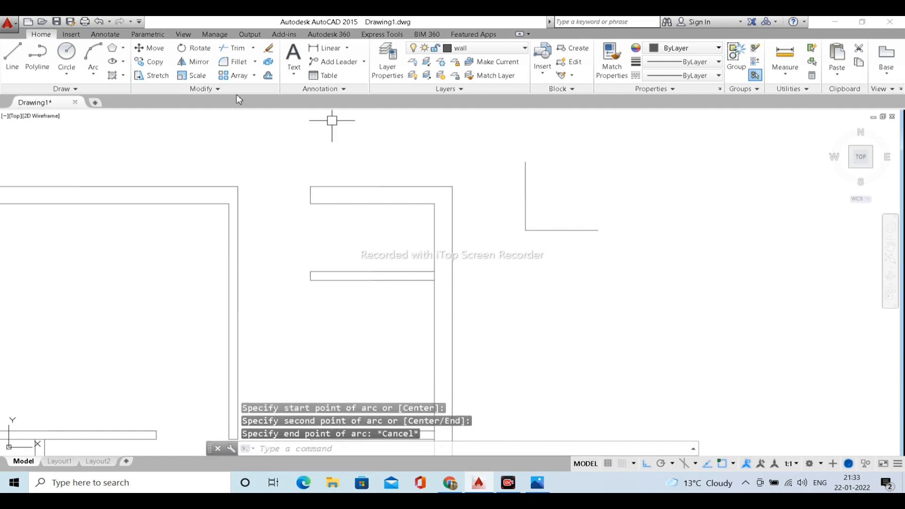
Draw a three-point arc from the vertical line's upper end through the horizontal line's right end to a point below it.
left_click(97, 61)
left_click(525, 162)
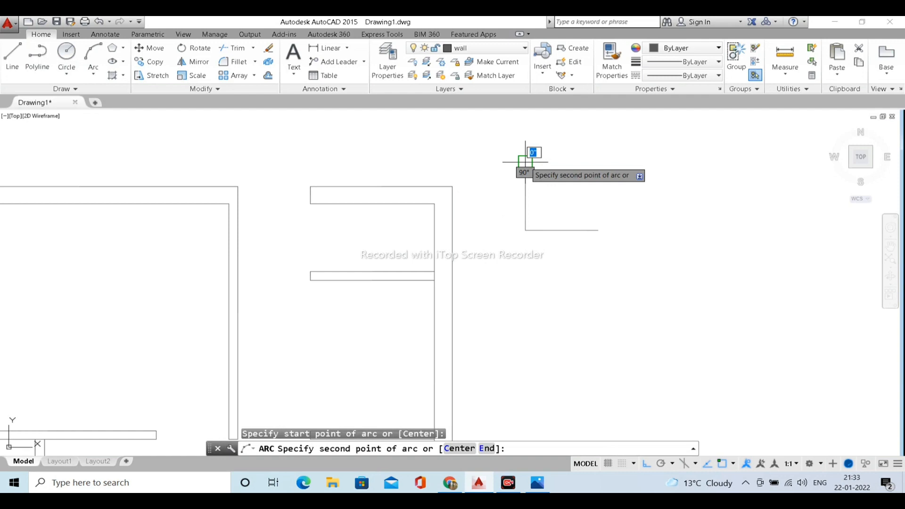
left_click(598, 230)
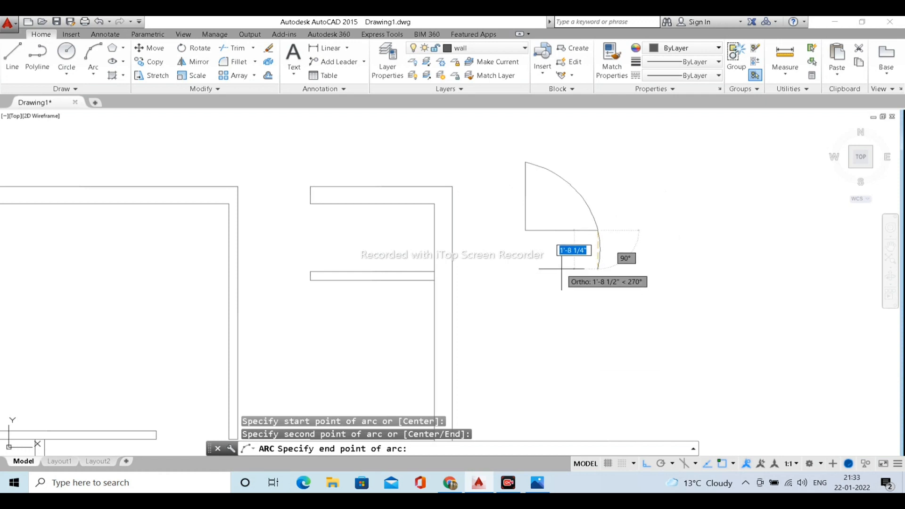
left_click(561, 268)
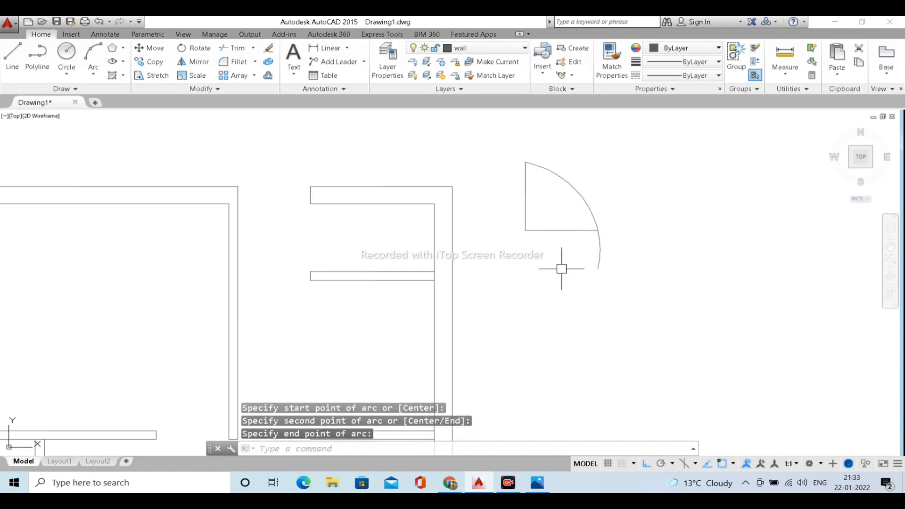
Trim off the part of the arc that extends below the horizontal line.
key("Return")
key("Return")
left_click(637, 283)
left_click(576, 248)
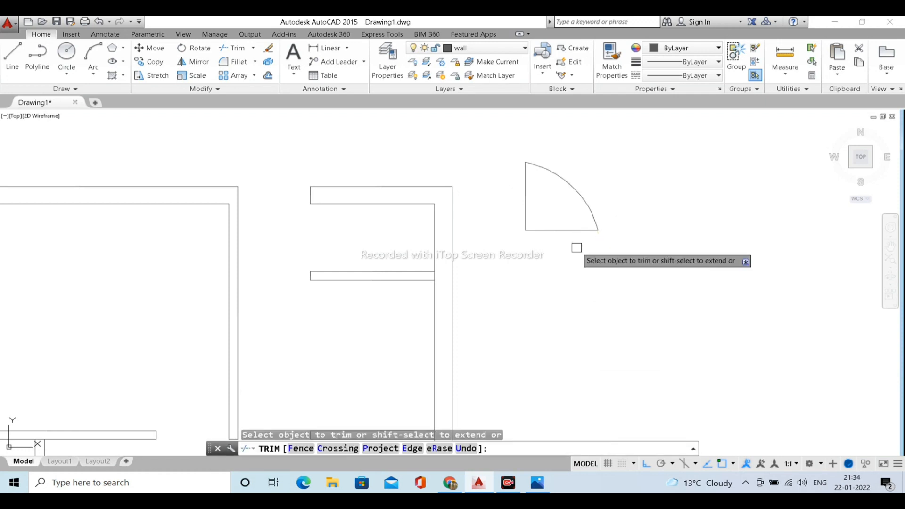
key("Escape")
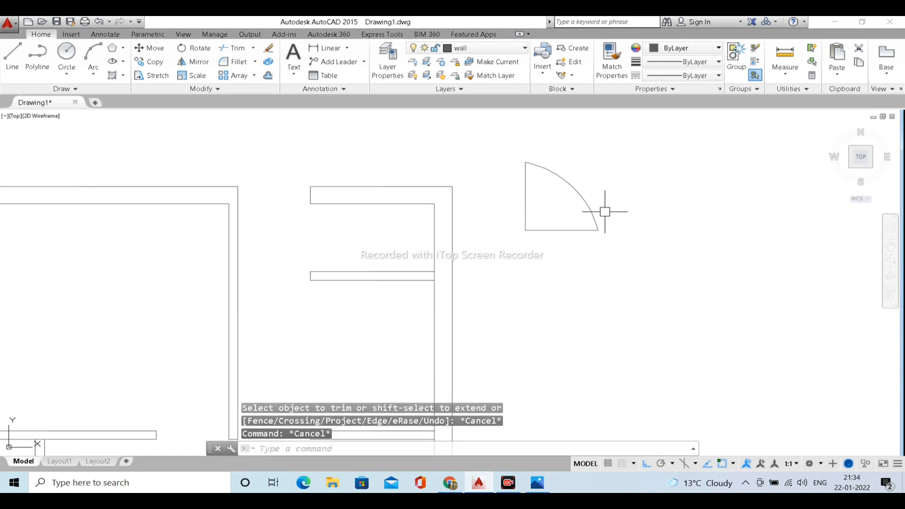
Erase the arc between the free ends of the two 3' door lines.
left_click(601, 205)
left_click(576, 190)
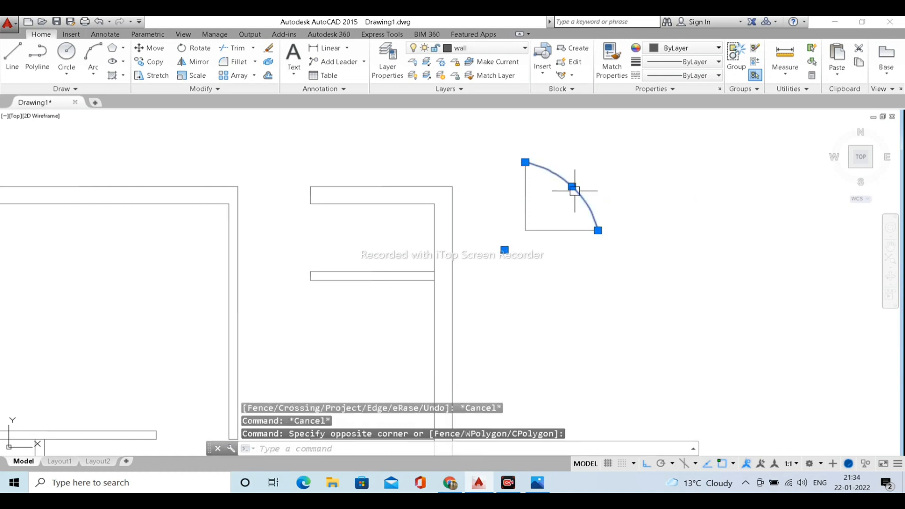
key("Delete")
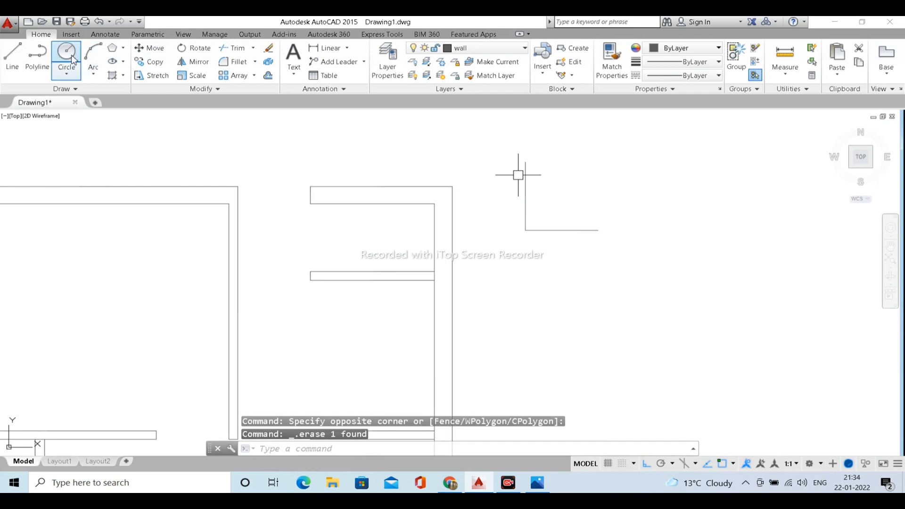
Draw a circle centred on the corner of the two door lines, with its radius reaching the vertical line's upper end.
left_click(66, 59)
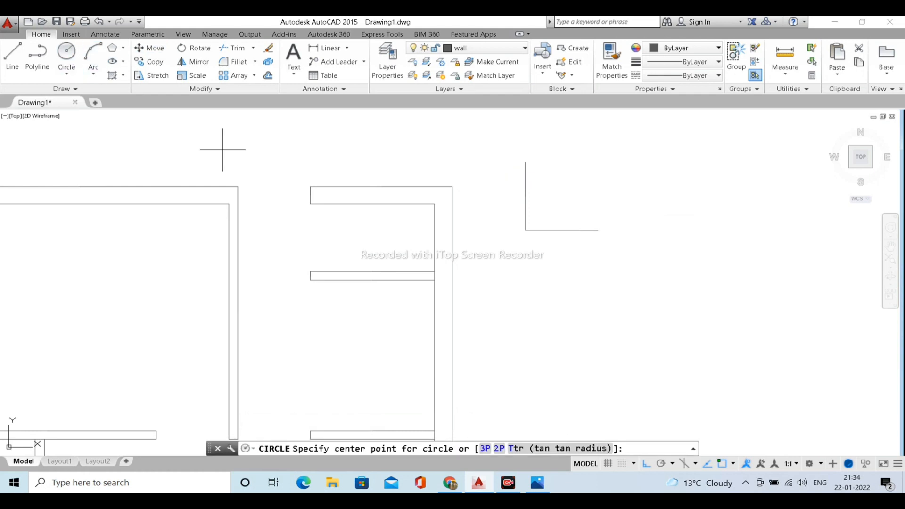
left_click(525, 230)
left_click(525, 163)
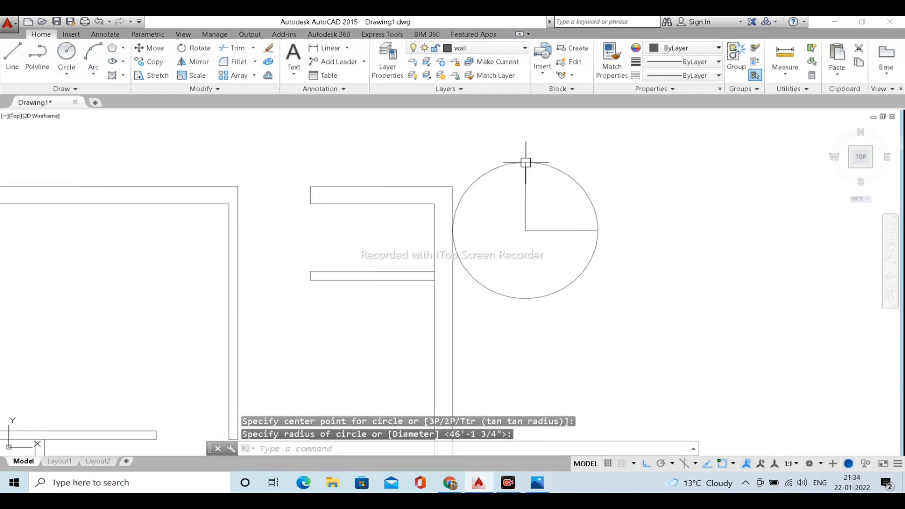
key("Escape")
key("Escape")
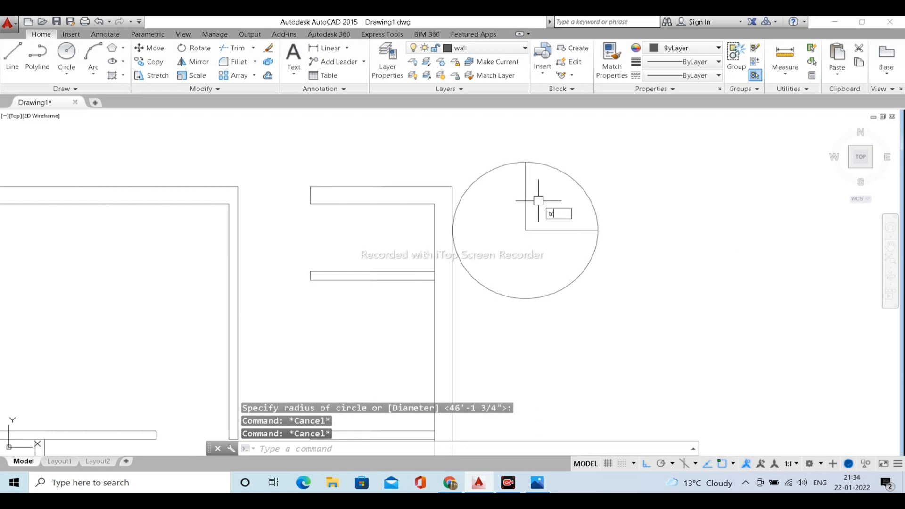
Trim the circle to the quarter arc between the vertical and horizontal lines as the door swing.
key("Return")
key("Return")
left_click(500, 168)
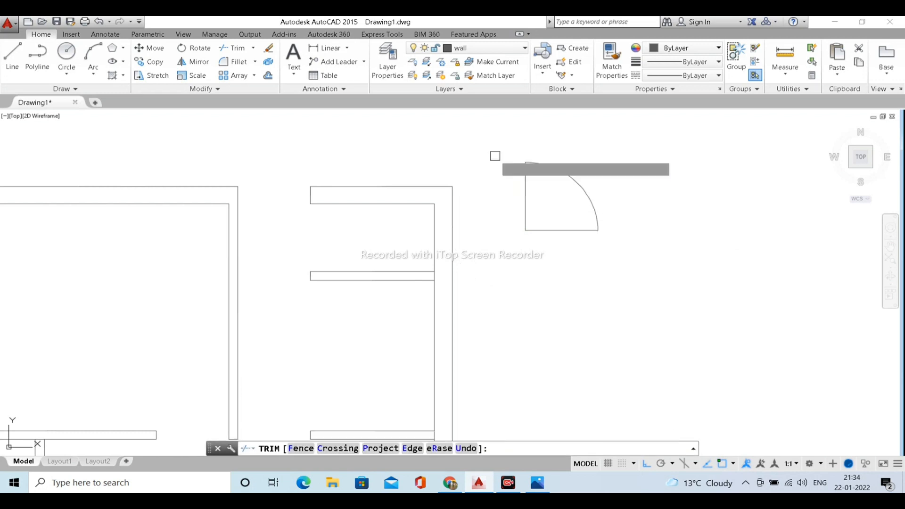
key("Escape")
key("Escape")
key("Escape")
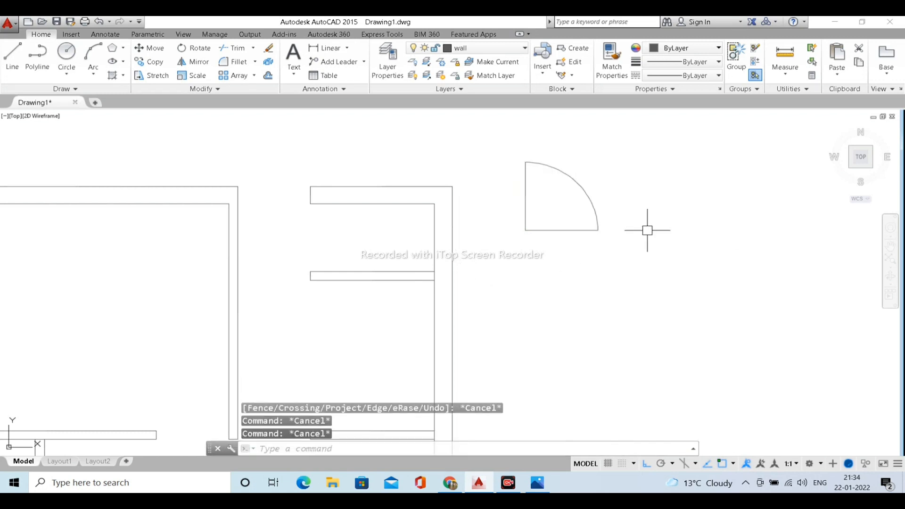
Offset the horizontal door line upward and the vertical door line to the right, both by 2.5".
type("o")
key("Return")
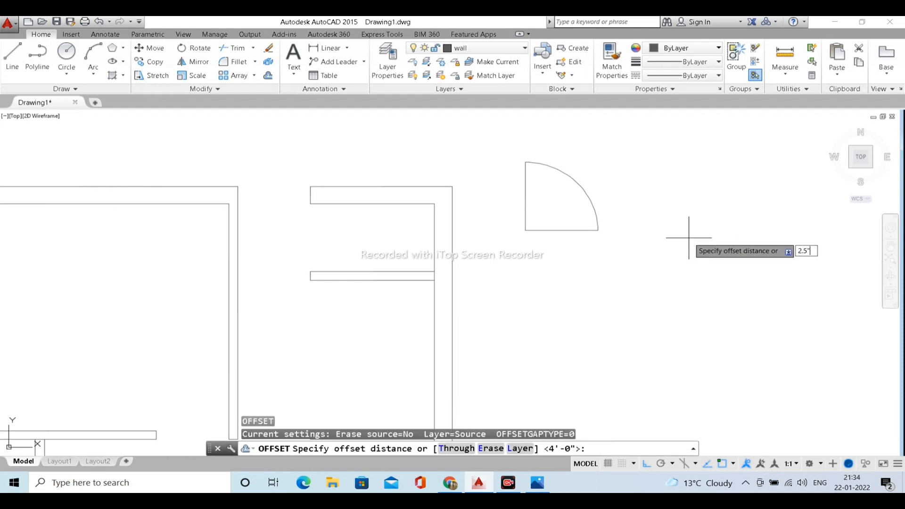
key("Return")
left_click(552, 230)
left_click(526, 203)
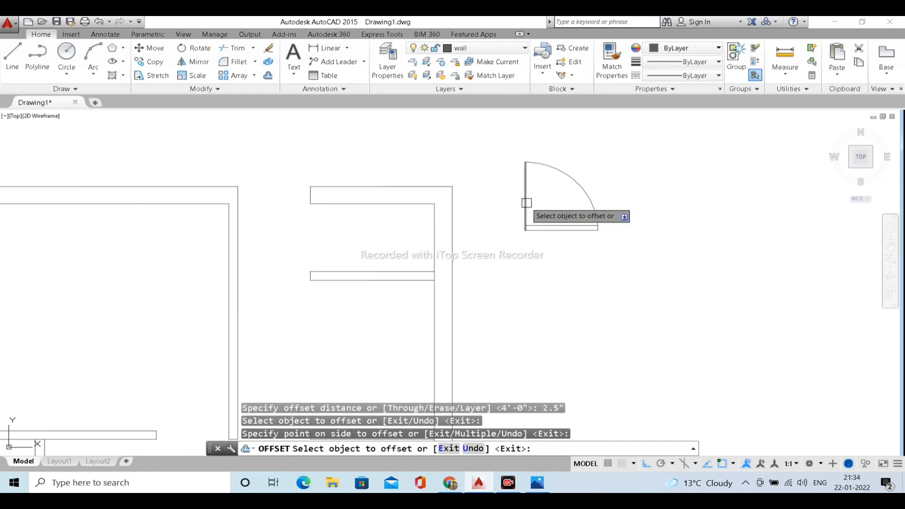
left_click(526, 196)
left_click(545, 203)
key("Escape")
key("Escape")
key("Escape")
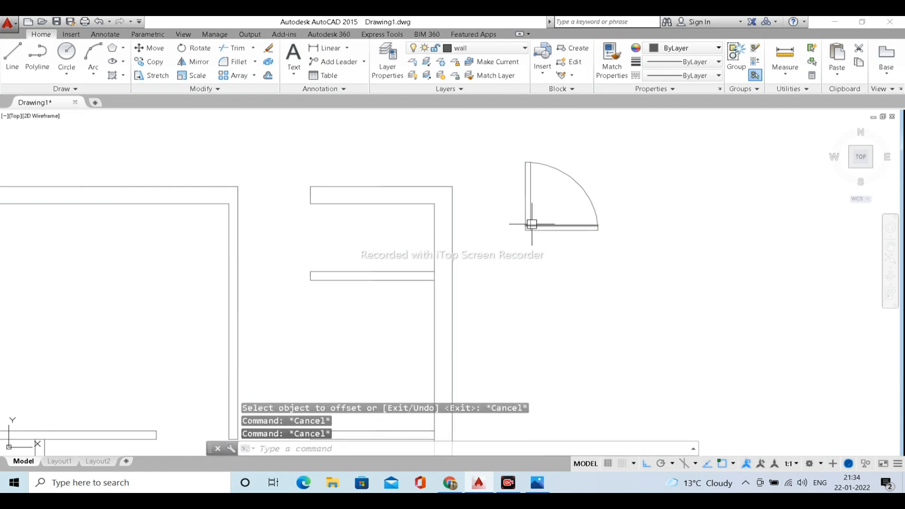
Fillet the inner vertical and inner horizontal offset lines of the door symbol into a square corner.
scroll(532, 224, "up", 2)
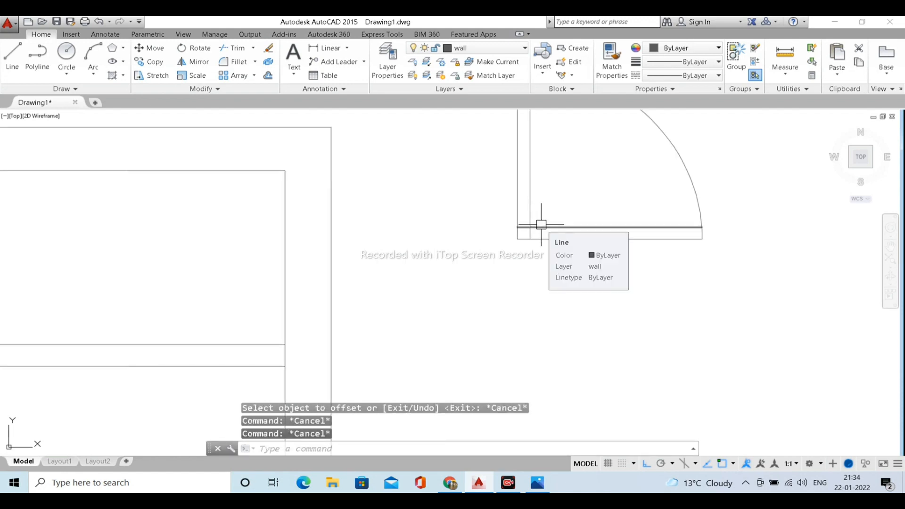
type("f")
key("Return")
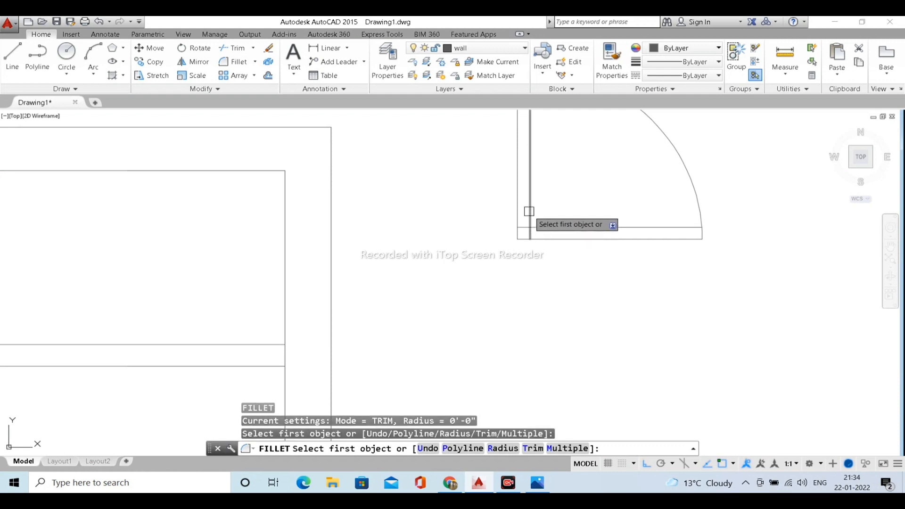
left_click(529, 211)
left_click(560, 224)
key("Escape")
key("Escape")
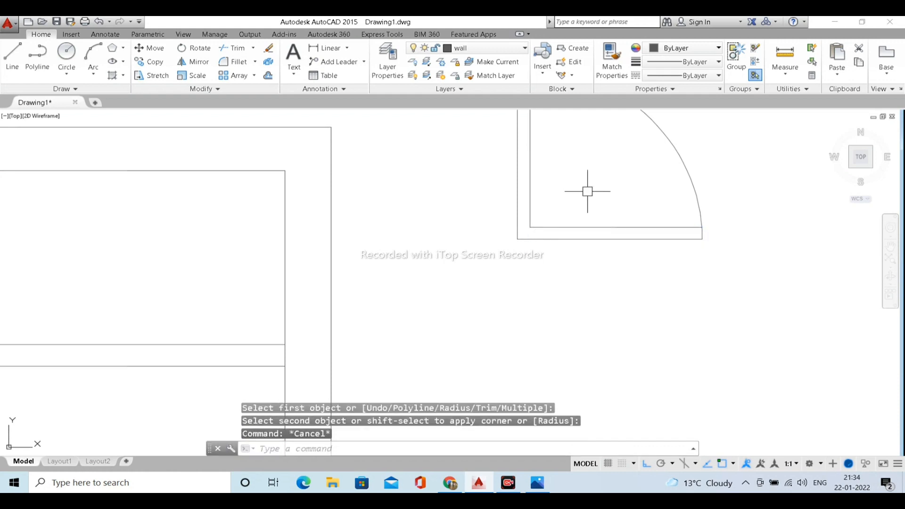
Trim the short piece of the inner horizontal line between the two vertical lines at the door symbol's lower corner.
type("tr")
key("Return")
key("Return")
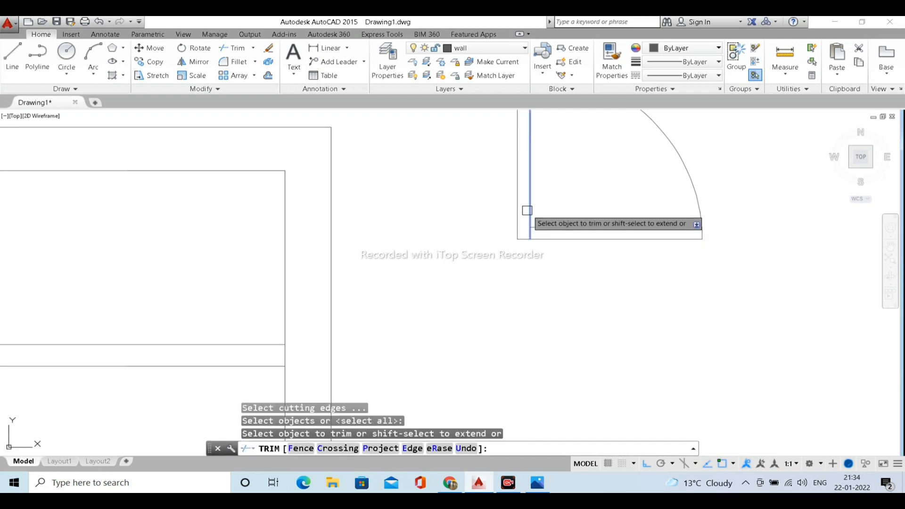
left_click(529, 208)
key("Escape")
scroll(577, 195, "down", 5)
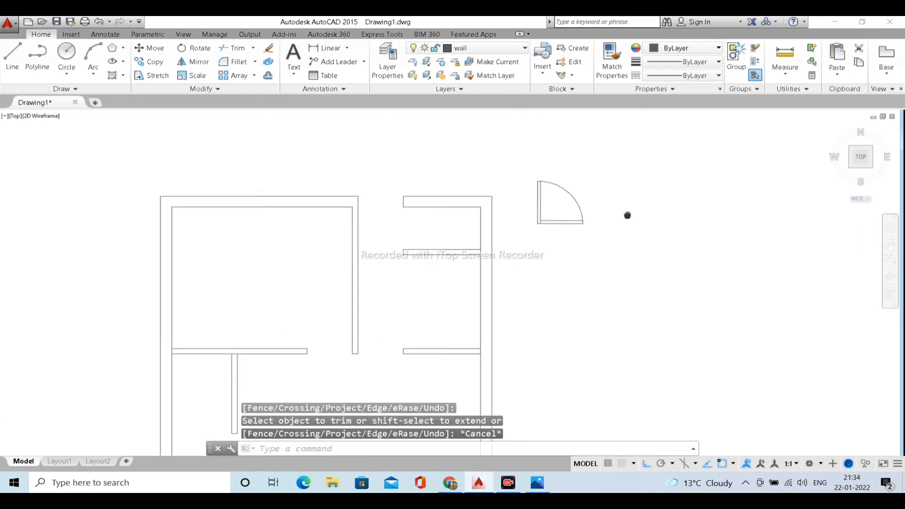
Make Layer1 the current layer and rename it door.
scroll(559, 195, "up", 2)
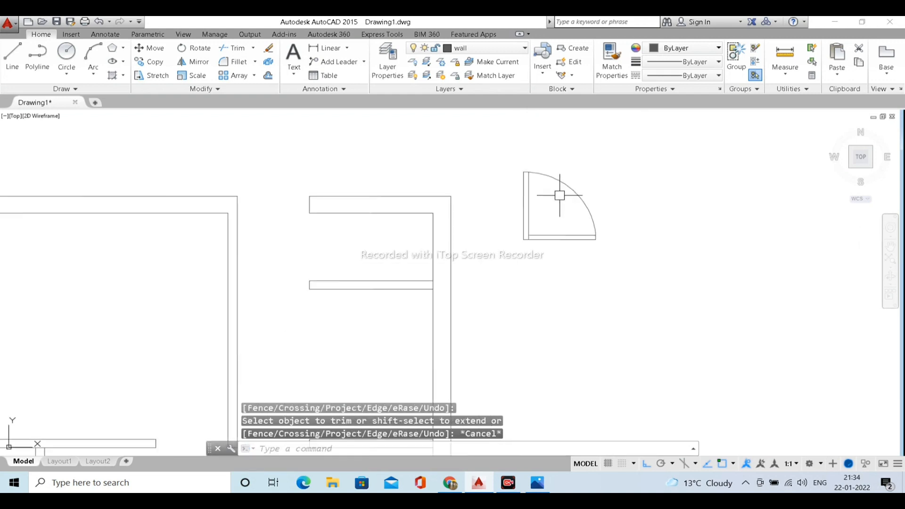
left_click(397, 72)
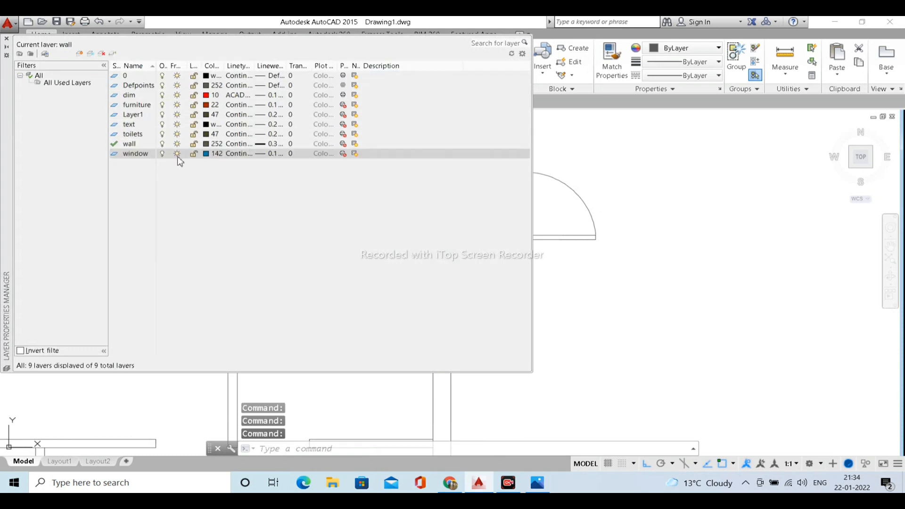
double_click(134, 116)
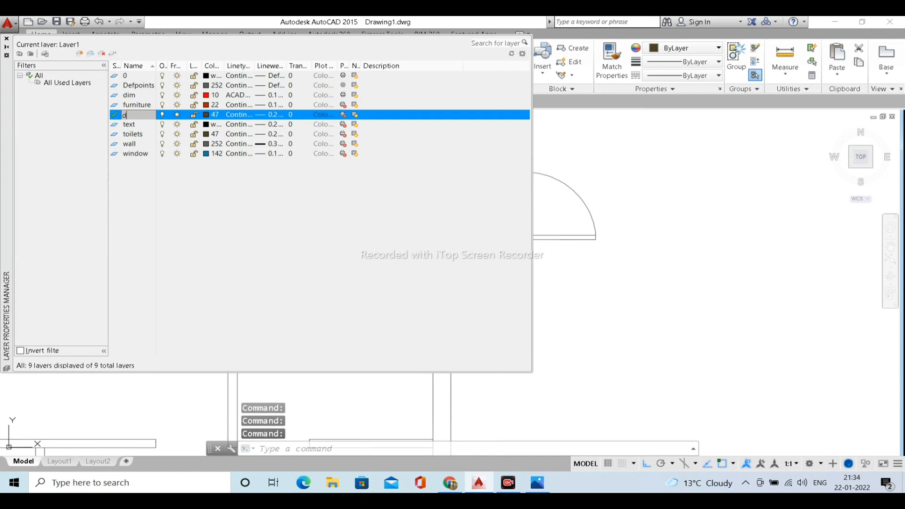
type("door")
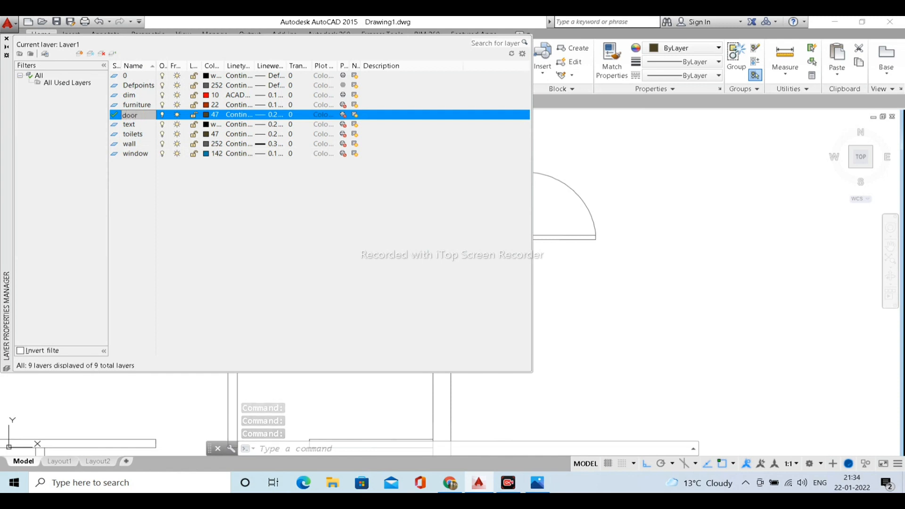
Set the door layer's color to index color 22.
left_click(211, 119)
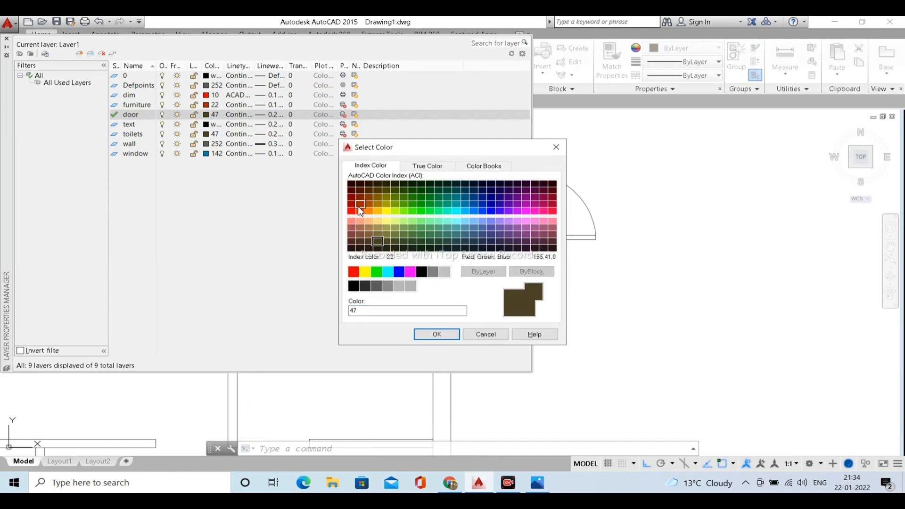
left_click(445, 336)
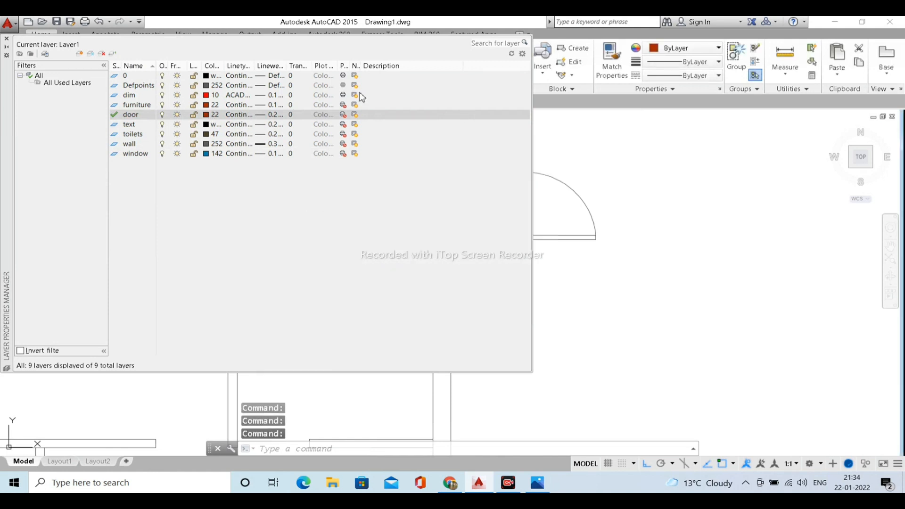
left_click(7, 39)
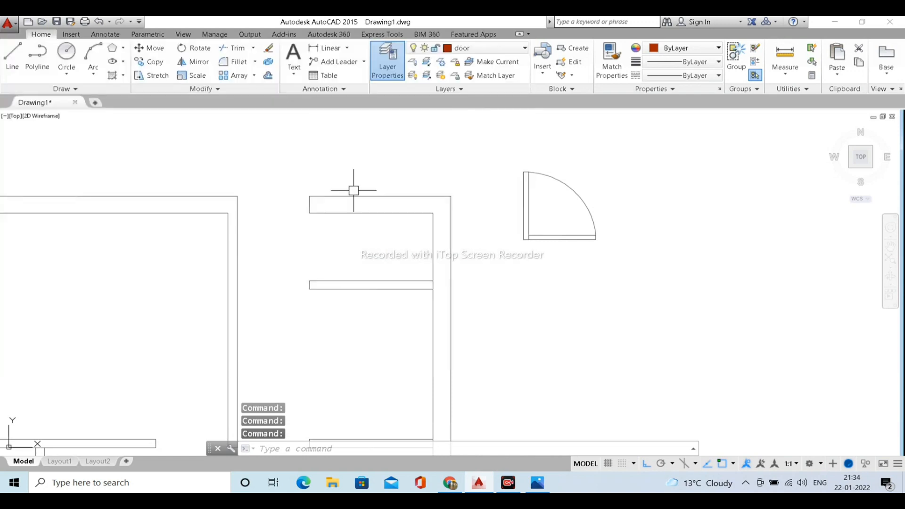
Assign all lines and the swing arc of the door symbol to the door layer.
left_click(623, 264)
left_click(531, 149)
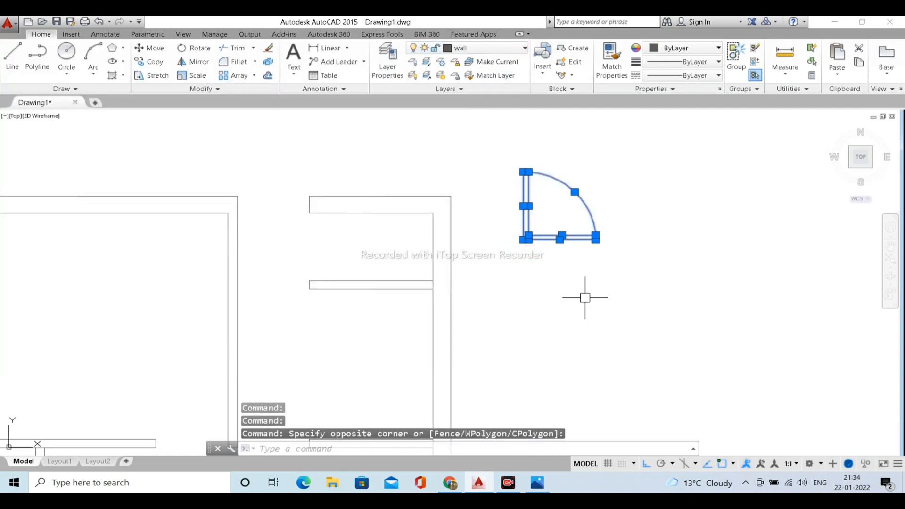
left_click(506, 49)
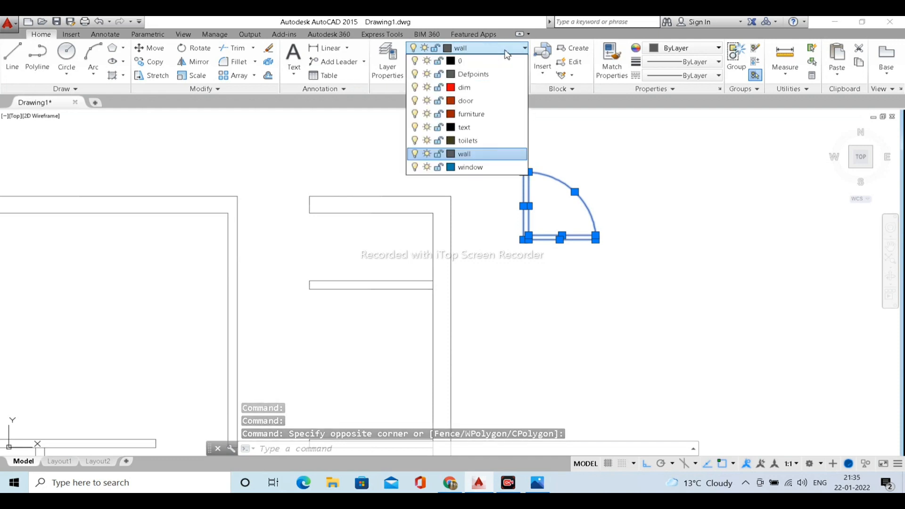
left_click(466, 100)
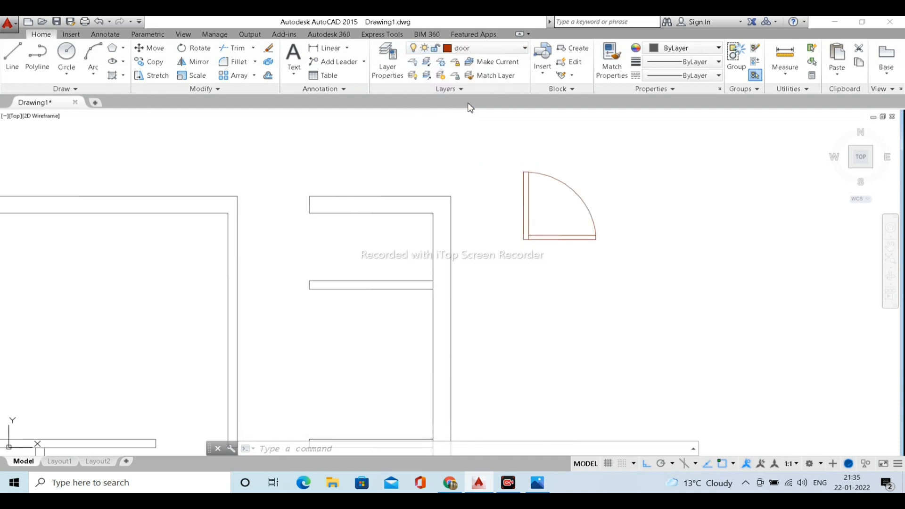
key("Escape")
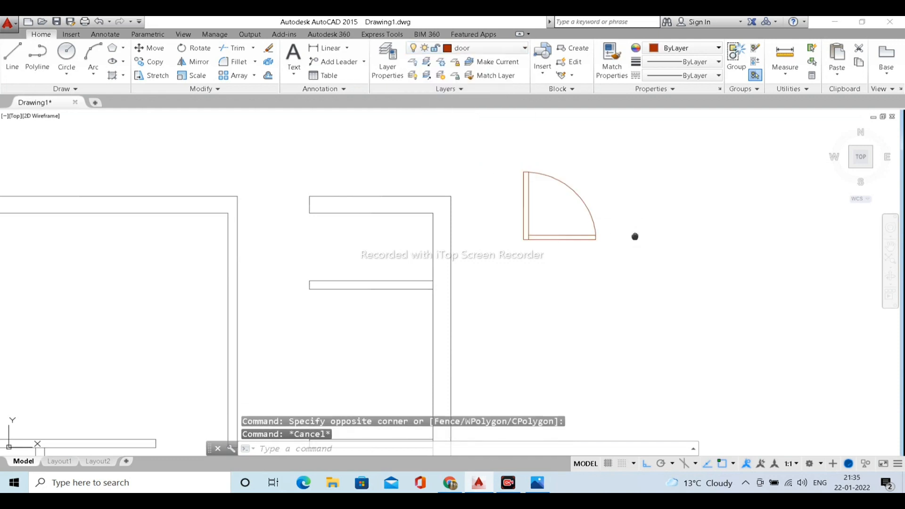
middle_click_drag(635, 236, 584, 238)
left_click(447, 162)
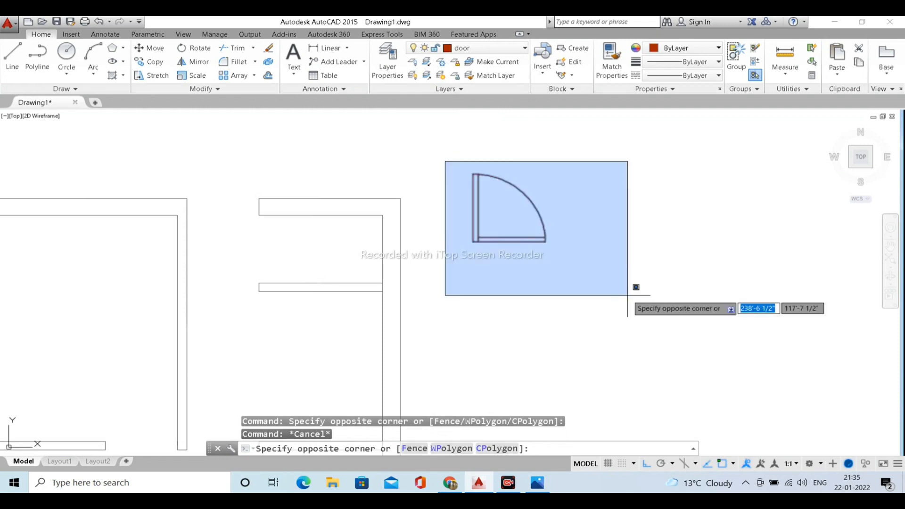
left_click(630, 288)
left_click(493, 203)
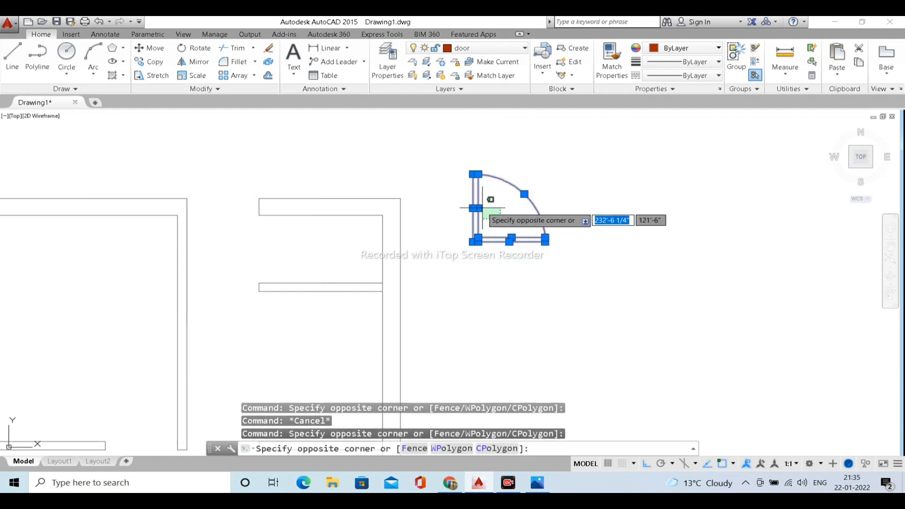
left_click(444, 191)
key("Escape")
Move the two vertical lines of the door symbol away from the arc, over the upper right wall of the plan.
left_click(515, 214)
left_click(460, 205)
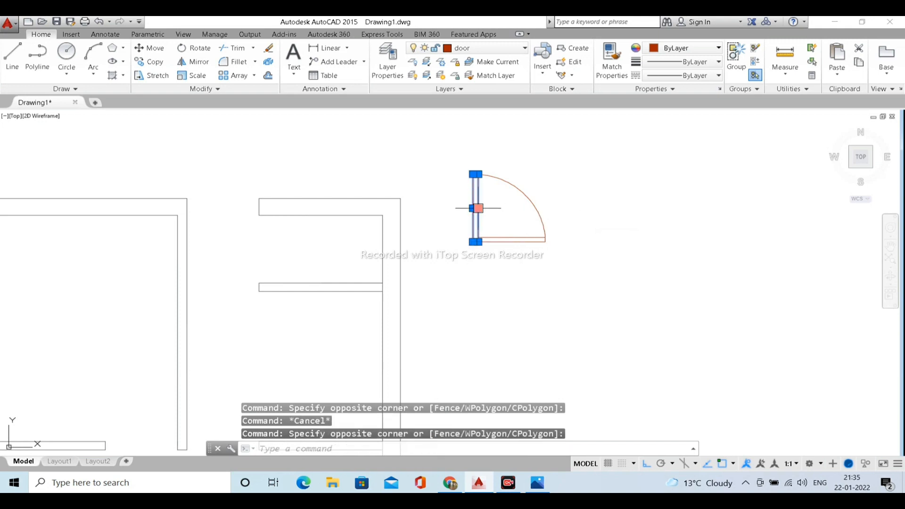
type("m")
key("Return")
left_click(542, 274)
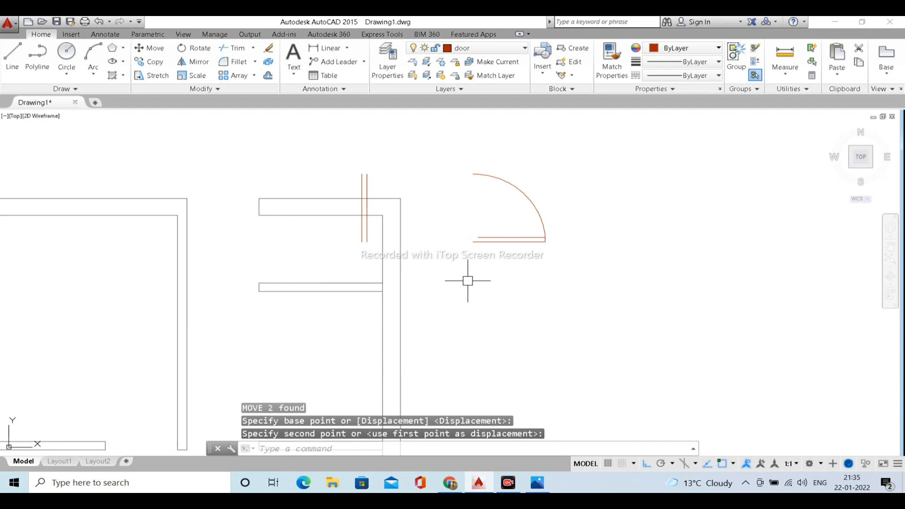
key("Escape")
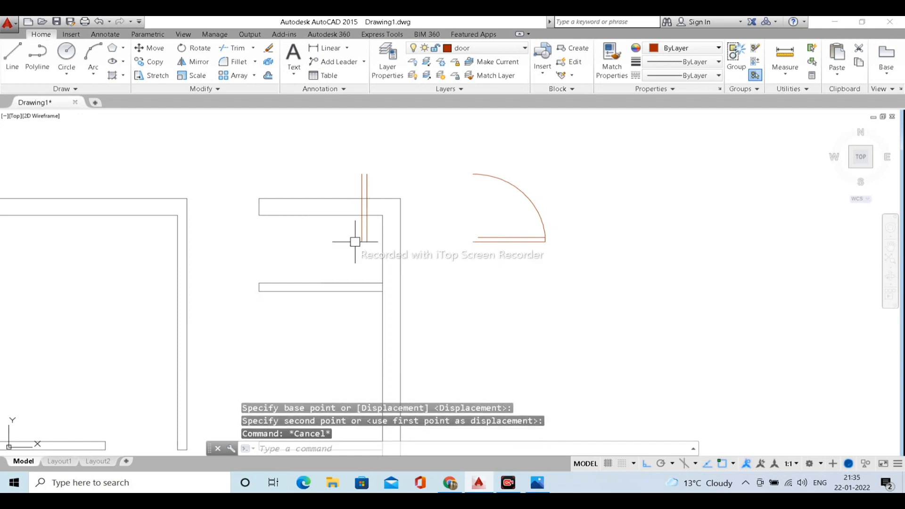
Move the two vertical door lines back by their lower-left endpoint onto the left end of the door symbol's lower horizontal line.
scroll(373, 251, "up", 4)
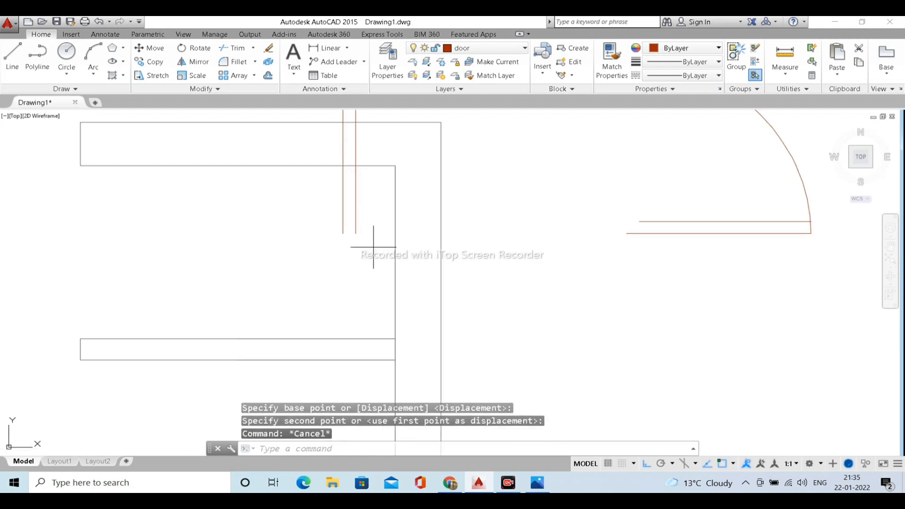
left_click_drag(360, 238, 316, 235)
type("m")
key("Return")
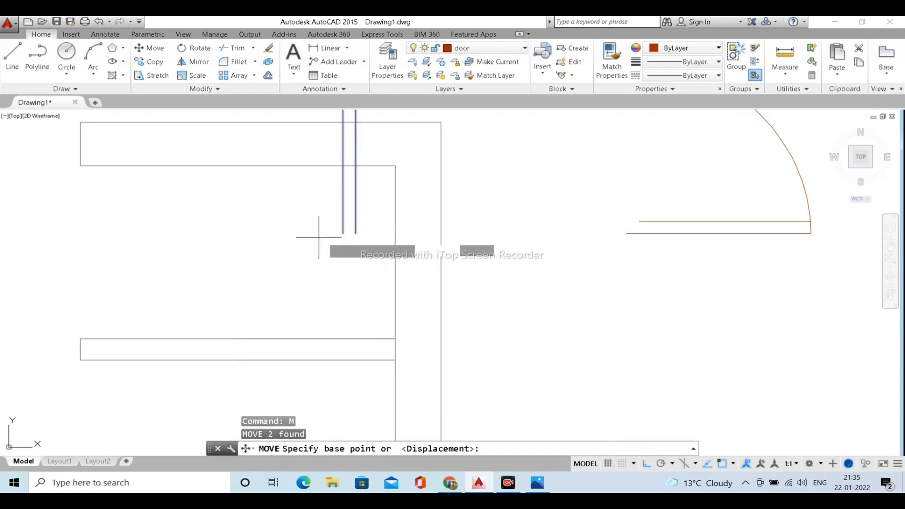
left_click(342, 233)
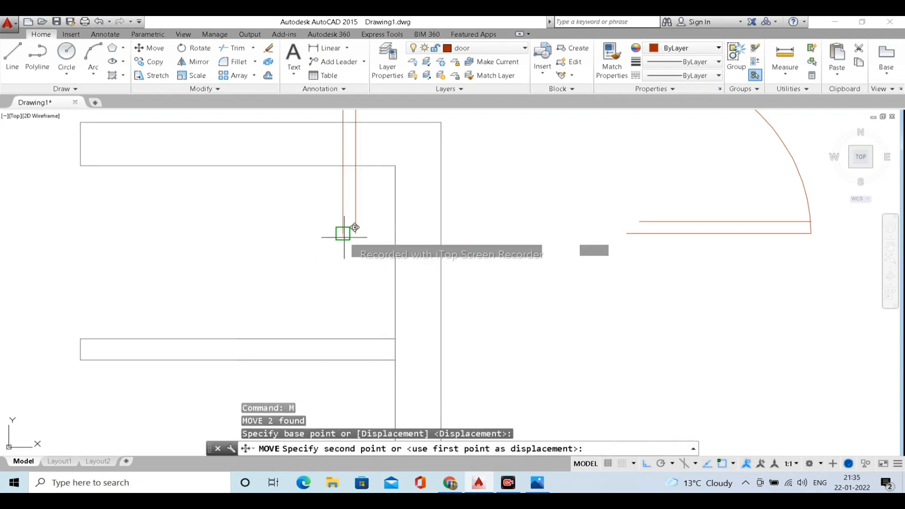
left_click(630, 233)
Copy the complete door symbol horizontally about 6'-3" to the right of the original.
scroll(625, 255, "down", 3)
middle_click_drag(622, 267, 539, 225)
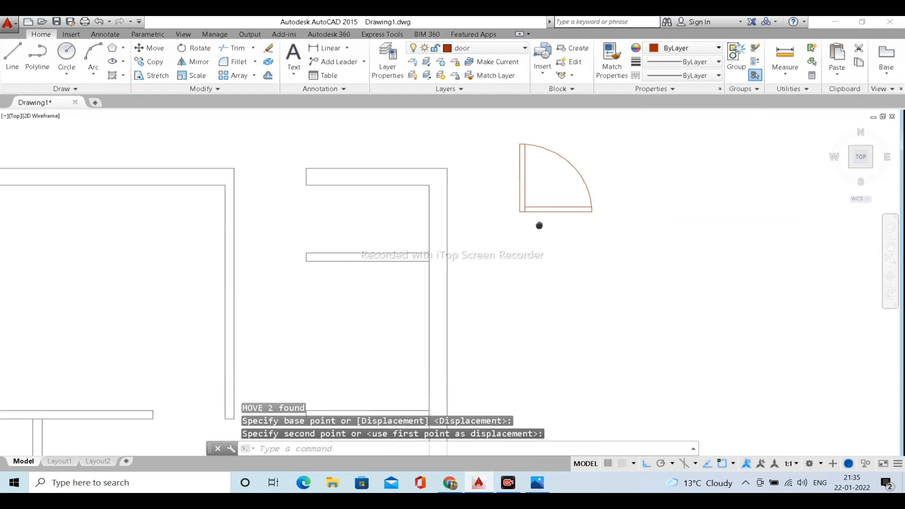
left_click(495, 136)
left_click(607, 235)
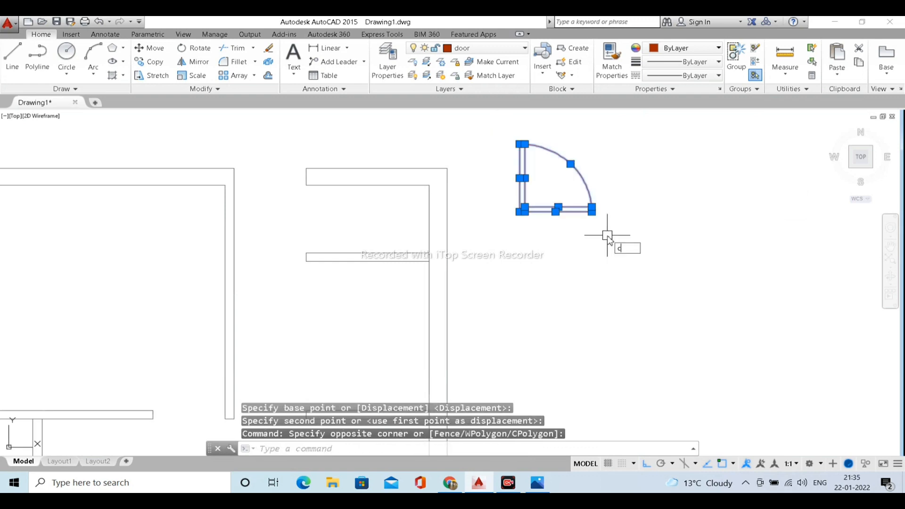
key("Return")
left_click(599, 235)
left_click(750, 234)
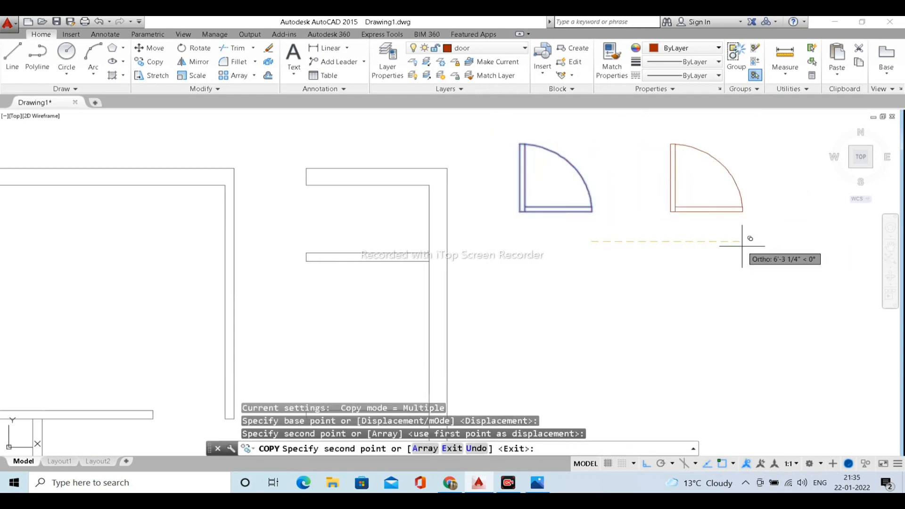
key("Escape")
Convert the five objects of the original door symbol into a block named door01, with inches as block unit.
left_click(608, 259)
left_click(498, 119)
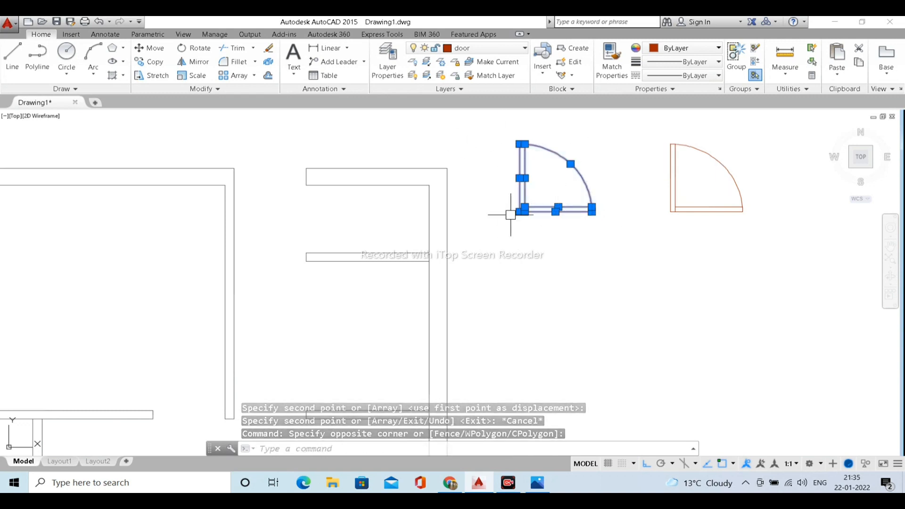
type("b")
key("Return")
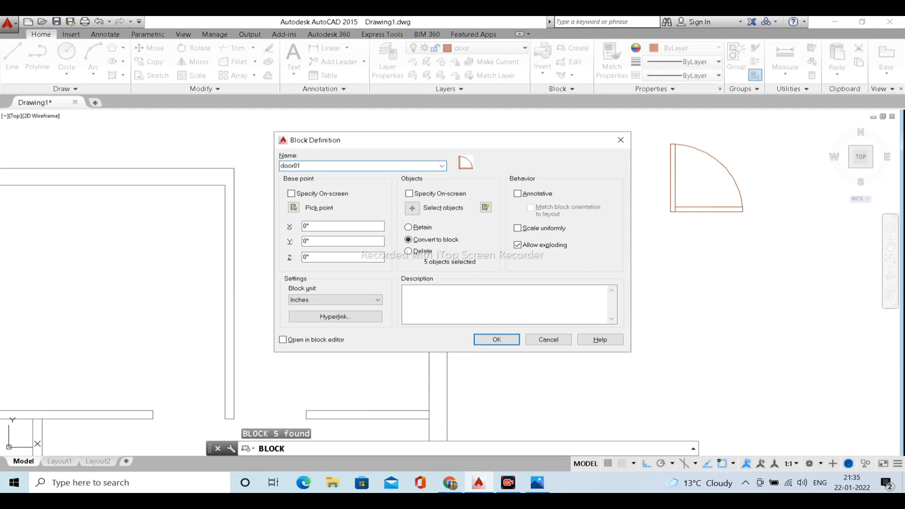
left_click(507, 340)
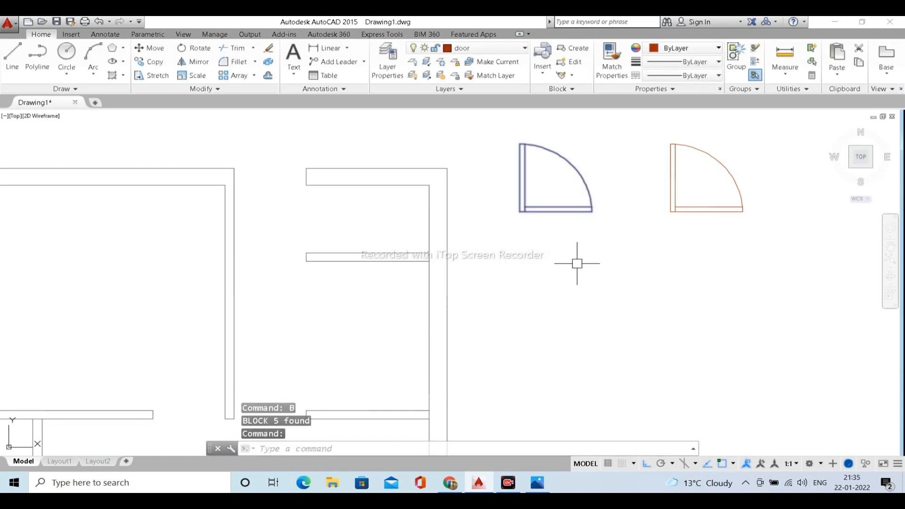
key("Escape")
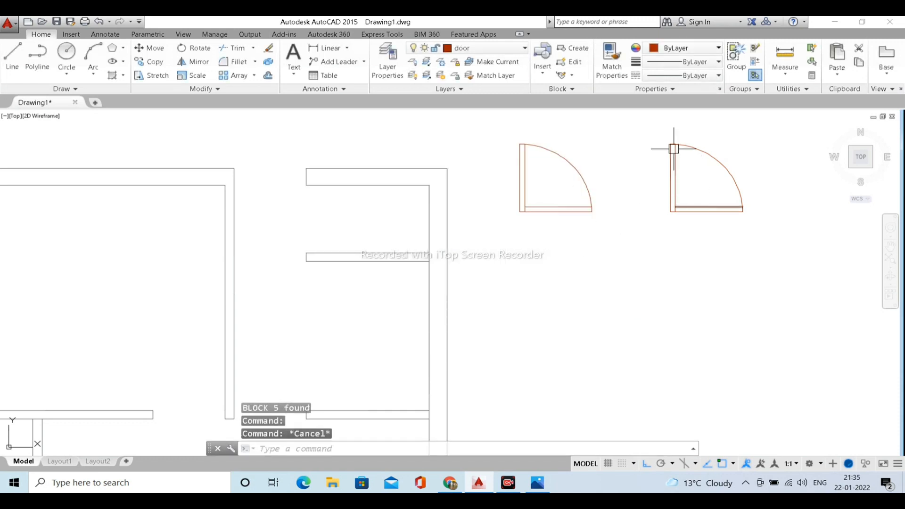
left_click(645, 126)
left_click(765, 248)
key("Escape")
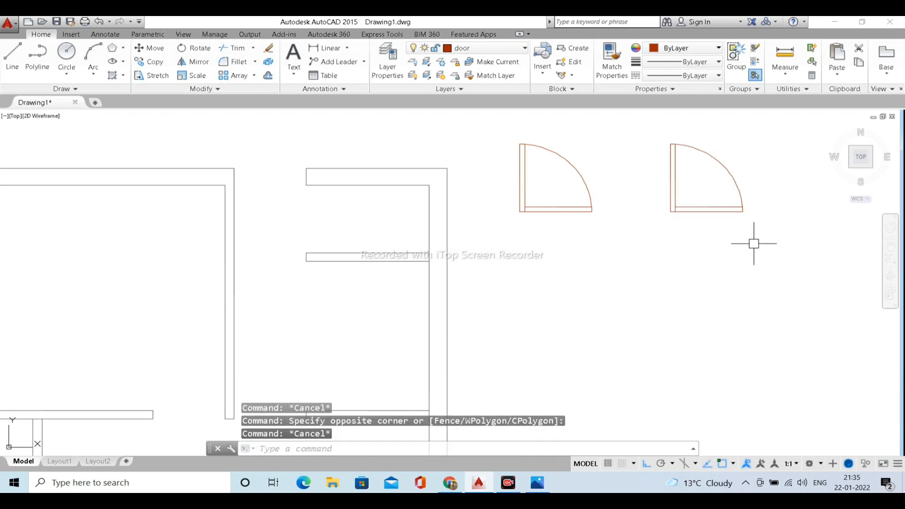
Rotate the door01 block 180° about the lower-left corner of the door symbol.
middle_click_drag(753, 243, 628, 252)
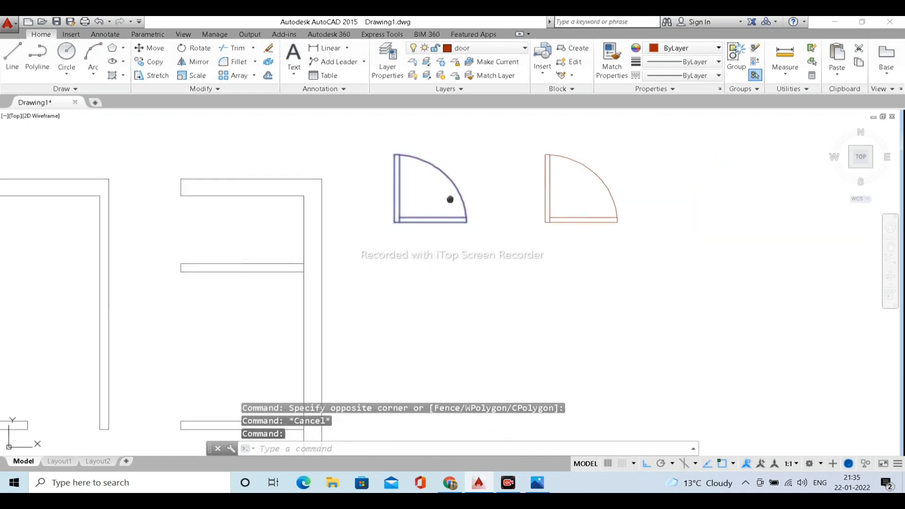
middle_click_drag(452, 198, 596, 204)
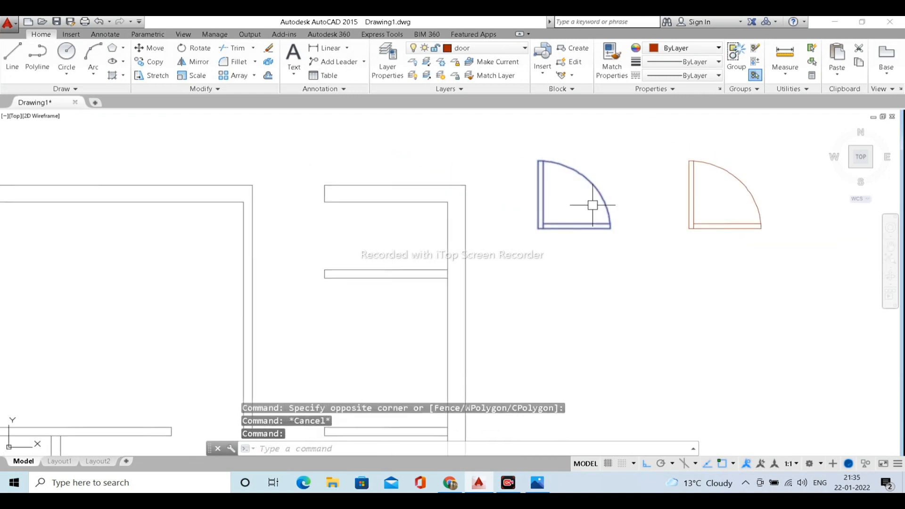
left_click(537, 228)
type("ro")
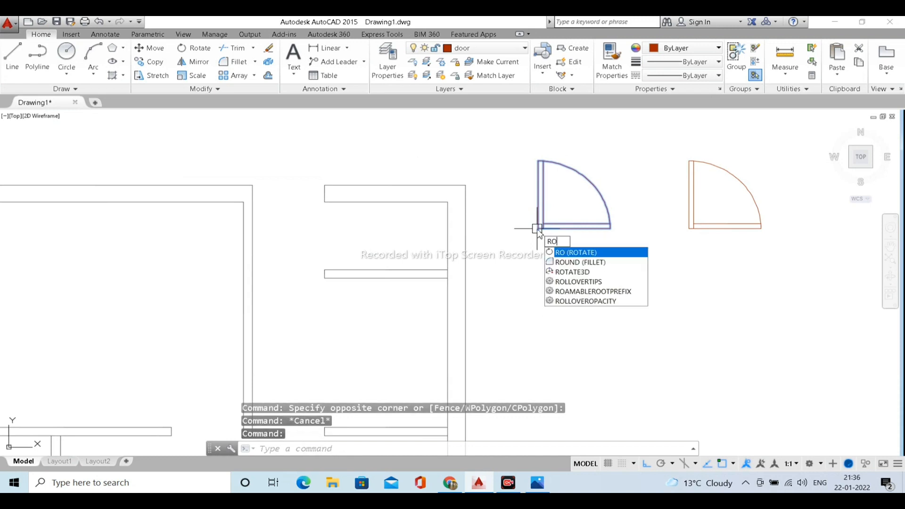
key("Return")
left_click(538, 228)
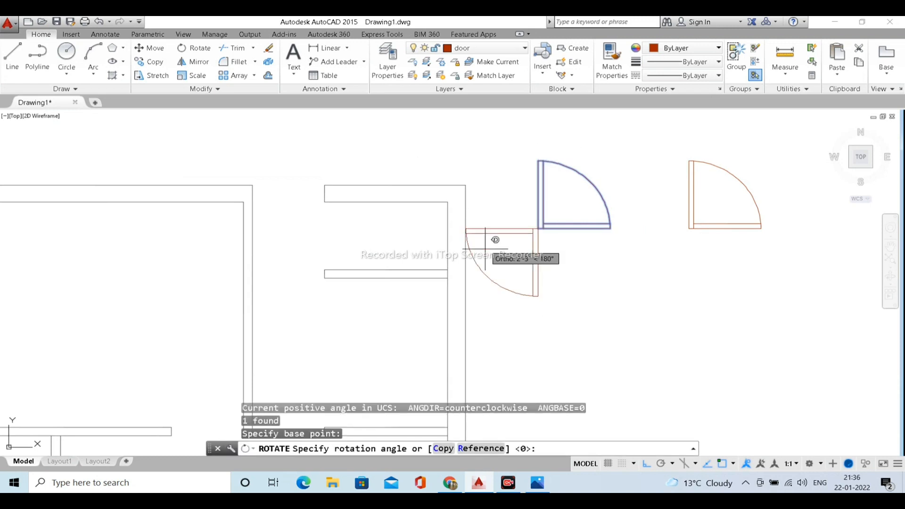
key("Return")
left_click(610, 305)
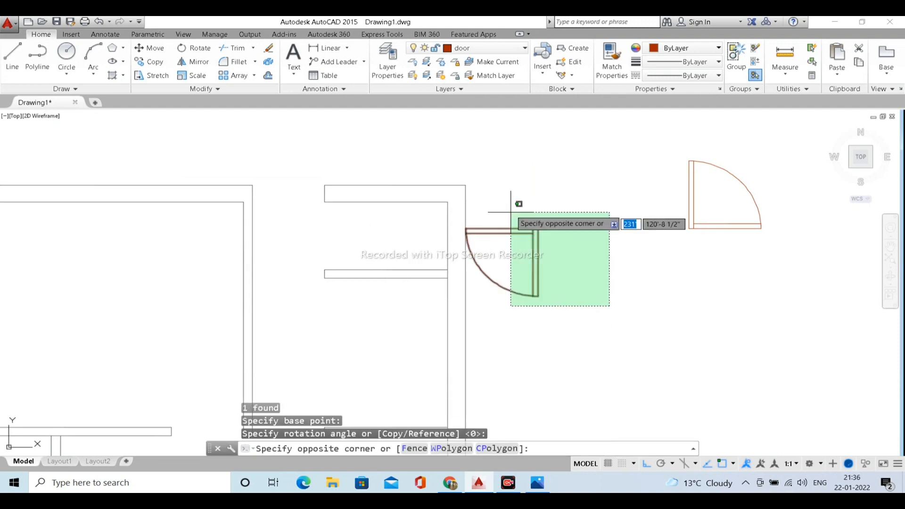
left_click(465, 187)
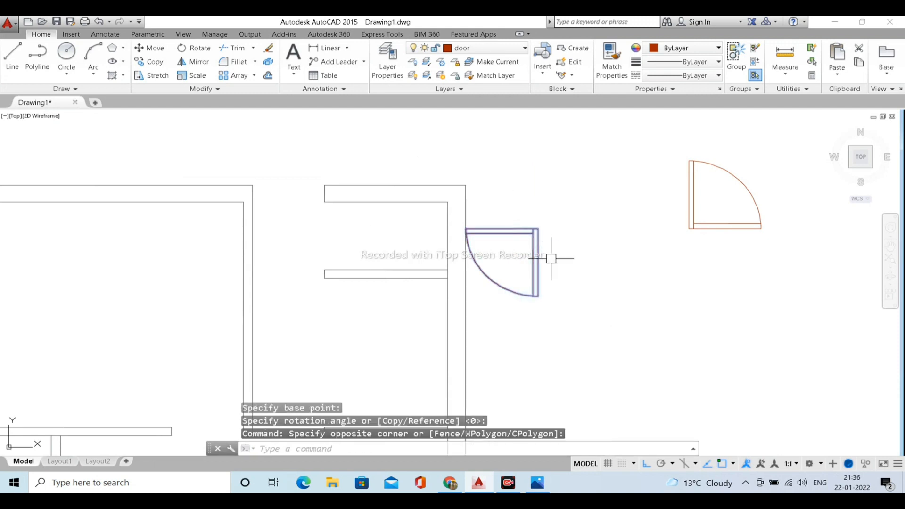
type("mi")
key("Return")
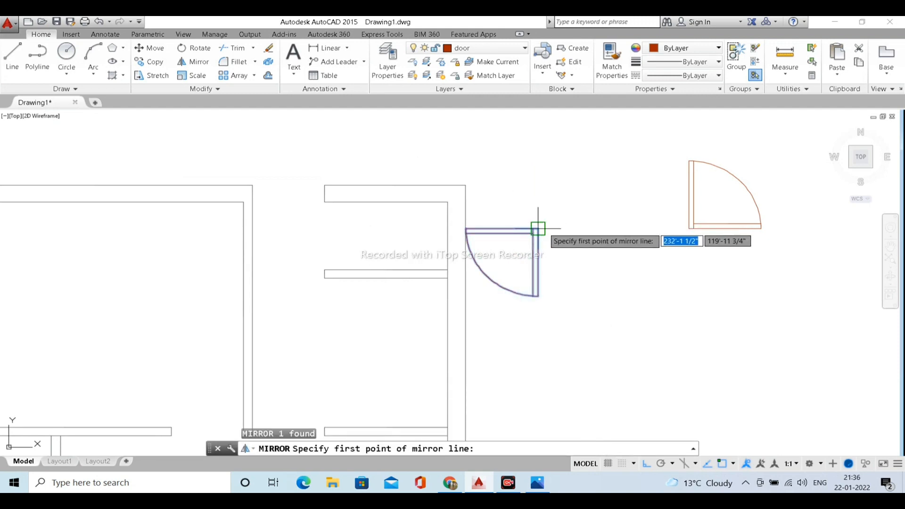
key("Escape")
key("Escape")
key("Escape")
Start moving the rotated door block beside the plan's right outer wall.
type("m")
key("Return")
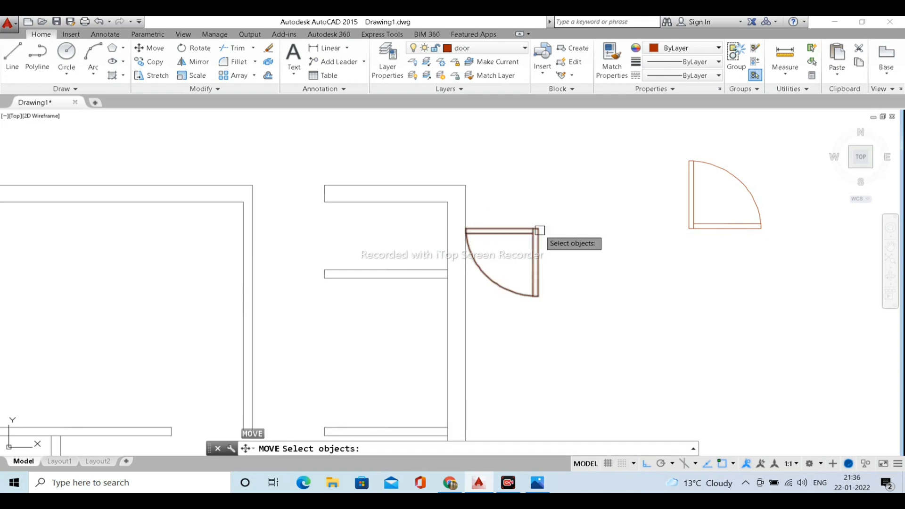
Move the door block from beside the building into the balcony opening in the upper outer wall.
left_click(537, 230)
key("Return")
left_click(537, 230)
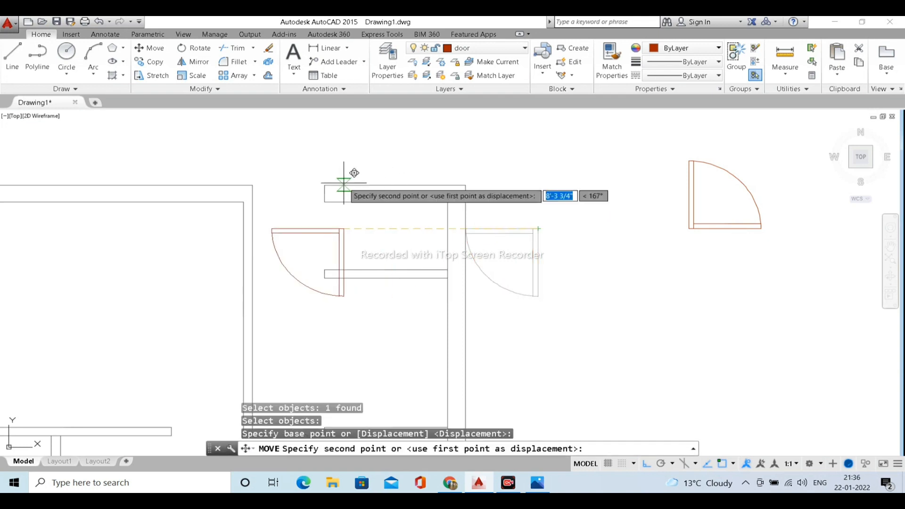
left_click(318, 185)
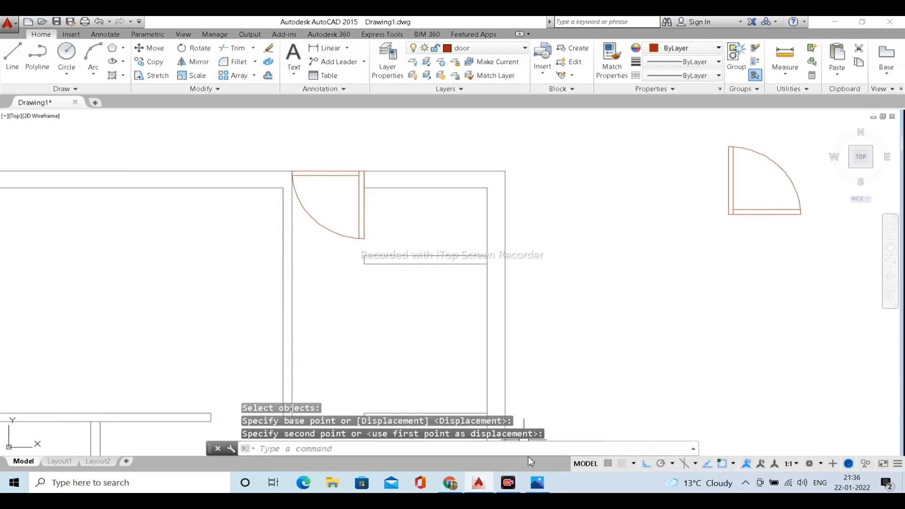
Check the balcony door in the Photos house plan, and mirror the AutoCAD balcony door about its vertical outer edge, erasing the source.
left_click(538, 486)
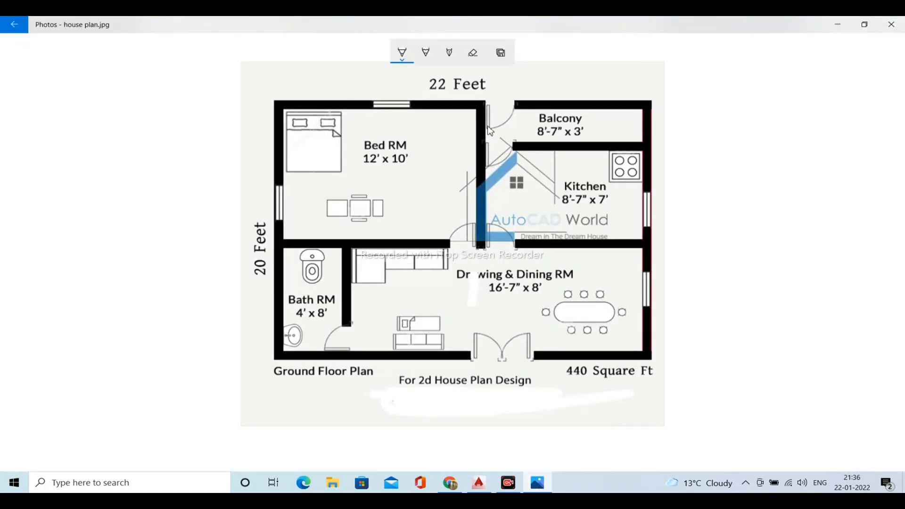
scroll(499, 120, "up", 4, "ctrl")
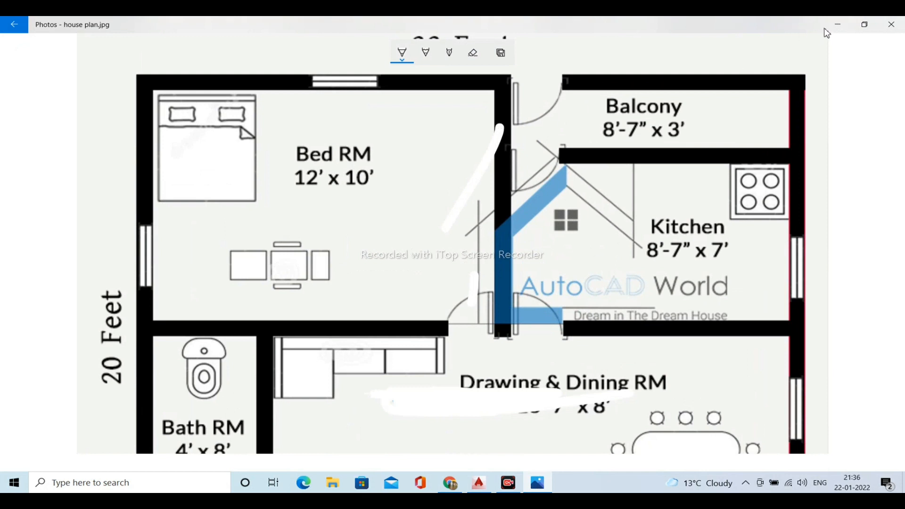
scroll(483, 189, "down", 4, "ctrl")
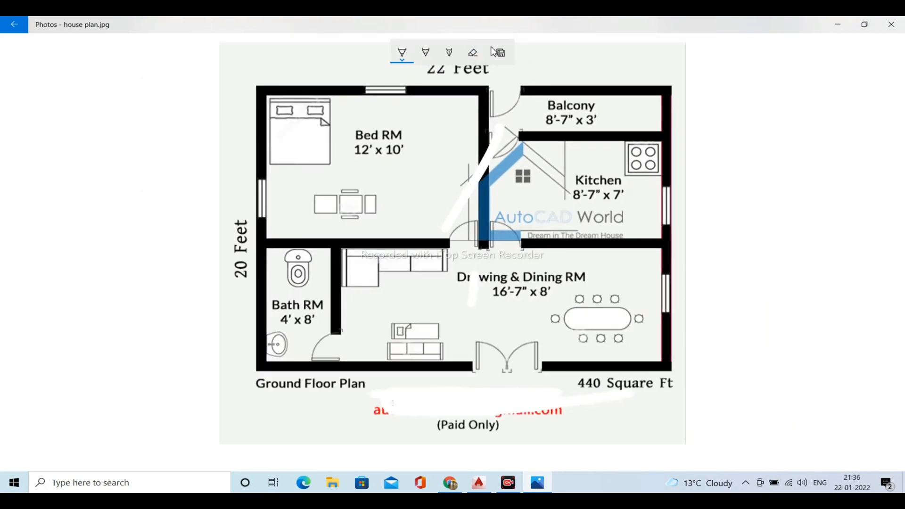
left_click(837, 24)
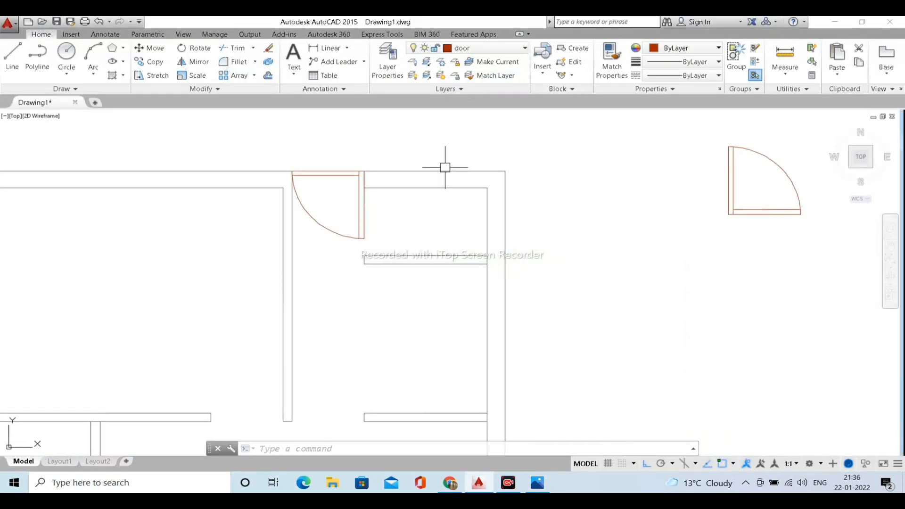
left_click(354, 224)
left_click(355, 225)
left_click(383, 228)
left_click(344, 214)
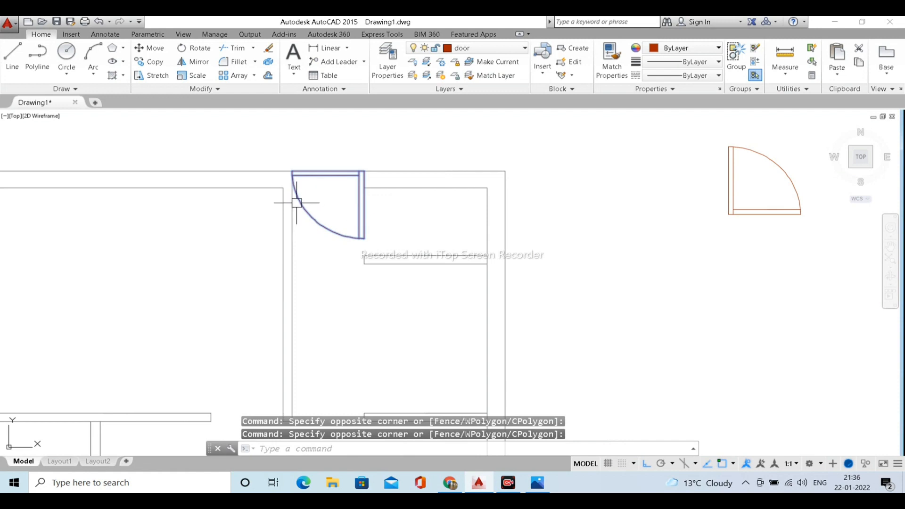
type("mi")
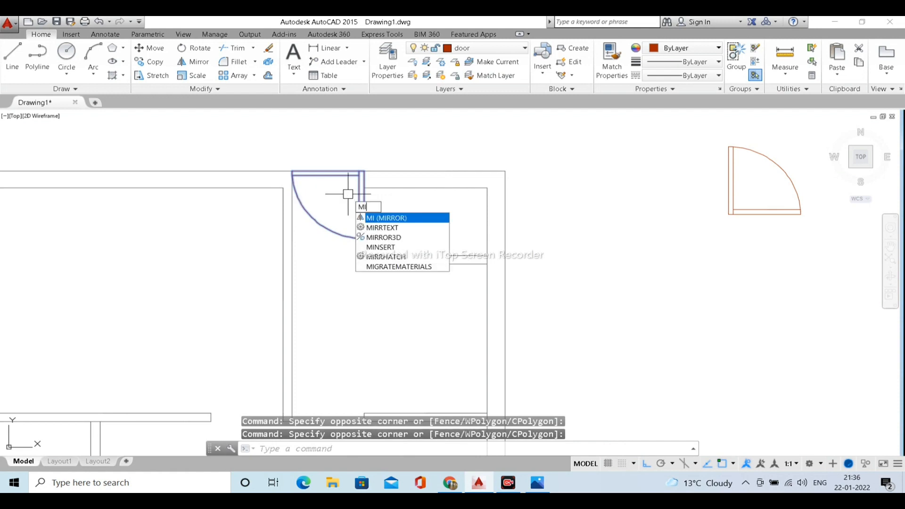
key("Return")
left_click(364, 171)
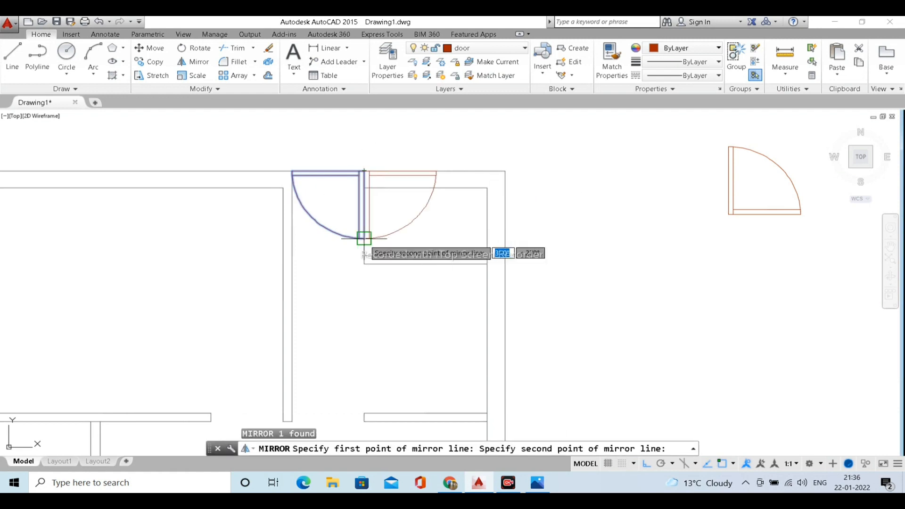
left_click(364, 307)
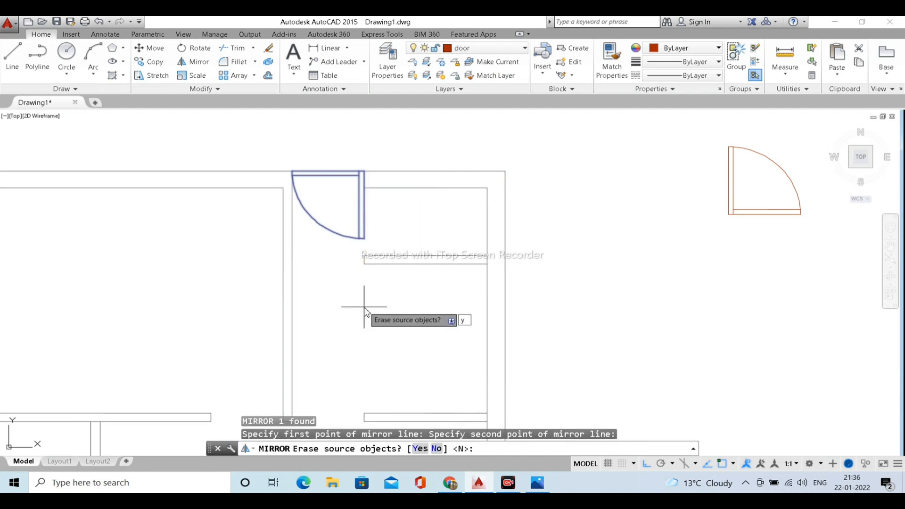
key("Return")
Move the mirrored door by its upper hinge corner to the bedroom wall side of the balcony opening.
left_click(391, 217)
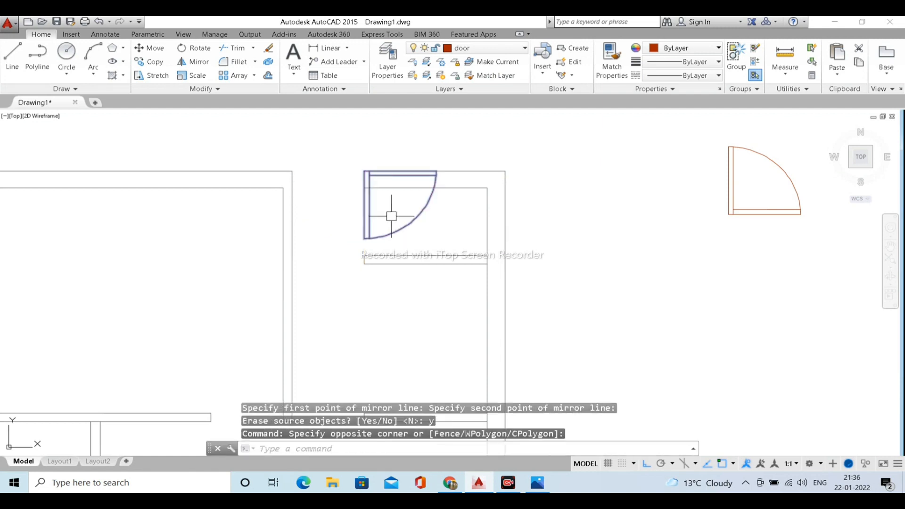
type("m")
key("Return")
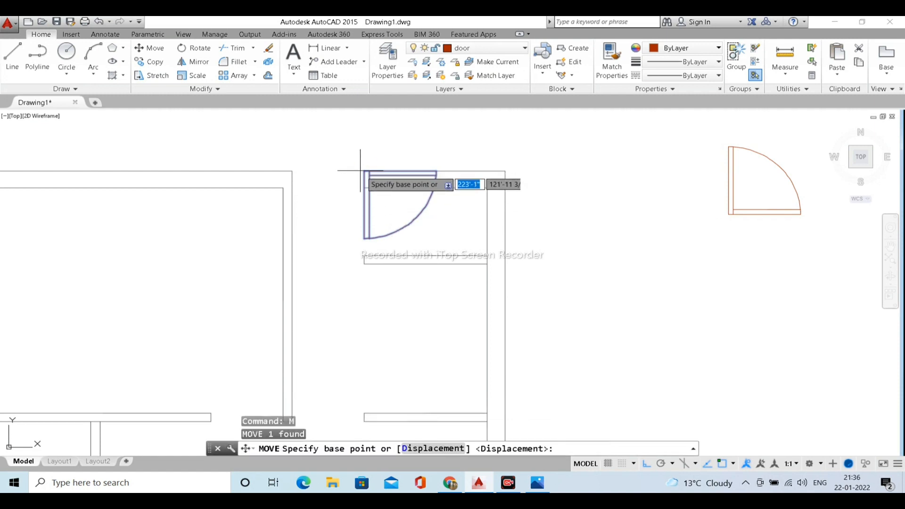
left_click(364, 171)
left_click(292, 171)
scroll(388, 145, "down", 3)
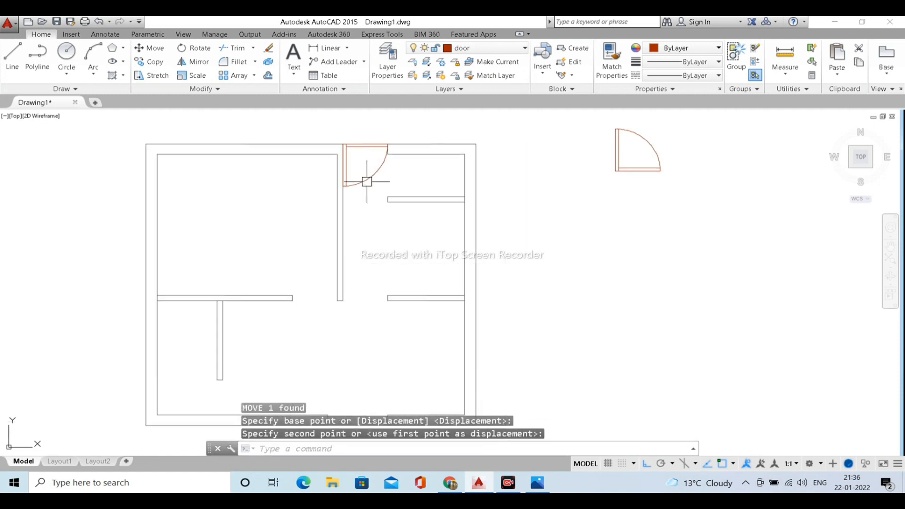
Check the house plan image, and copy the balcony door into the kitchen's upper and lower wall openings.
left_click(538, 420)
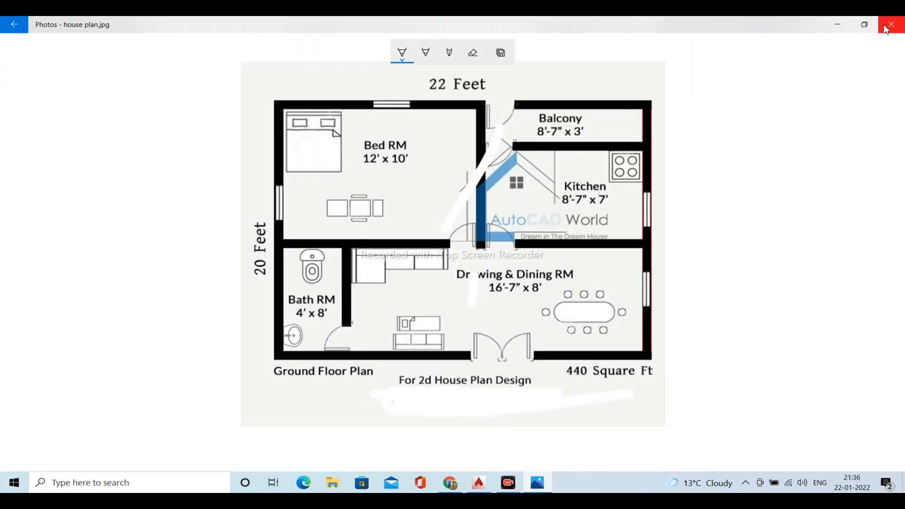
left_click(838, 24)
scroll(410, 127, "up", 2)
left_click(345, 173)
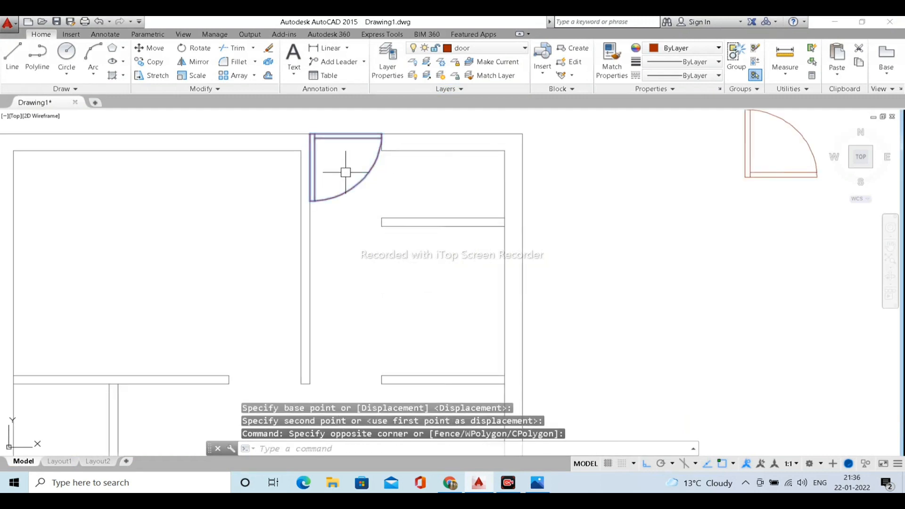
type("co")
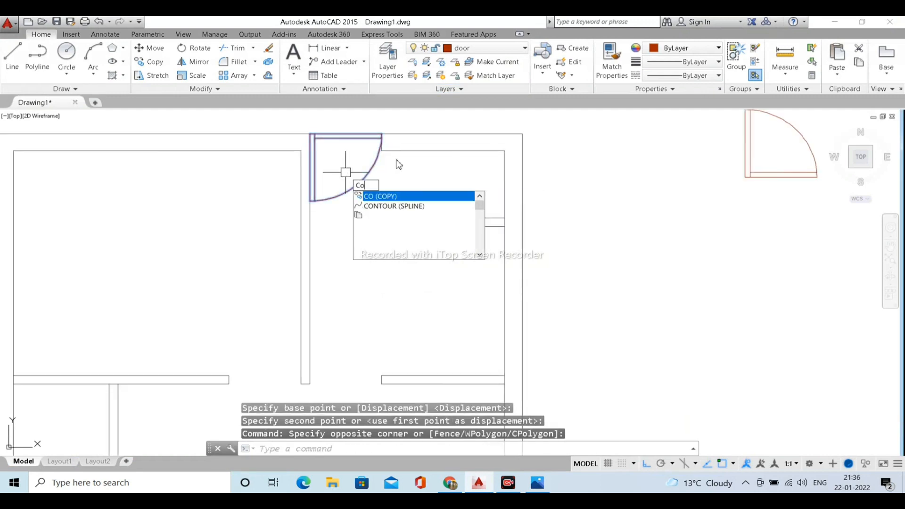
key("Return")
left_click(382, 134)
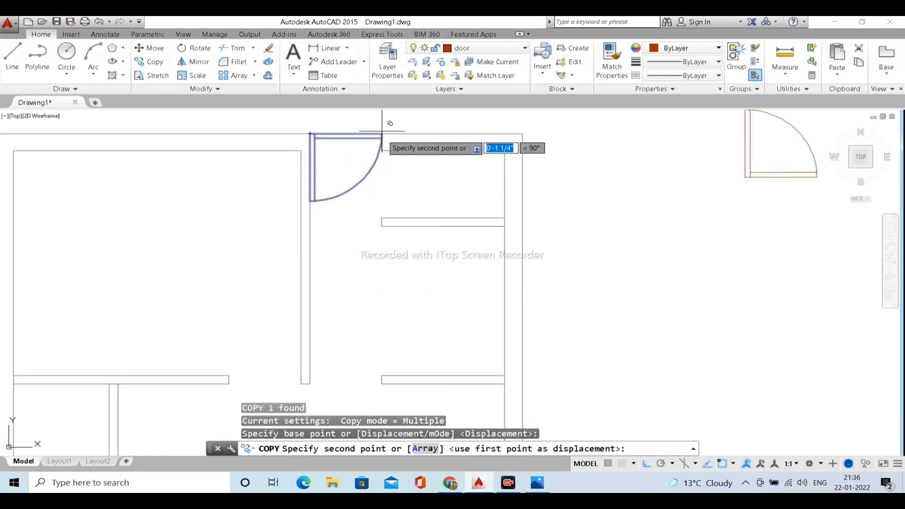
left_click(381, 217)
middle_click_drag(389, 277, 393, 146)
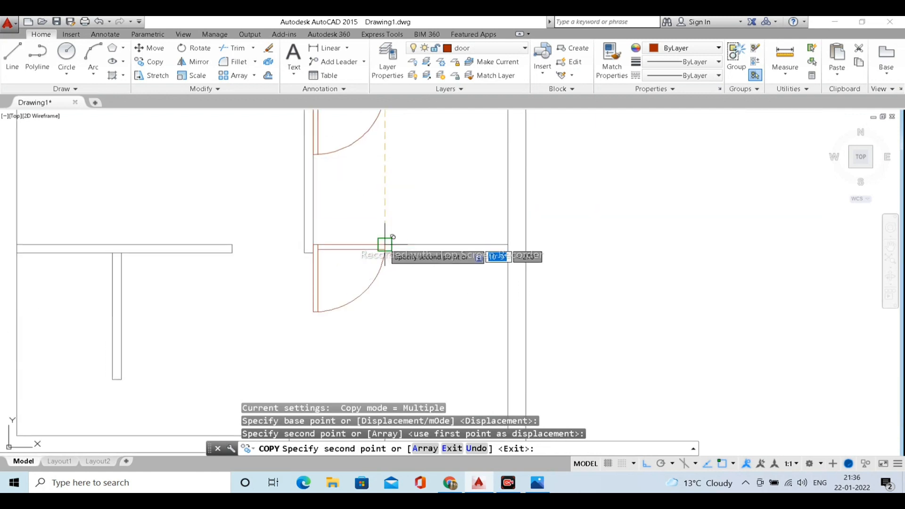
left_click(389, 237)
key("Escape")
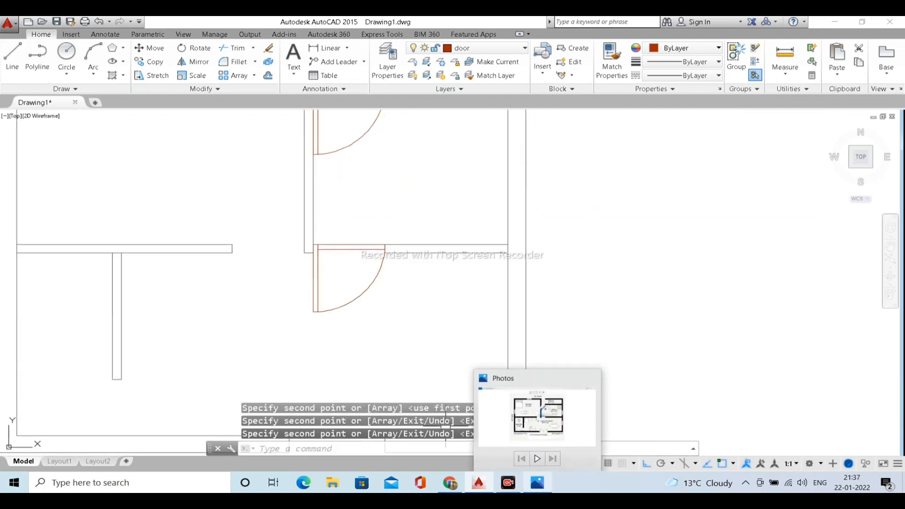
Check the kitchen's lower door in the house plan image, and mirror its copy about the horizontal upper edge, erasing the source.
left_click(537, 490)
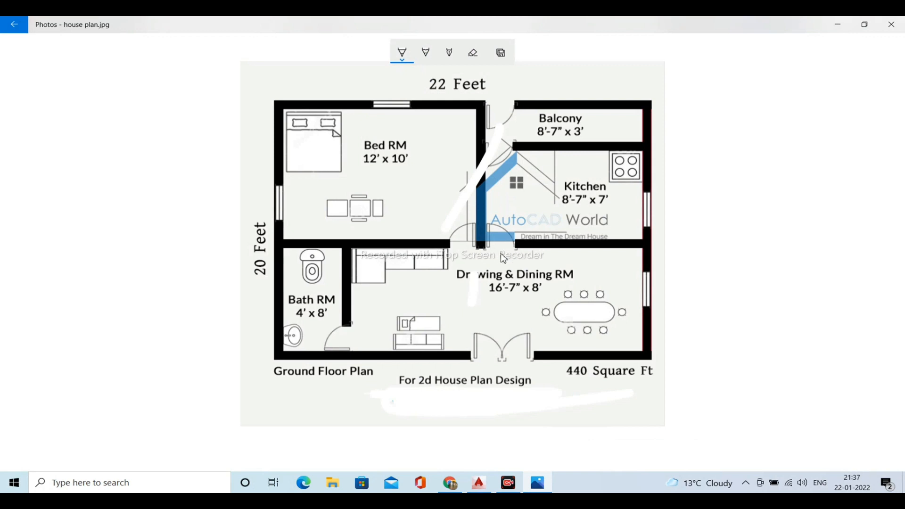
left_click(838, 24)
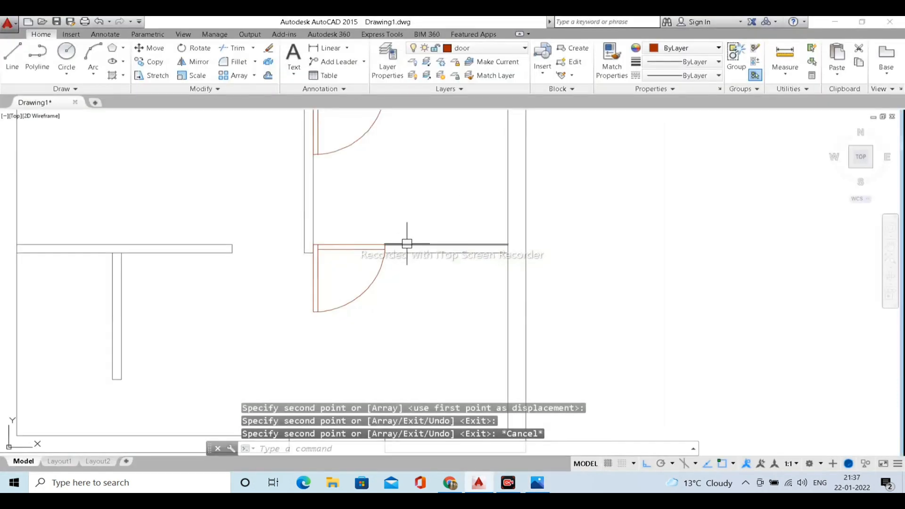
type("MI")
key("Return")
left_click(375, 246)
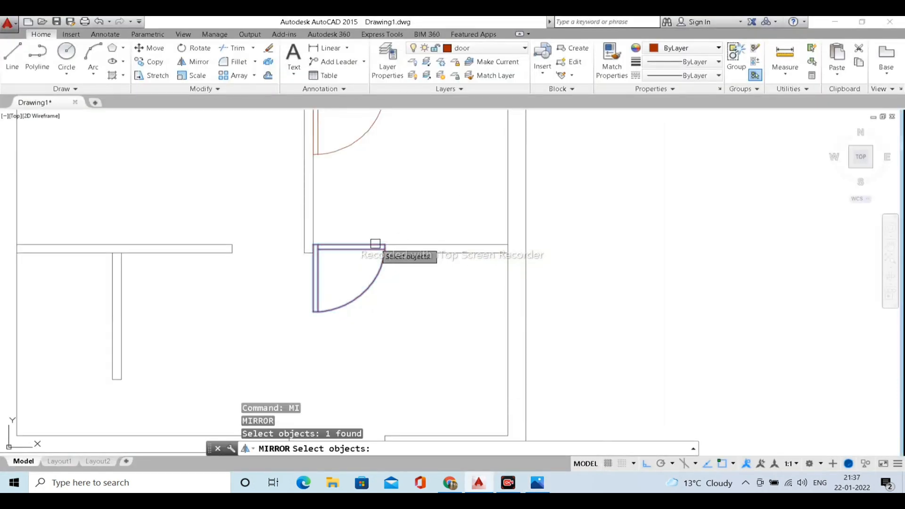
key("Return")
left_click(385, 244)
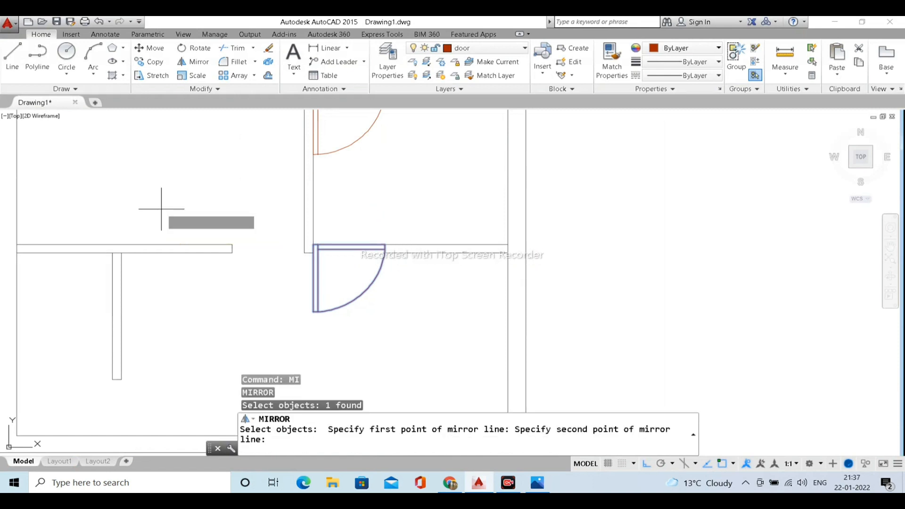
left_click(164, 210)
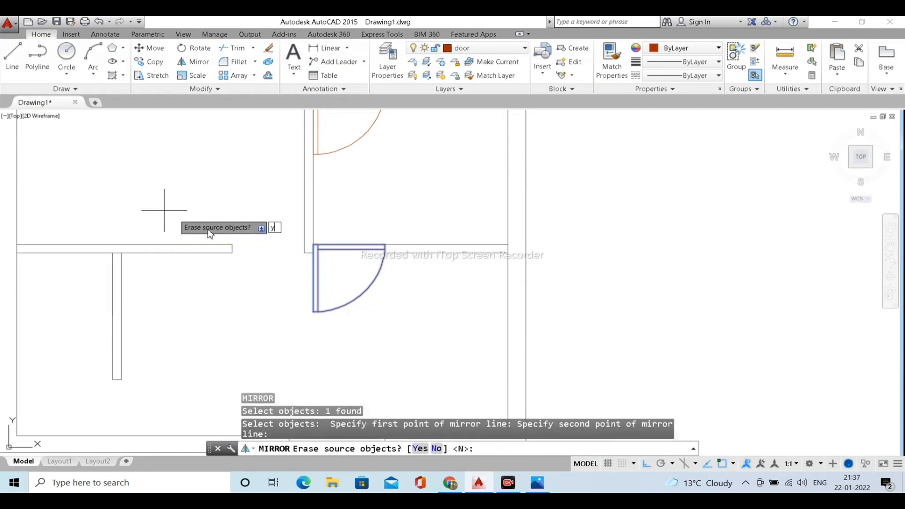
type("y")
key("Return")
Move the mirrored lower kitchen door down so its base aligns with the lower face of the kitchen wall.
left_click(358, 234)
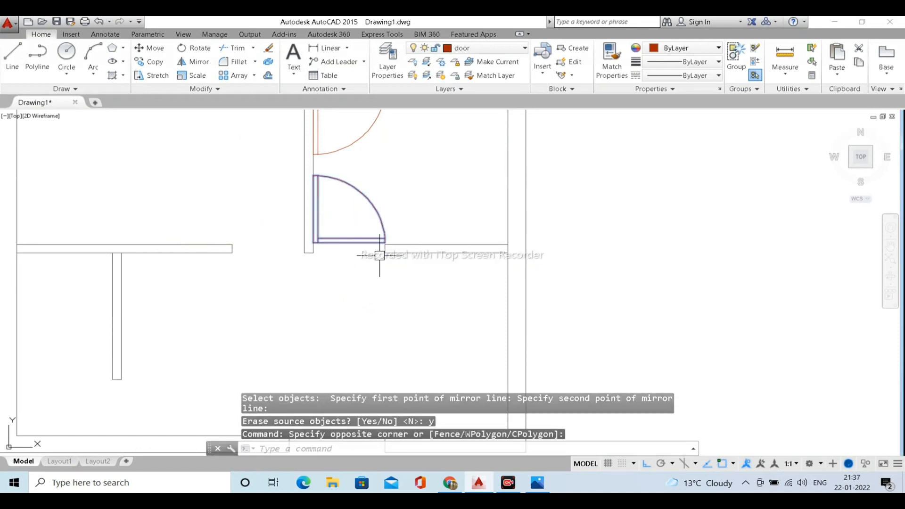
type("M")
key("Return")
scroll(384, 256, "up", 4)
left_click(386, 223)
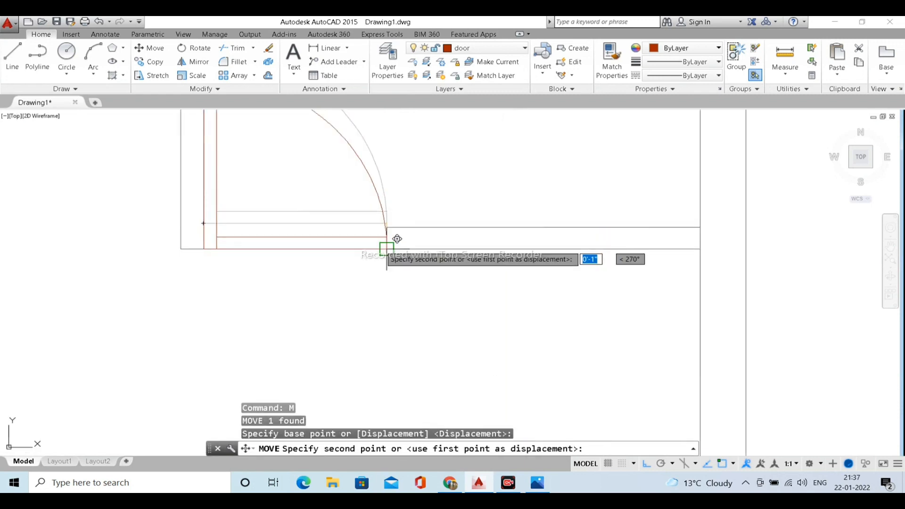
left_click(448, 234)
scroll(443, 262, "down", 5)
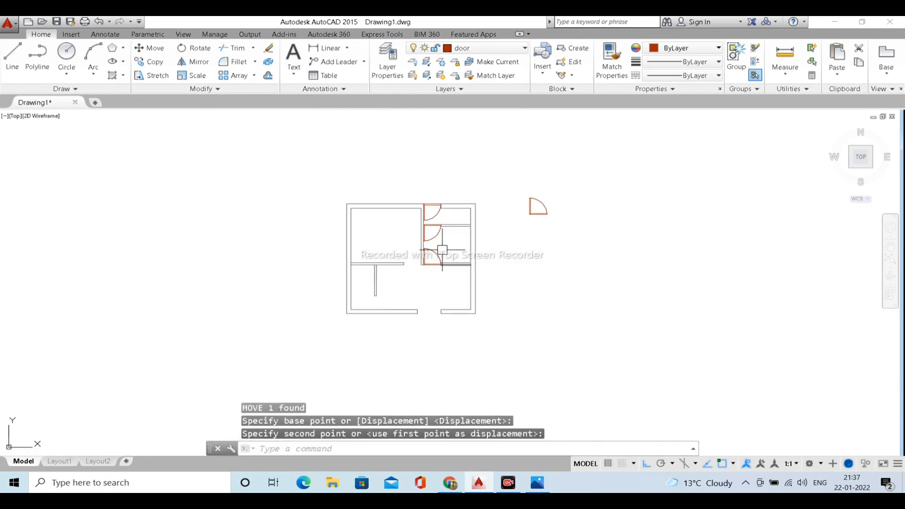
Mirror the lower kitchen door about the vertical centreline of the bedroom-kitchen wall into the bedroom opening, keeping the source.
scroll(442, 250, "up", 2)
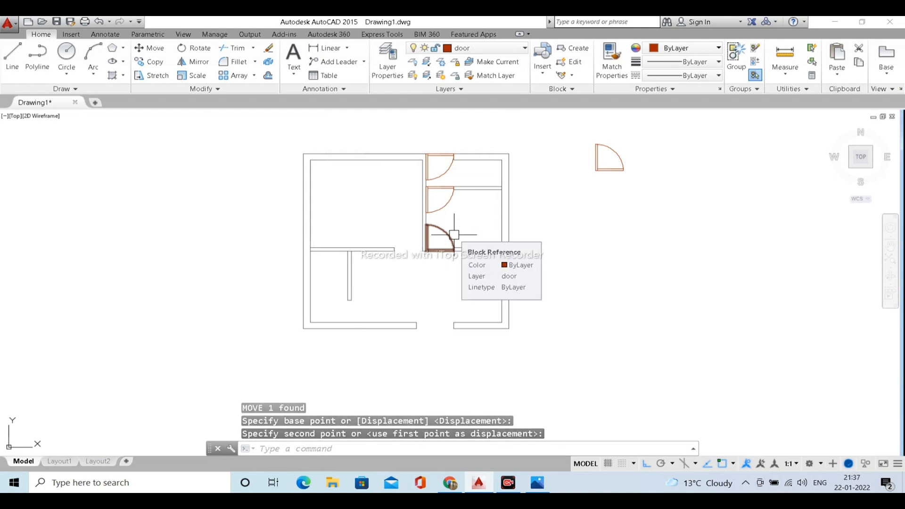
scroll(415, 244, "up", 2)
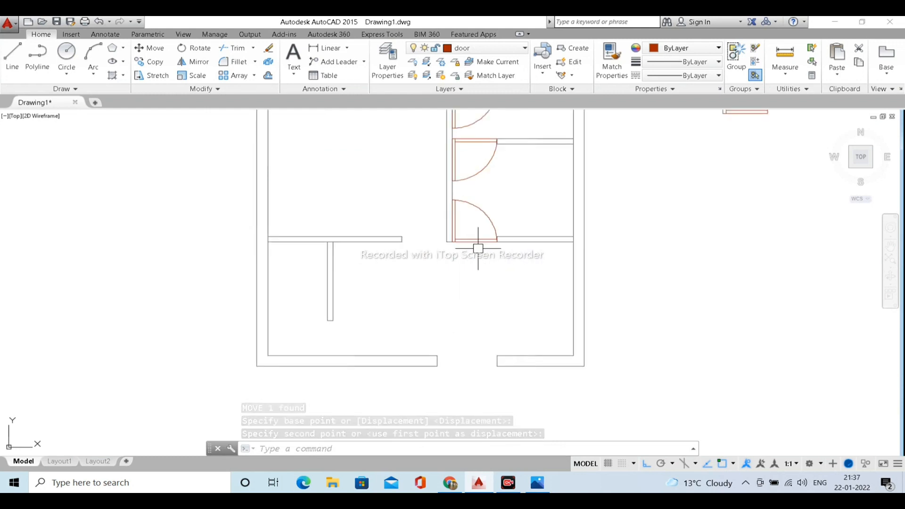
scroll(417, 227, "up", 3)
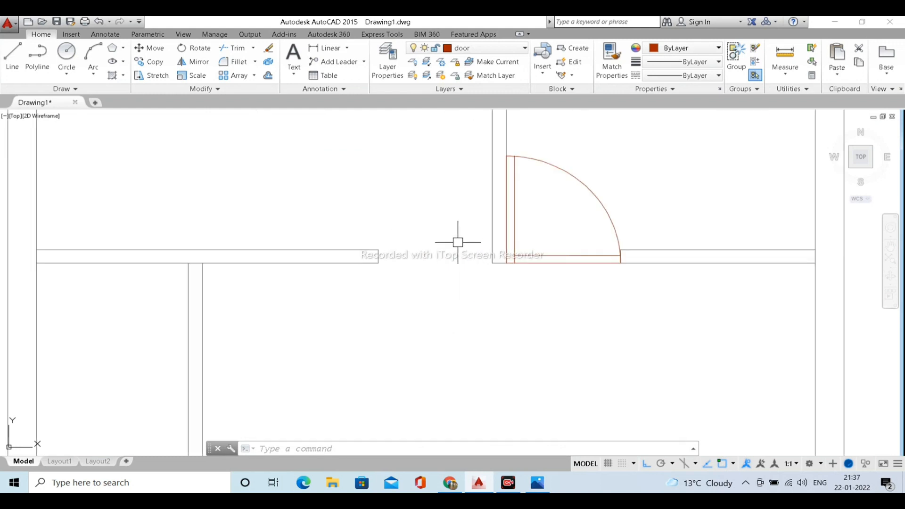
left_click(552, 304)
left_click(539, 217)
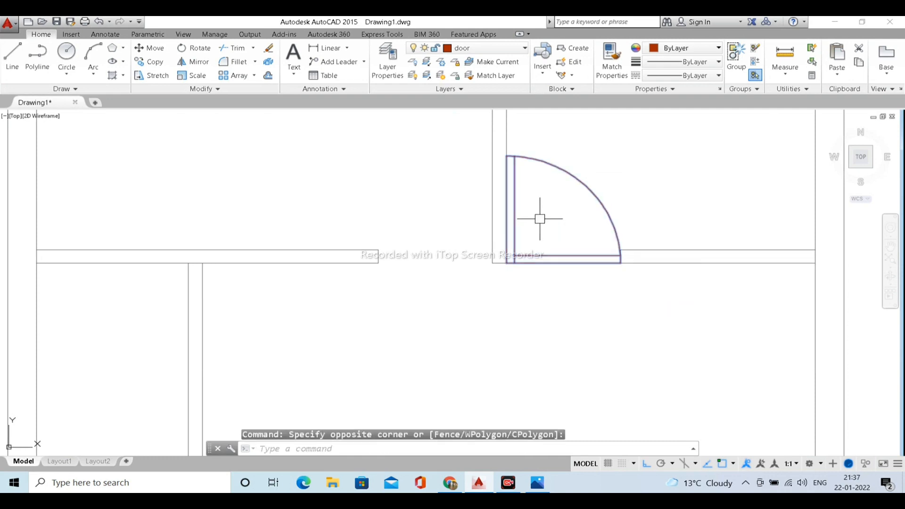
type("mi")
key("Return")
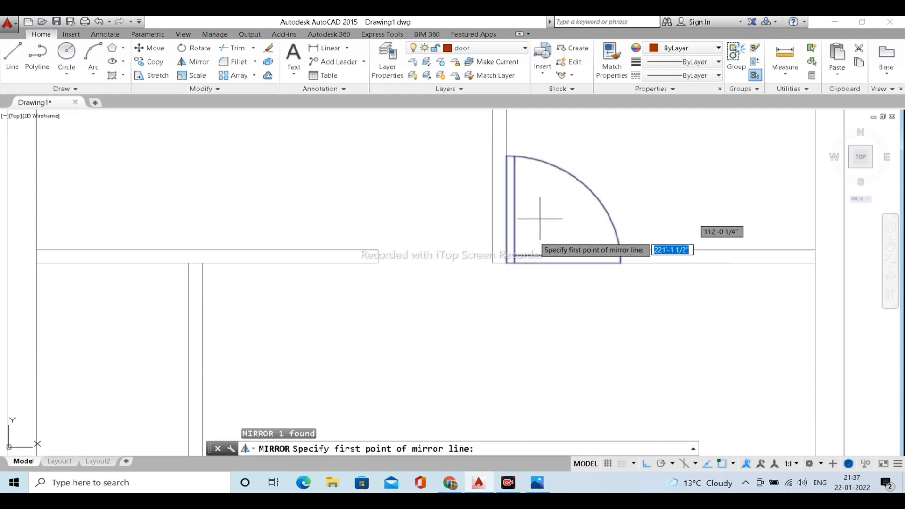
scroll(492, 276, "up", 3)
left_click(511, 240)
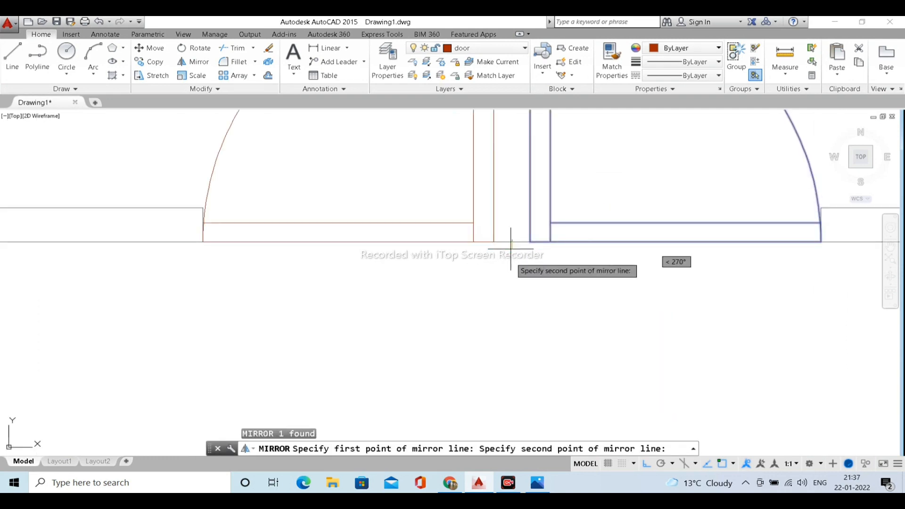
left_click(507, 346)
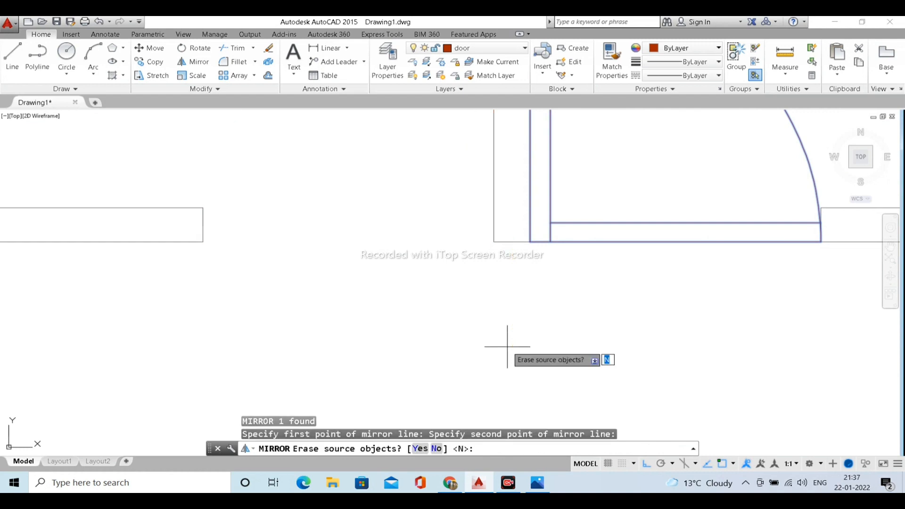
key("Return")
scroll(505, 346, "down", 6)
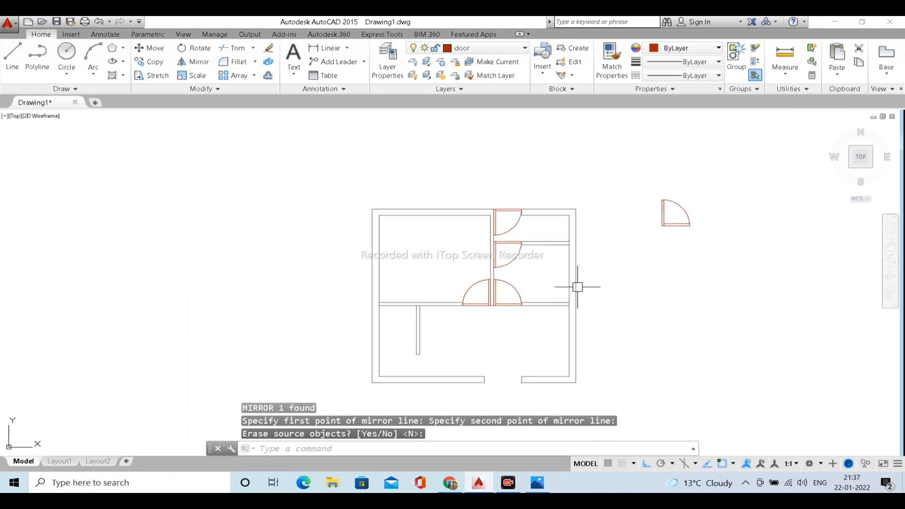
Check the bathroom door in the house plan image, and inspect the spare door and the bathroom opening in the drawing.
middle_click_drag(673, 291, 608, 267)
left_click(542, 480)
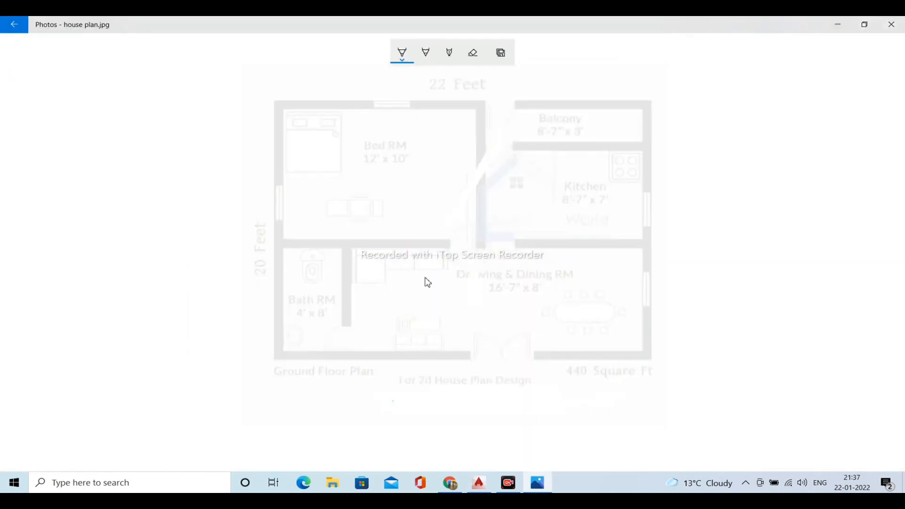
left_click(839, 26)
scroll(612, 161, "up", 4)
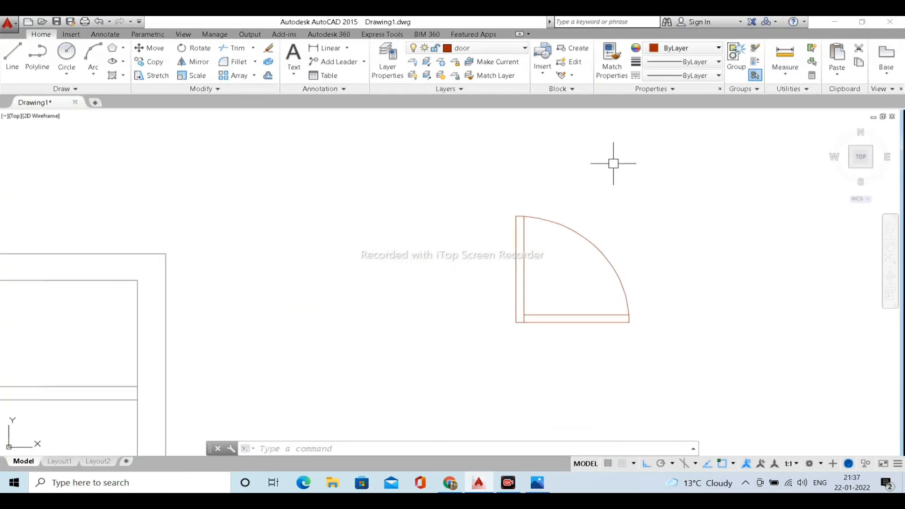
scroll(566, 202, "down", 1)
scroll(489, 200, "down", 1)
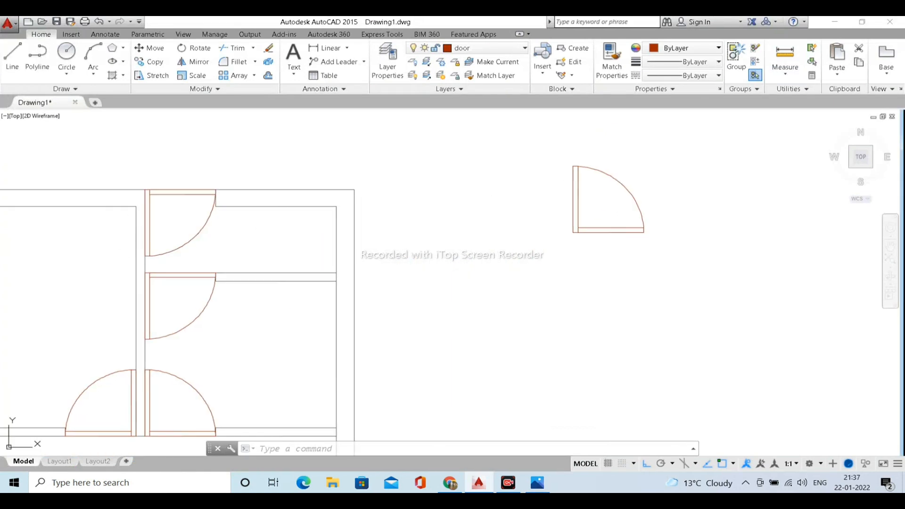
middle_click_drag(215, 282, 283, 217)
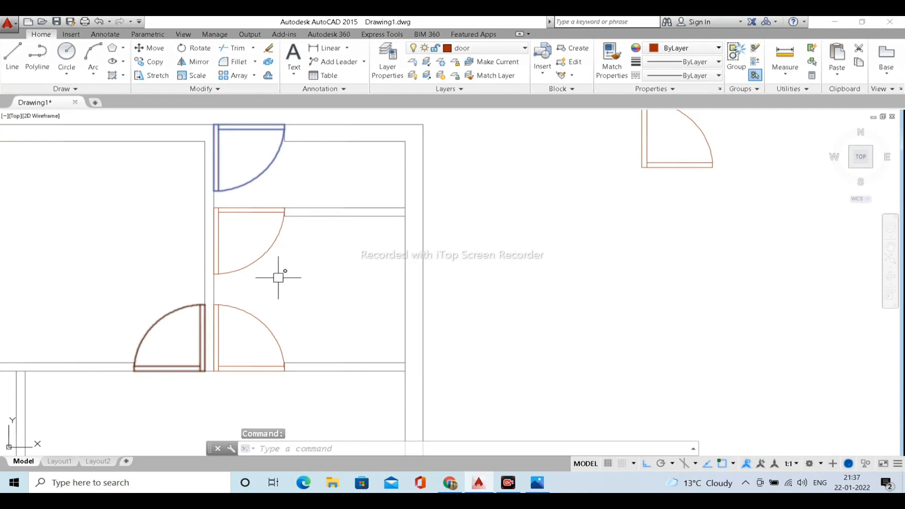
middle_click_drag(279, 273, 181, 301)
key("Escape")
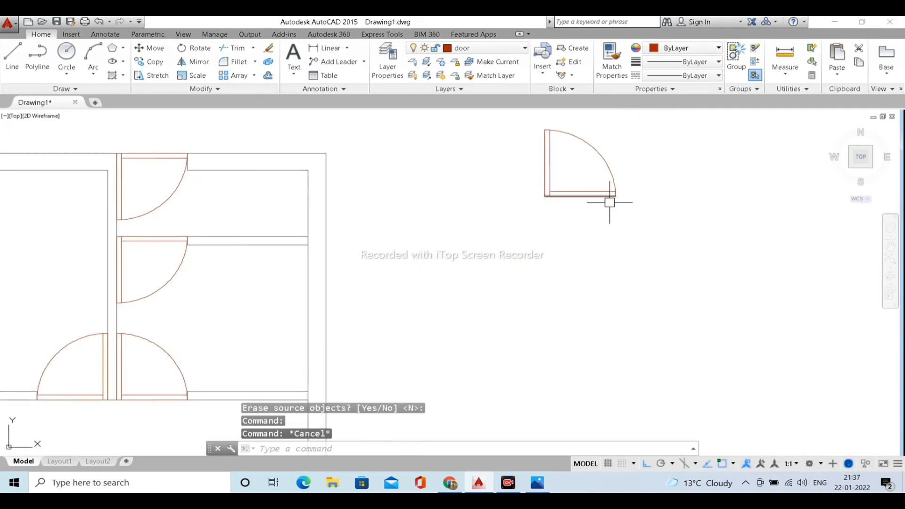
scroll(576, 200, "down", 4)
scroll(338, 313, "up", 3)
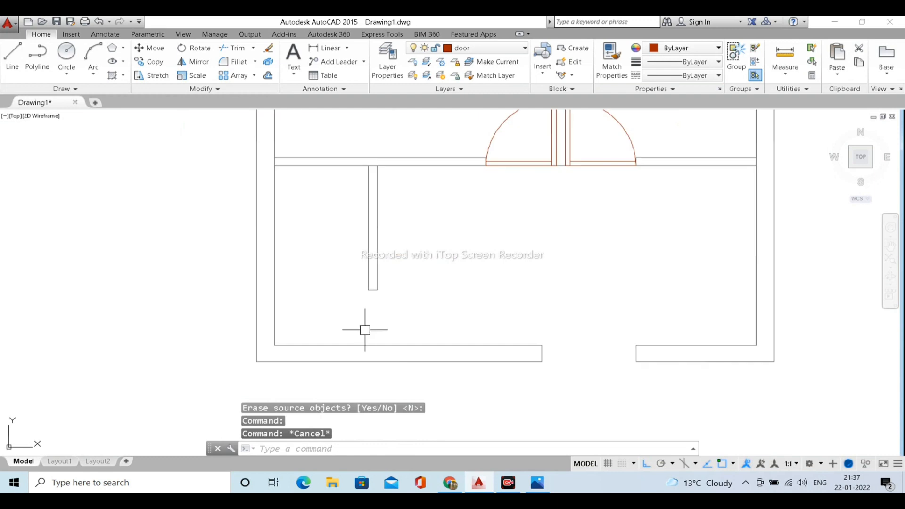
scroll(446, 315, "down", 3)
middle_click_drag(447, 317, 356, 331)
scroll(578, 147, "up", 3)
scroll(581, 194, "up", 2)
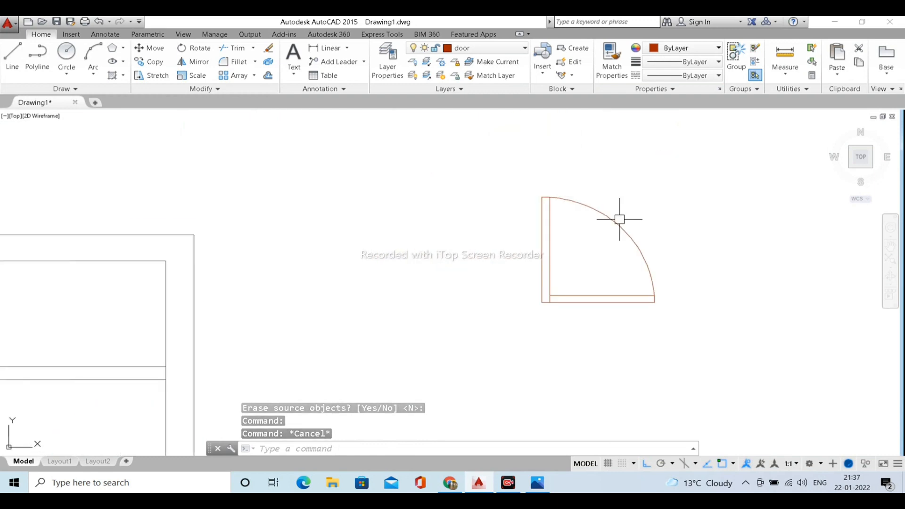
Stretch the upper part of the spare door outside the plan 6" downward to shorten its height.
left_click(721, 234)
left_click(414, 140)
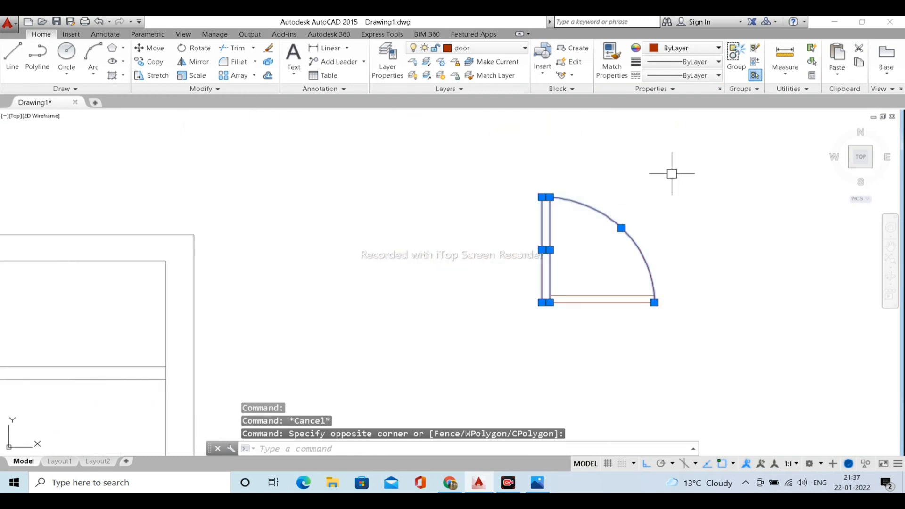
key("Return")
left_click(694, 178)
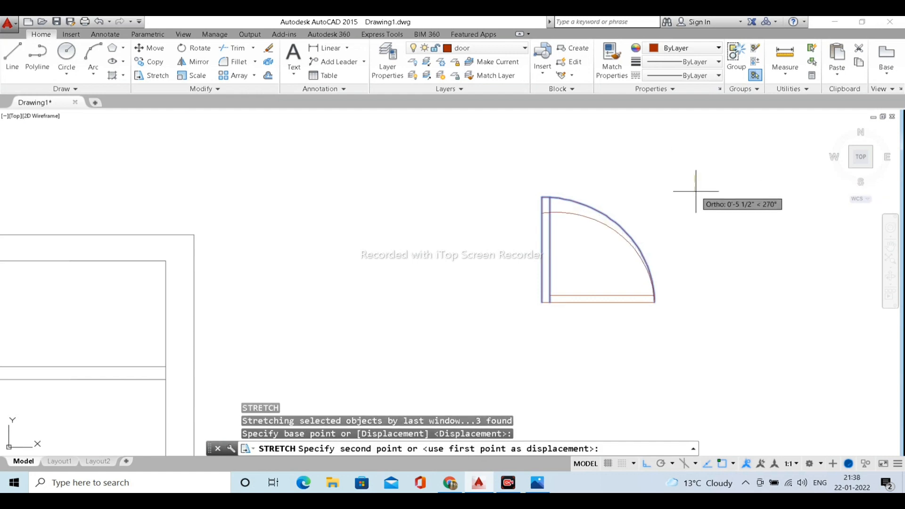
type("6")
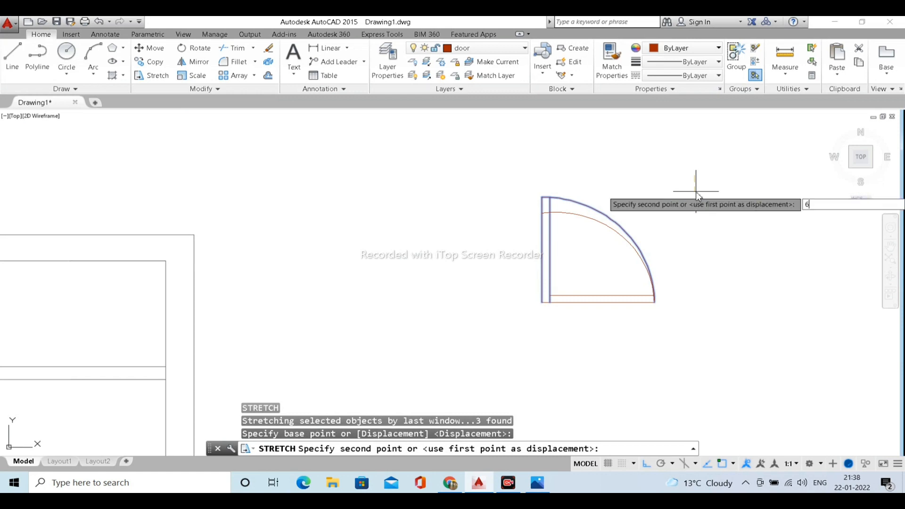
type("\"")
key("Return")
Stretch the right end of the spare door 6" inward to reduce its width.
left_click(698, 322)
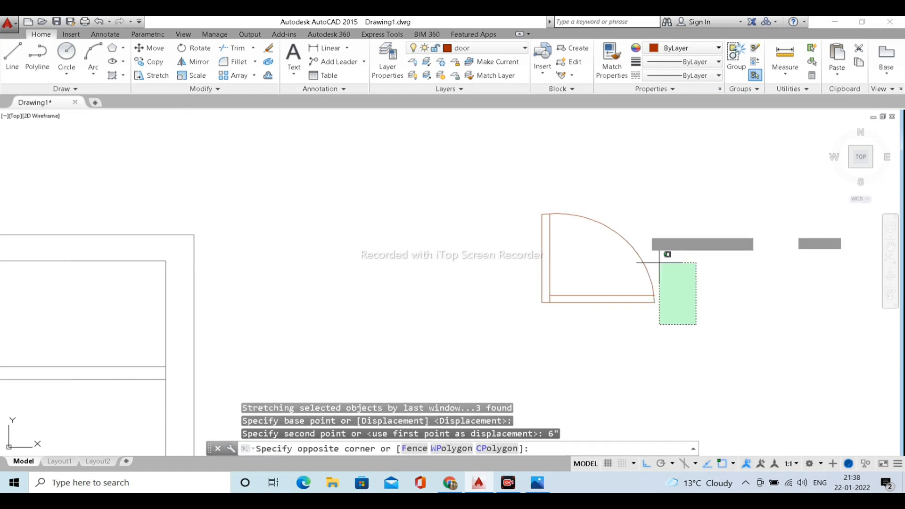
left_click(642, 259)
key("Return")
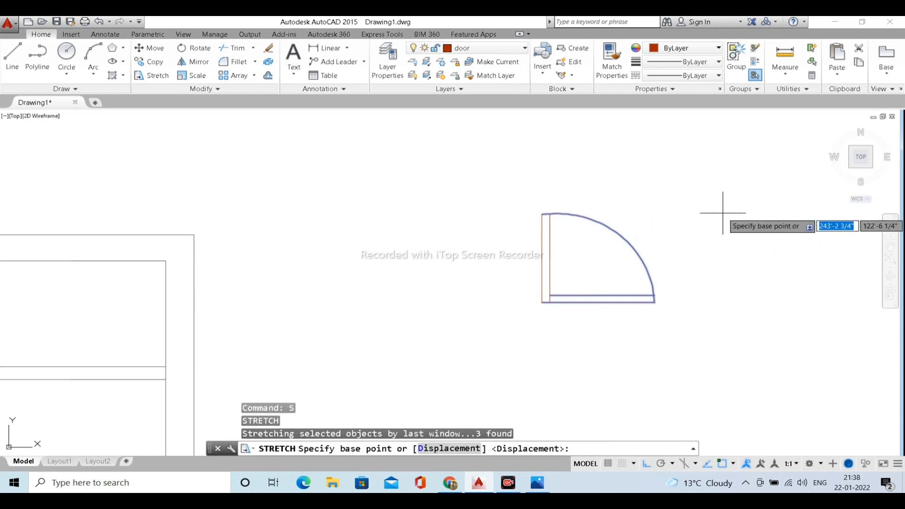
left_click(720, 211)
type("6")
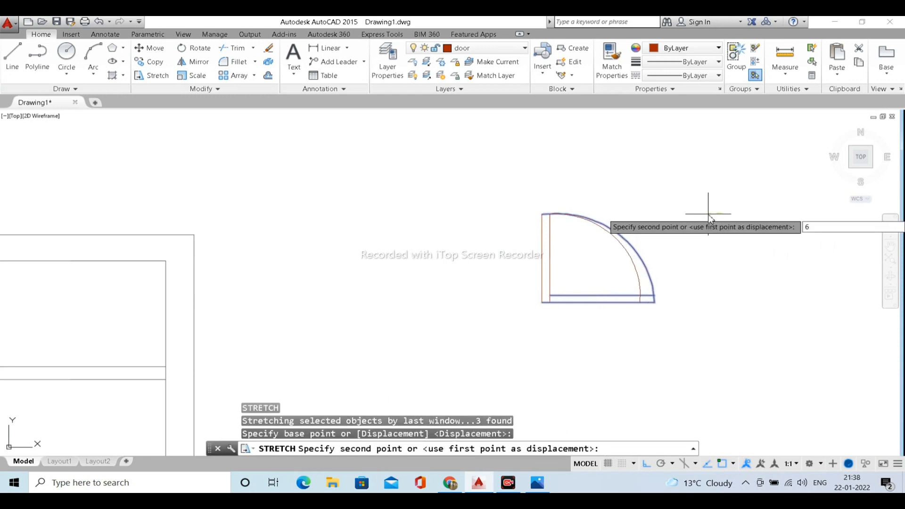
key("Return")
Define all the lines and the arc of the reduced spare door as a block named toilet door.
scroll(707, 210, "down", 4)
left_click(697, 259)
left_click(608, 209)
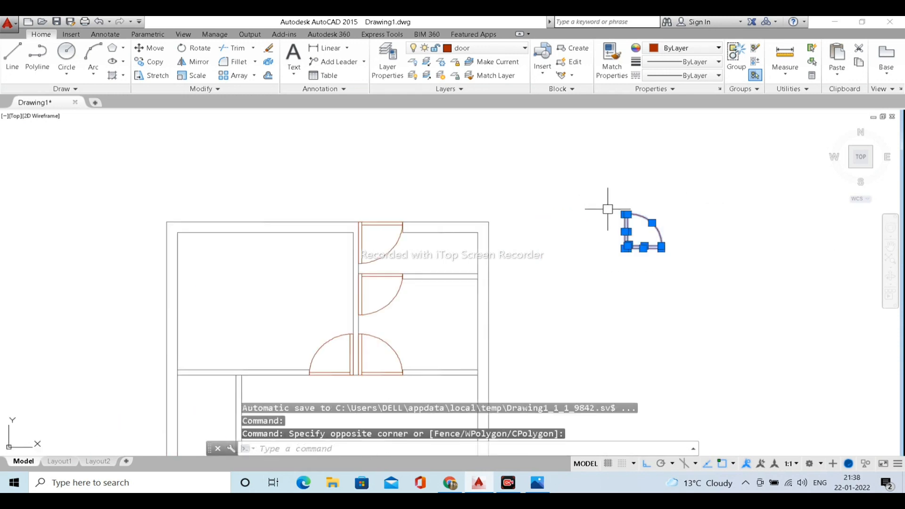
type("b")
key("Return")
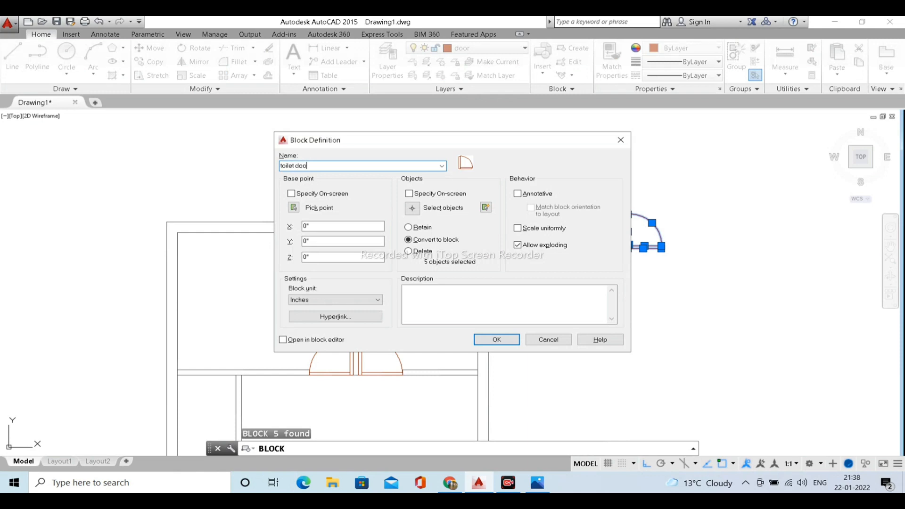
key("Return")
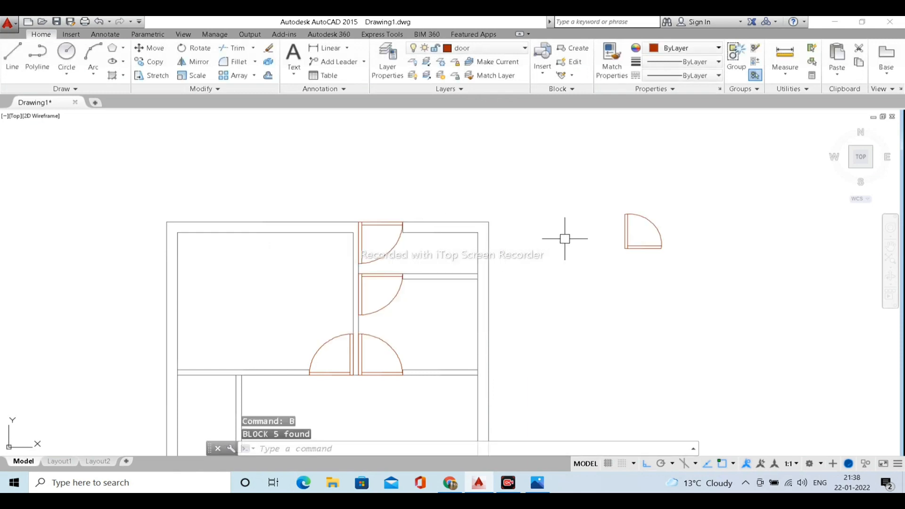
Move the toilet door block by its lower-left corner to the lower-right corner of the bathroom partition's free end.
left_click(623, 247)
type("m")
key("Return")
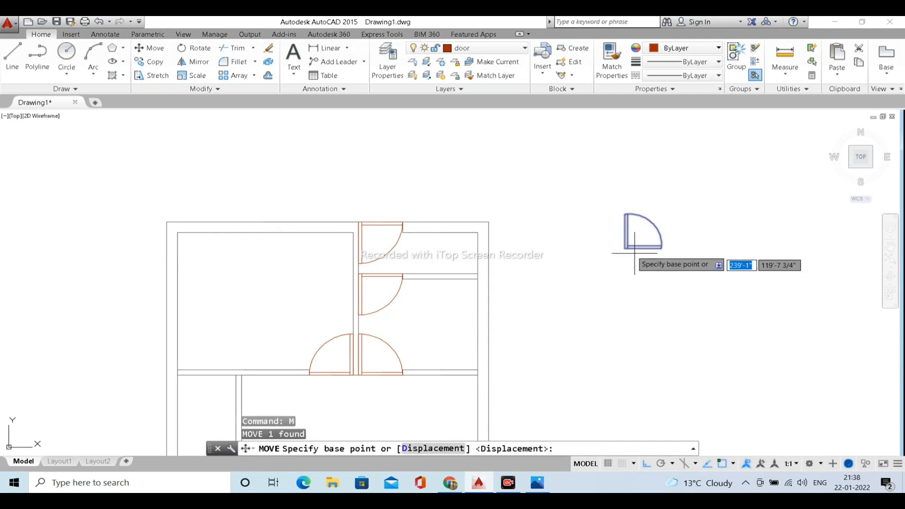
left_click(623, 248)
middle_click_drag(319, 343, 392, 157)
scroll(306, 270, "up", 4)
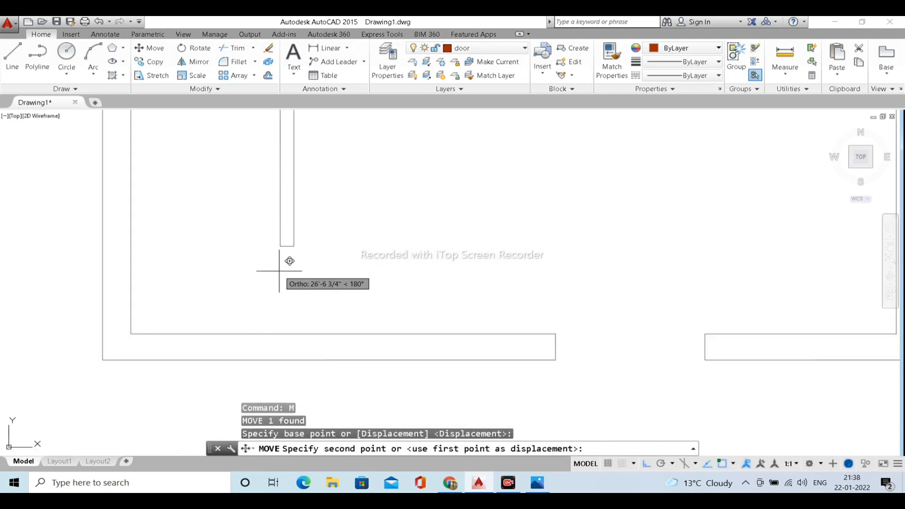
left_click(302, 240)
Rotate the toilet door a quarter turn counterclockwise about its corner on the partition end so it swings into the bathroom.
left_click(397, 276)
left_click(384, 236)
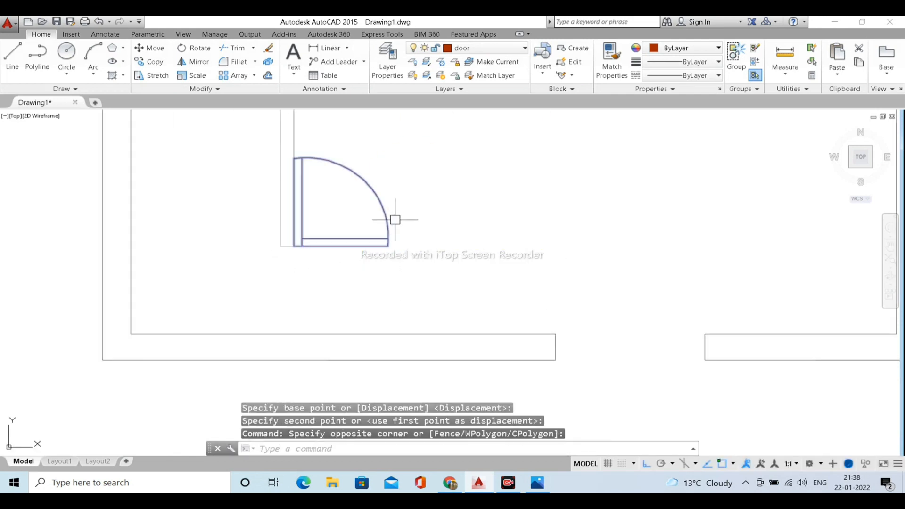
type("ro")
key("Return")
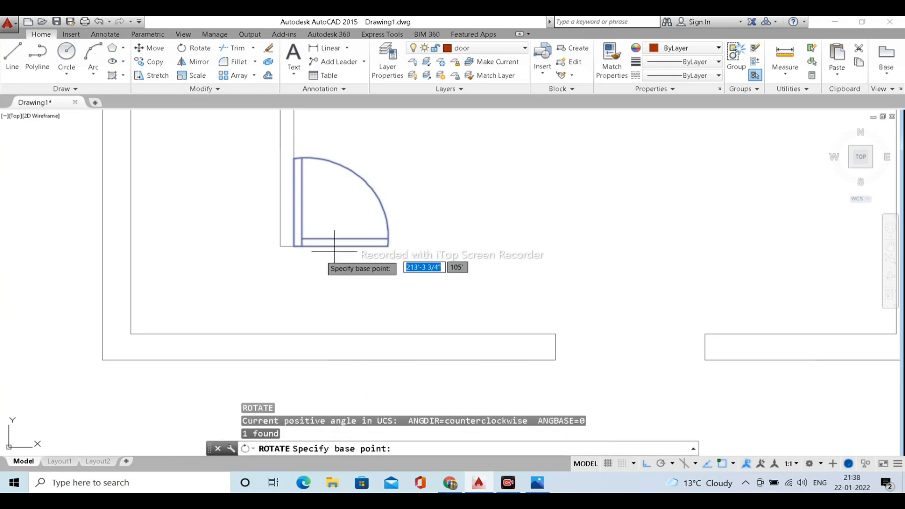
left_click(294, 246)
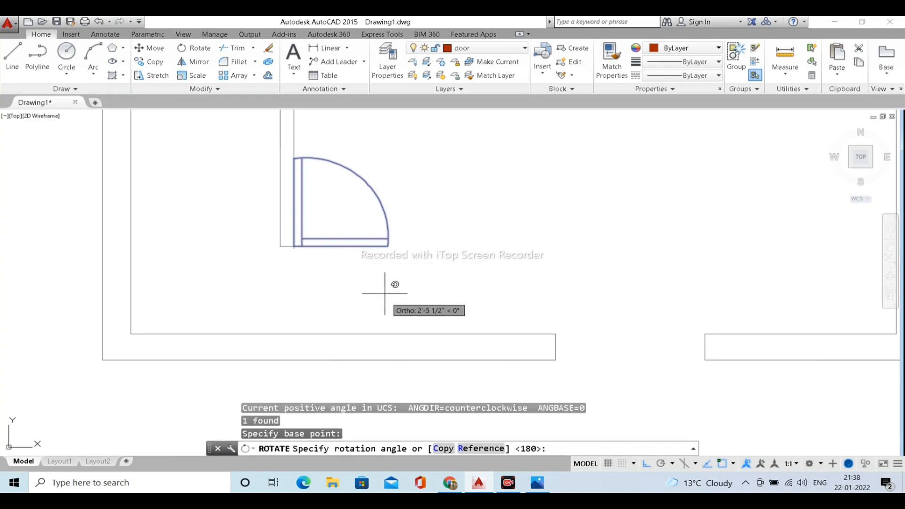
left_click(271, 122)
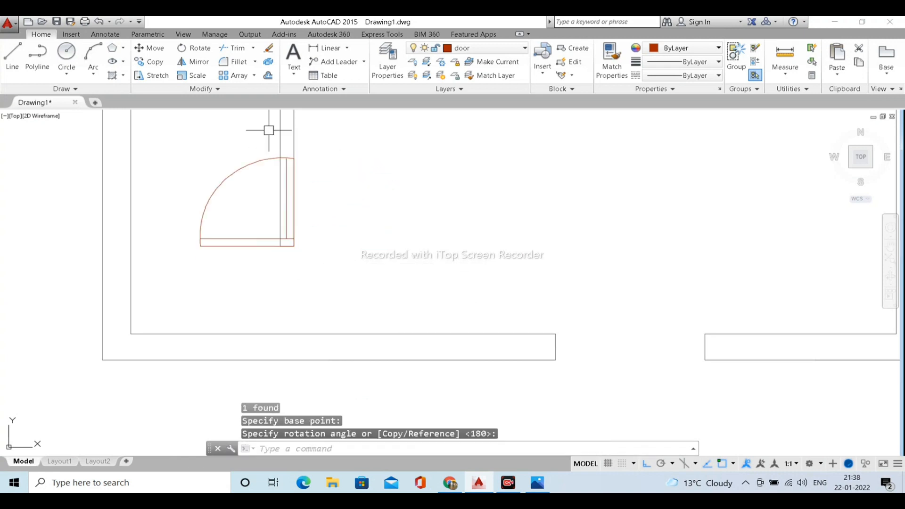
Move the toilet door down by its upper-right corner to the partition's lower-right corner, filling the bathroom opening.
left_click(249, 271)
left_click(230, 221)
type("m")
key("Return")
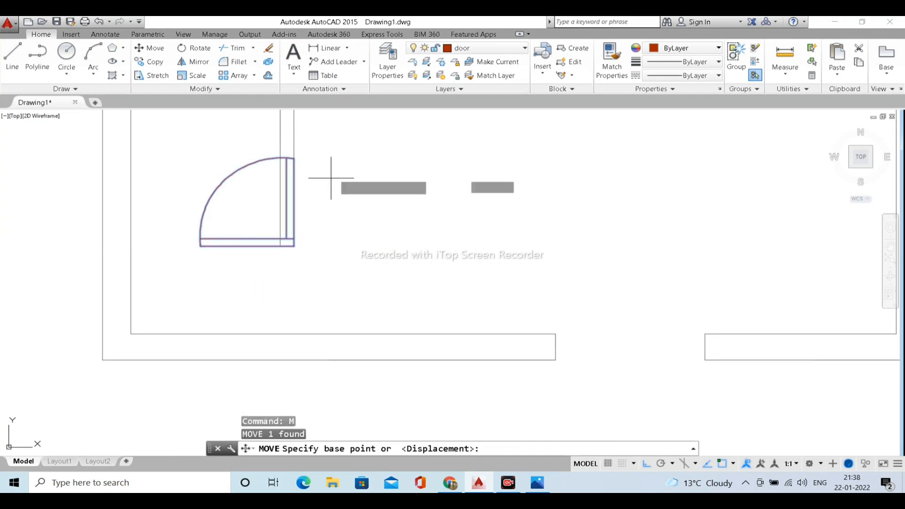
left_click(294, 157)
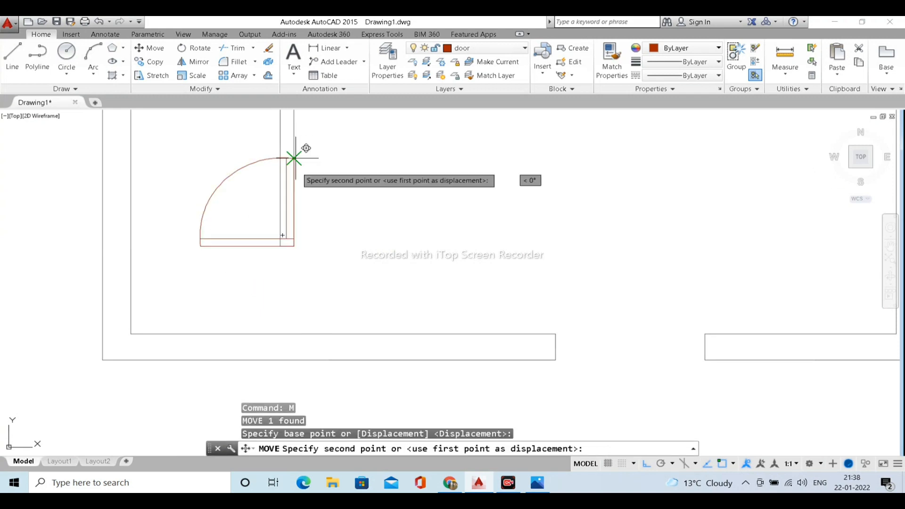
left_click(303, 239)
scroll(390, 269, "down", 3)
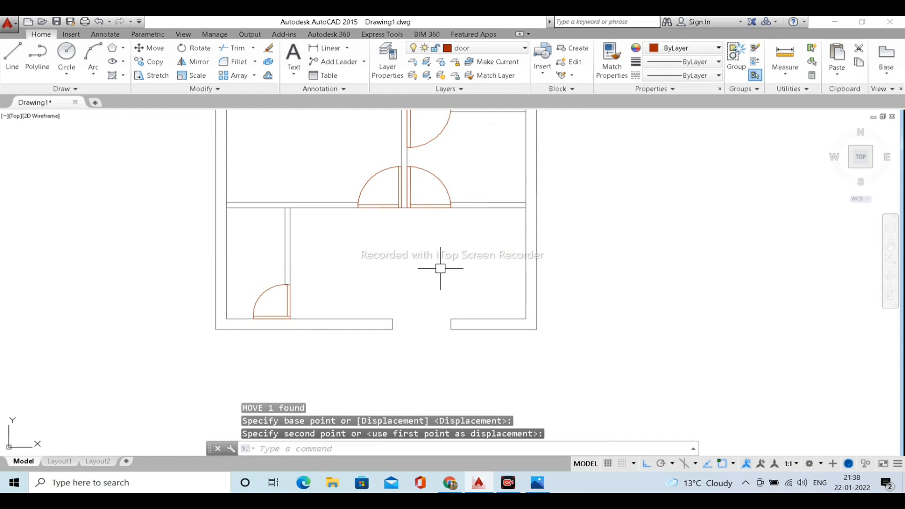
scroll(441, 268, "down", 3)
scroll(564, 222, "up", 1)
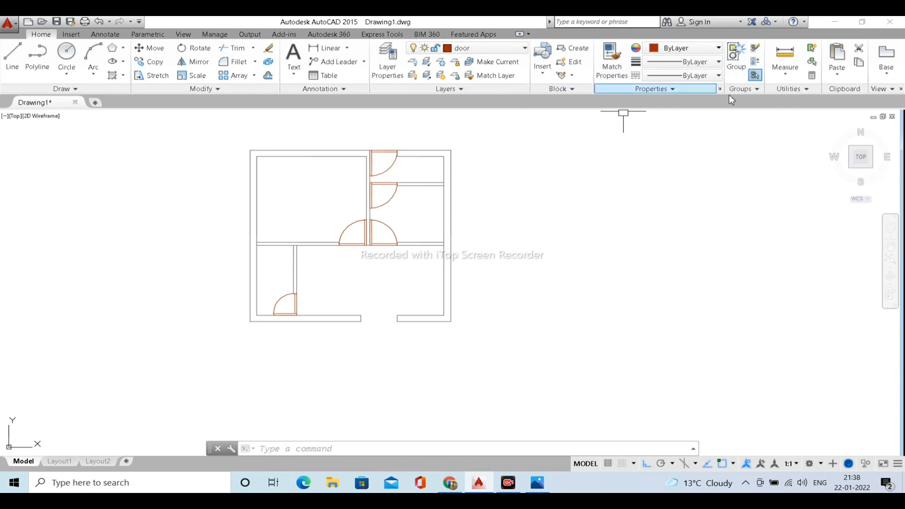
Open the door01 block definition of the balcony door in the Block Editor.
left_click(386, 169)
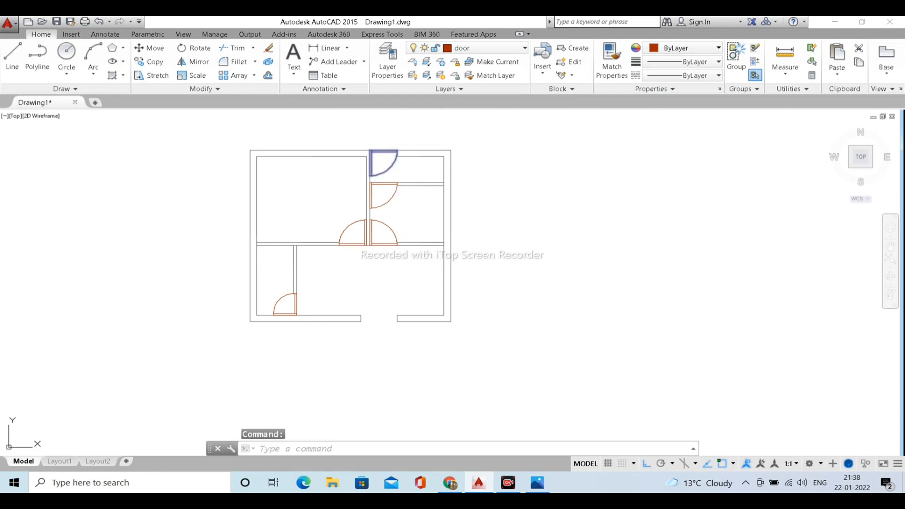
double_click(387, 169)
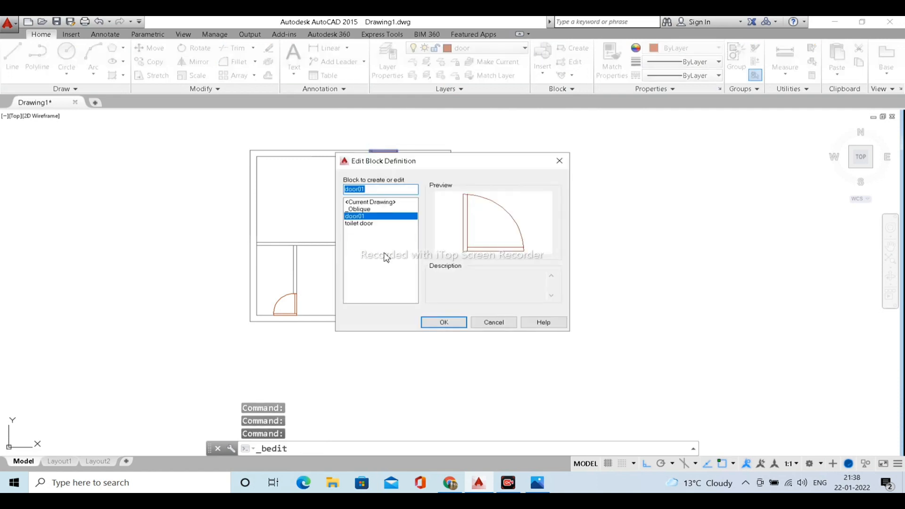
left_click(361, 224)
left_click(357, 217)
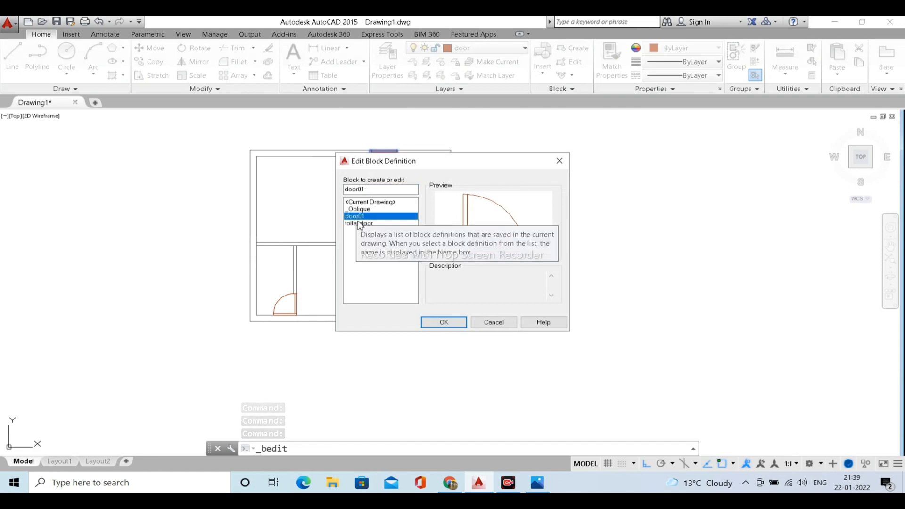
key("Down")
left_click(357, 216)
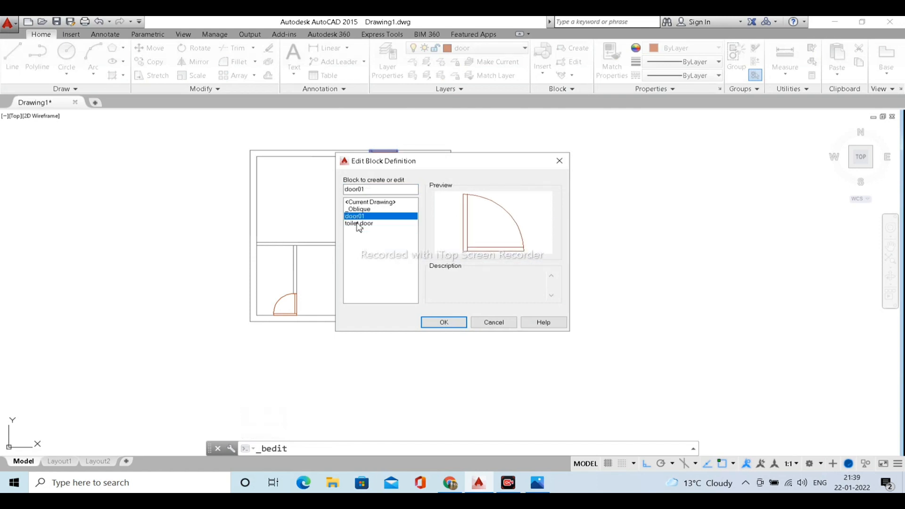
left_click(441, 323)
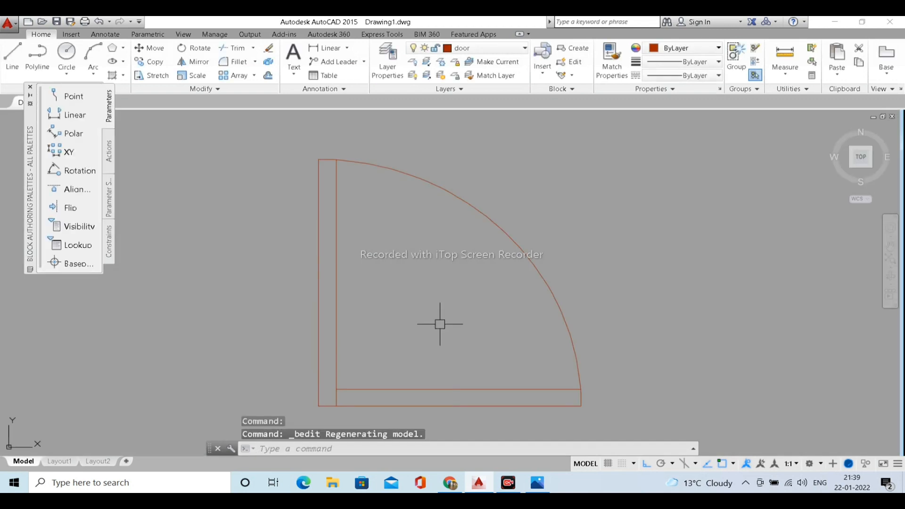
Stretch the midpoint of the door's swing arc up and outward so the arc bulges well beyond a quarter circle.
middle_click_drag(258, 267, 338, 270)
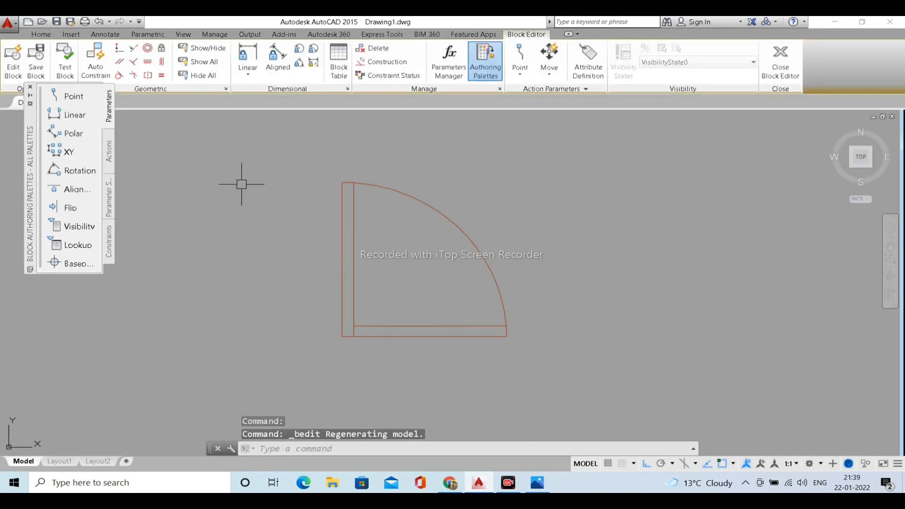
left_click(471, 238)
left_click(458, 228)
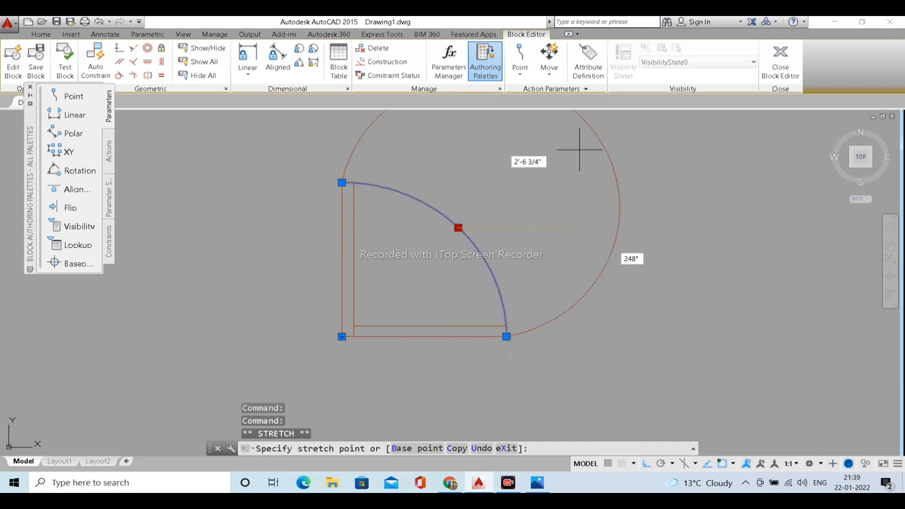
left_click(531, 158)
scroll(562, 244, "down", 2)
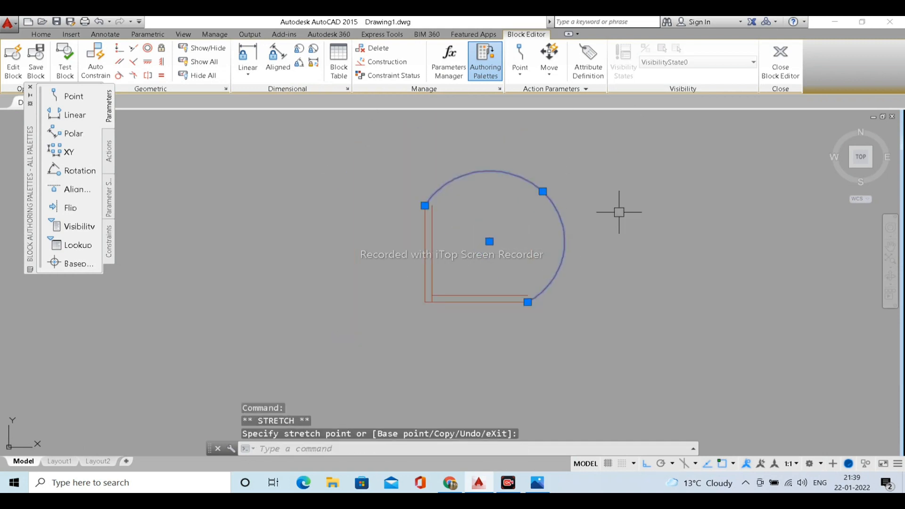
Close the Block Editor and save the changes to door01.
left_click(786, 72)
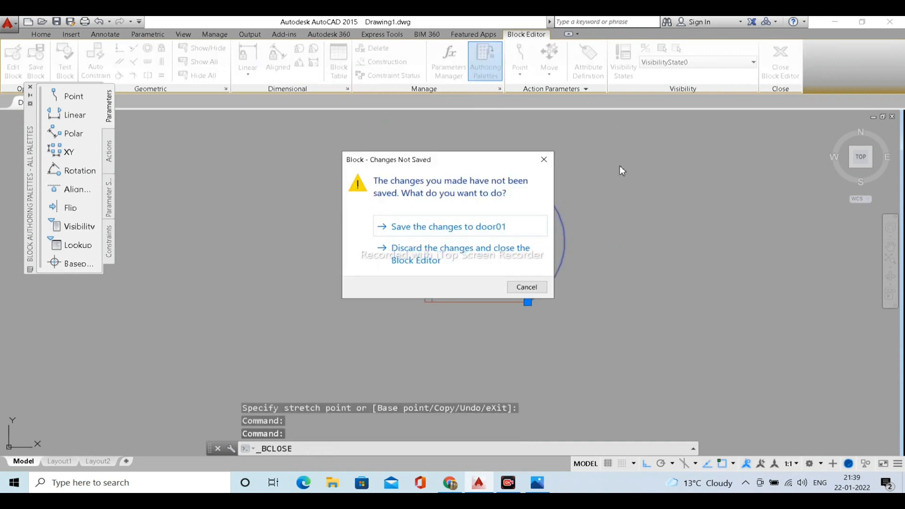
left_click(544, 160)
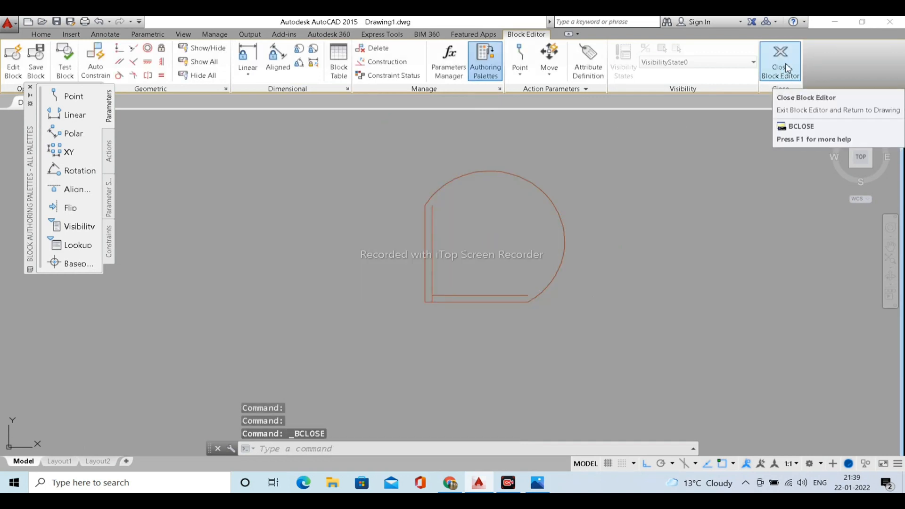
left_click(786, 67)
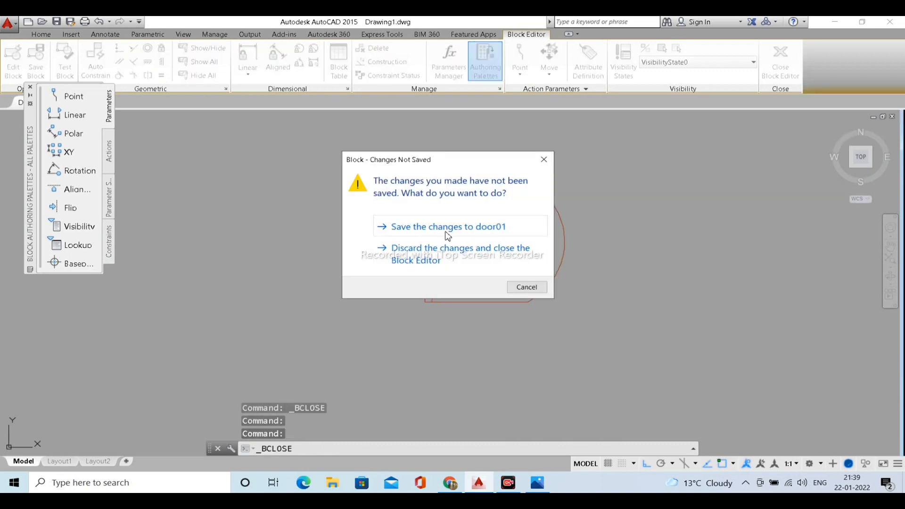
left_click(477, 233)
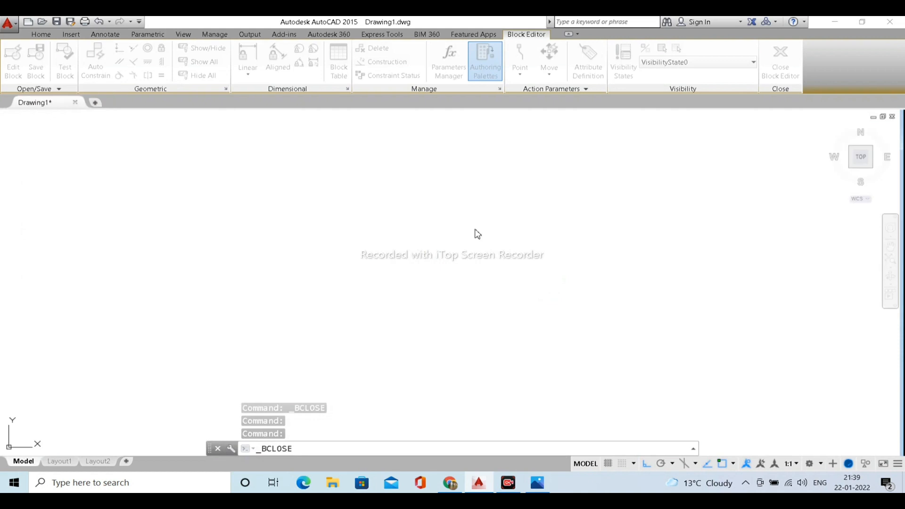
scroll(336, 202, "up", 2)
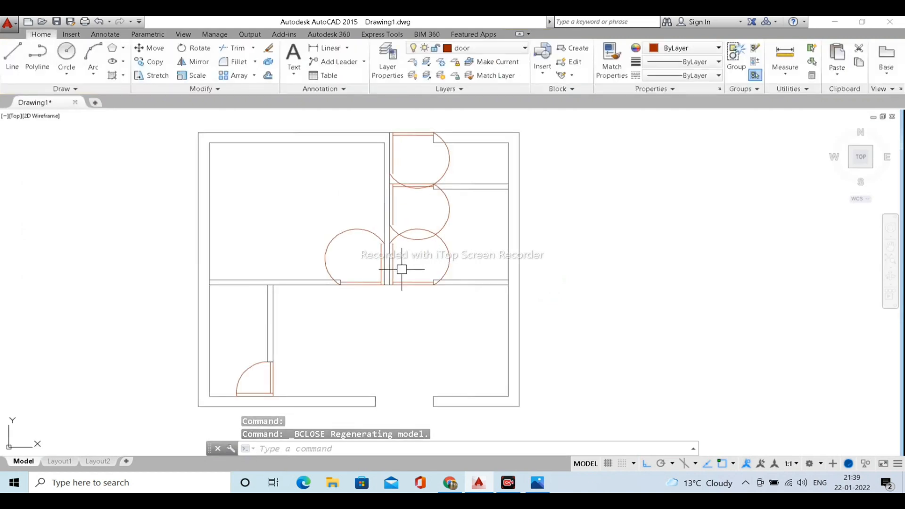
Reopen the door01 definition from the balcony door and pull the swing arc's midpoint in to the arc's centre point.
double_click(448, 171)
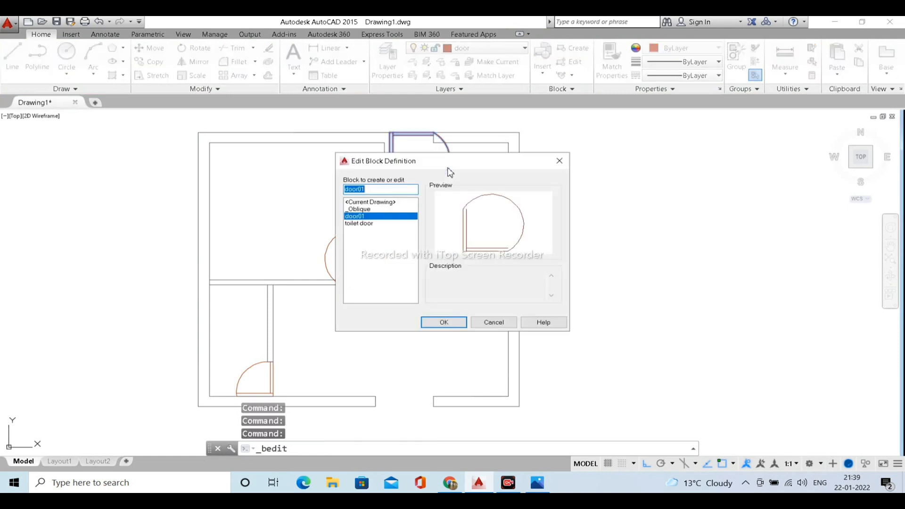
left_click(443, 324)
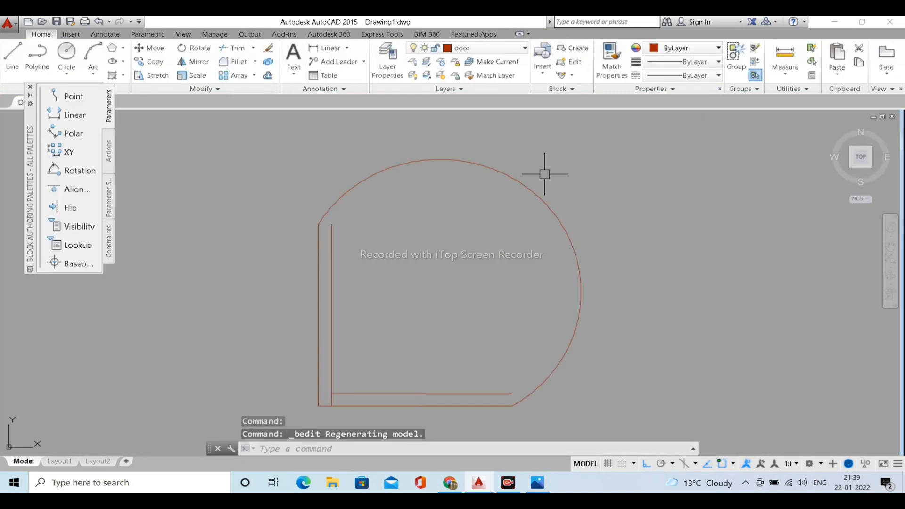
left_click(571, 238)
left_click(540, 198)
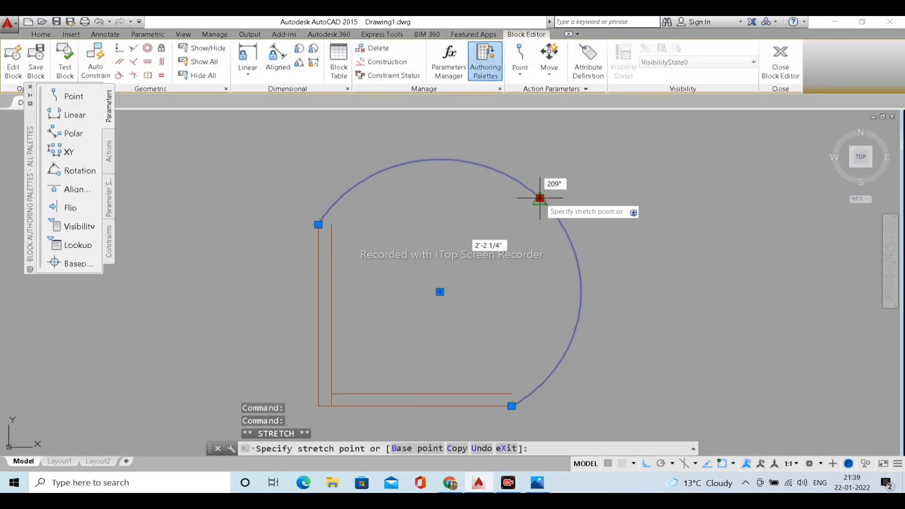
left_click(440, 292)
left_click(780, 61)
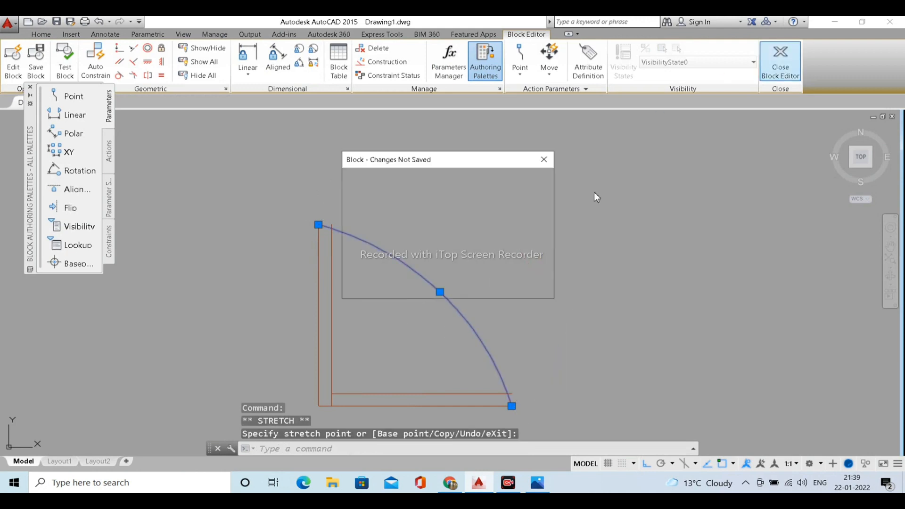
left_click(544, 159)
Stretch the swing arc's midpoint outward to restore a quarter-circle swing, and close the Block Editor saving the changes to door01.
scroll(440, 292, "up", 2)
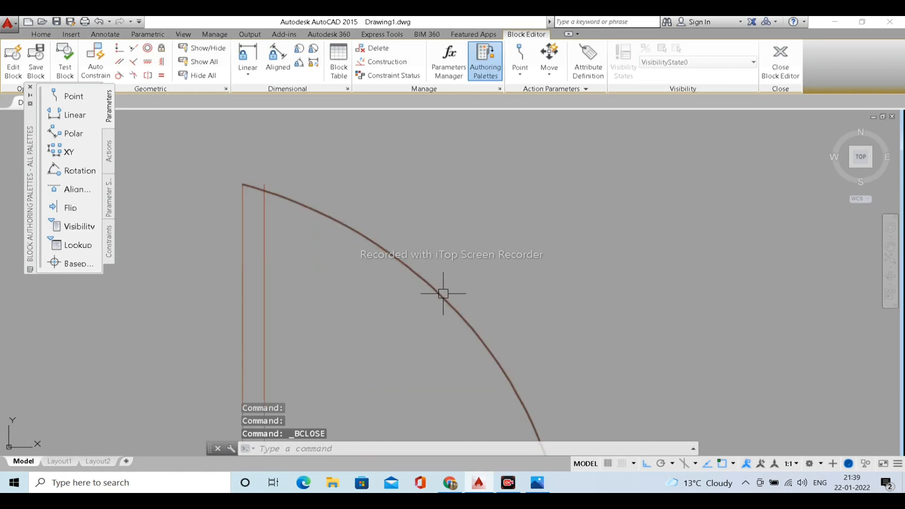
left_click(437, 292)
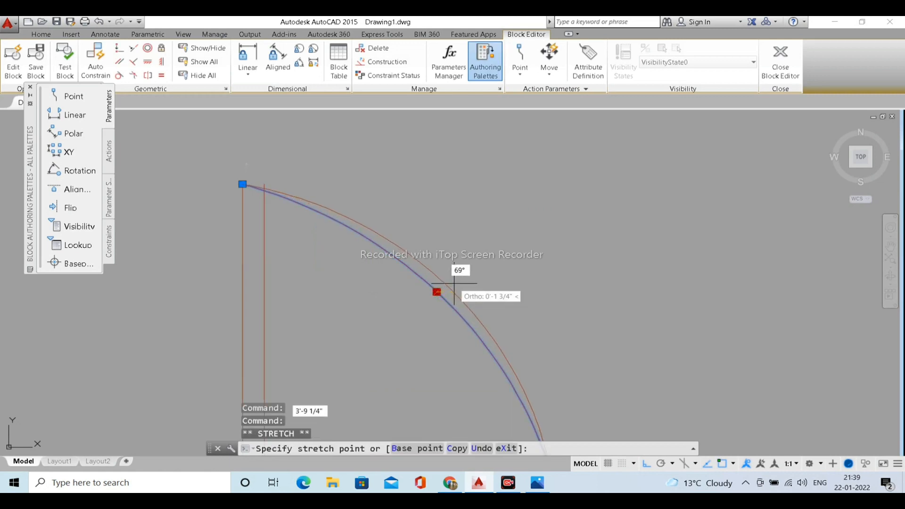
left_click(476, 262)
scroll(575, 191, "down", 2)
left_click(780, 60)
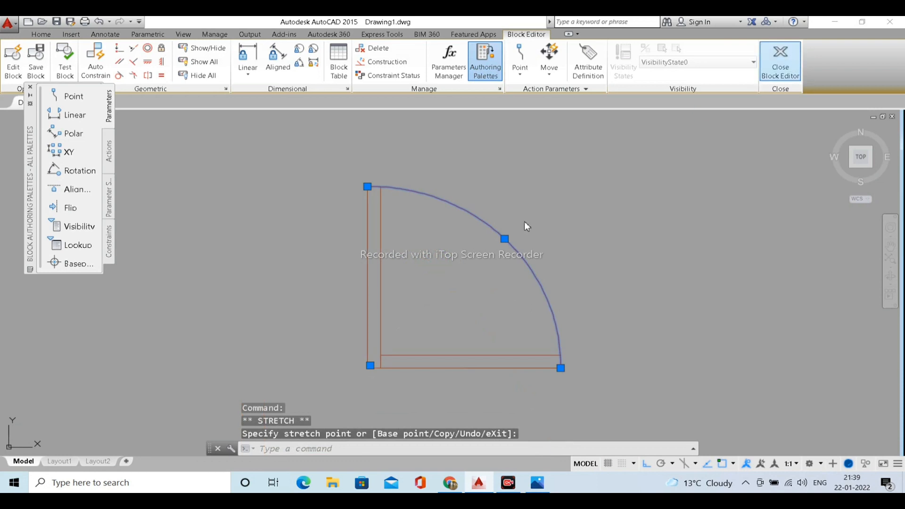
left_click(497, 235)
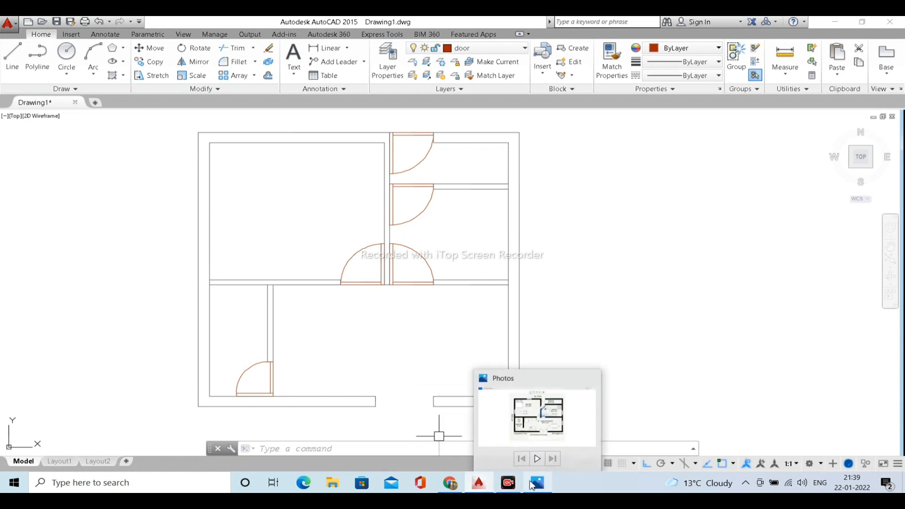
Consult the house plan image in Photos and draw the bed's long, narrow headboard rectangle in the bedroom's upper-left area.
left_click(544, 418)
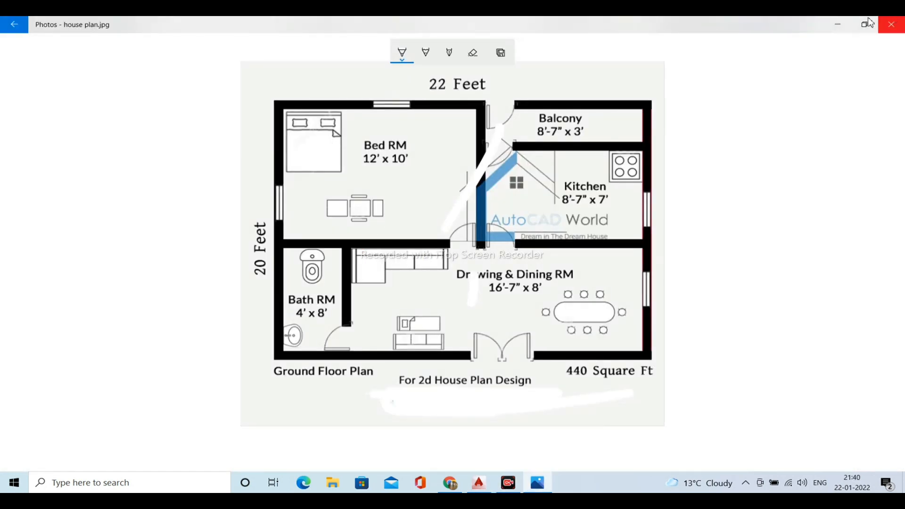
left_click(831, 32)
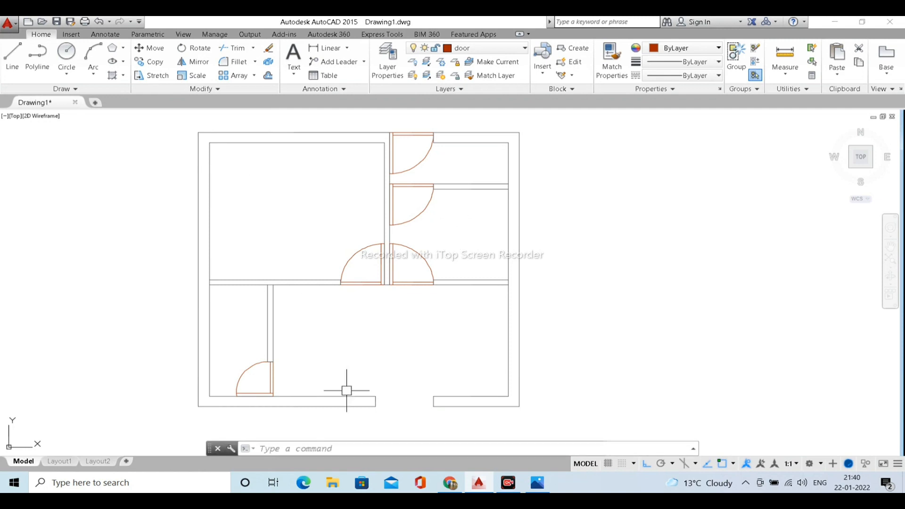
left_click(537, 483)
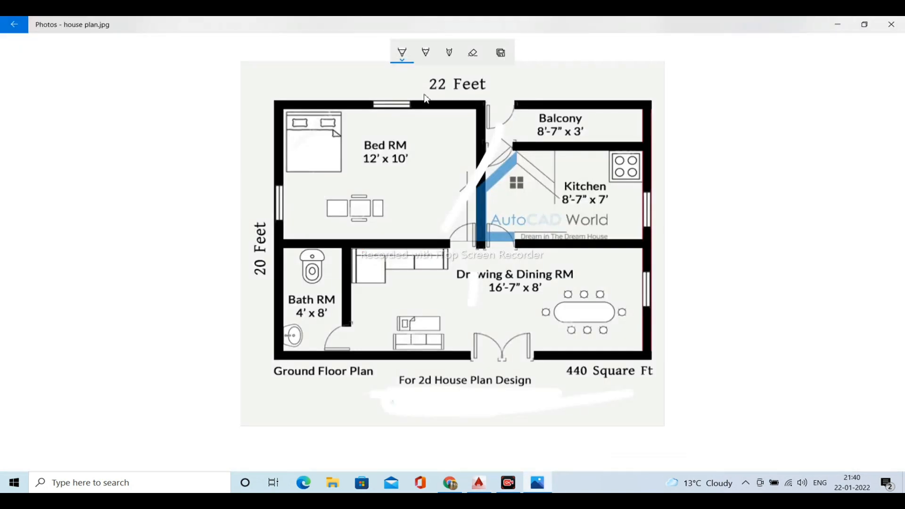
left_click(842, 25)
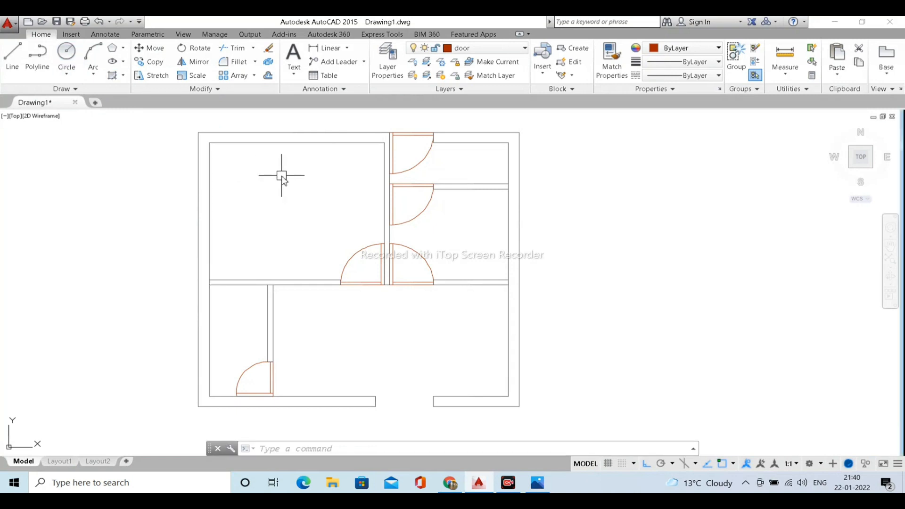
key("Return")
left_click(234, 160)
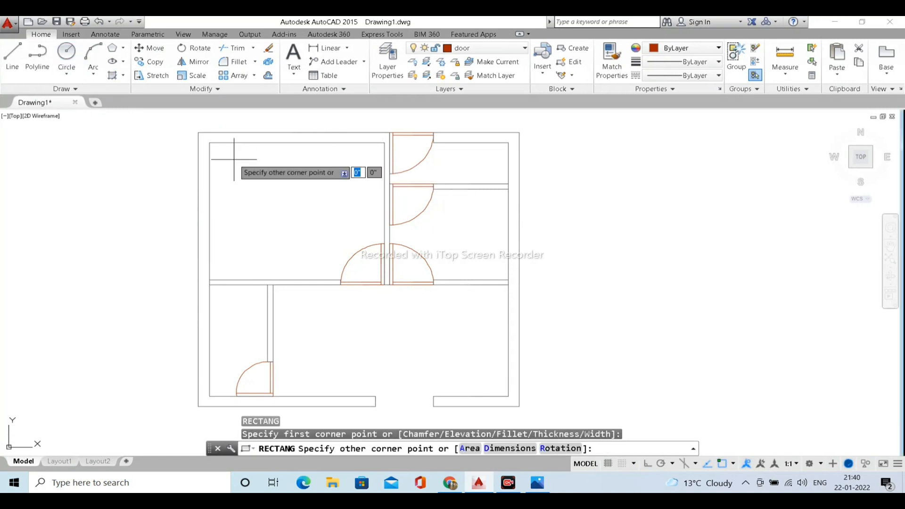
scroll(259, 169, "up", 2)
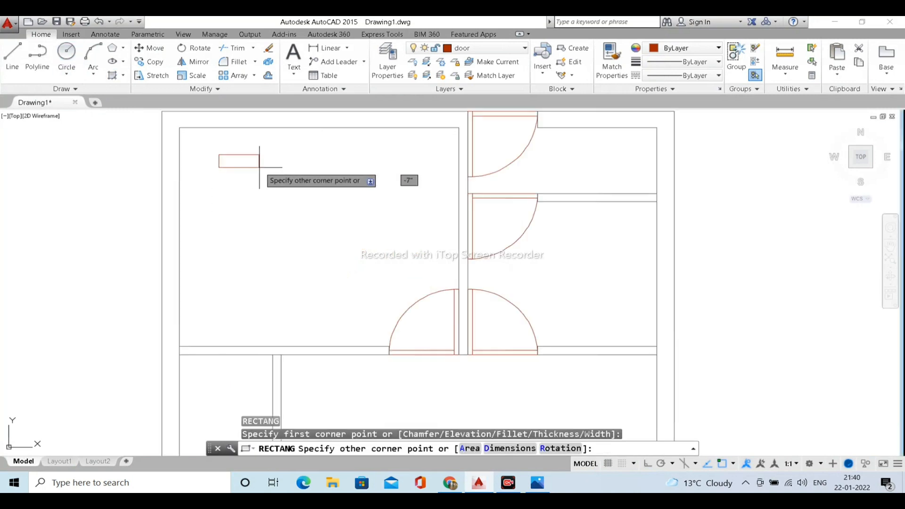
left_click(352, 162)
Move the headboard rectangle horizontally closer to the bedroom's left wall.
left_click(360, 174)
left_click(319, 146)
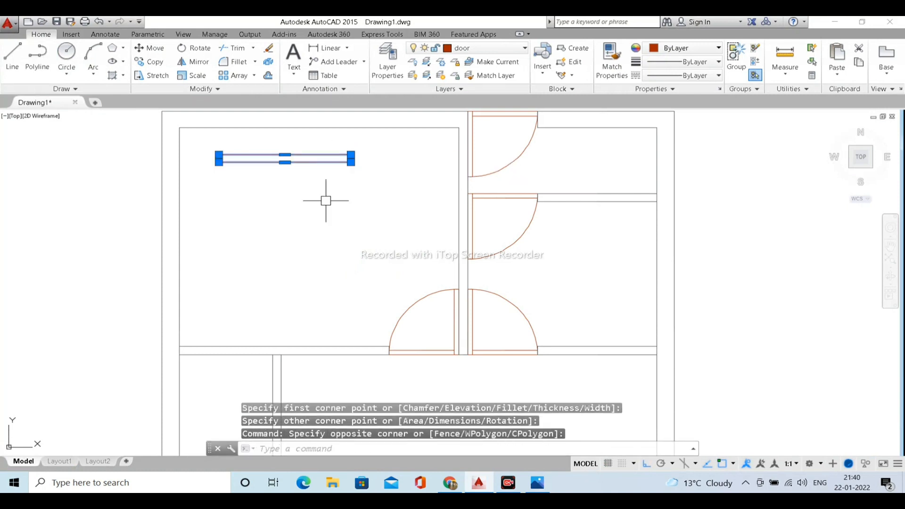
type("m")
key("Return")
left_click(297, 204)
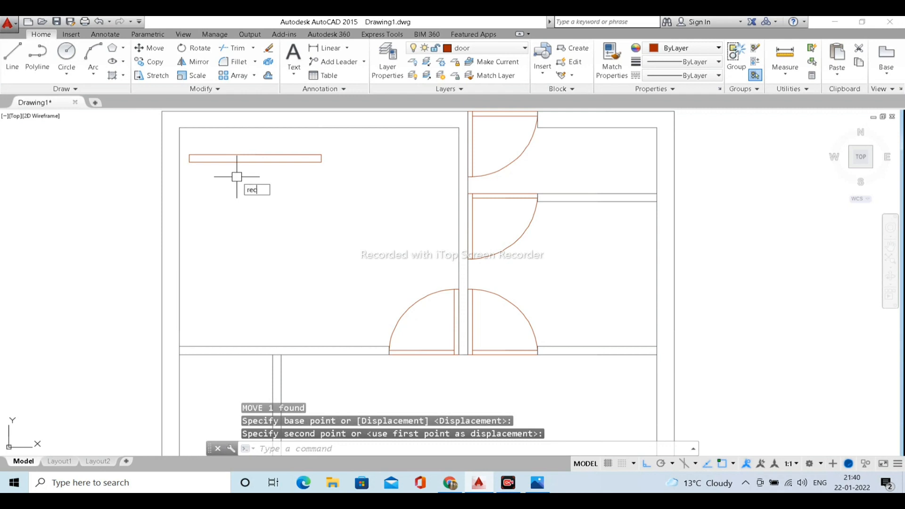
Draw a nearly square bed rectangle about 5'-8 1/2" wide just below the headboard, aligned with its left end.
type("rec")
key("Return")
scroll(191, 163, "up", 5)
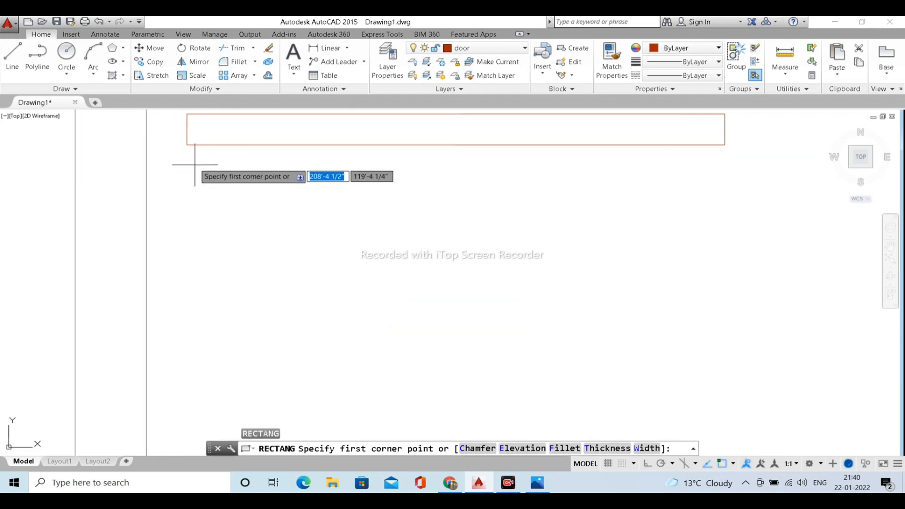
left_click(187, 158)
scroll(283, 193, "down", 2)
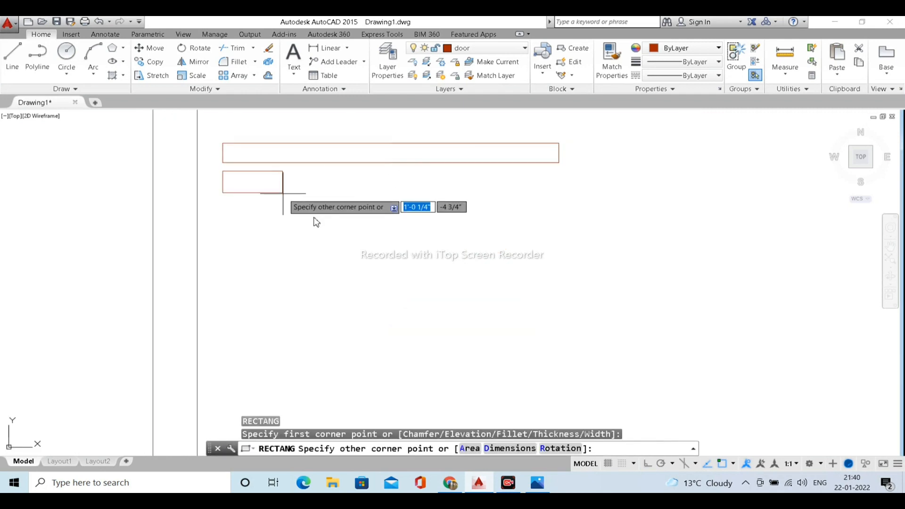
scroll(547, 326, "down", 2)
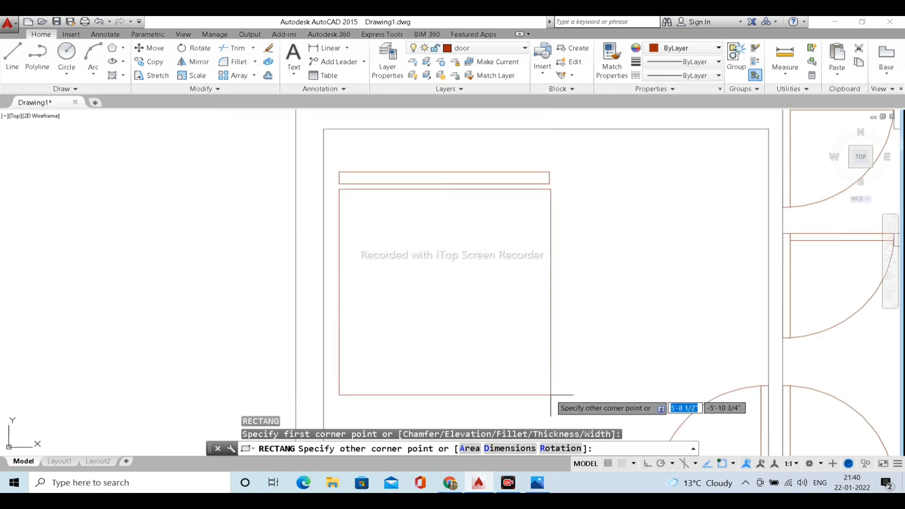
left_click(551, 395)
Following the bed in the plan image, draw the blanket edge horizontally from the bed's left side and, with Ortho off, sloping down to its right side.
middle_click_drag(605, 322, 556, 302)
left_click(545, 488)
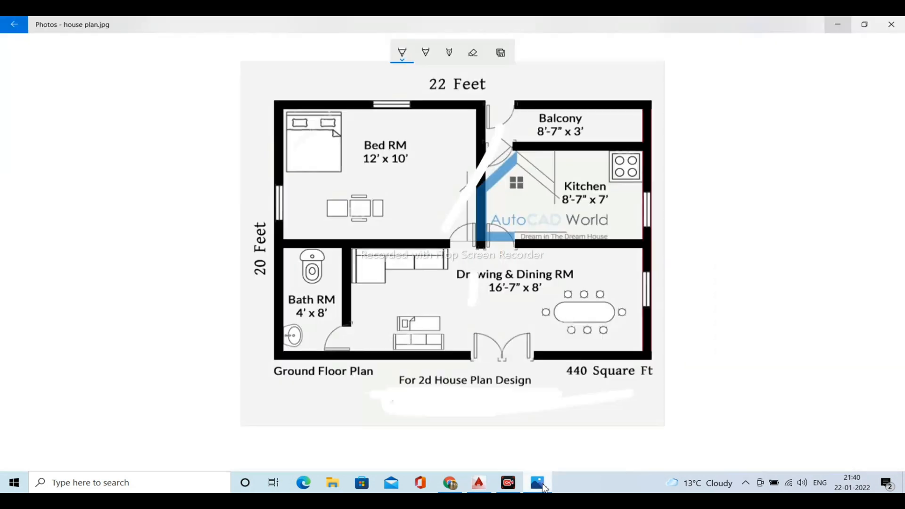
left_click(545, 487)
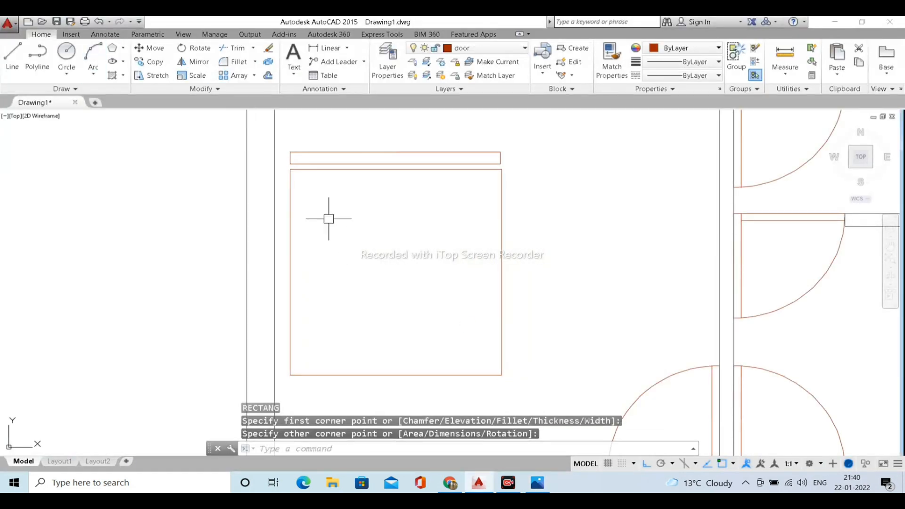
type("l")
key("Return")
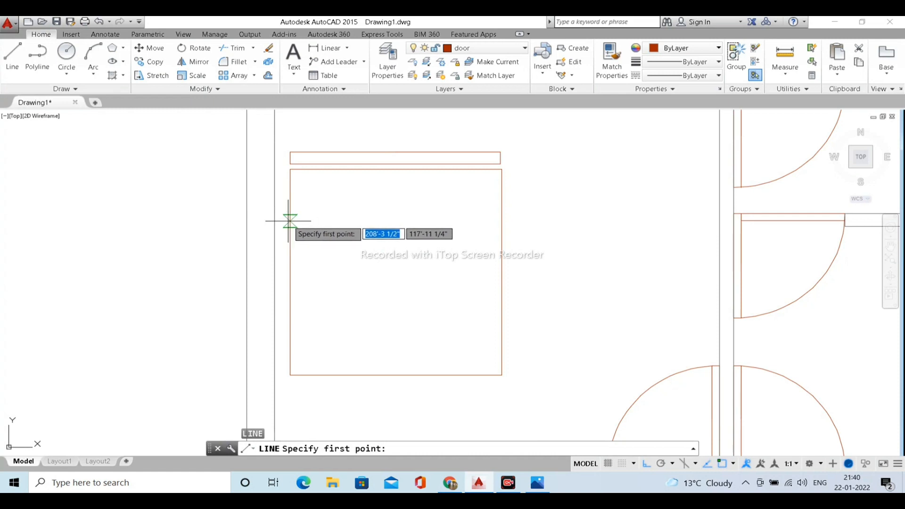
left_click(290, 220)
left_click(441, 220)
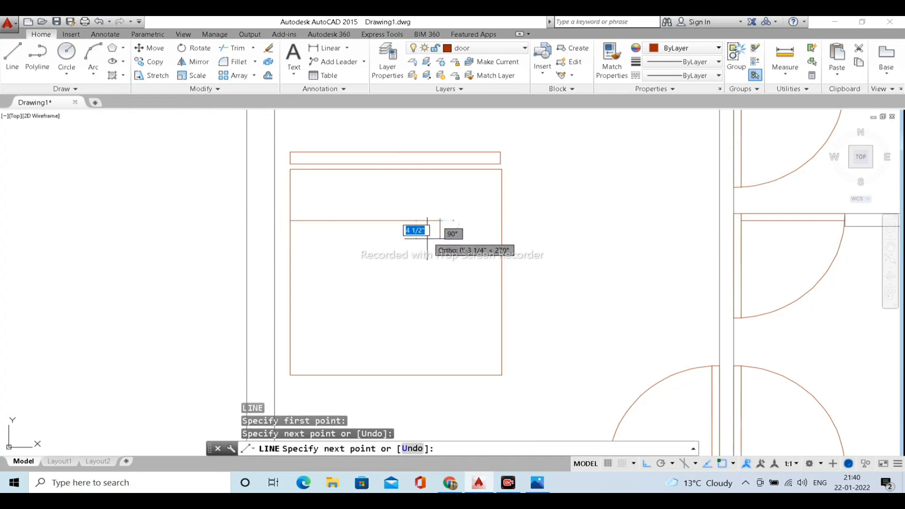
left_click(647, 463)
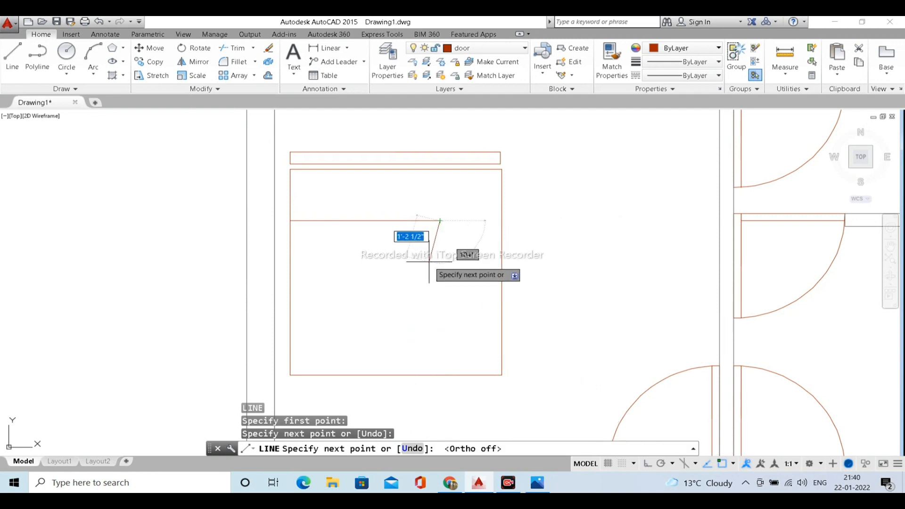
mouse_move(550, 488)
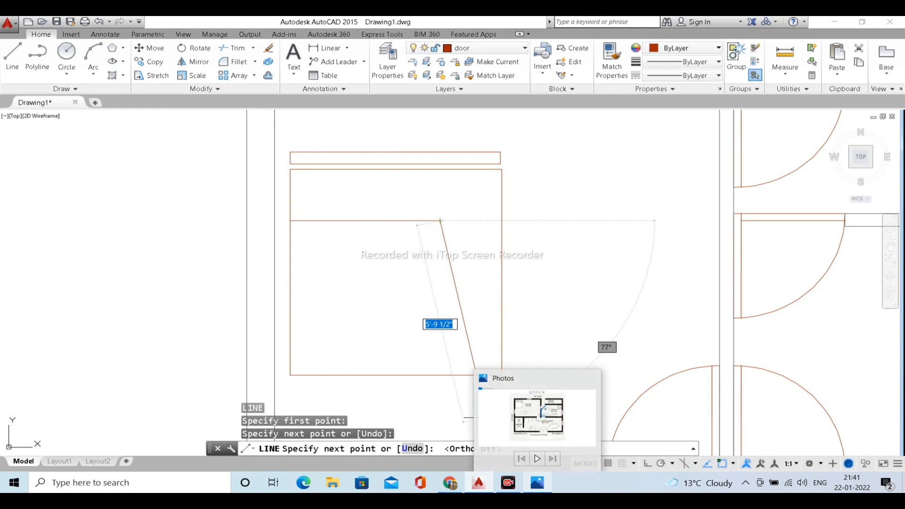
left_click(501, 247)
key("Escape")
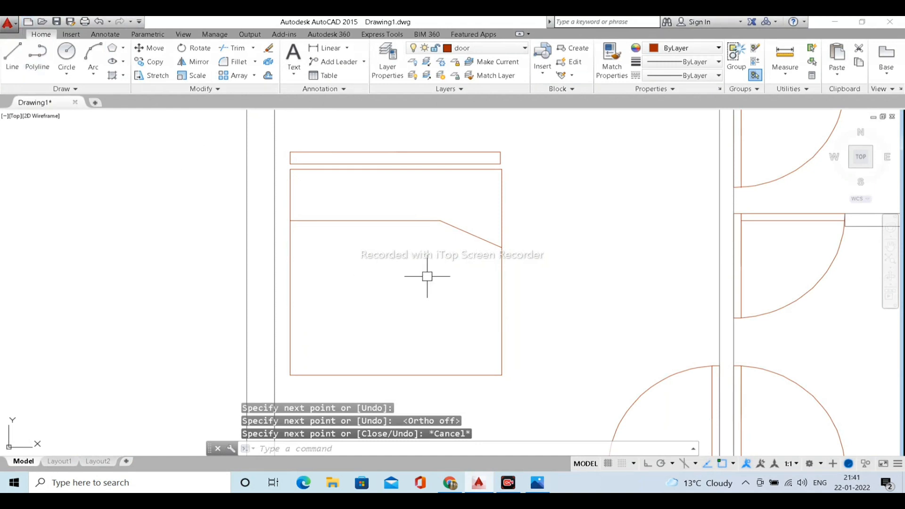
Draw the blanket fold: a vertical line about 1'-10" down from the blanket edge's bend, closed back to the bed's right side.
type("l")
key("Return")
left_click(441, 220)
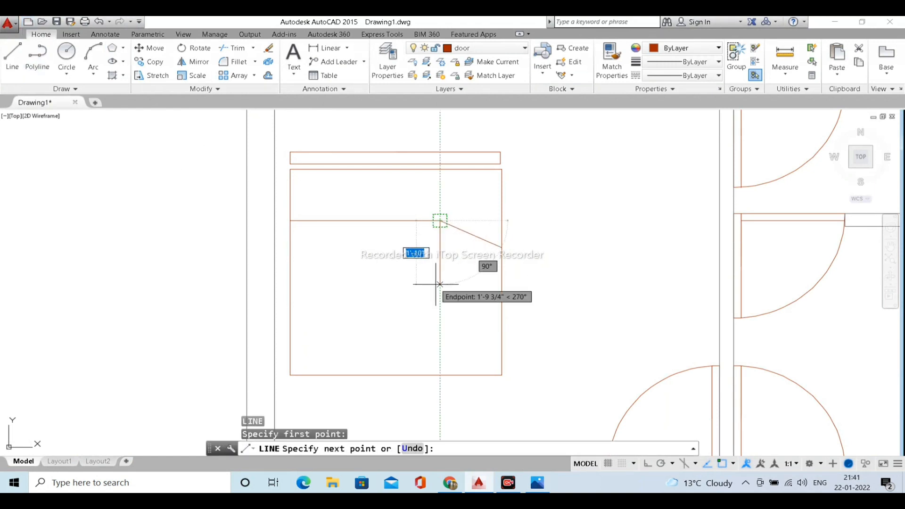
left_click(440, 285)
left_click(502, 247)
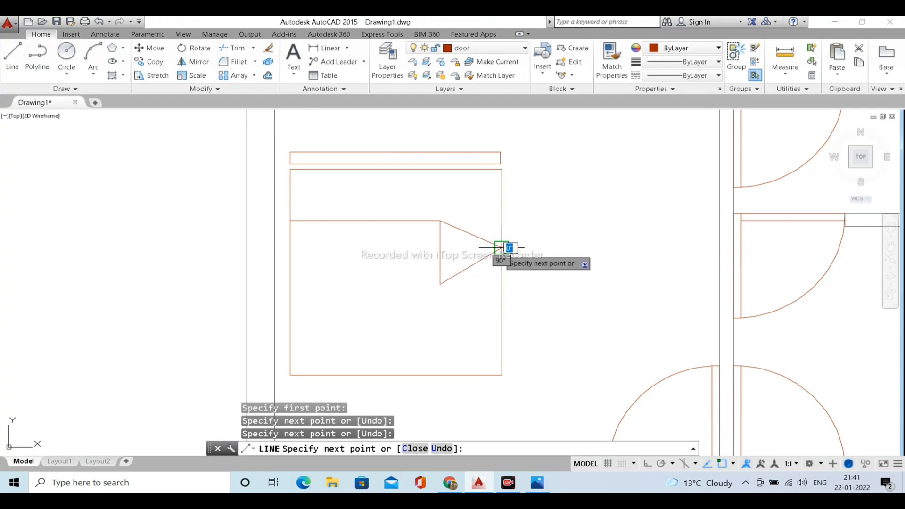
key("Escape")
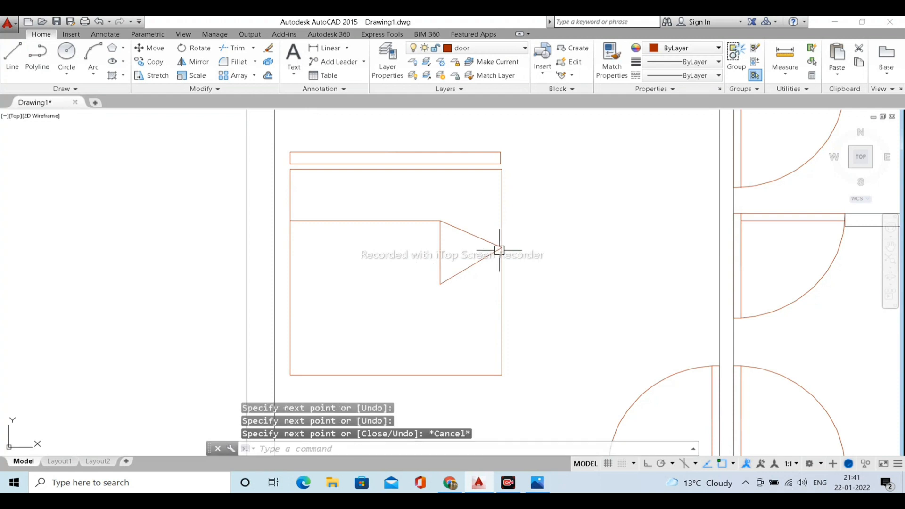
Following the plan image, draw a rectangular pillow in the bed's upper-left area above the blanket edge.
left_click(545, 488)
left_click(544, 488)
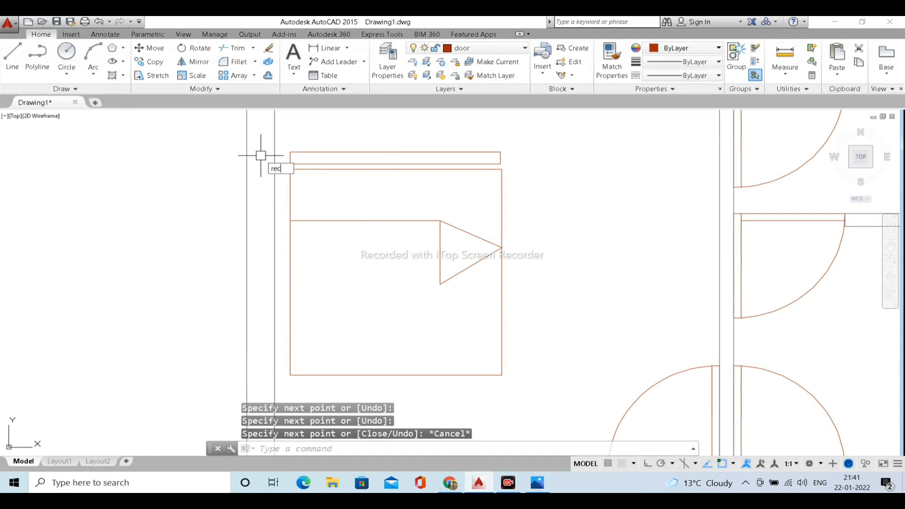
key("Return")
scroll(304, 199, "up", 2)
left_click(298, 162)
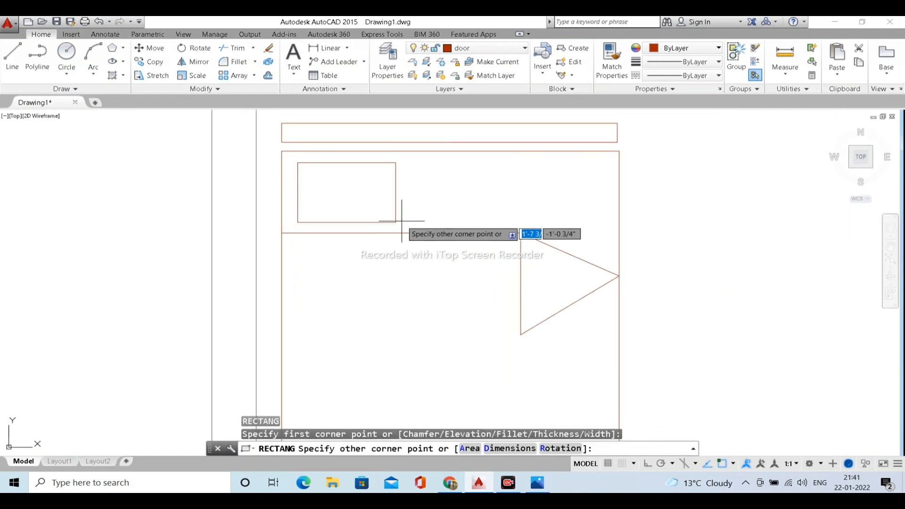
left_click(429, 217)
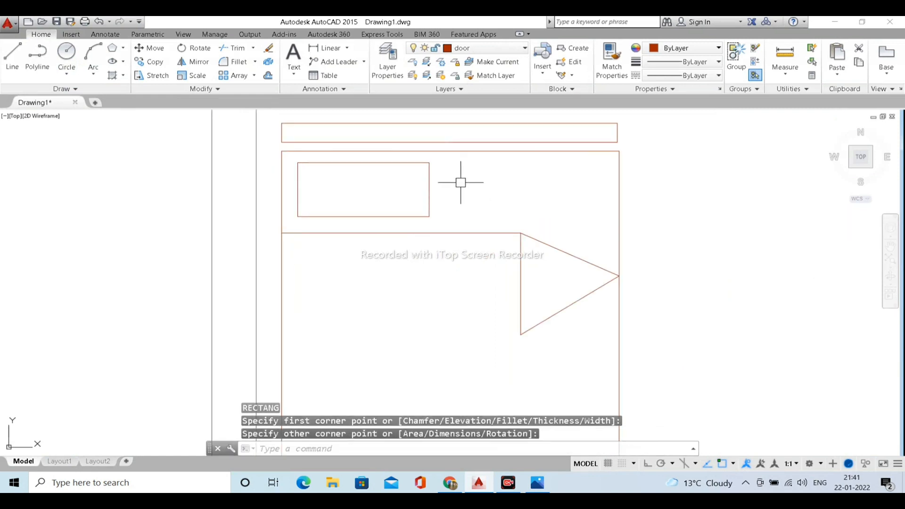
Copy the pillow rectangle horizontally to the right half of the bed.
left_click(429, 186)
key("Return")
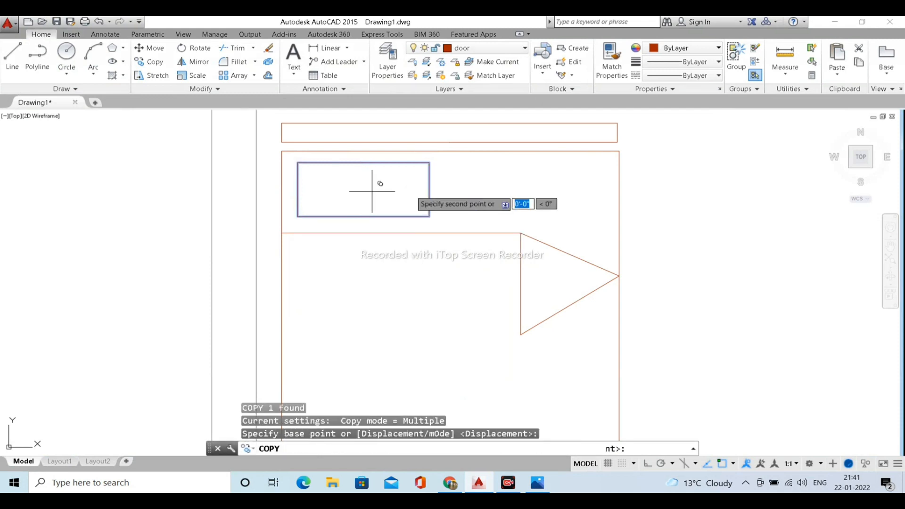
left_click(372, 190)
key("Escape")
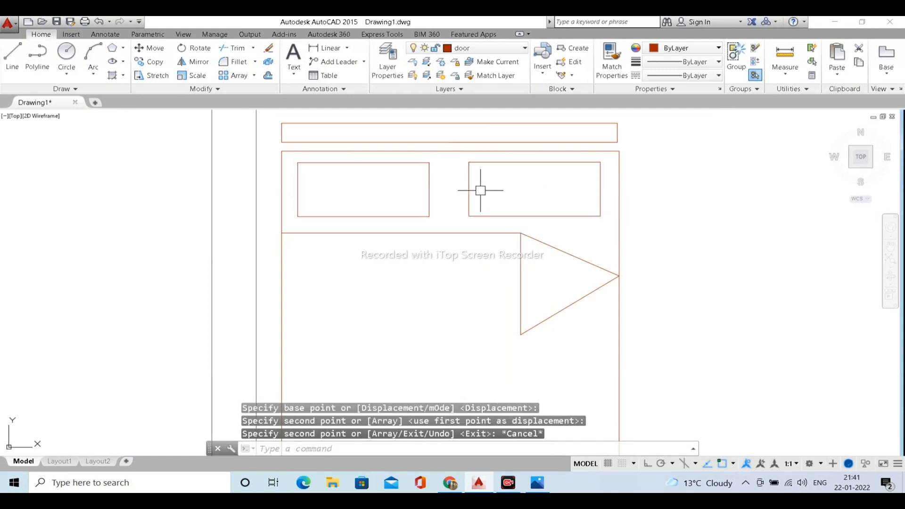
Move the whole bed with headboard, pillows and blanket up, close to the bedroom's top wall.
scroll(479, 193, "down", 5)
middle_click_drag(492, 229, 466, 227)
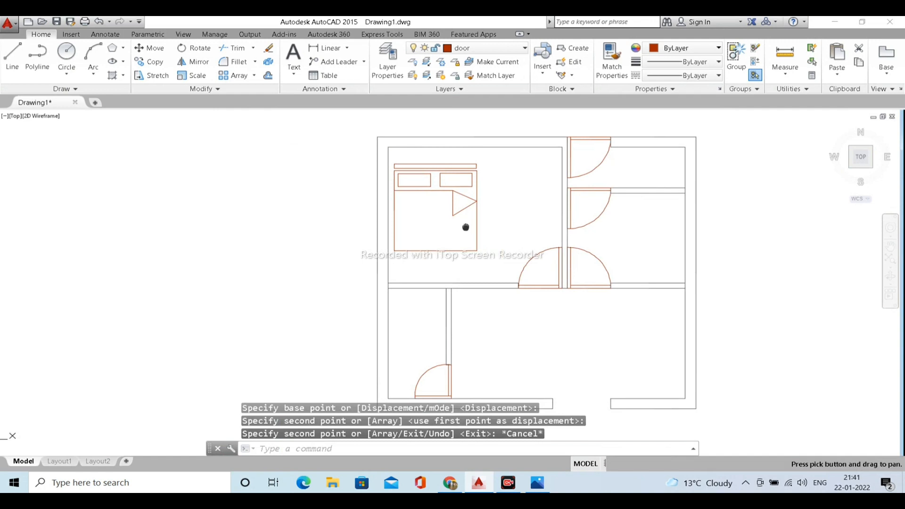
left_click(352, 150)
left_click(503, 263)
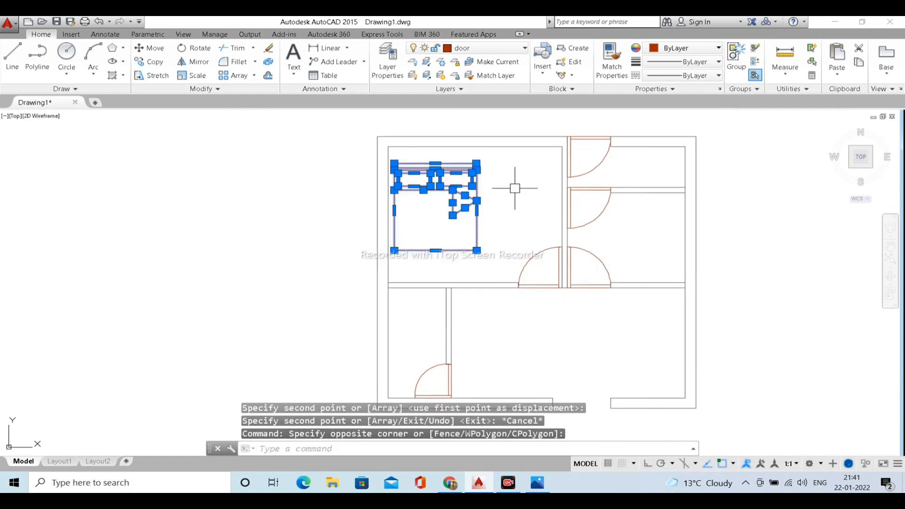
type("m")
key("Return")
left_click(514, 186)
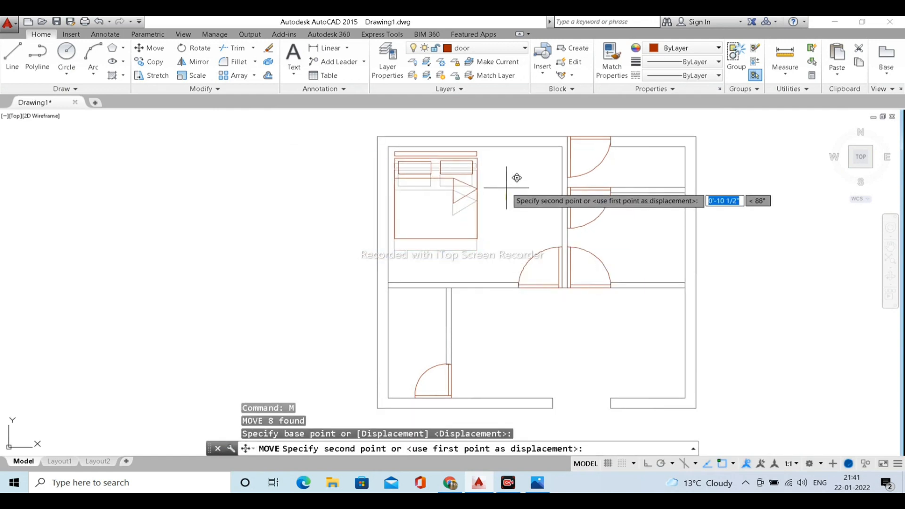
left_click(506, 187)
scroll(416, 170, "down", 2)
middle_click_drag(458, 237, 381, 232)
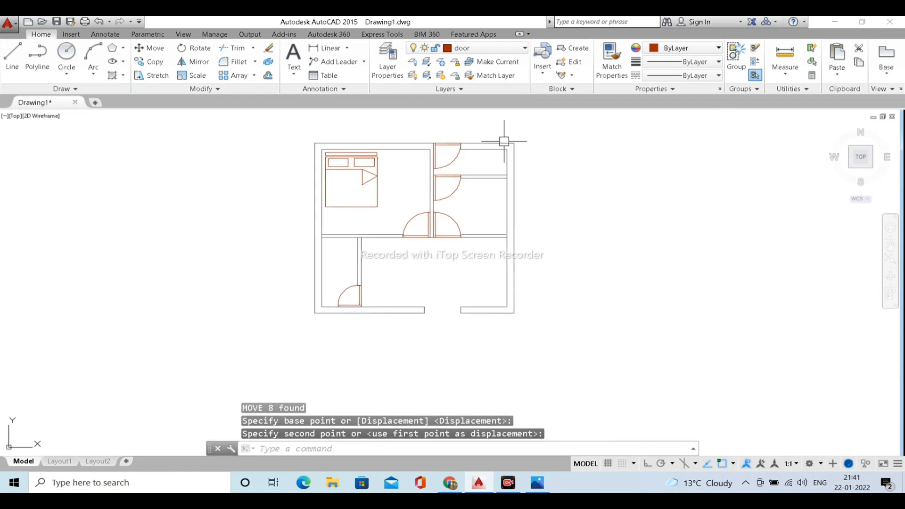
scroll(370, 208, "up", 2)
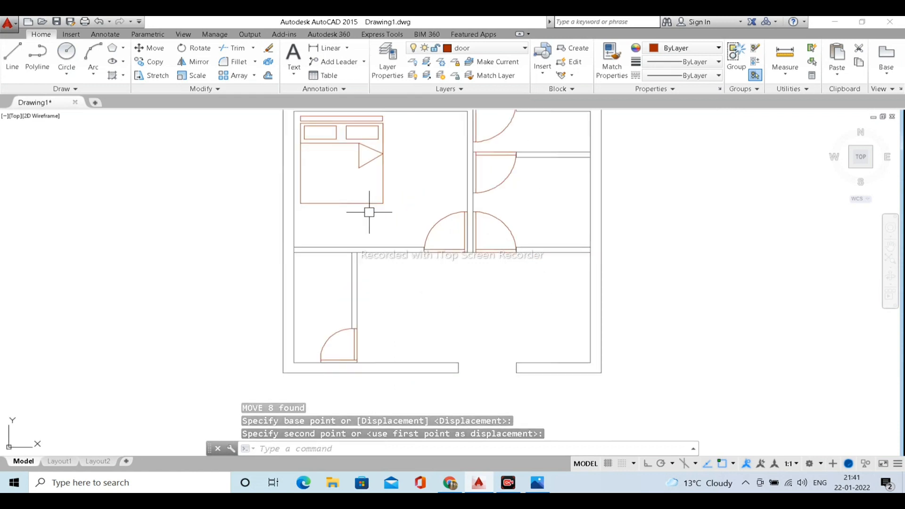
scroll(398, 182, "down", 2)
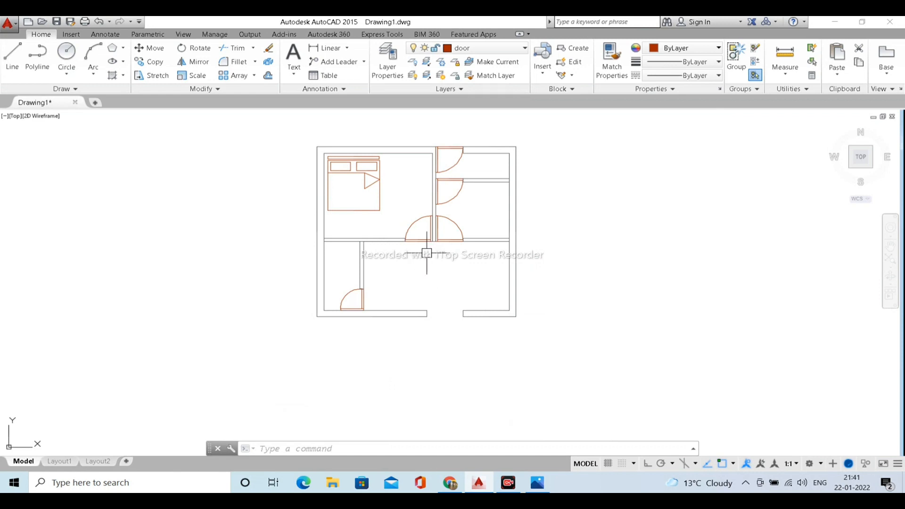
scroll(375, 152, "up", 2)
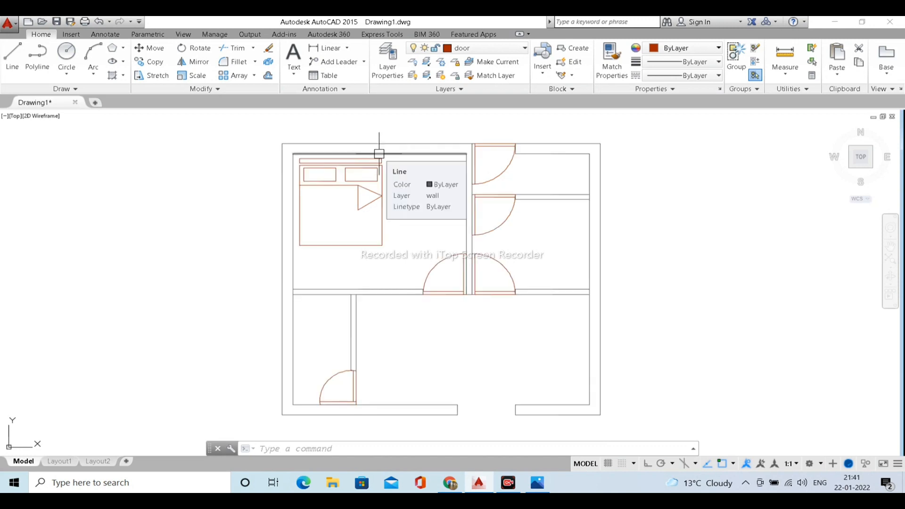
middle_click_drag(355, 362, 336, 348)
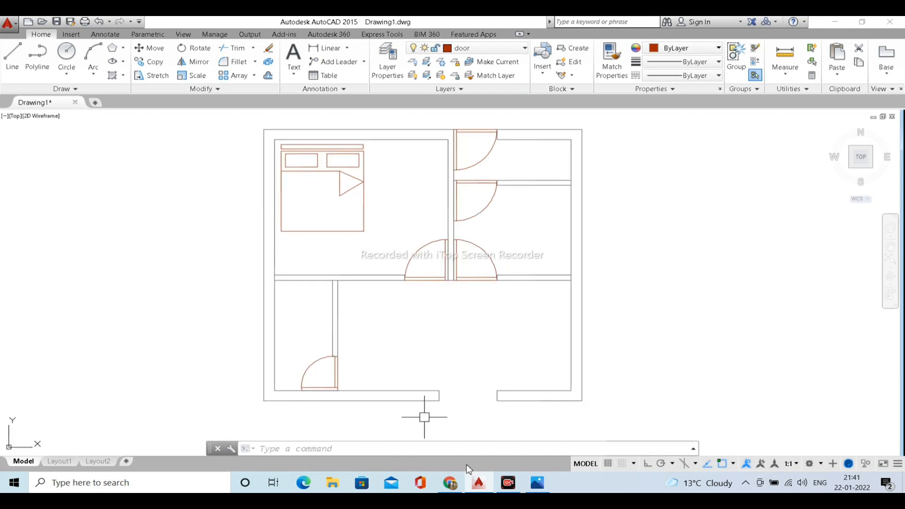
Consult the house plan image for the bedroom's top window and draw a line across the top wall near its middle.
left_click(538, 483)
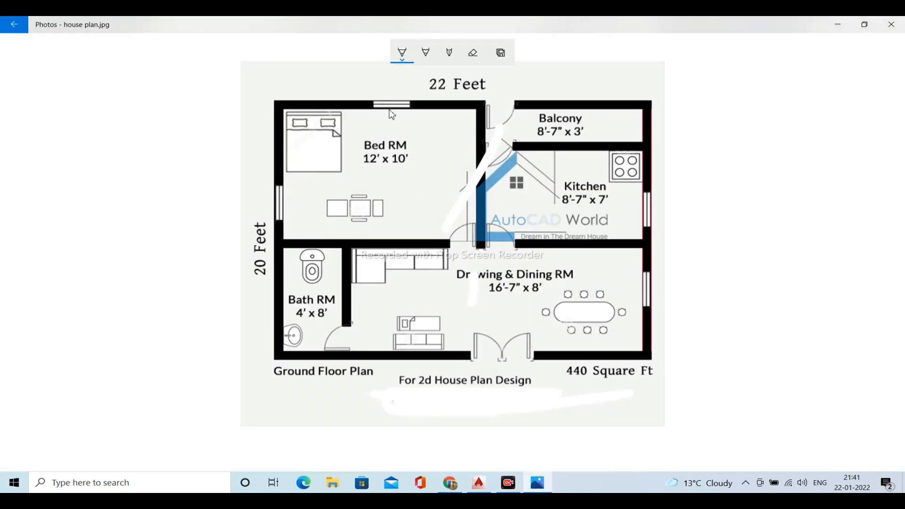
left_click(838, 24)
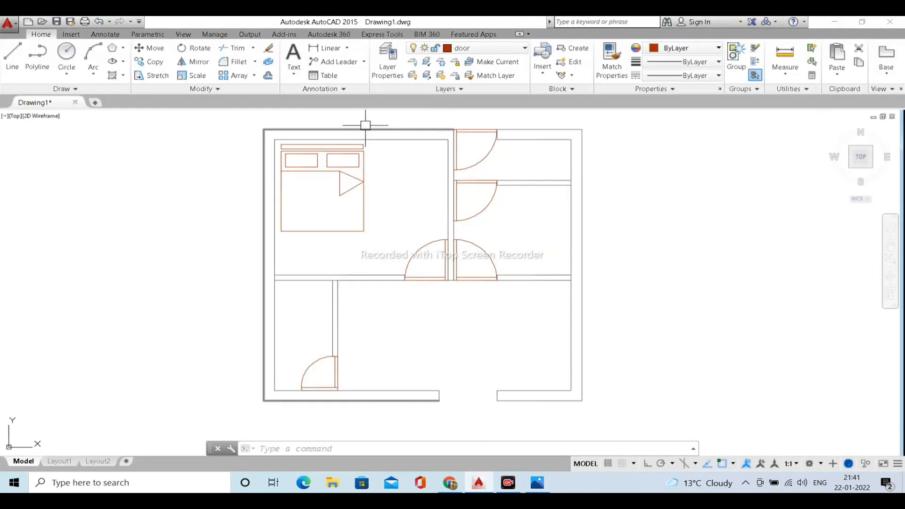
key("l")
key("Return")
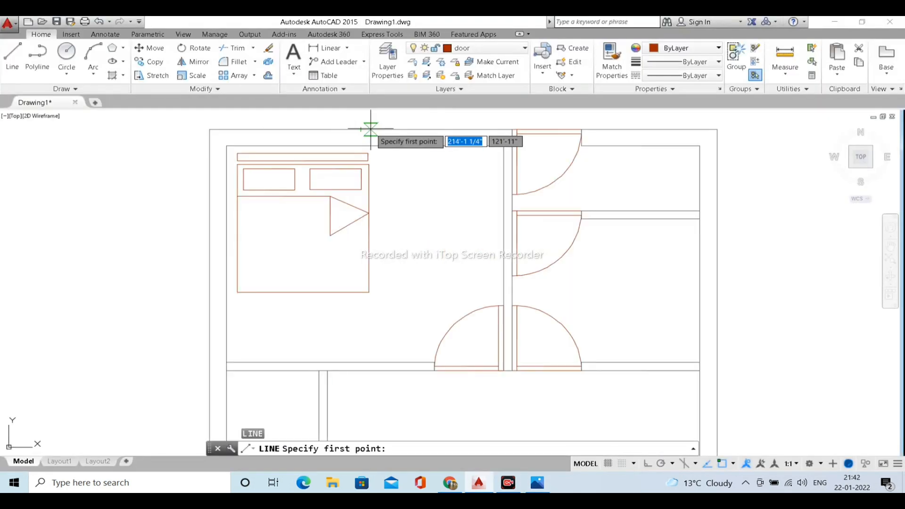
left_click(360, 128)
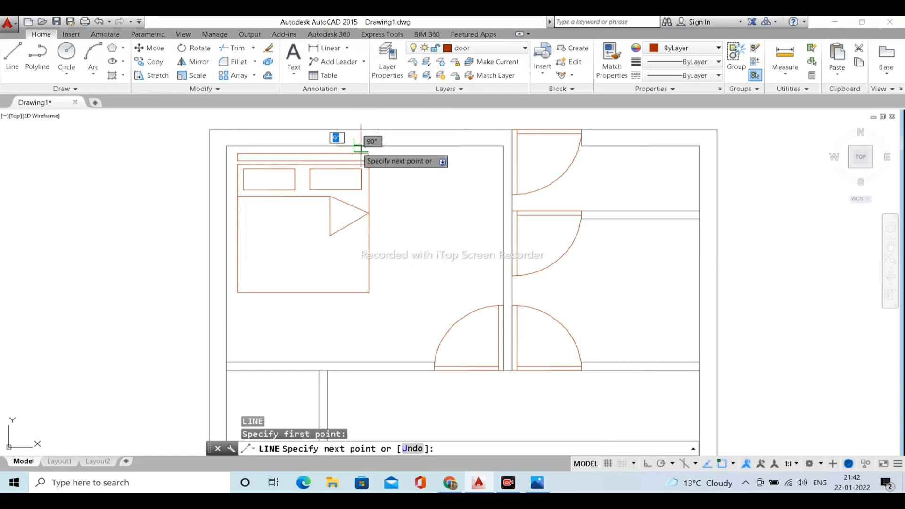
left_click(361, 145)
key("Escape")
key("Escape")
Offset the line across the bedroom's top wall by 18" to both sides to mark the window opening.
scroll(349, 144, "up", 4)
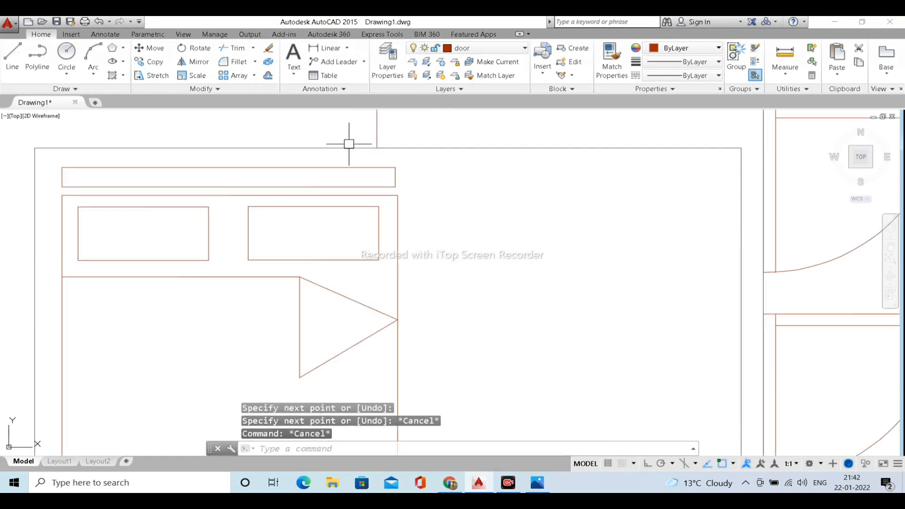
middle_click_drag(416, 122, 414, 196)
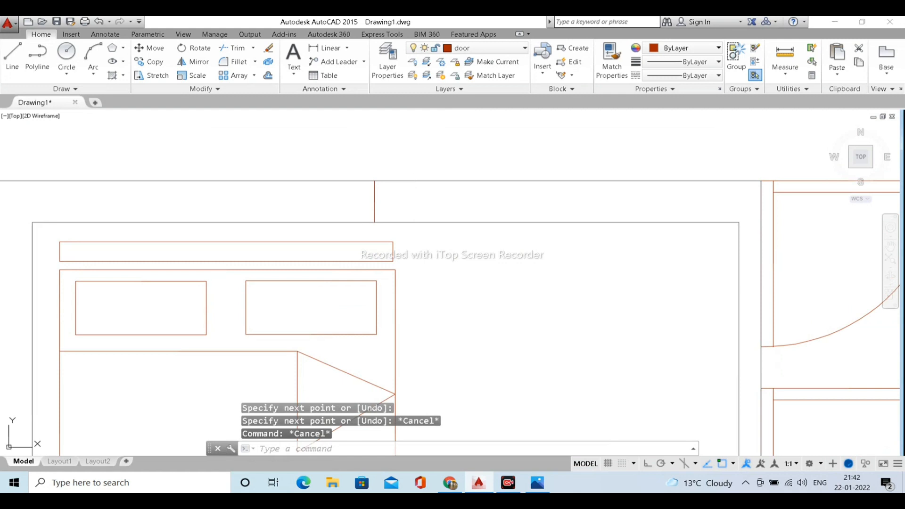
type("o")
key("Return")
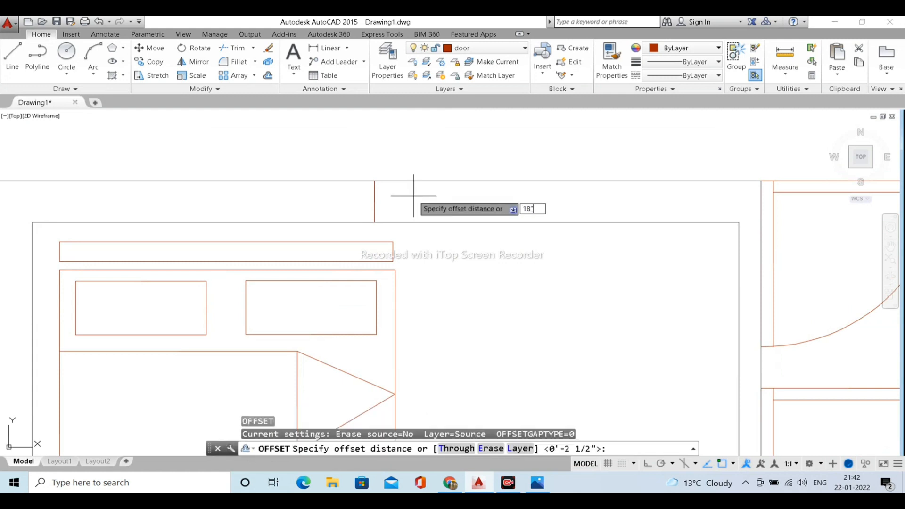
key("Return")
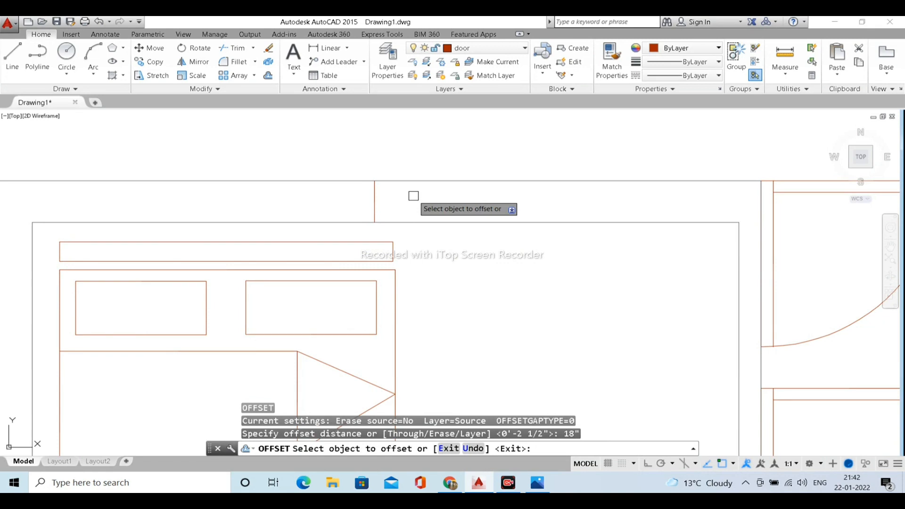
left_click(375, 198)
left_click(434, 199)
left_click(374, 198)
left_click(330, 196)
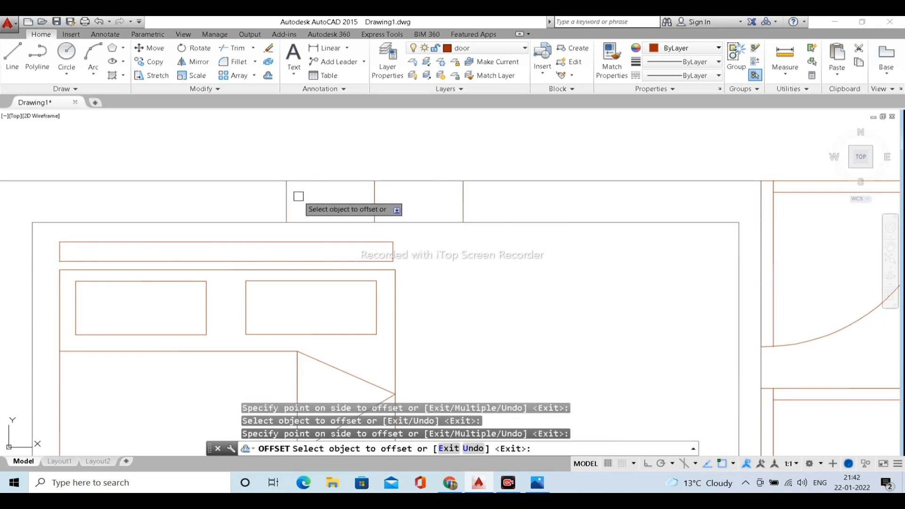
key("Escape")
key("Escape")
Trim both wall lines between the two offset lines and erase the centre line to leave the window opening clear.
type("te cor")
key("Return")
key("Return")
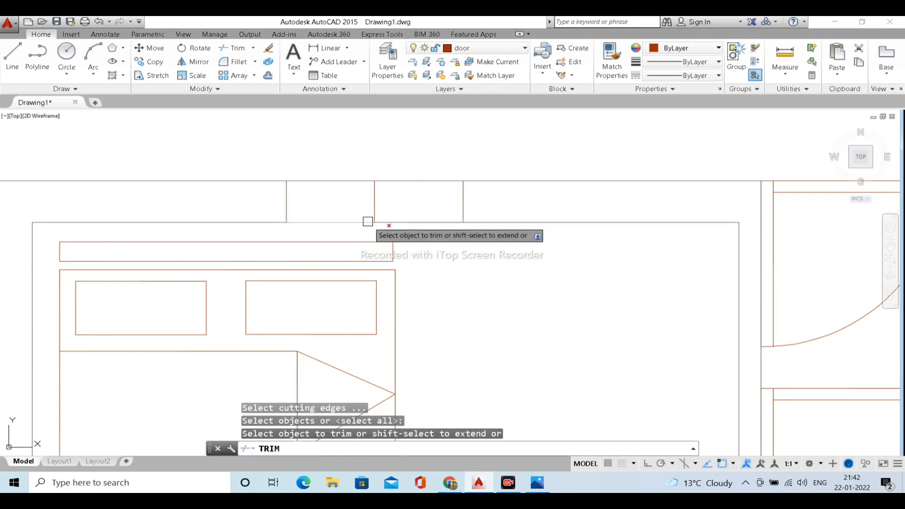
left_click(420, 230)
left_click(419, 166)
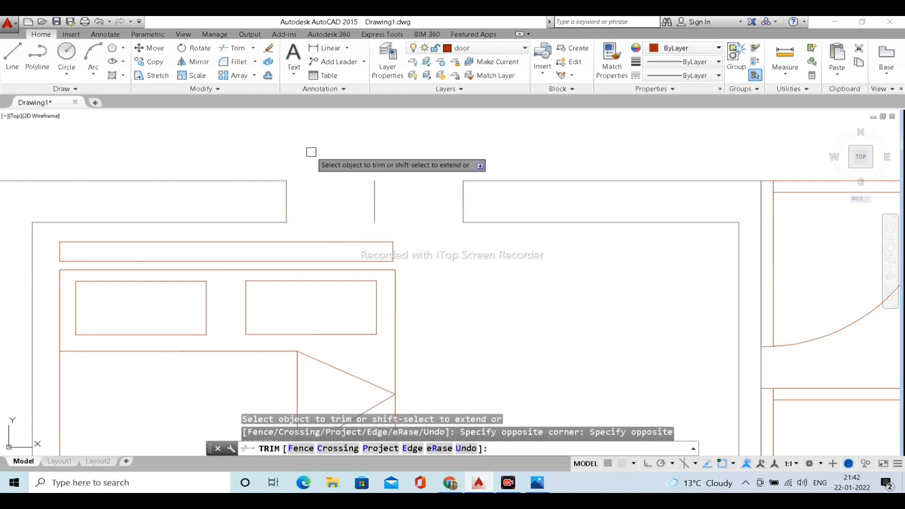
key("Escape")
left_click(333, 166)
left_click(387, 231)
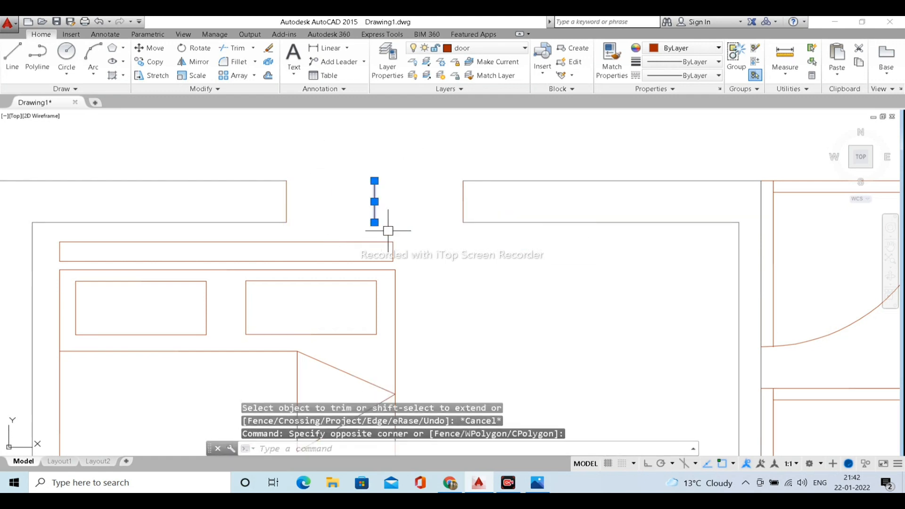
key("Delete")
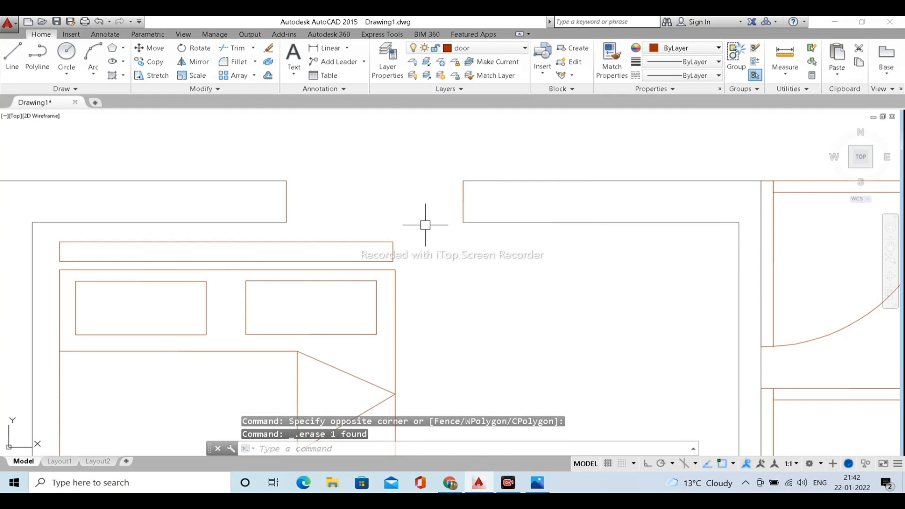
Match the properties of the inner wall line to both end lines of the window opening.
type("a")
key("Return")
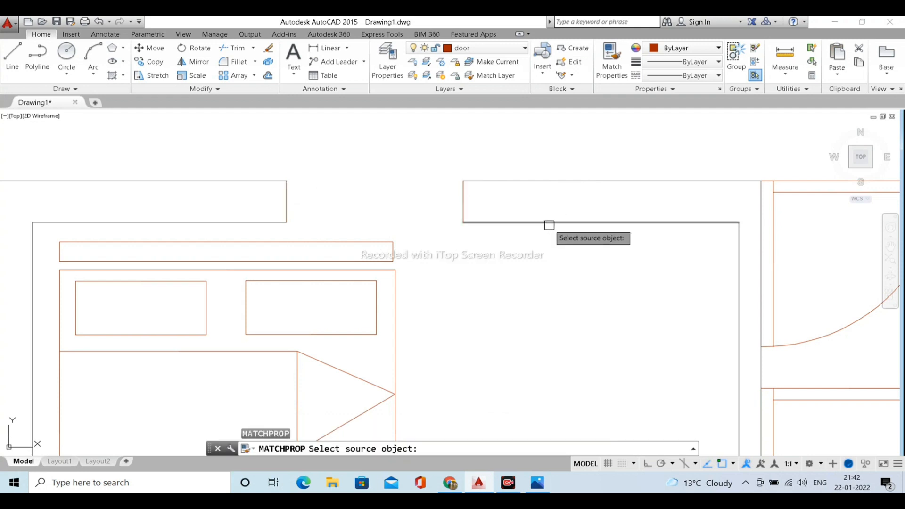
left_click(550, 223)
left_click(473, 200)
left_click(446, 197)
left_click(320, 198)
left_click(251, 188)
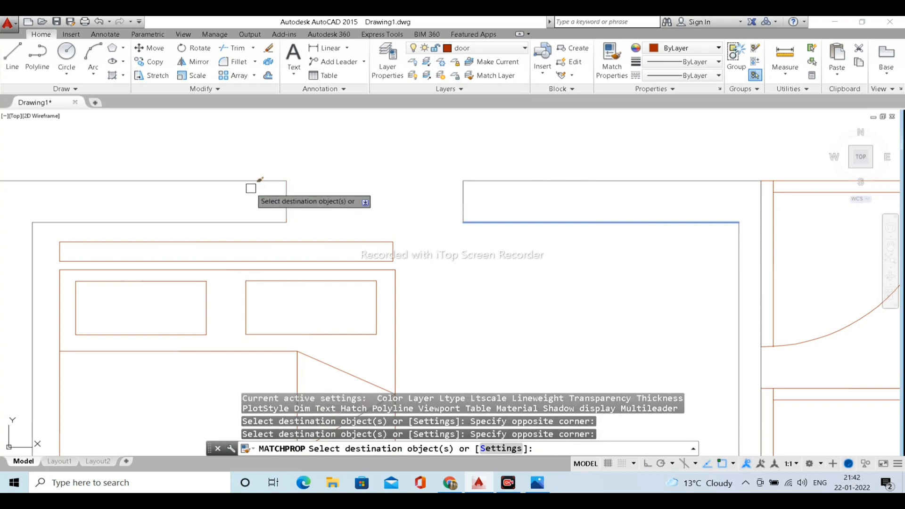
key("Escape")
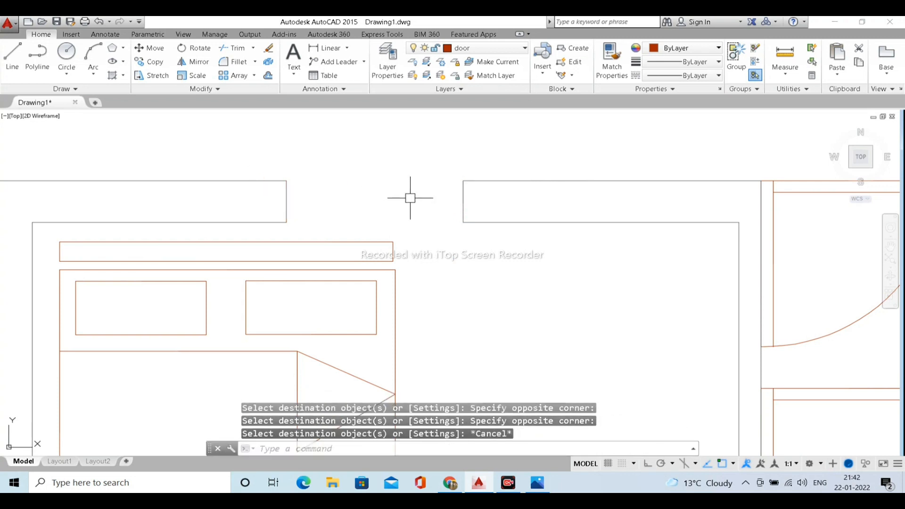
Make the window layer current and draw a line across the outer edge of the bedroom's top window opening.
left_click(464, 47)
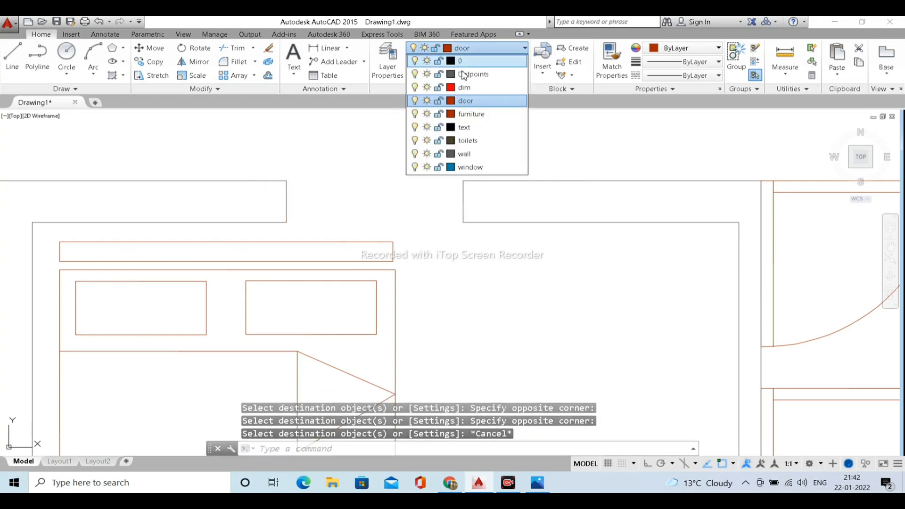
left_click(472, 167)
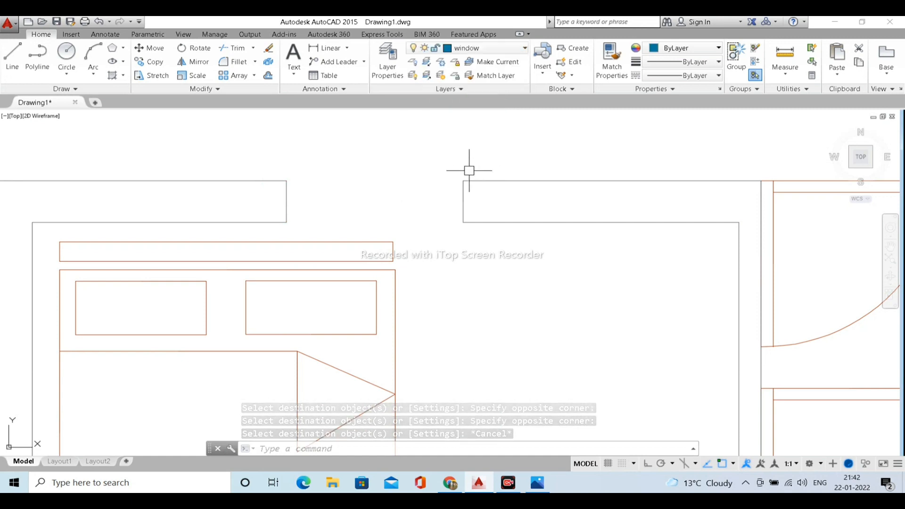
type("l")
key("Return")
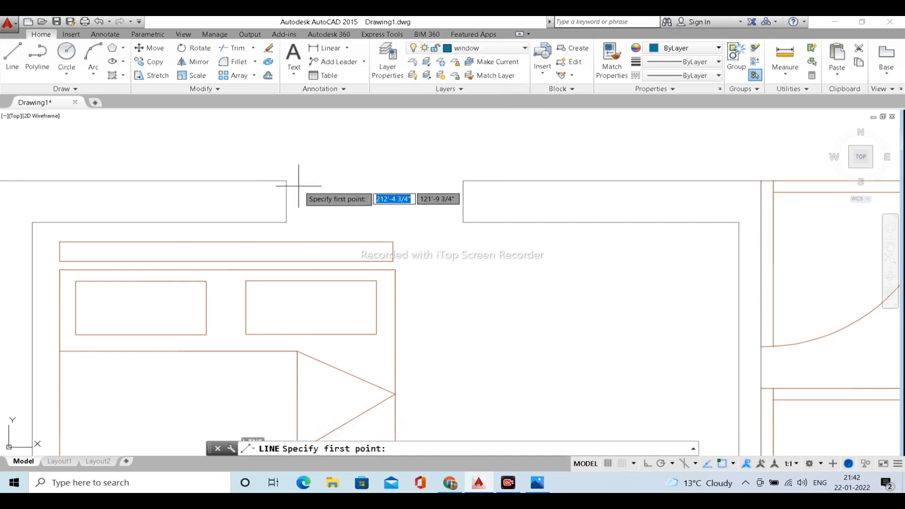
left_click(286, 181)
left_click(462, 181)
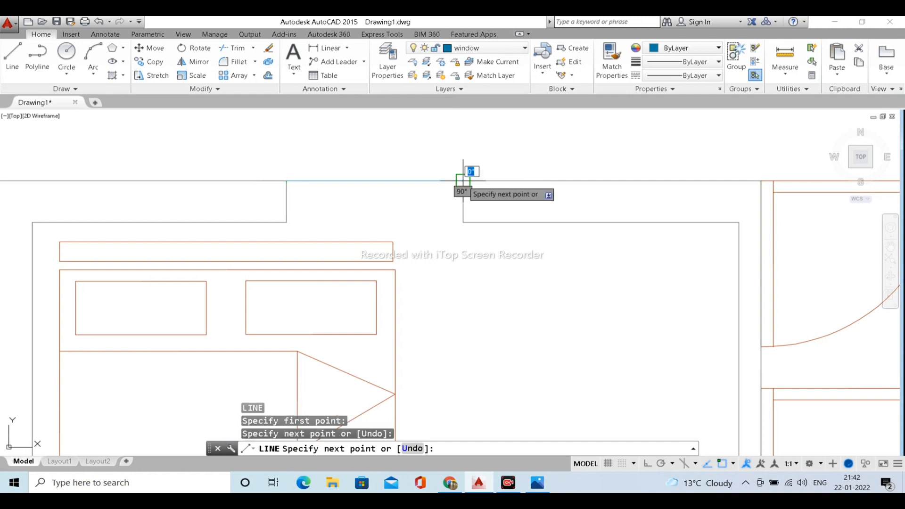
key("Escape")
Draw lines across the inner edge and the middle of the wall thickness in the top window opening.
key("Return")
left_click(286, 222)
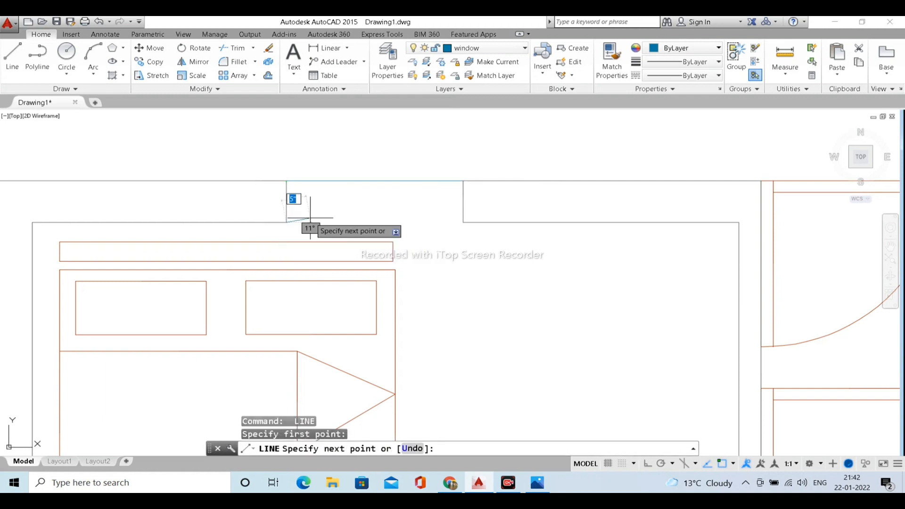
left_click(462, 222)
key("Escape")
key("Return")
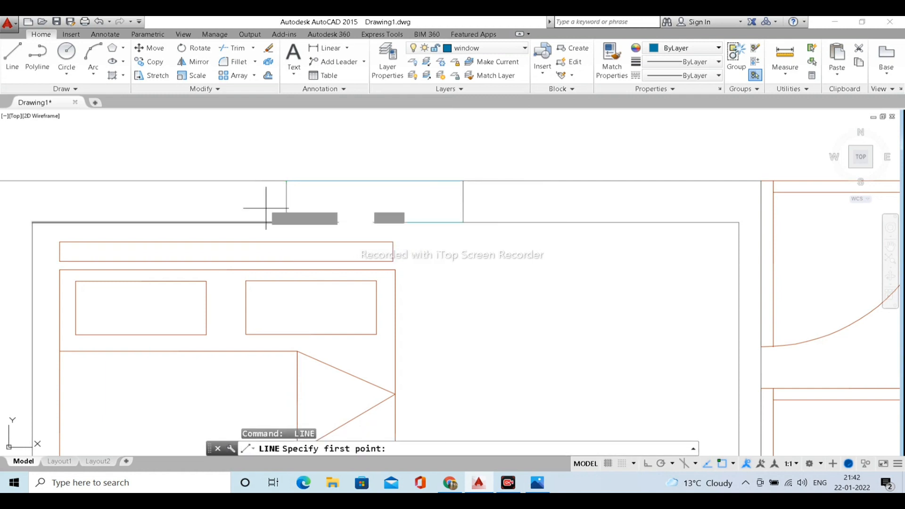
left_click(286, 202)
left_click(463, 202)
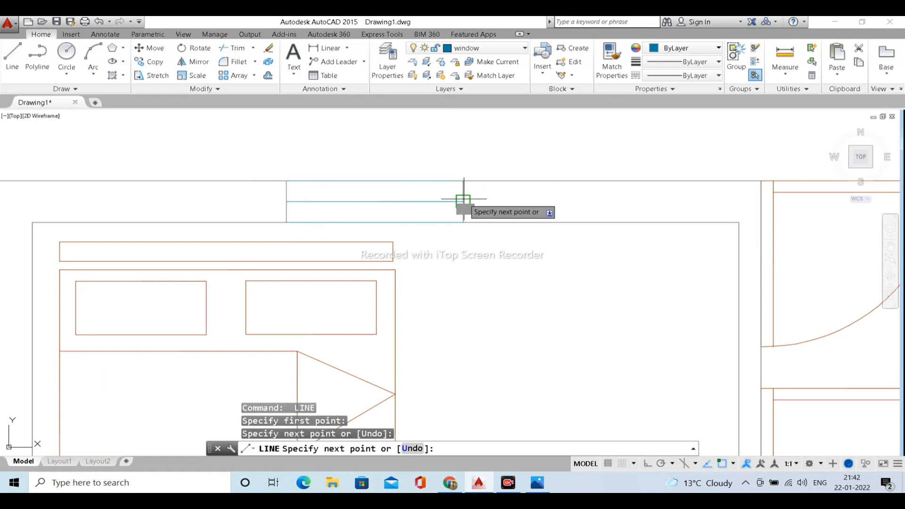
key("Escape")
scroll(483, 175, "down", 3)
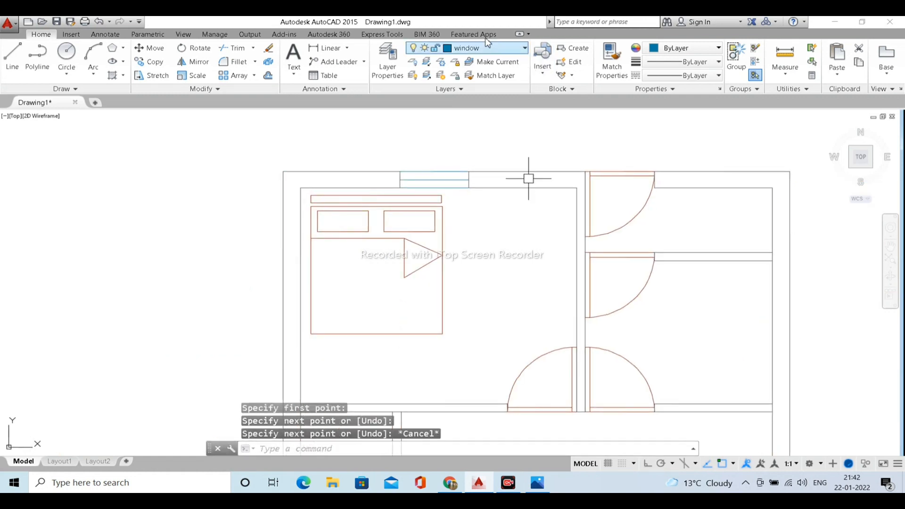
Move all of the bed's parts, without the wall line, to the furniture layer.
left_click(296, 184)
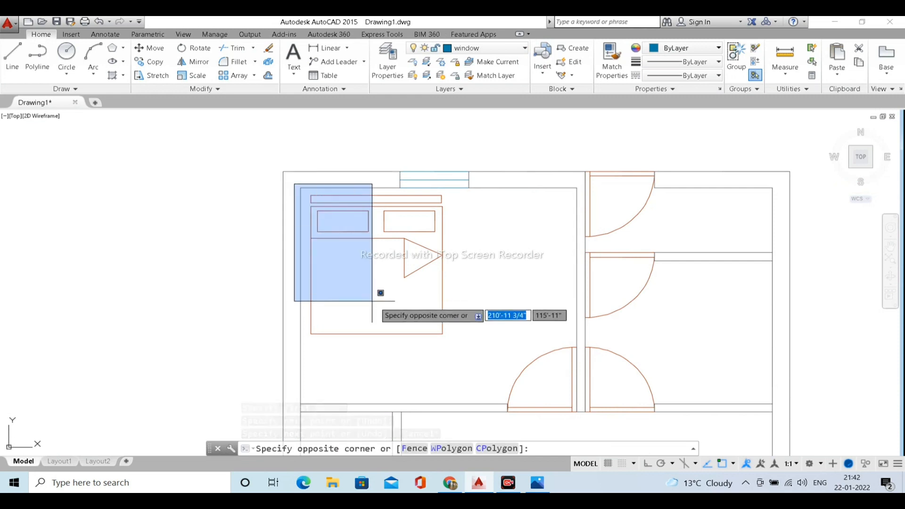
left_click(447, 339)
scroll(330, 193, "up", 4)
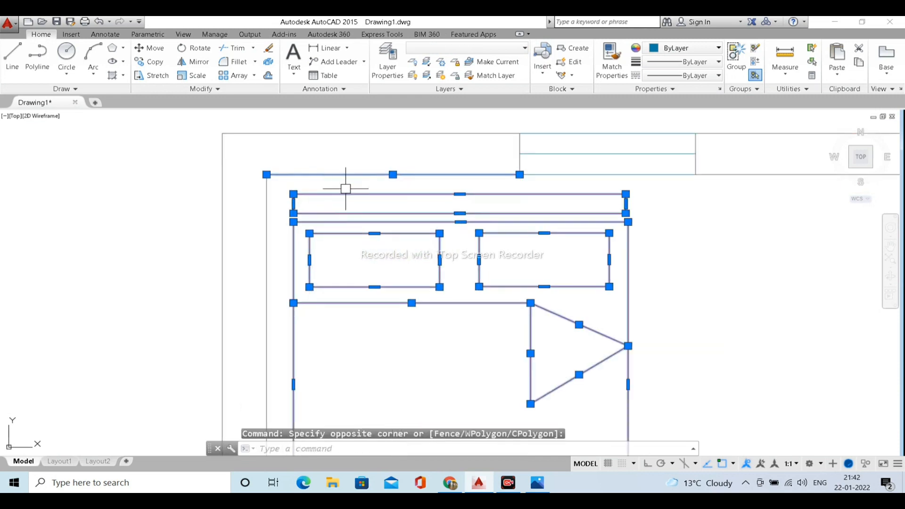
left_click(344, 185, "shift")
left_click(321, 154, "shift")
scroll(332, 169, "down", 4)
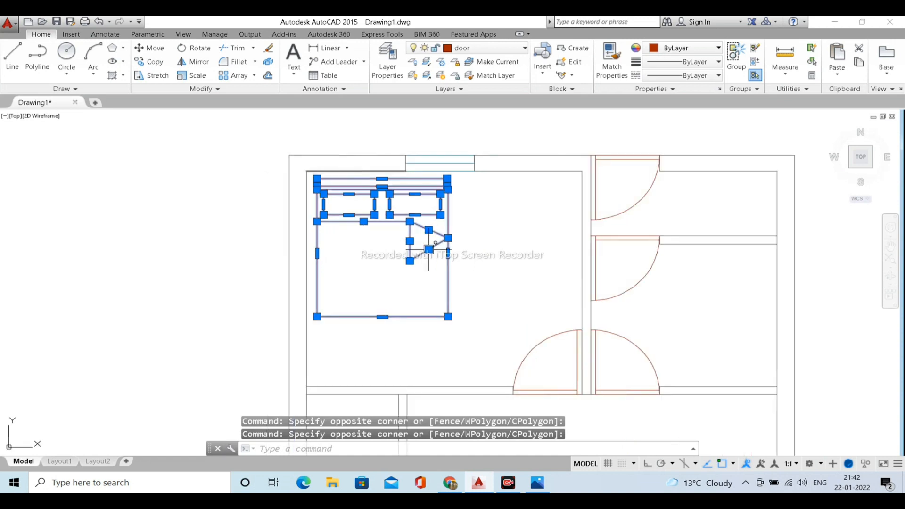
left_click(469, 49)
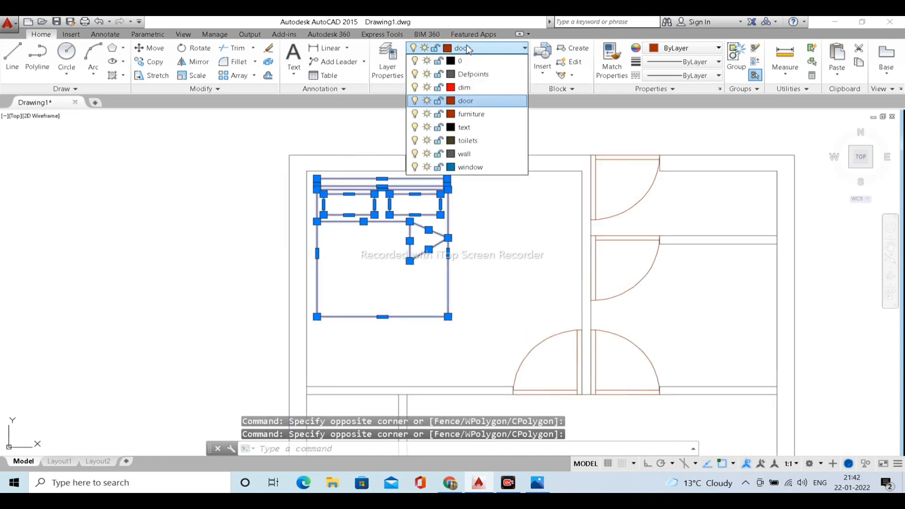
left_click(469, 114)
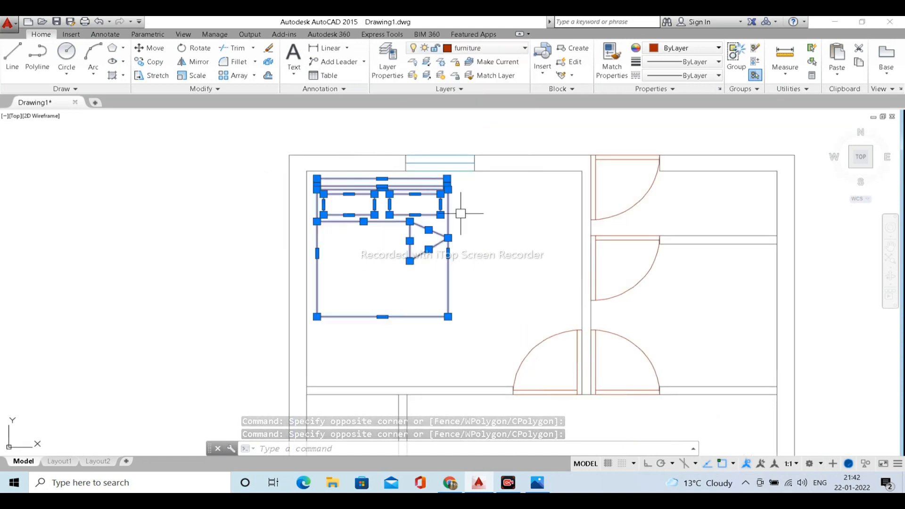
key("Escape")
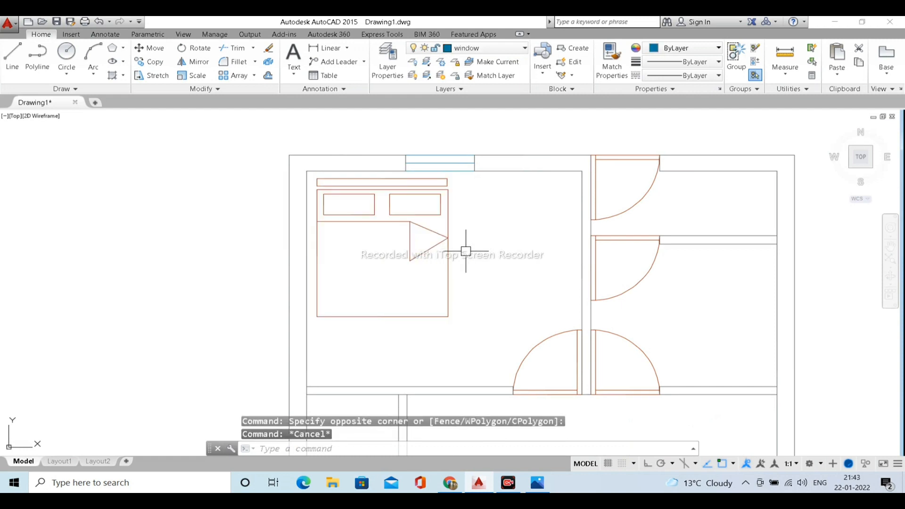
Check the layer assignment of the bed outline and the folded corner line.
left_click(632, 290)
left_click(428, 274)
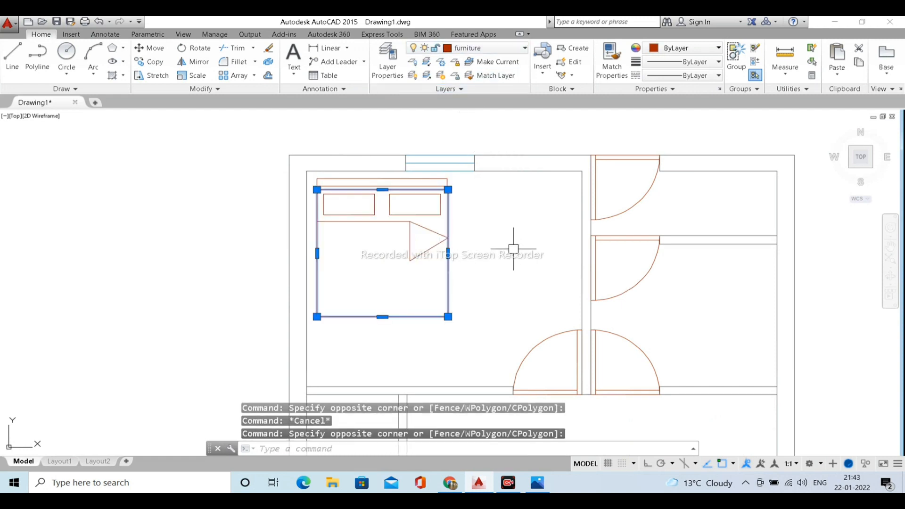
key("Escape")
left_click(502, 271)
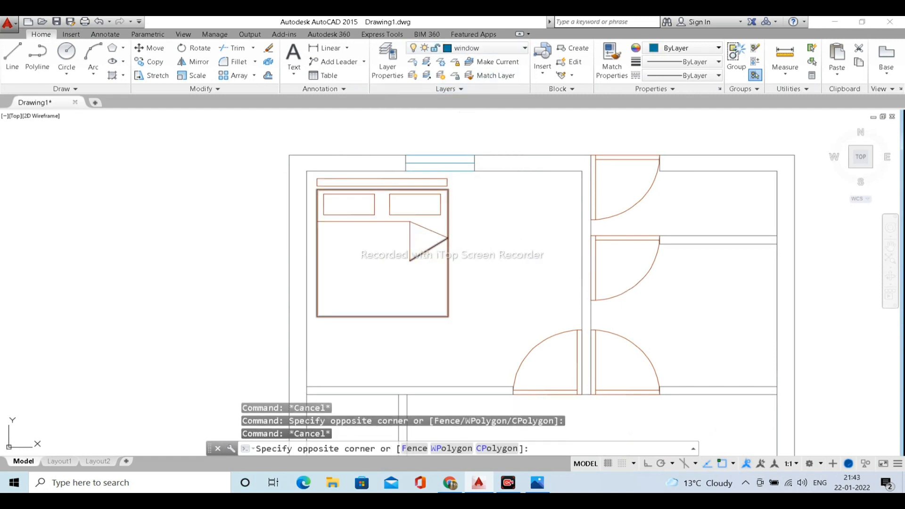
left_click(425, 233)
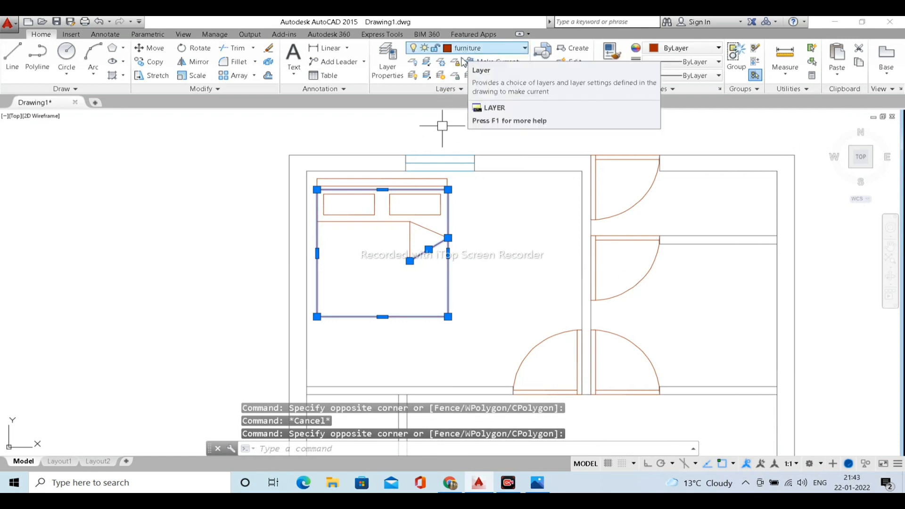
key("Escape")
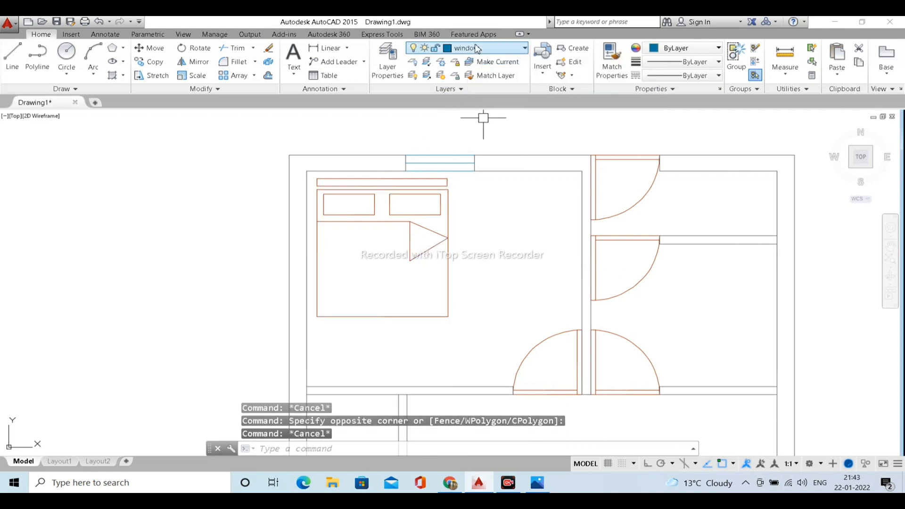
Trim the left outer wall's inner line where the bedroom's lower wall joins it.
scroll(505, 308, "down", 2)
middle_click_drag(505, 308, 431, 244)
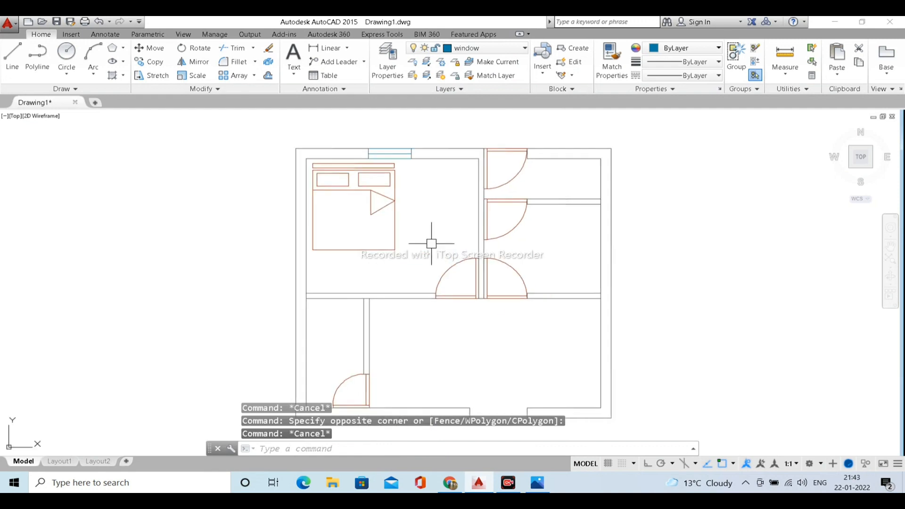
middle_click_drag(423, 279, 432, 233)
scroll(335, 260, "up", 4)
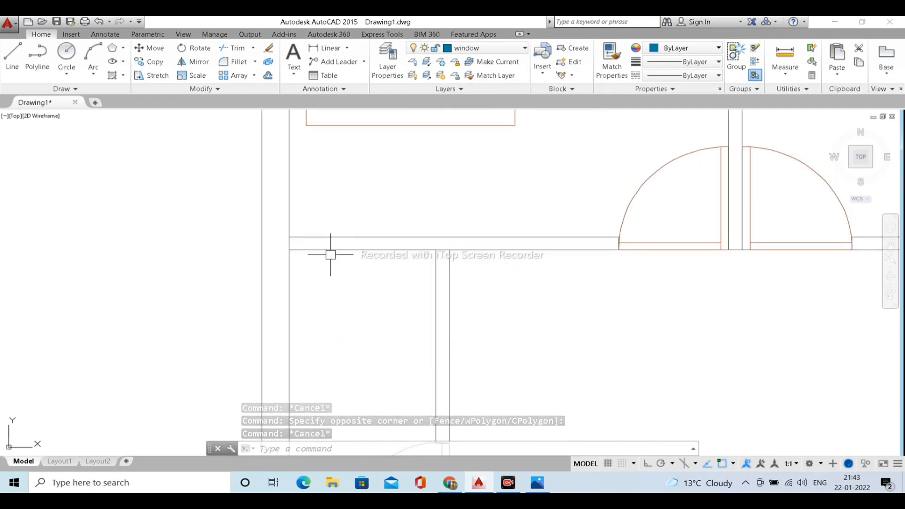
key("Escape")
key("Return")
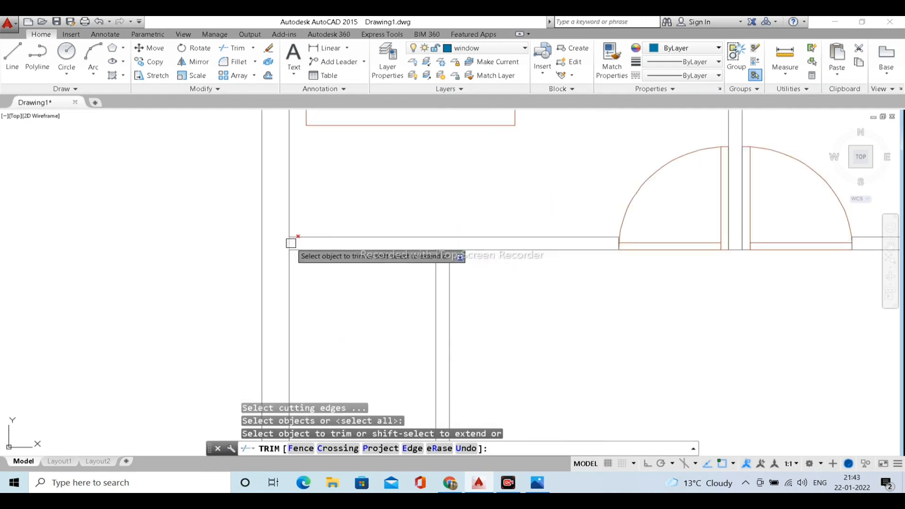
scroll(287, 244, "down", 2)
scroll(473, 196, "down", 2)
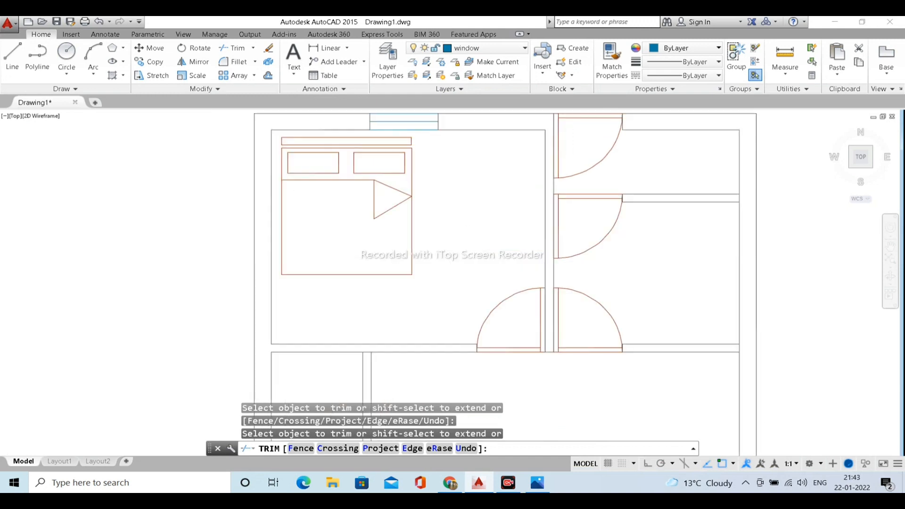
Trim the right outer wall's inner line where the two horizontal partition walls join it.
scroll(717, 361, "up", 4)
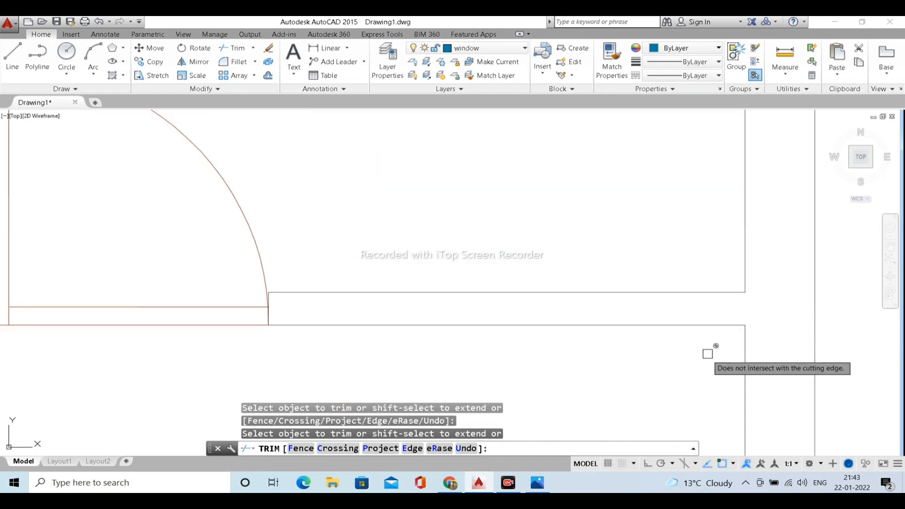
scroll(707, 351, "down", 4)
scroll(702, 207, "up", 4)
scroll(691, 202, "down", 4)
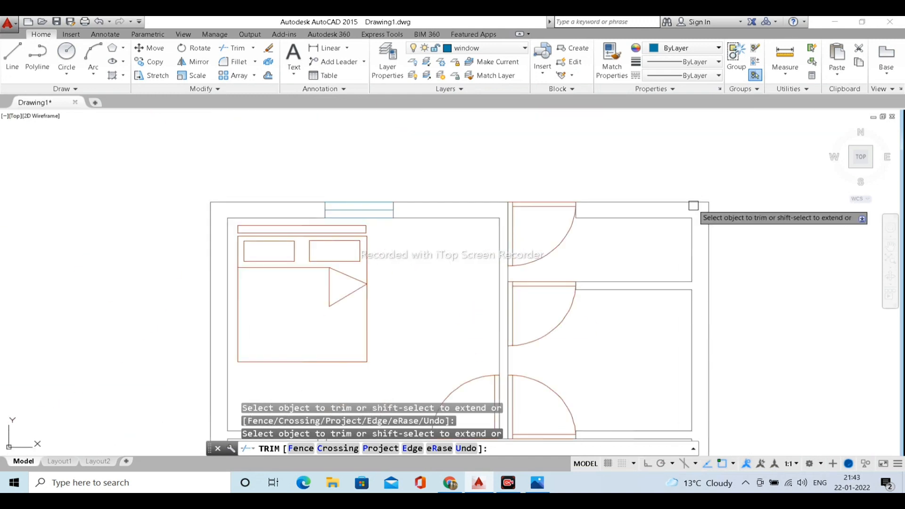
middle_click_drag(437, 239, 455, 182)
scroll(454, 182, "down", 2)
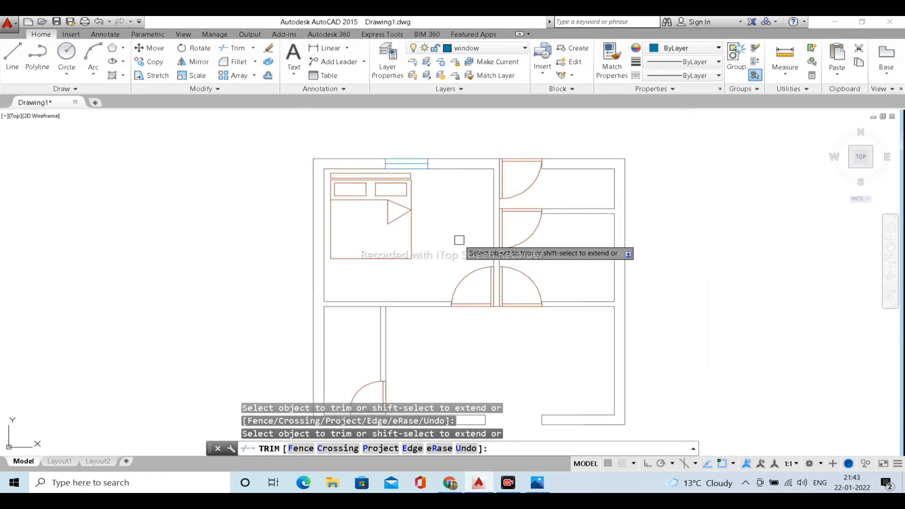
middle_click_drag(458, 243, 476, 162)
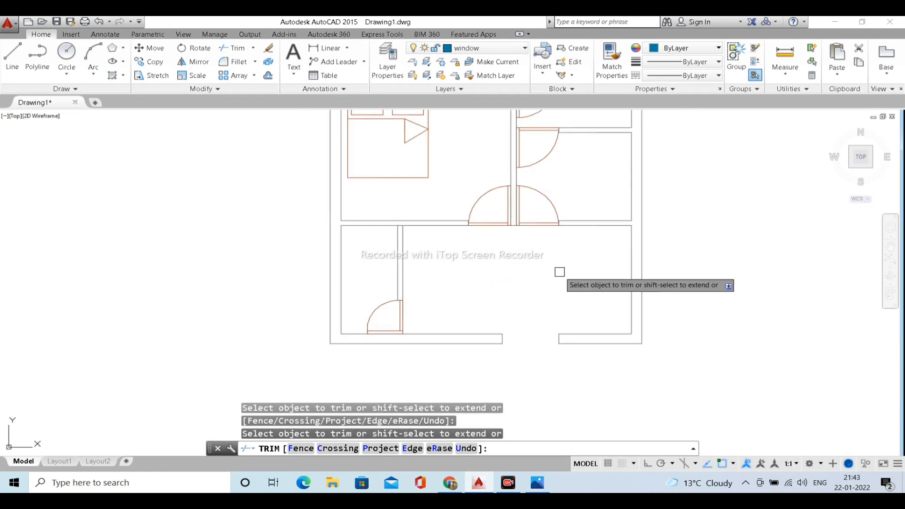
key("Escape")
middle_click_drag(485, 244, 468, 280)
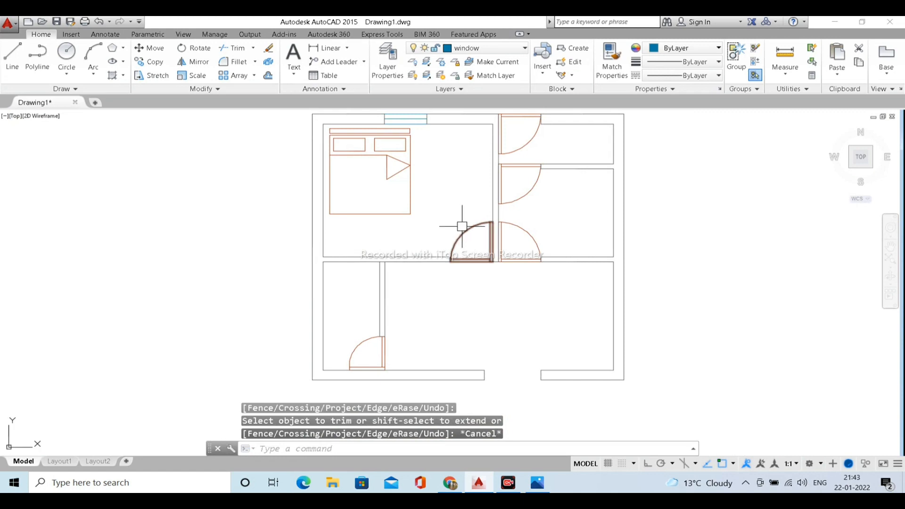
scroll(462, 226, "down", 2)
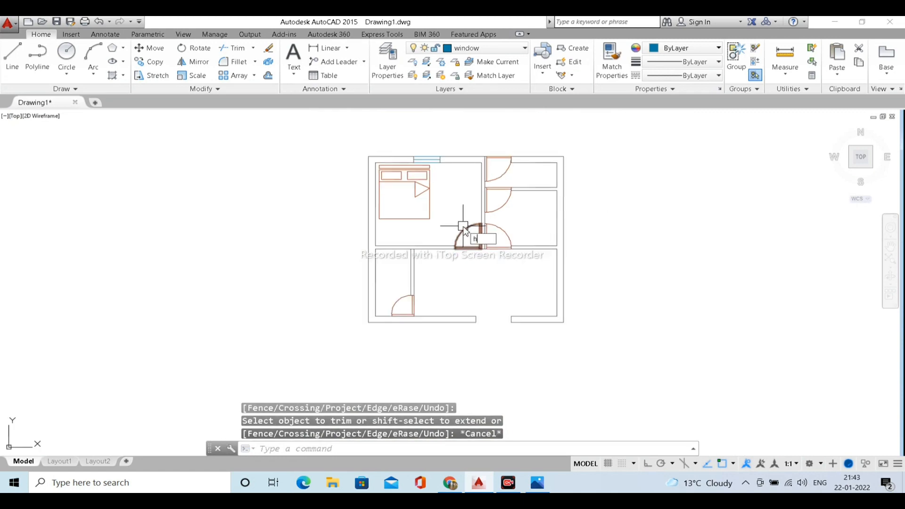
type("h")
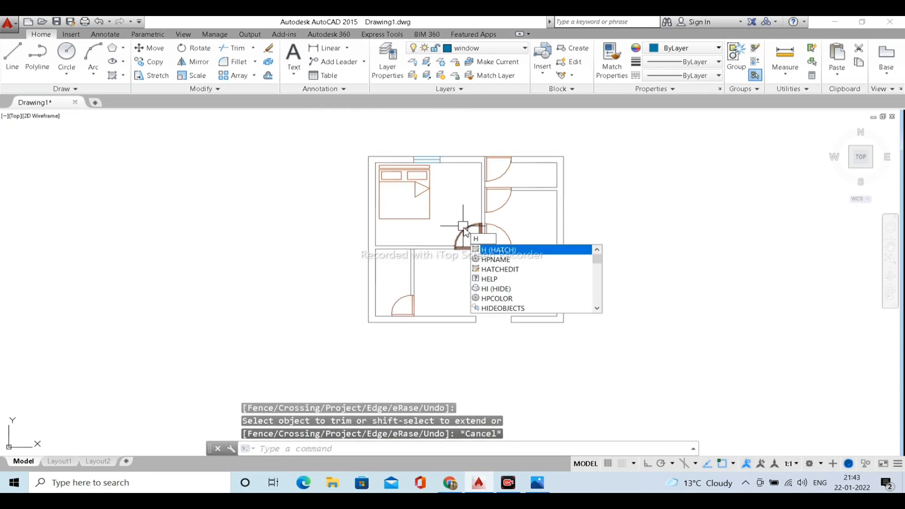
key("Escape")
key("Escape")
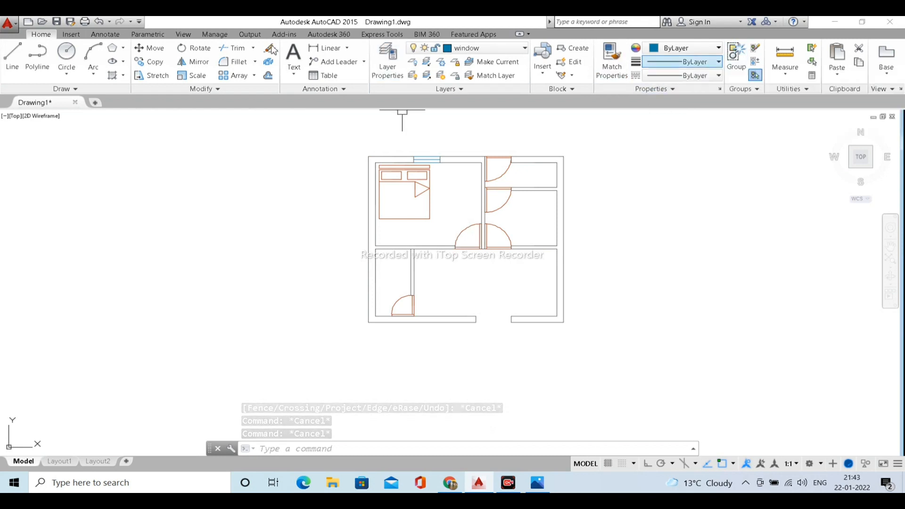
left_click(72, 35)
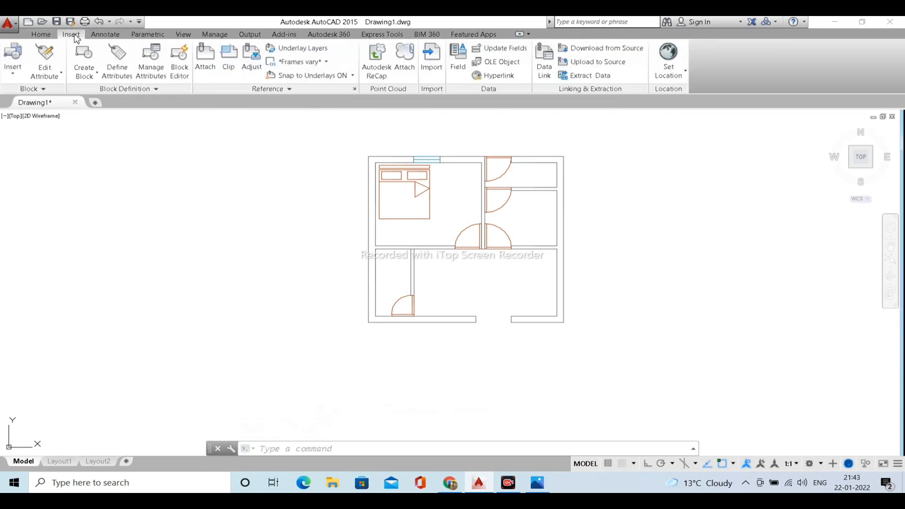
left_click(95, 37)
left_click(145, 39)
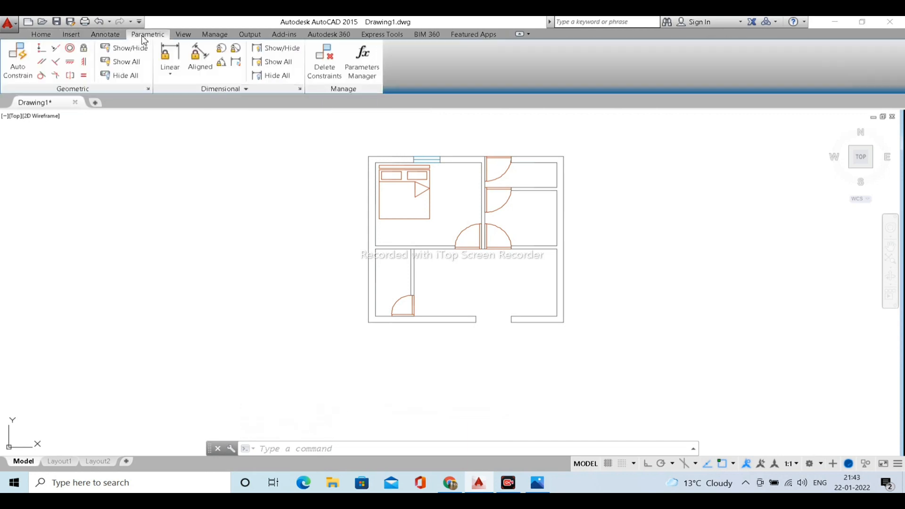
left_click(182, 38)
left_click(214, 34)
left_click(41, 34)
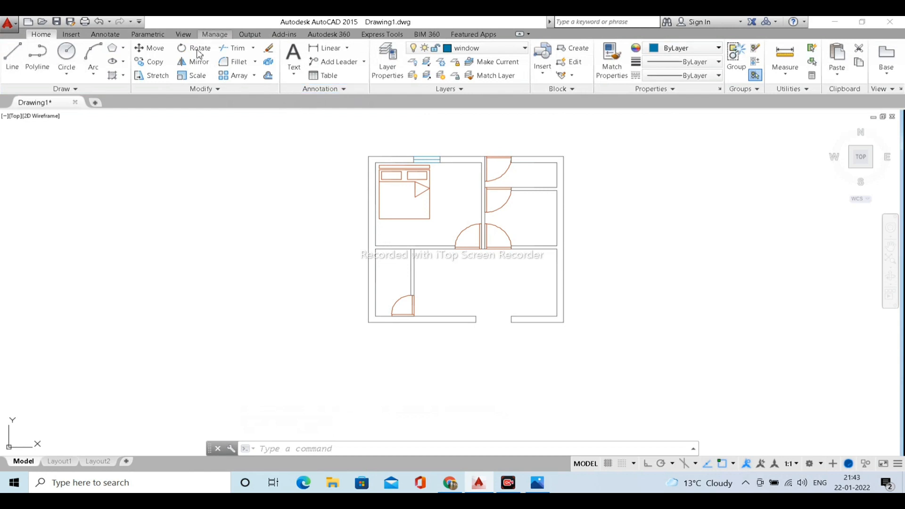
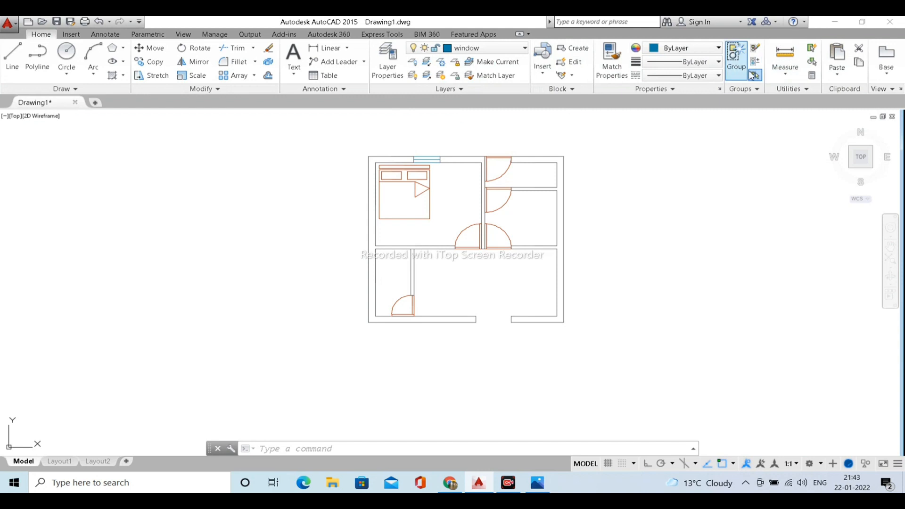
scroll(399, 263, "up", 2)
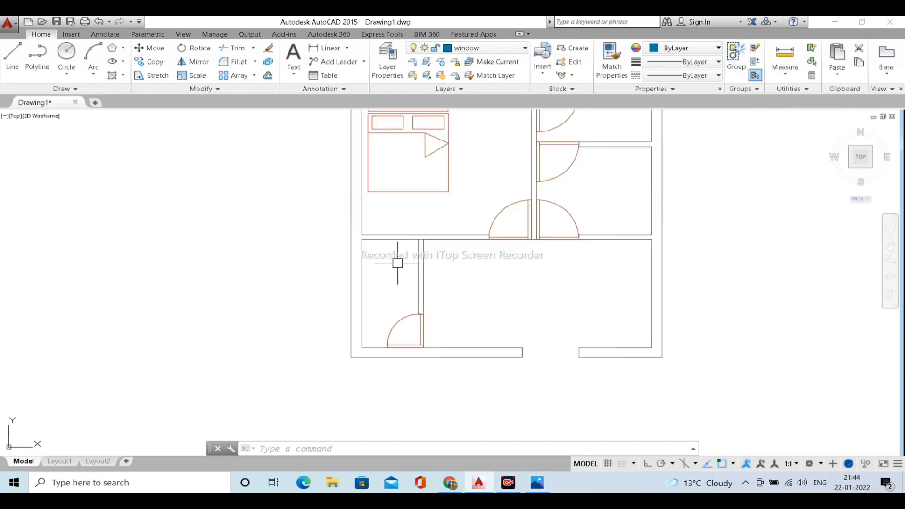
Start a hatch and choose the ANSI32 pattern for it.
middle_click_drag(407, 242, 397, 204)
scroll(403, 223, "down", 2)
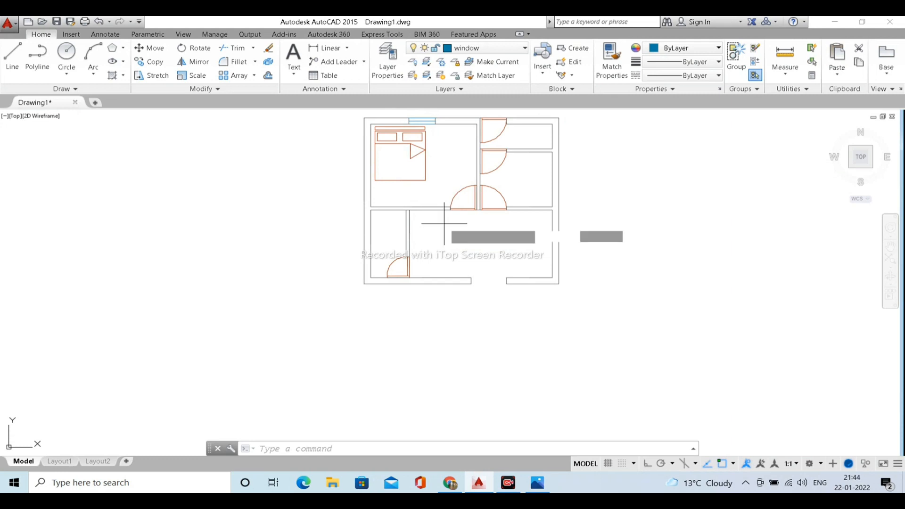
type("h")
key("Return")
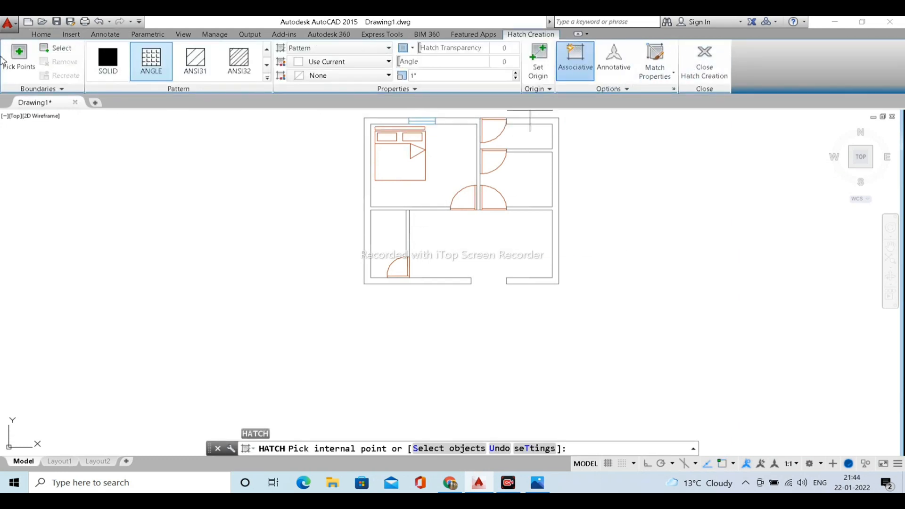
left_click(267, 79)
scroll(194, 142, "down", 8)
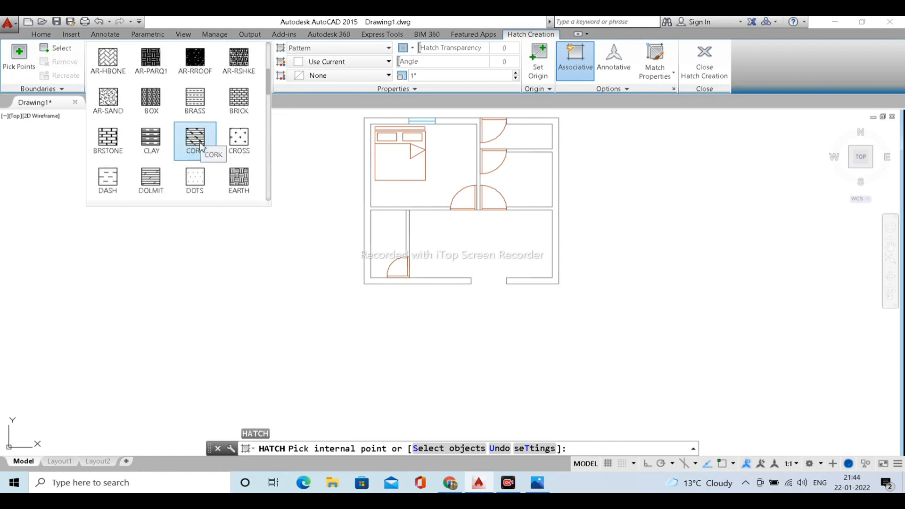
scroll(202, 154, "down", 2)
scroll(202, 155, "up", 9)
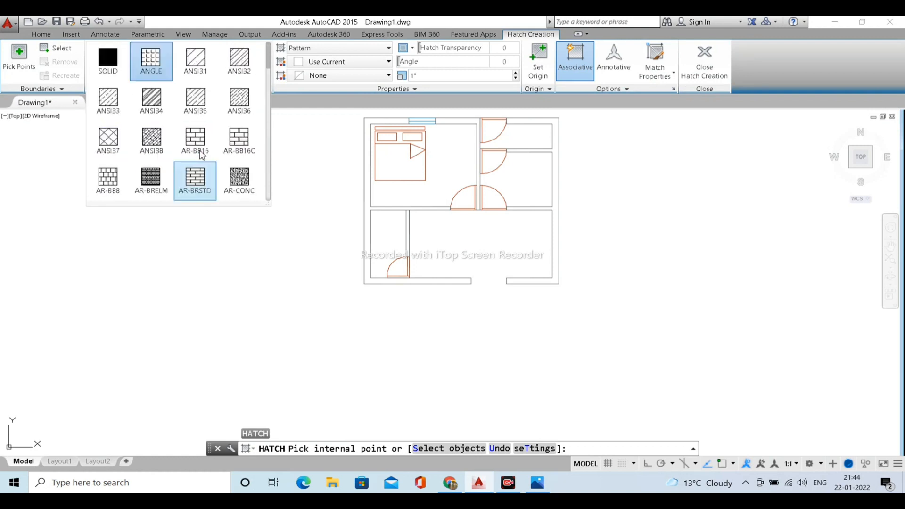
left_click(241, 60)
scroll(372, 137, "up", 2)
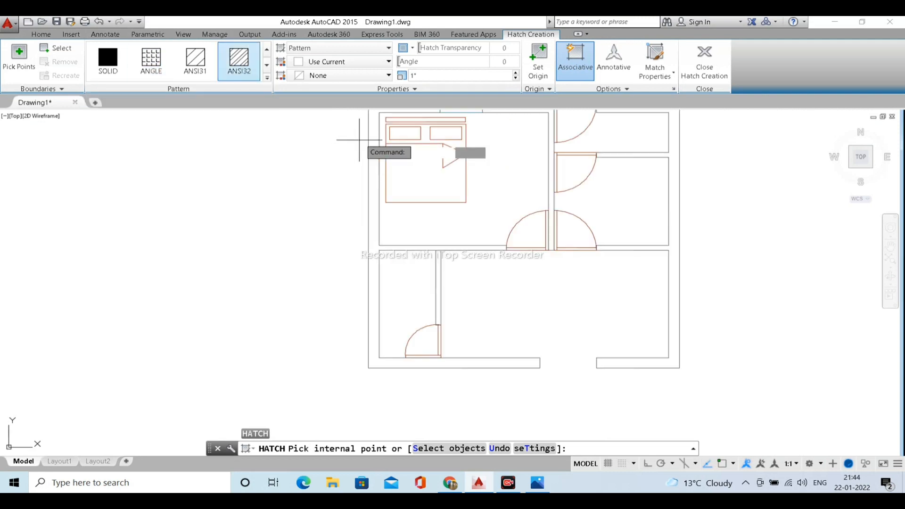
Fill all the outer walls and partition walls of the house with the ANSI32 hatch.
left_click(373, 137)
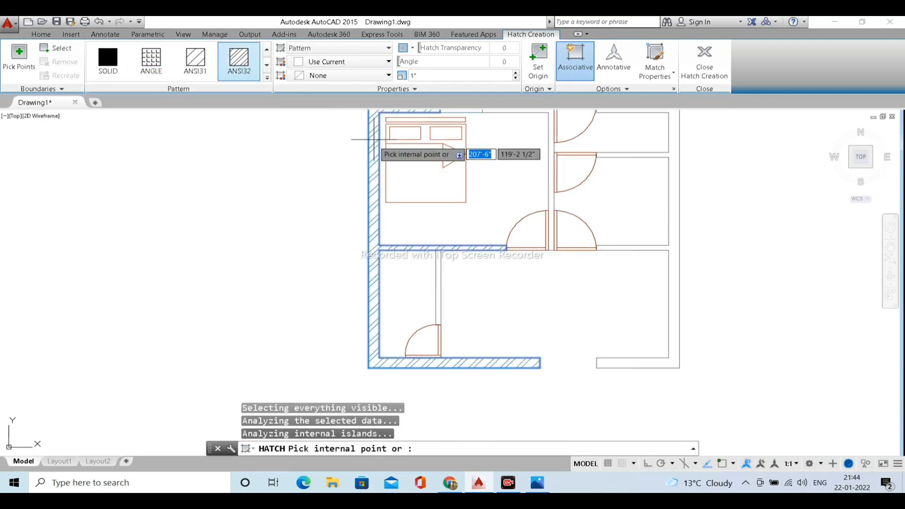
middle_click_drag(548, 198, 489, 233)
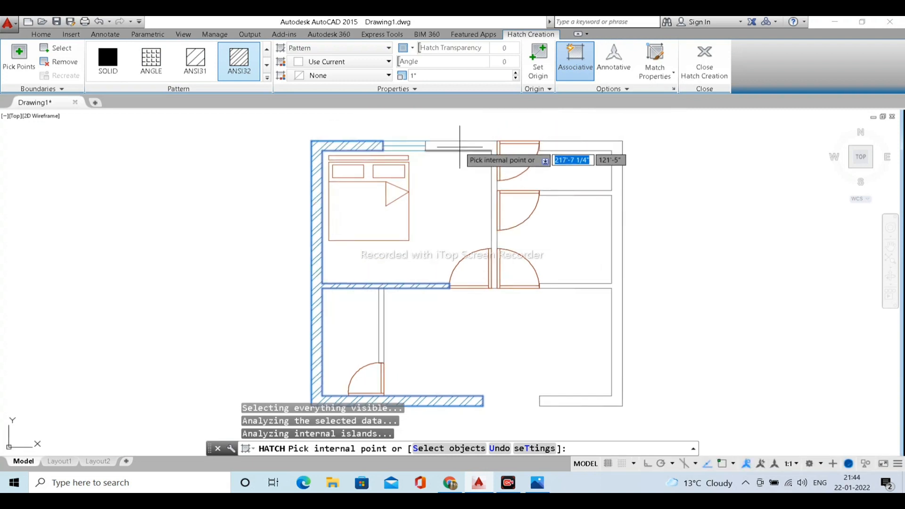
left_click(568, 147)
mouse_move(586, 277)
middle_mouse_down()
mouse_move(580, 217)
mouse_move(576, 228)
middle_mouse_up()
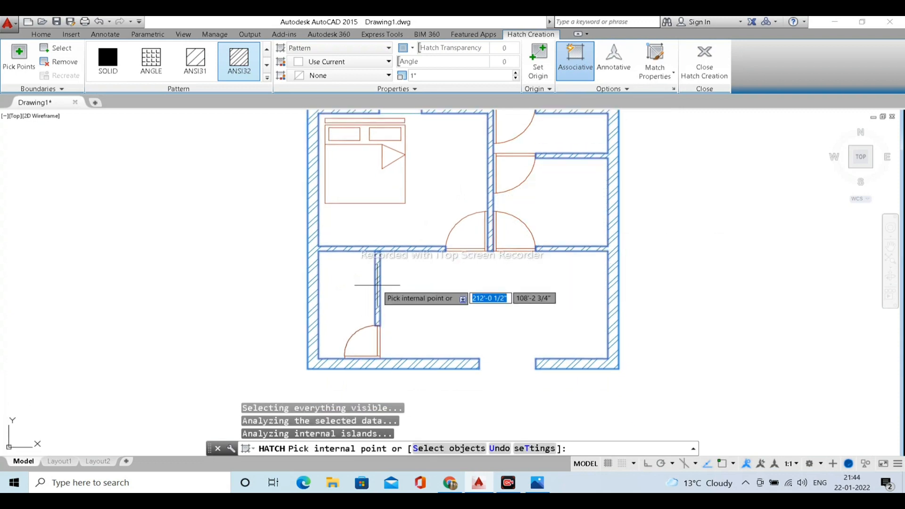
key("Escape")
middle_click_drag(466, 308, 429, 335)
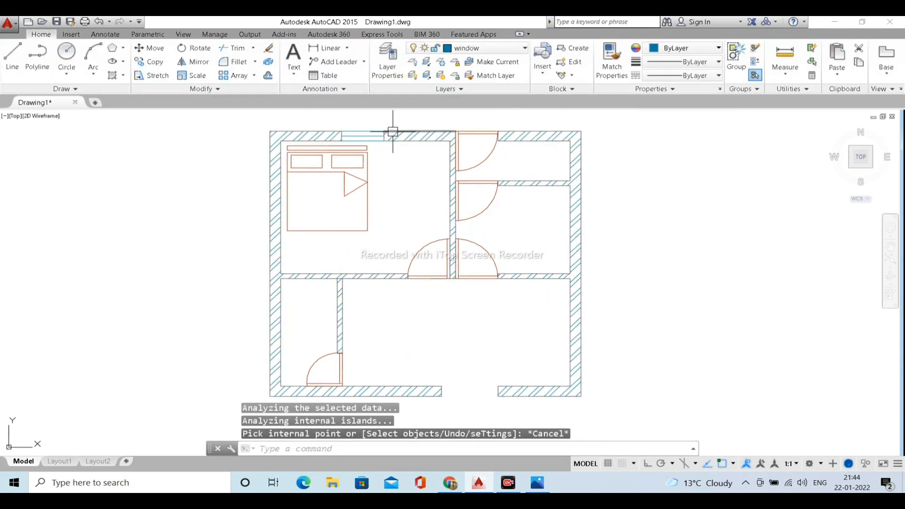
scroll(401, 139, "up", 5)
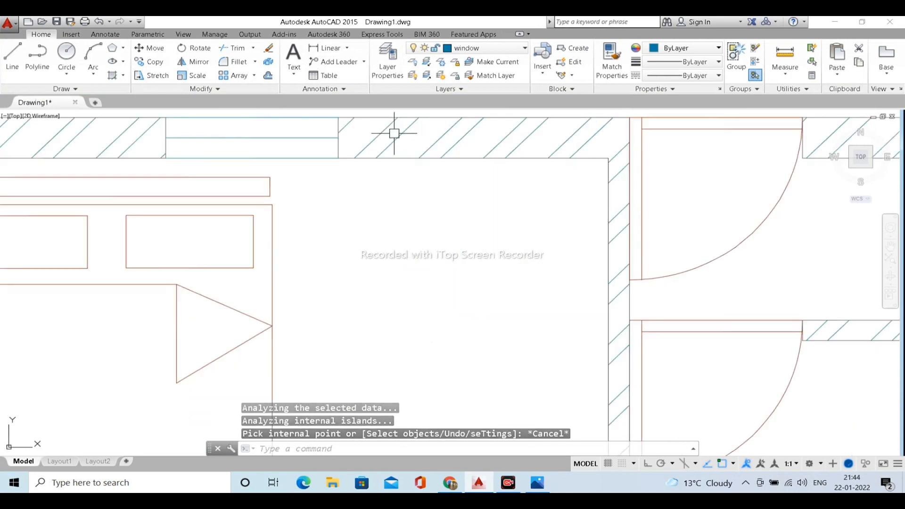
left_click(396, 140)
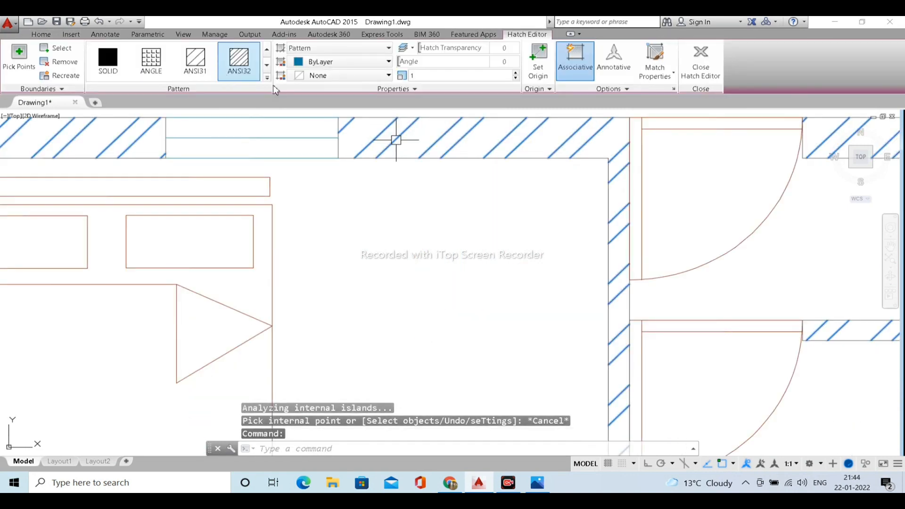
left_click(321, 62)
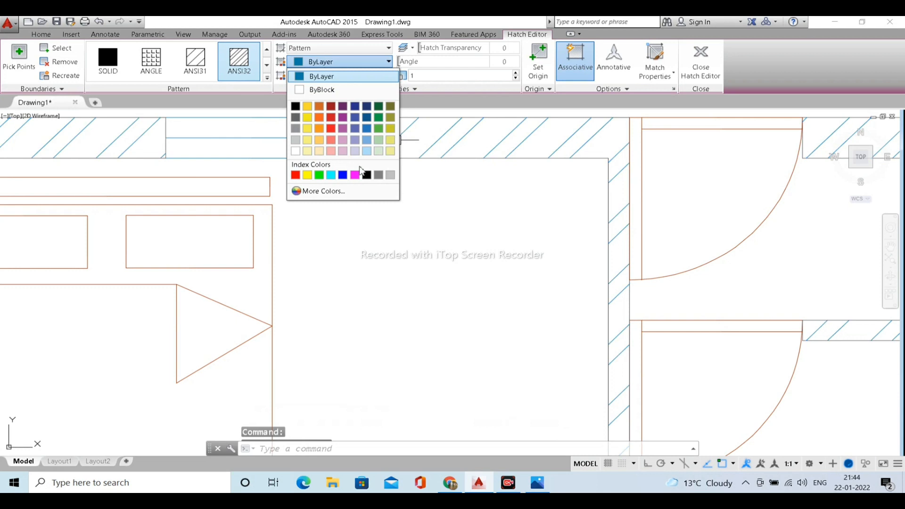
key("Escape")
key("Escape")
key("Escape")
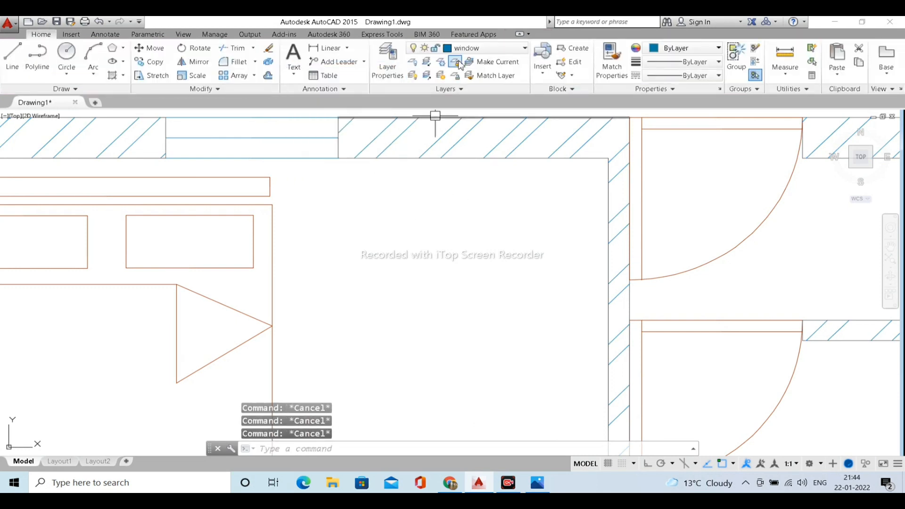
Make the wall layer current and erase the existing wall hatch.
left_click(475, 51)
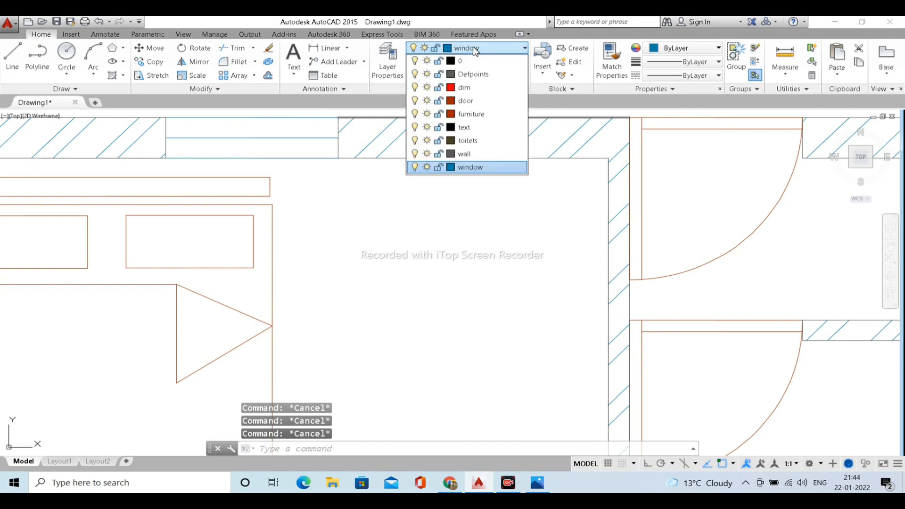
left_click(462, 154)
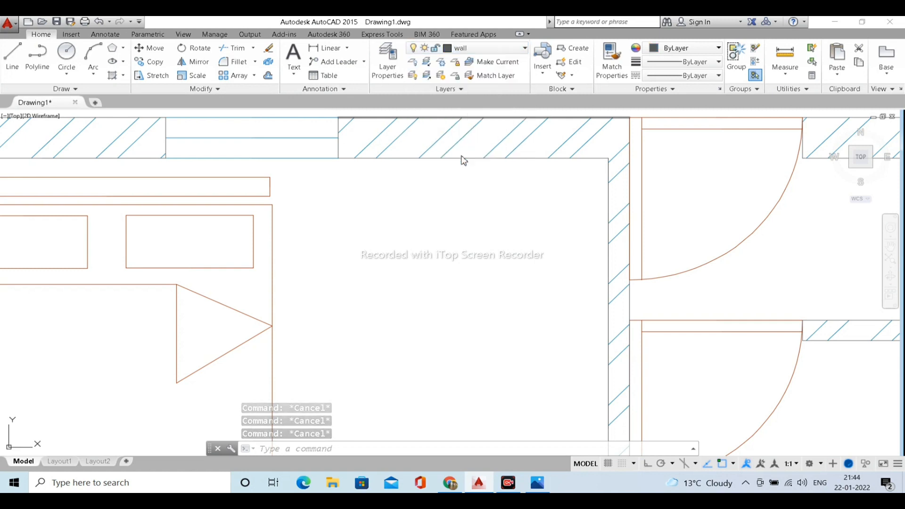
left_click(458, 142)
key("Delete")
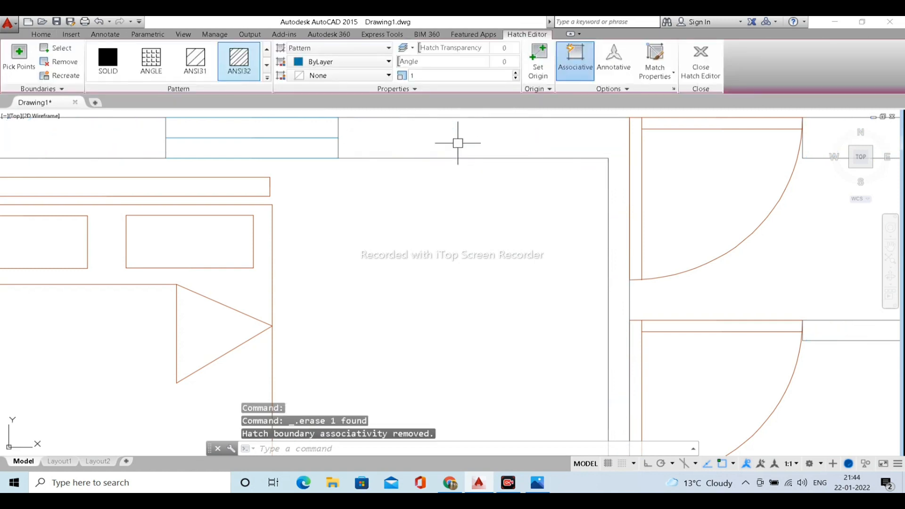
Hatch all outer walls and partition walls, including the bathroom wall, with the ANSI32 pattern on the wall layer.
scroll(447, 184, "down", 3)
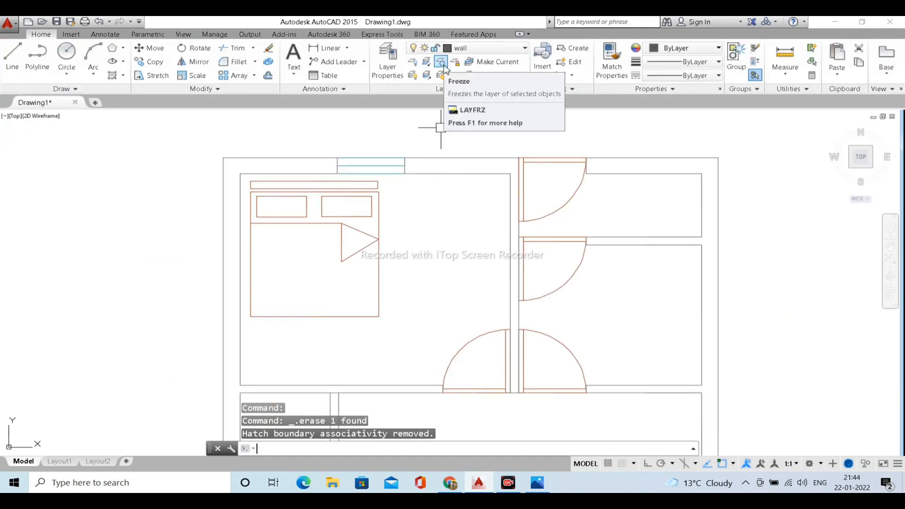
key("Return")
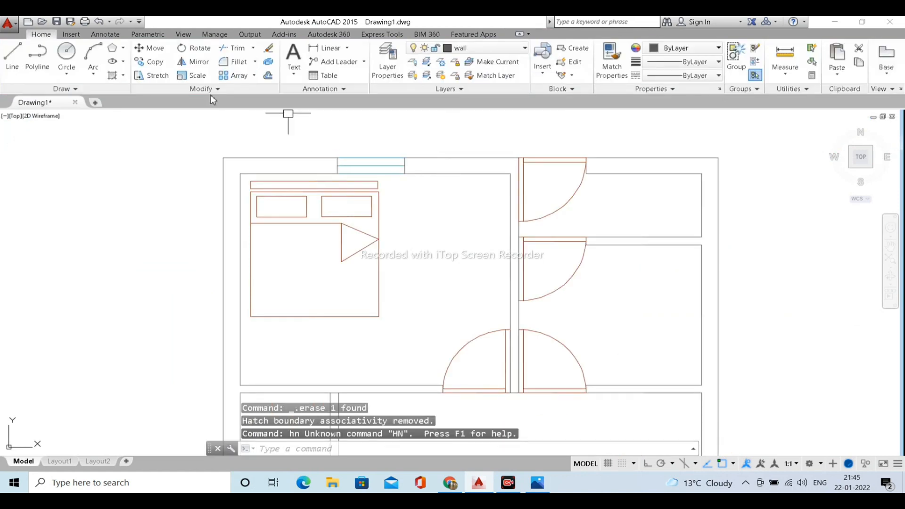
type("h")
key("Return")
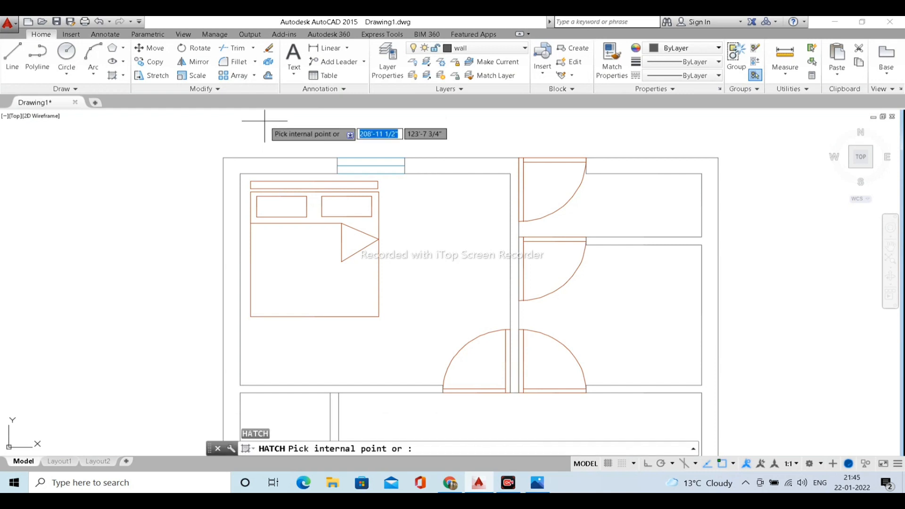
left_click(271, 164)
left_click(436, 162)
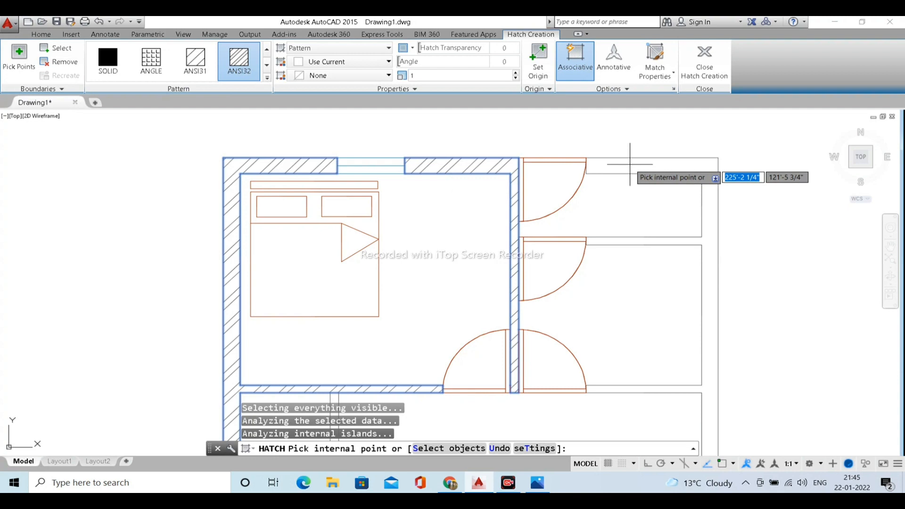
left_click(633, 299)
mouse_move(646, 303)
middle_mouse_down()
mouse_move(632, 182)
mouse_move(639, 158)
middle_mouse_up()
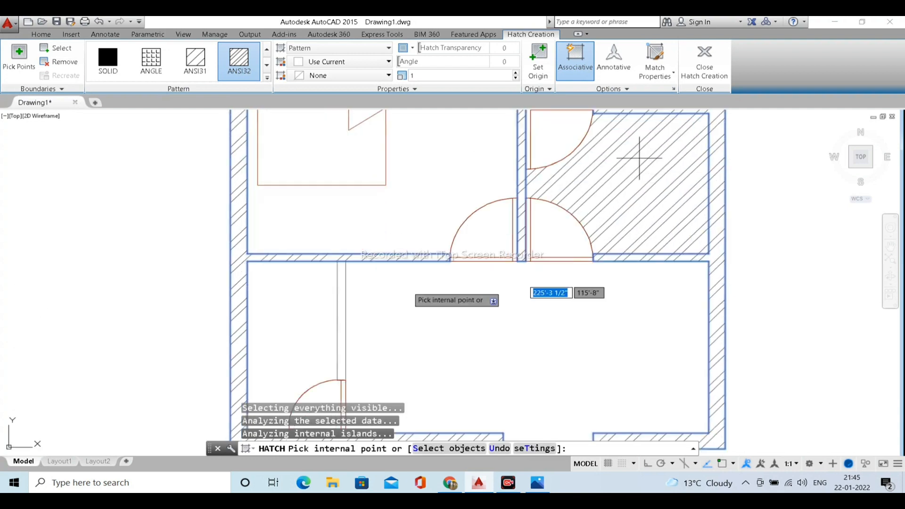
left_click(342, 294)
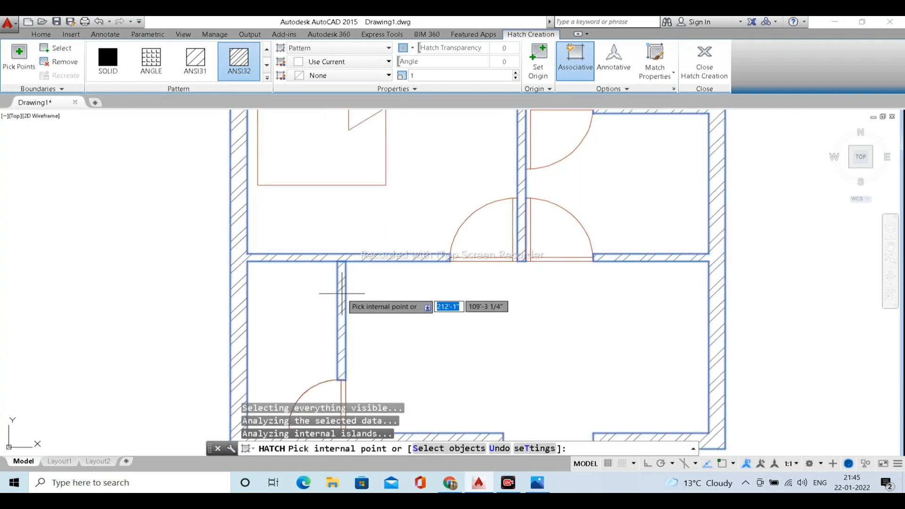
key("Escape")
scroll(384, 269, "up", 3)
scroll(394, 263, "down", 7)
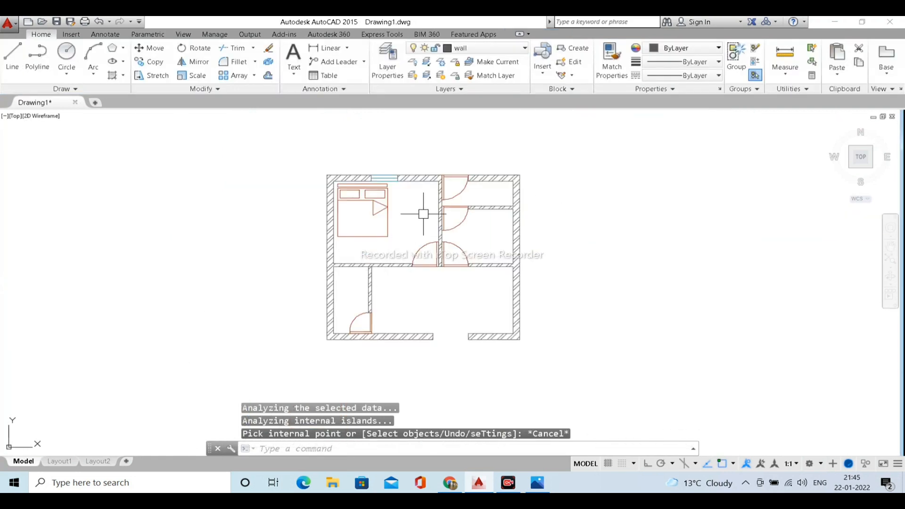
Switch to the house plan image and examine its room labels, dimensions and furniture, then return to the drawing.
middle_click_drag(417, 217, 383, 216)
scroll(374, 237, "up", 3)
middle_click_drag(413, 263, 402, 224)
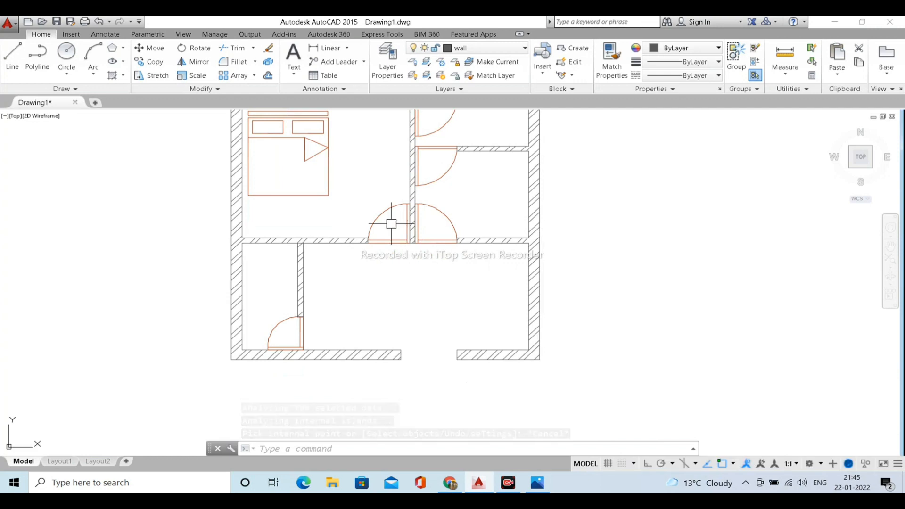
middle_click_drag(374, 194, 375, 216)
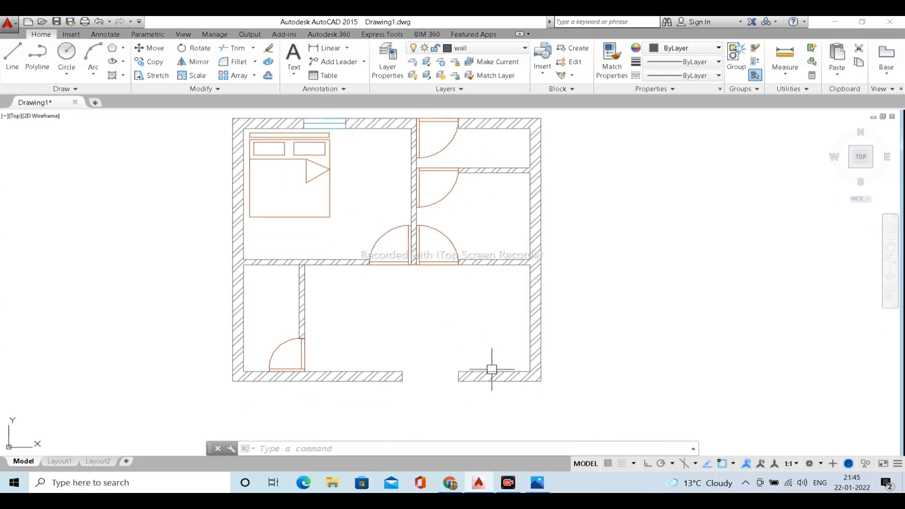
mouse_move(535, 484)
left_click(544, 462)
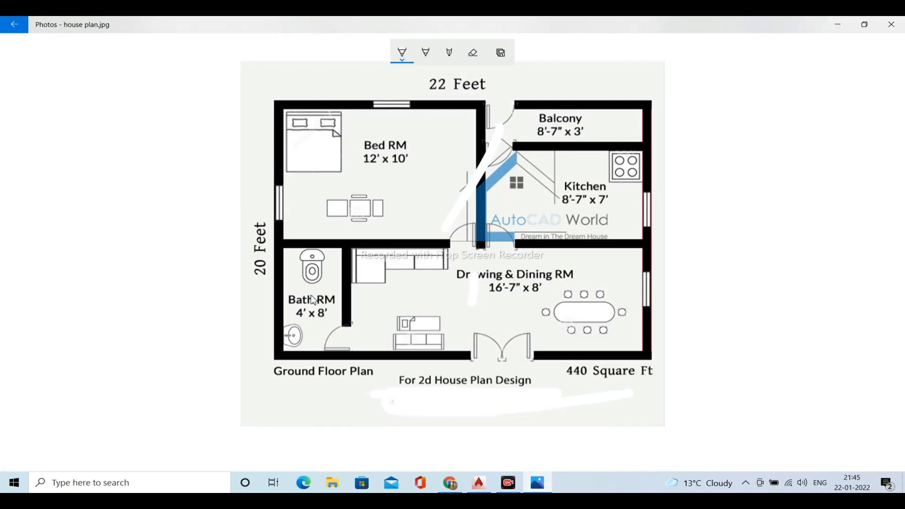
scroll(306, 283, "up", 5, "ctrl")
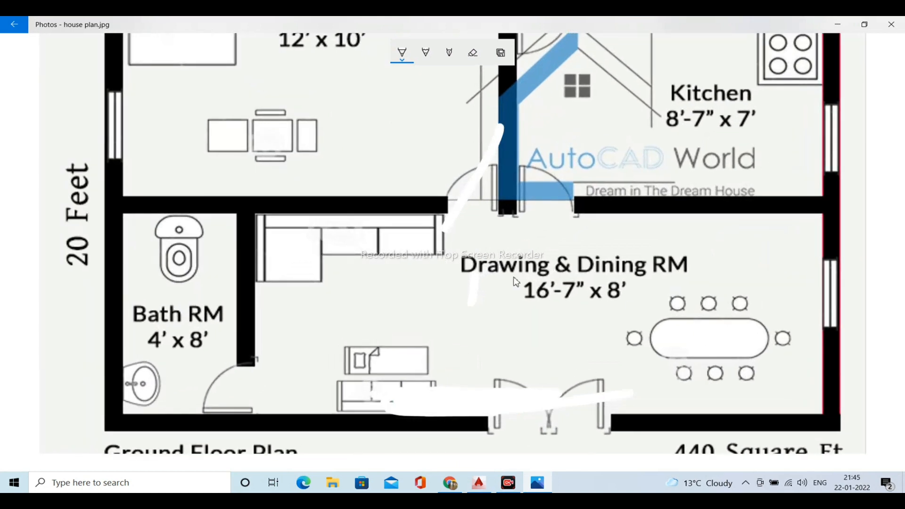
scroll(491, 304, "down", 5, "ctrl")
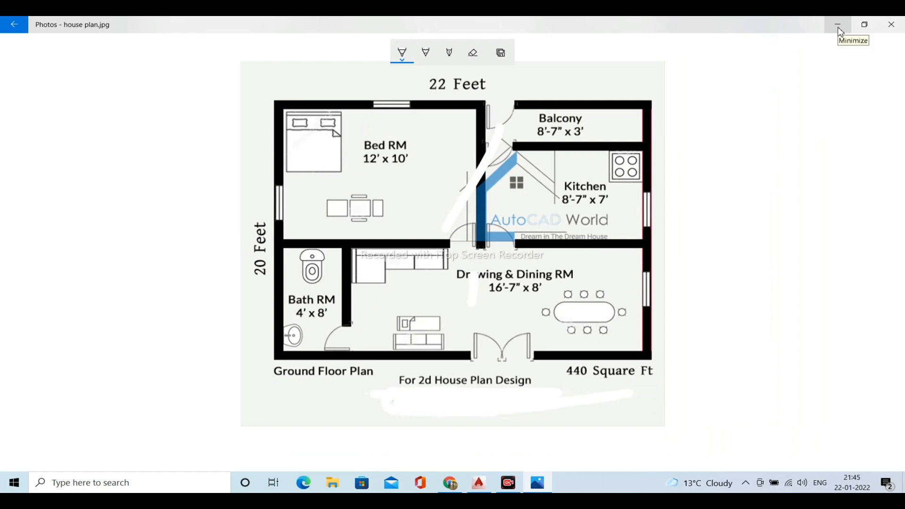
left_click(837, 25)
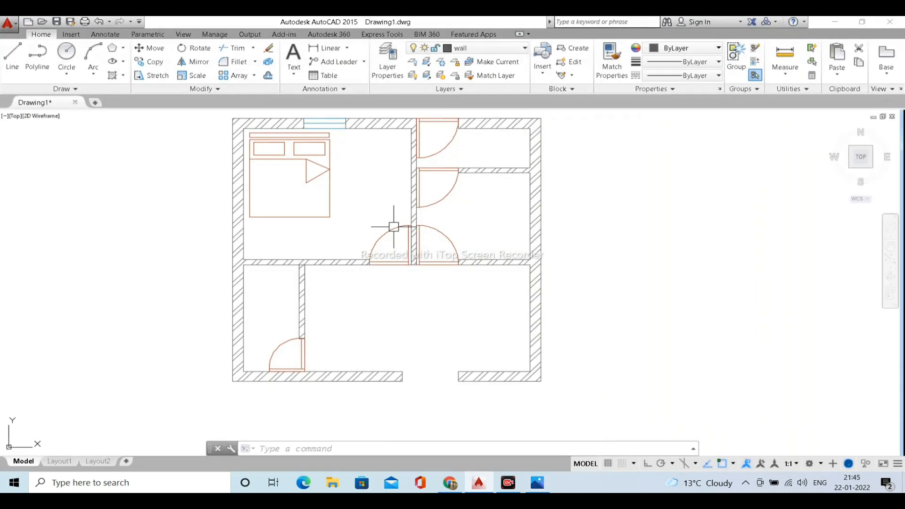
middle_click_drag(331, 260, 401, 275)
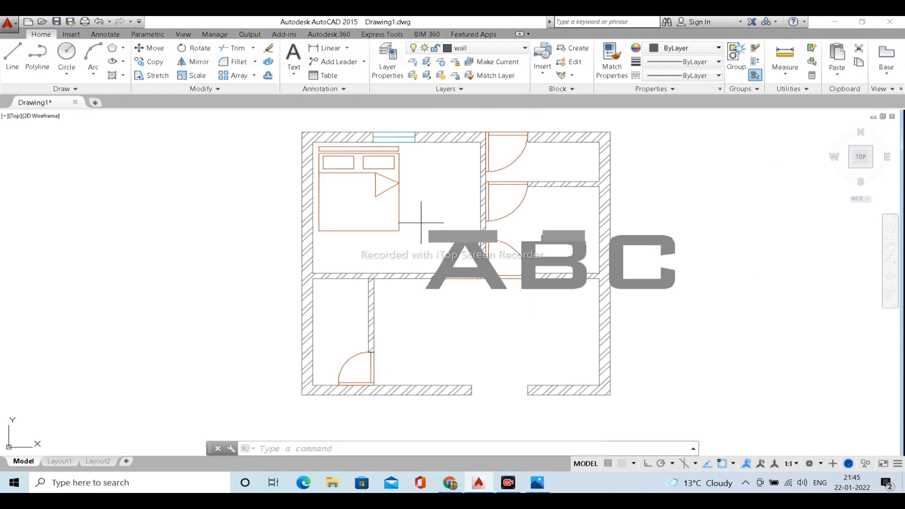
type("mt")
key("Return")
scroll(421, 219, "up", 2)
left_click(410, 194)
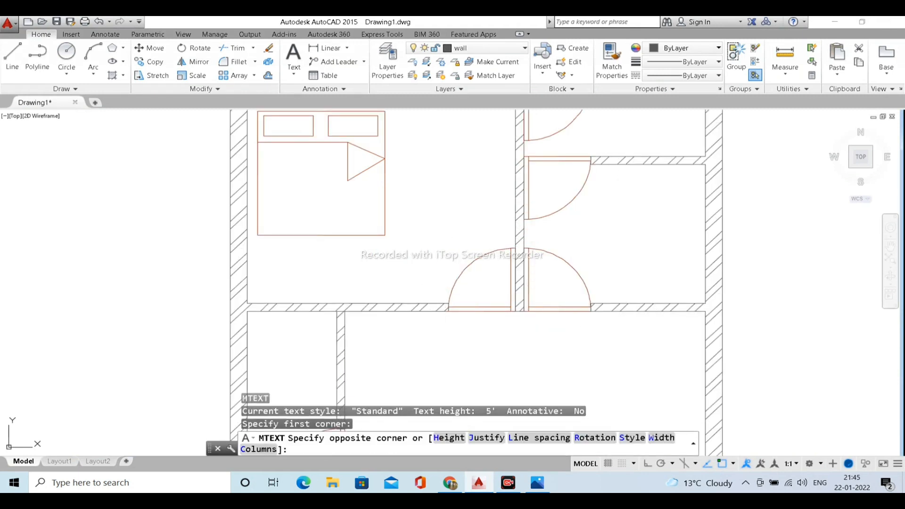
left_click(490, 371)
left_click(507, 238)
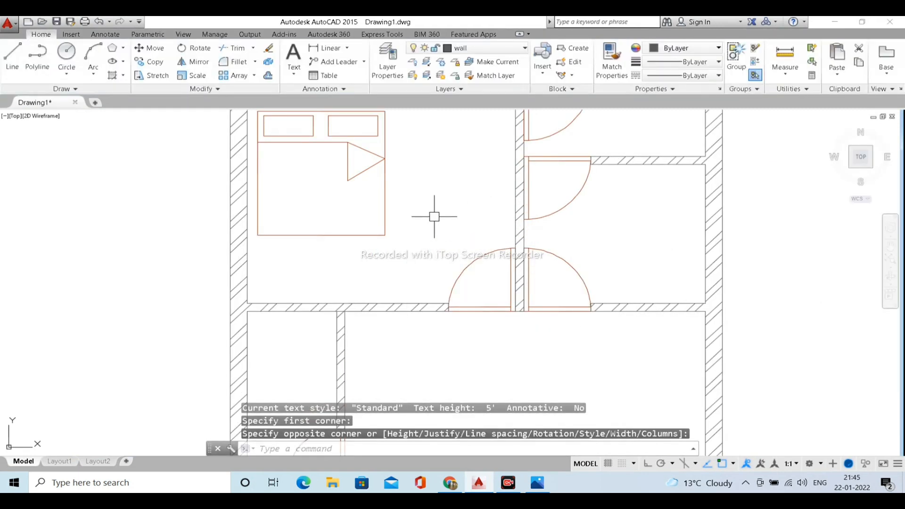
Modify the new dim. style dimension style, setting its arrow size to 4" and reviewing its line settings.
type("d")
key("Return")
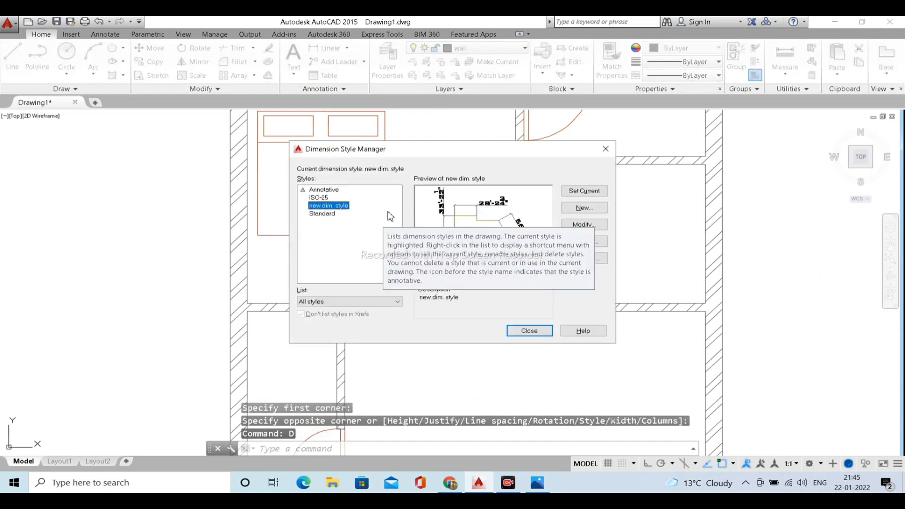
left_click(576, 226)
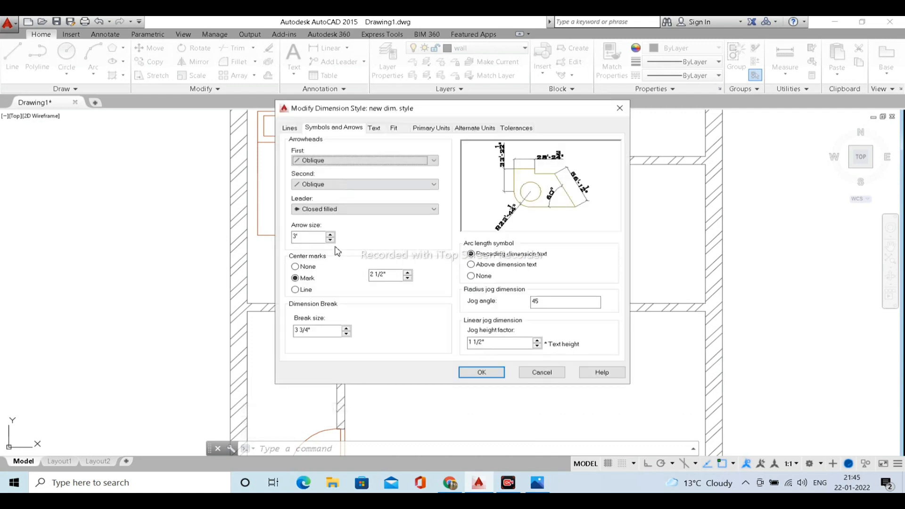
double_click(311, 236)
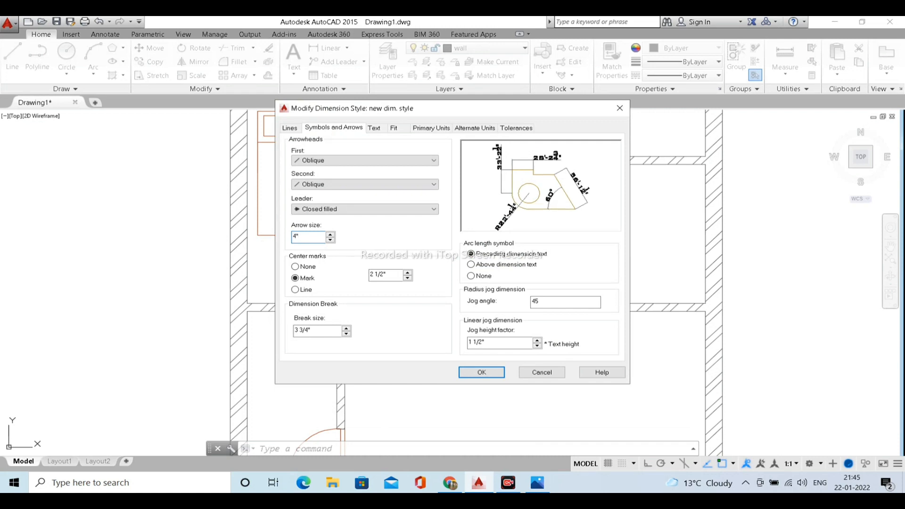
left_click(290, 128)
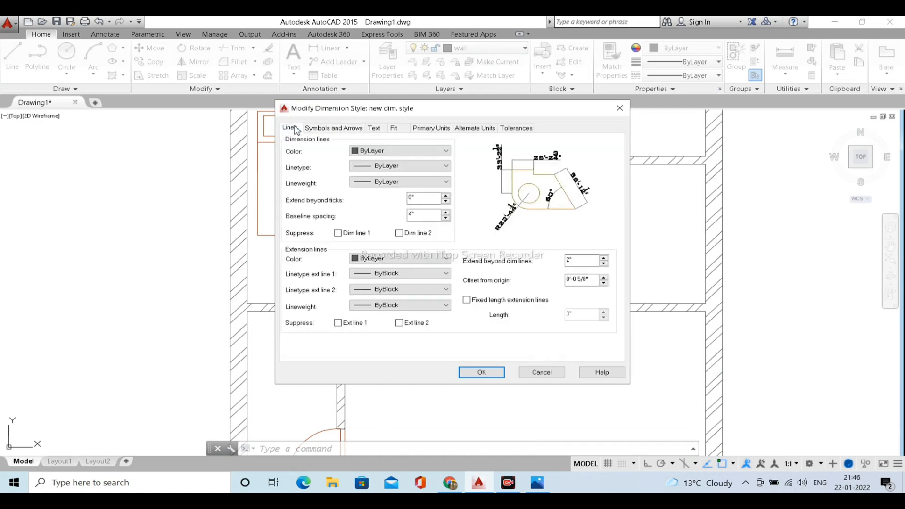
left_click(348, 133)
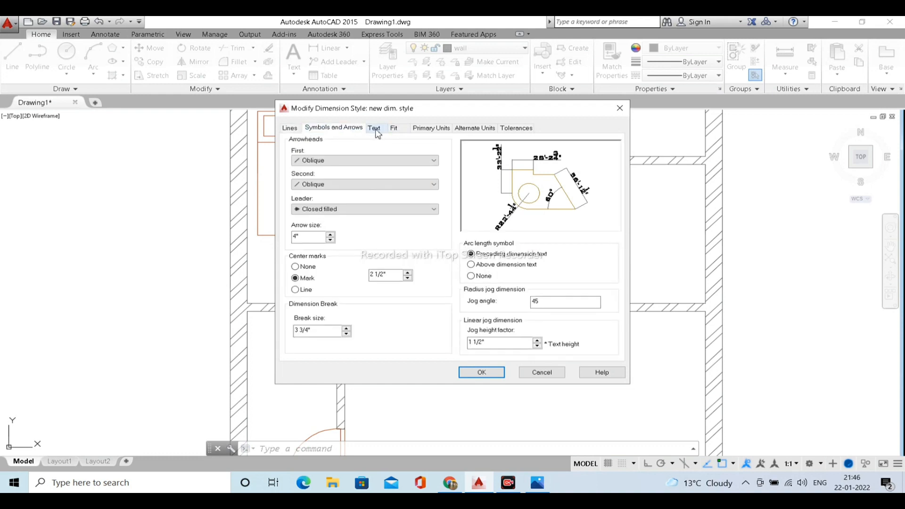
Set the text height of the Standard text style used by the dimension style to 5".
left_click(376, 131)
left_click(443, 161)
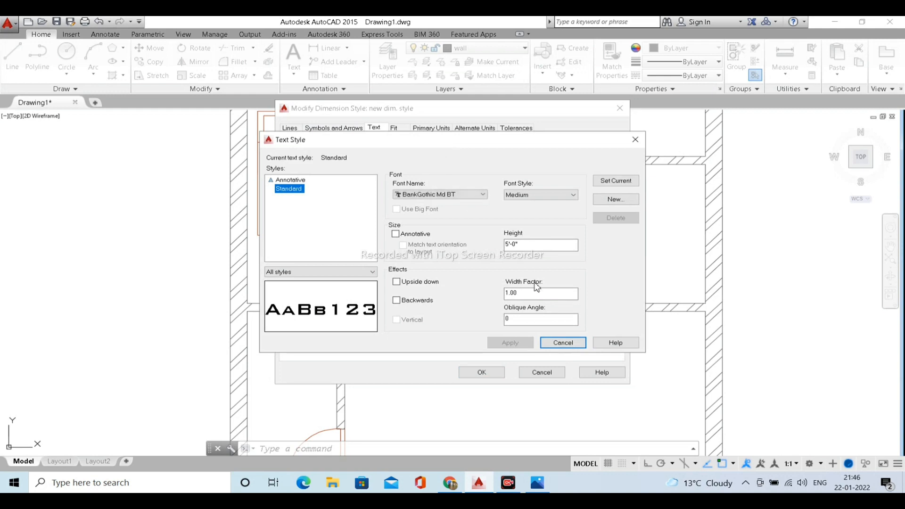
left_click_drag(538, 244, 484, 249)
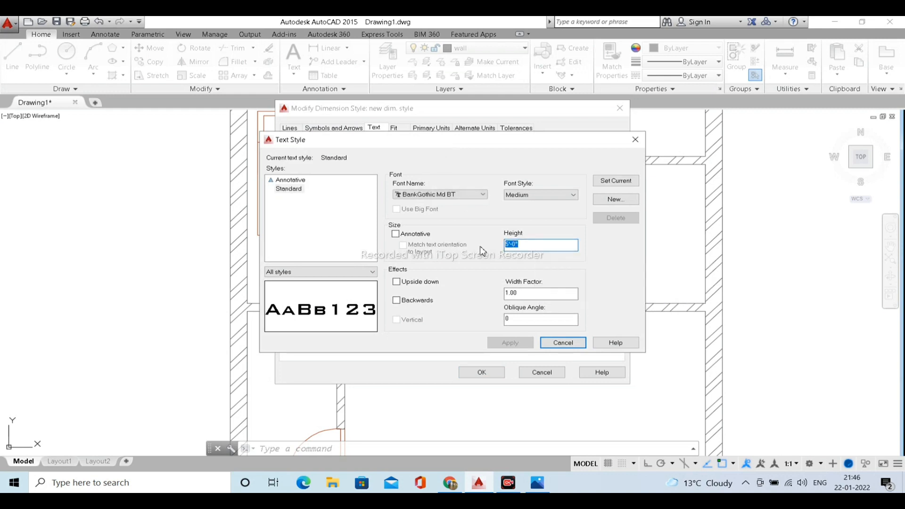
type("5")
key("Return")
Change the Standard text style's font to Arial CE Bold and make the style current, saving the changes.
left_click(452, 194)
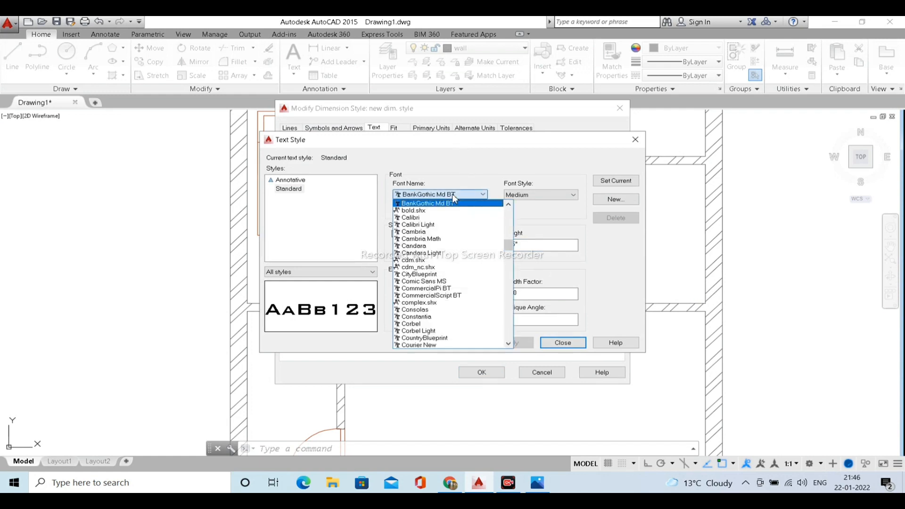
scroll(439, 216, "up", 7)
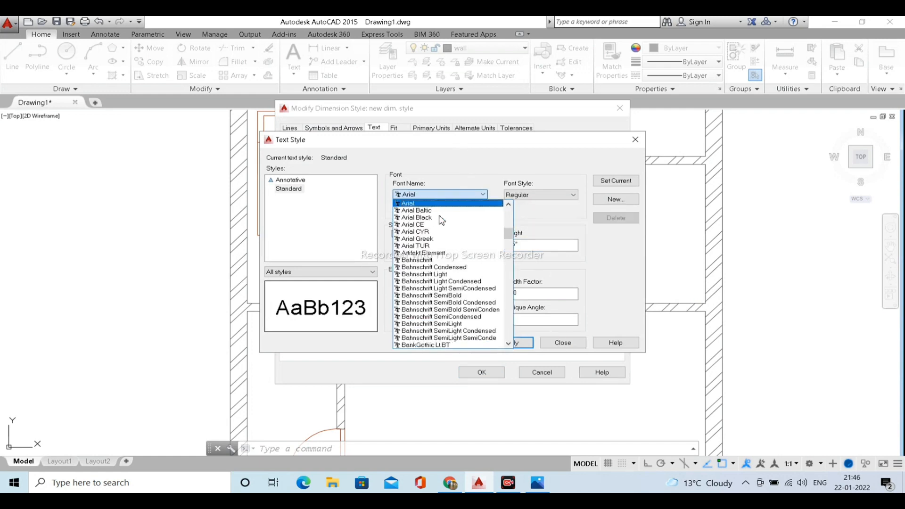
left_click(427, 217)
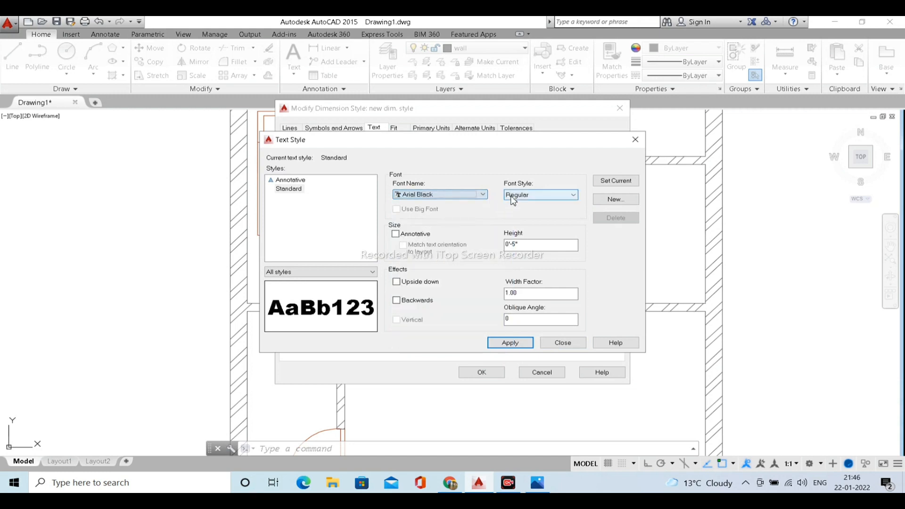
left_click(514, 195)
left_click(515, 195)
left_click(447, 195)
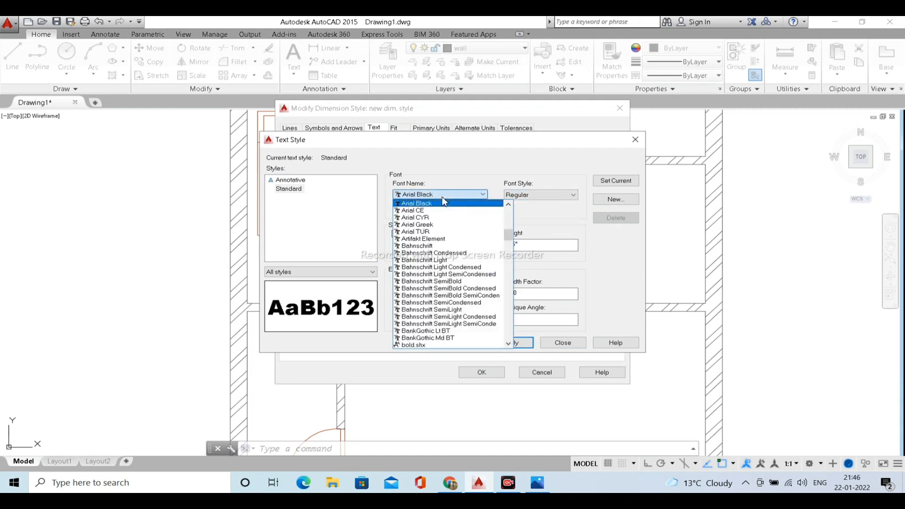
left_click(500, 206)
left_click(509, 196)
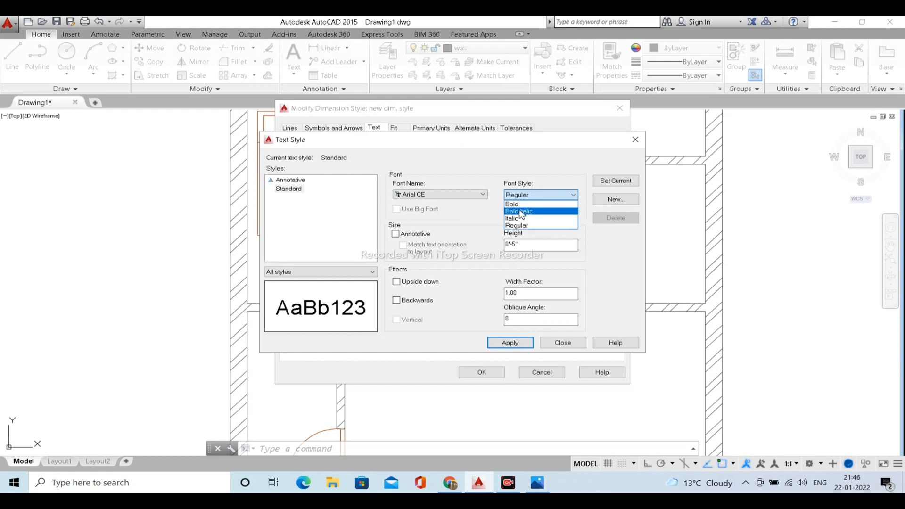
left_click(516, 203)
left_click(606, 189)
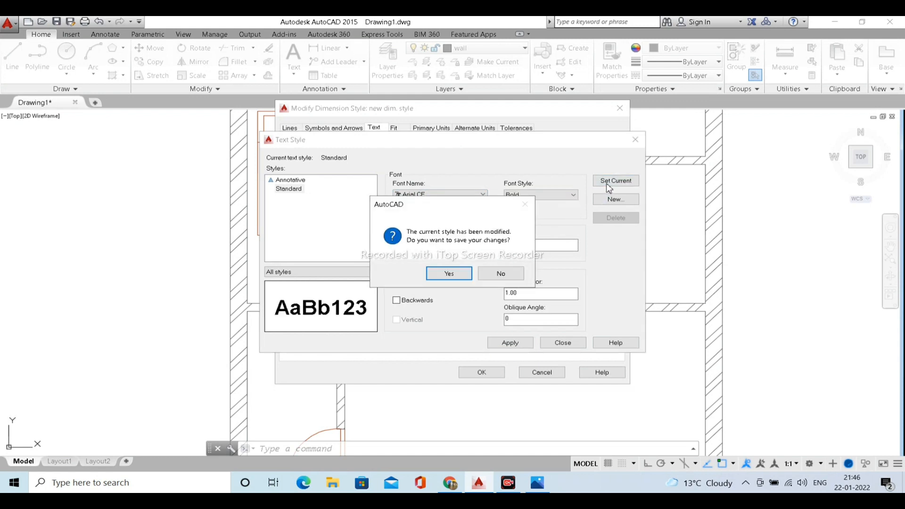
left_click(448, 275)
left_click(563, 342)
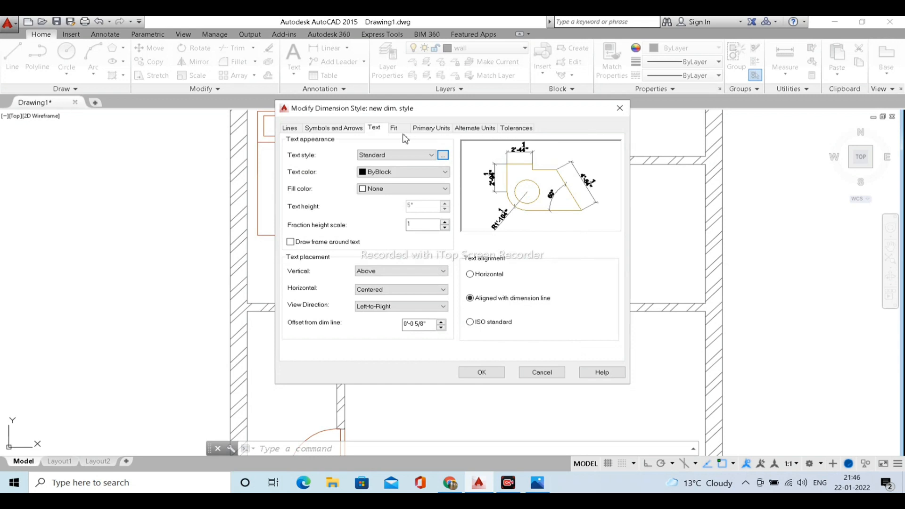
Set the dimension style's primary unit precision to 0'-0 1/8" and make new dim. style current.
left_click(430, 128)
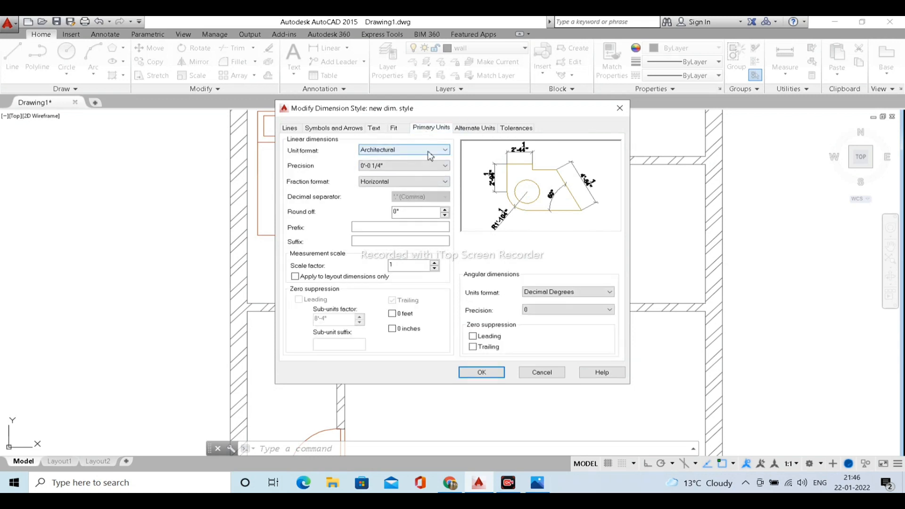
left_click(424, 166)
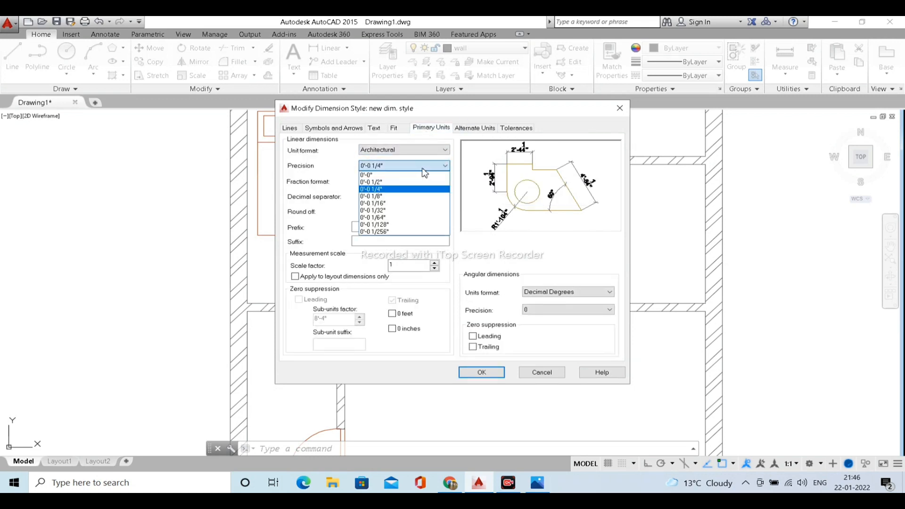
left_click(400, 196)
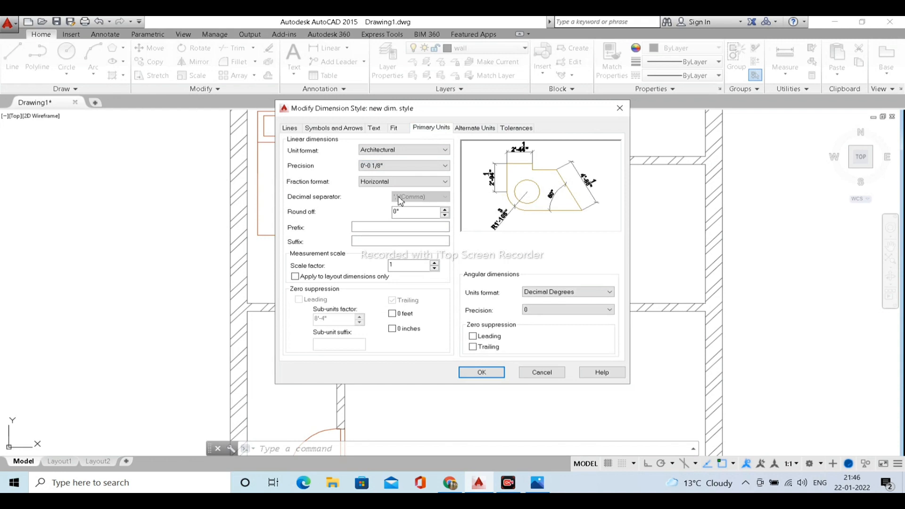
left_click(479, 368)
left_click(585, 192)
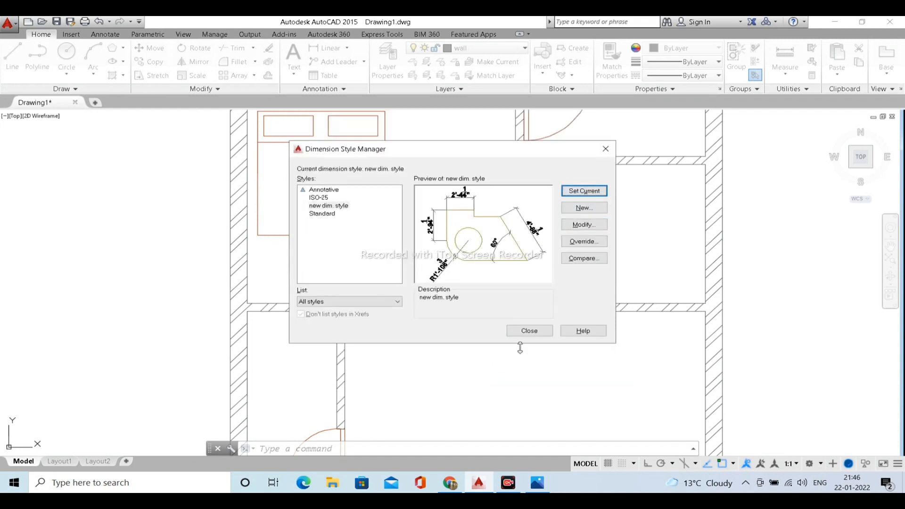
left_click(527, 332)
Add a linear dimension for the left outer wall's thickness above the house's upper-left corner.
scroll(459, 259, "down", 2)
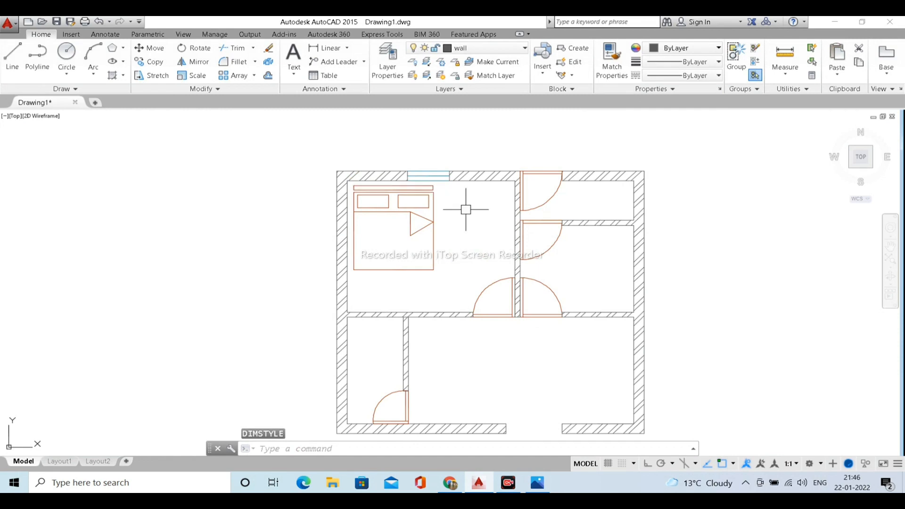
type("DLI")
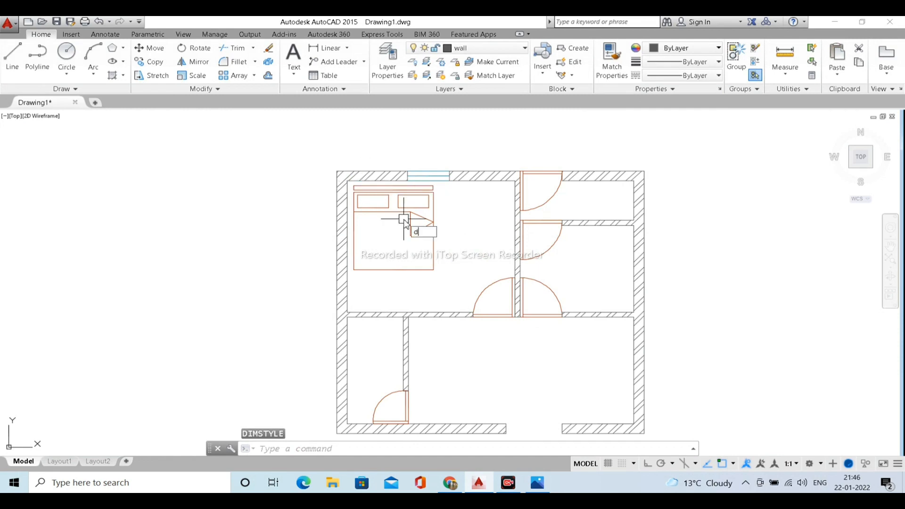
key("Return")
scroll(347, 171, "up", 3)
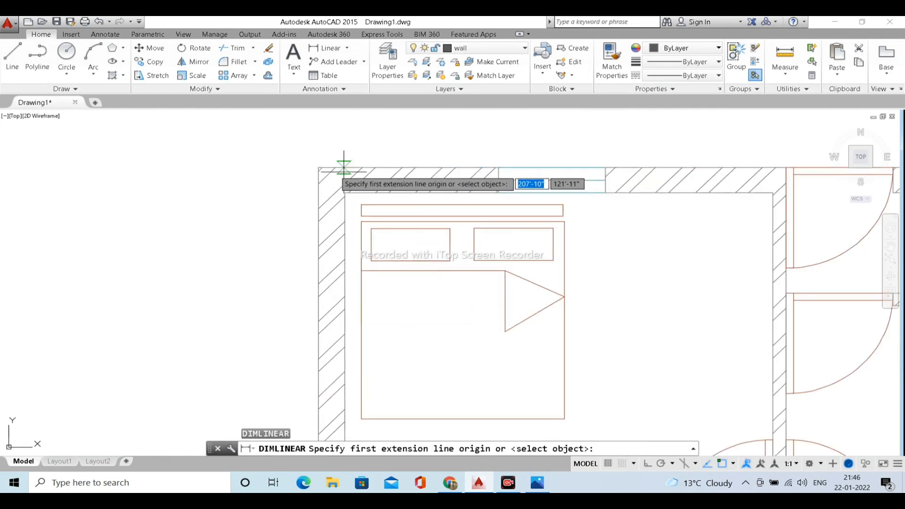
left_click(318, 168)
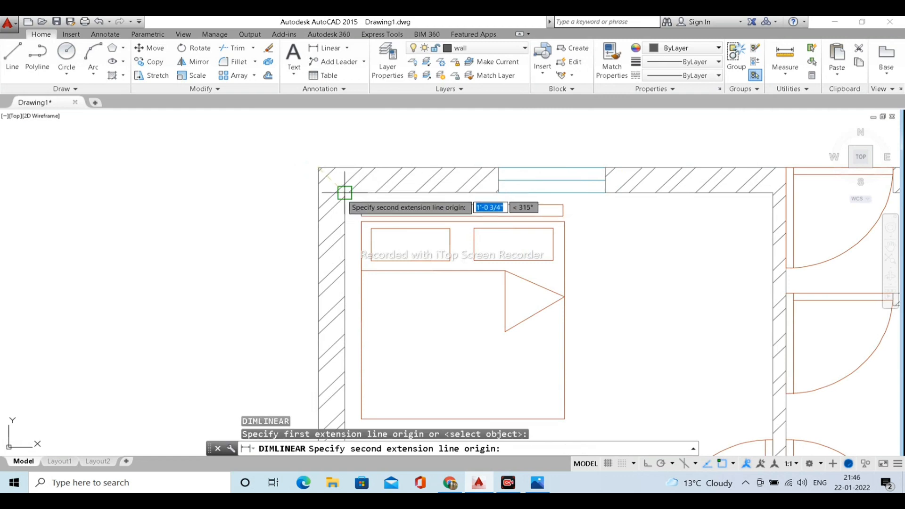
left_click(345, 193)
middle_click_drag(344, 143, 327, 216)
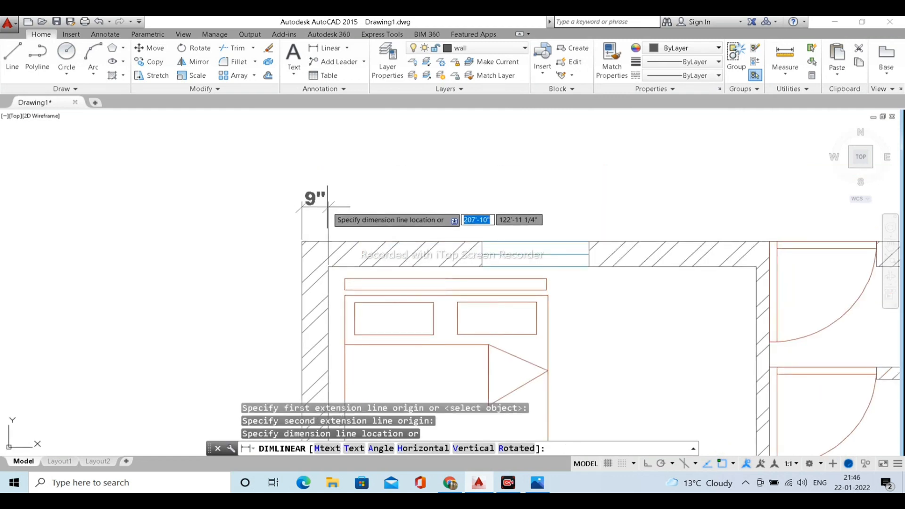
left_click(329, 206)
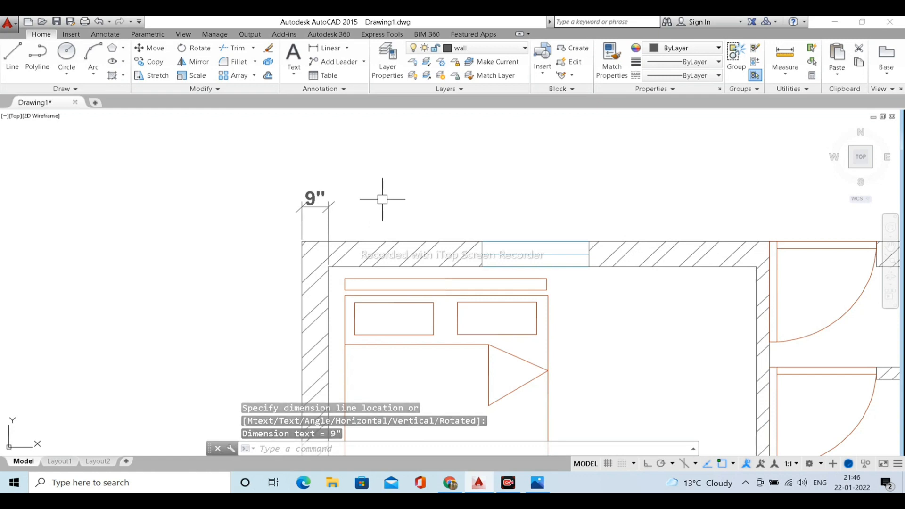
Continue the dimension chain along the top wall over the window edges to both faces of the bedroom partition.
middle_click_drag(336, 214, 187, 201)
scroll(304, 212, "down", 2)
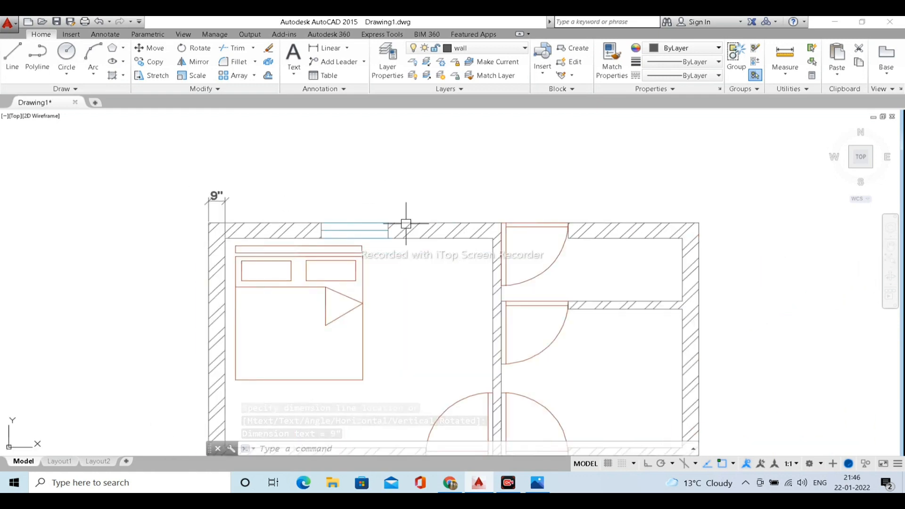
scroll(228, 198, "up", 2)
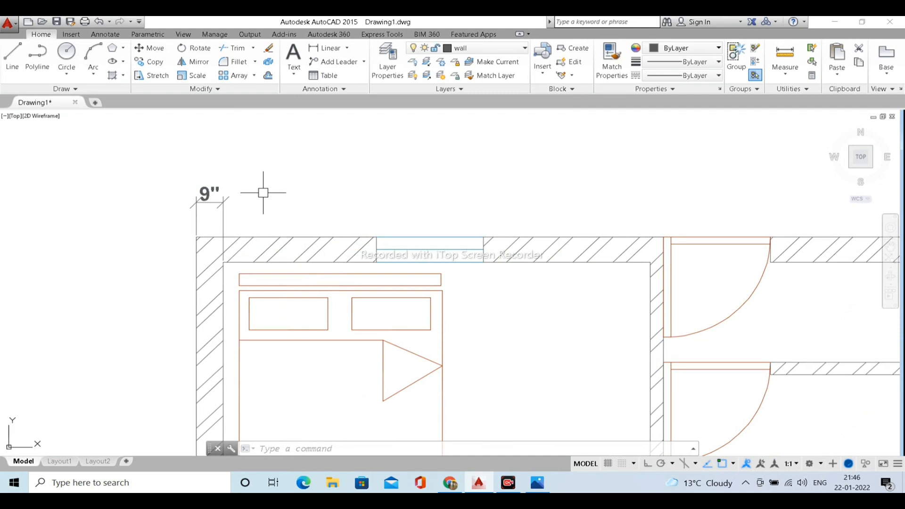
type("DCO")
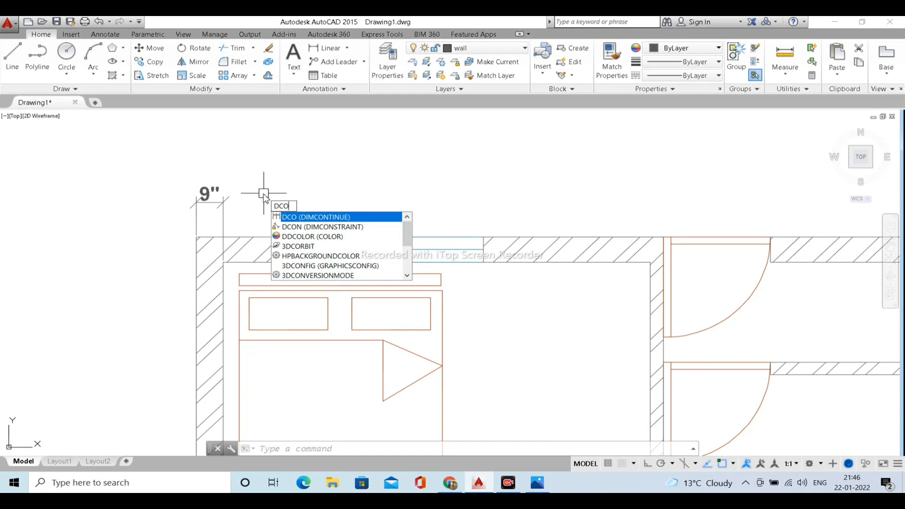
key("Return")
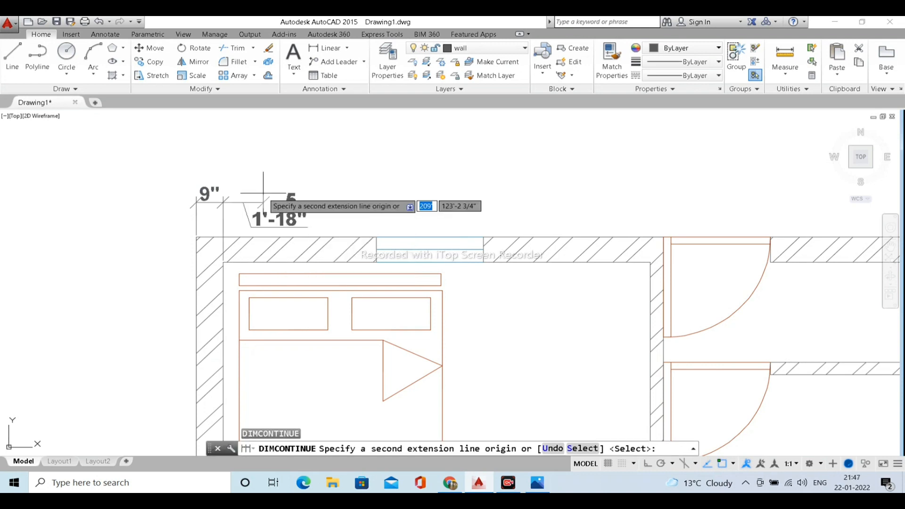
left_click(376, 237)
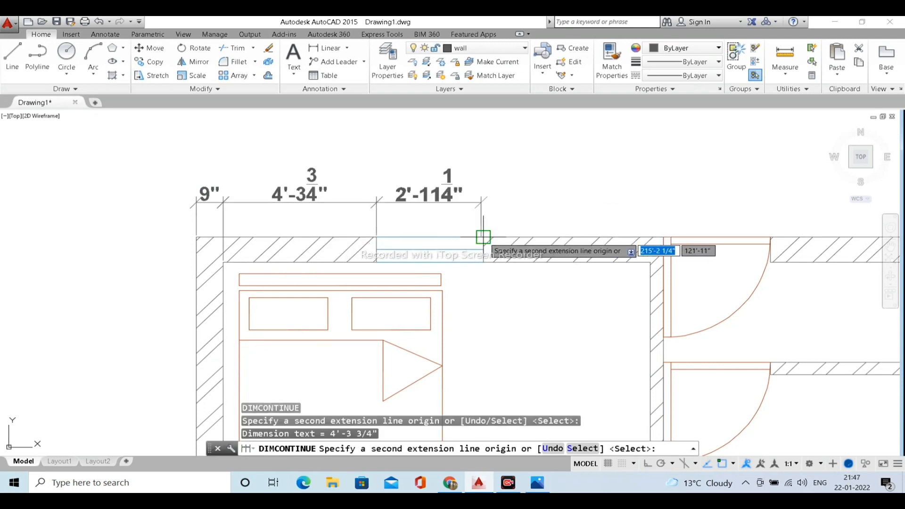
left_click(483, 237)
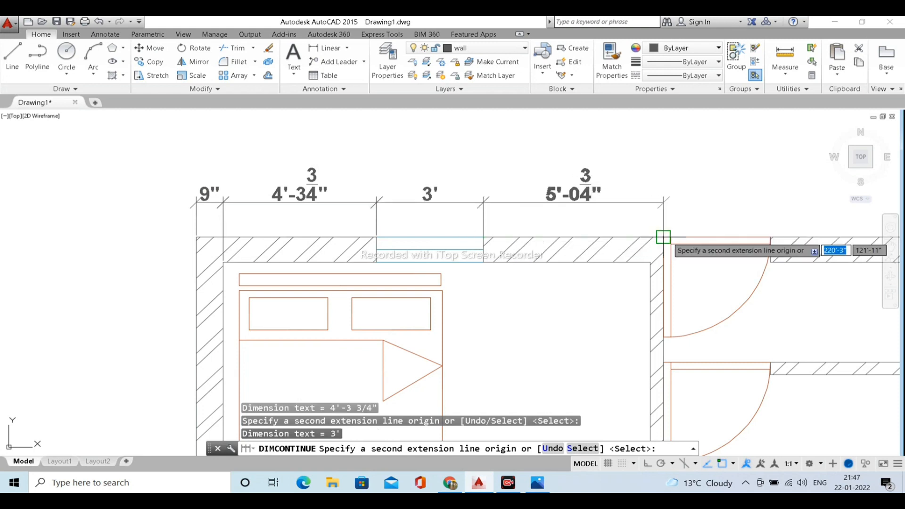
left_click(650, 262)
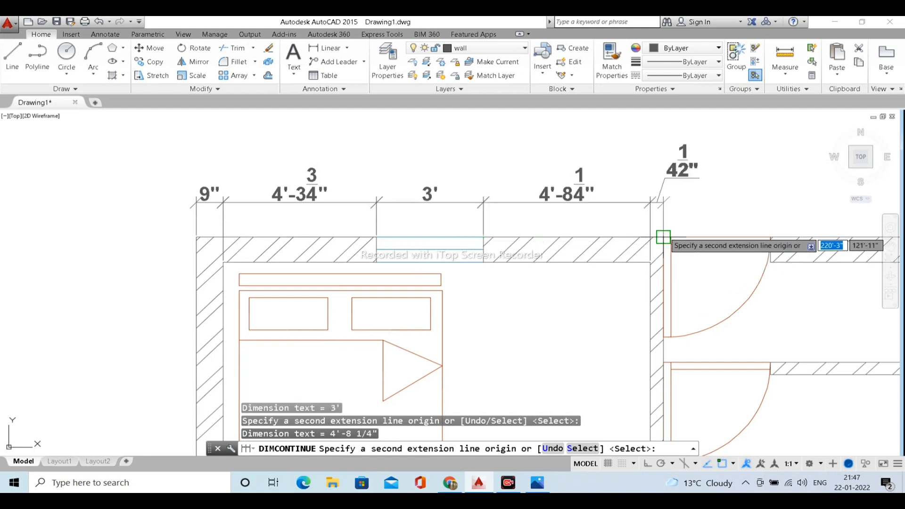
left_click(664, 237)
Continue the top dimension chain across the door opening to the inner and outer faces of the right outer wall.
middle_click_drag(669, 212, 524, 221)
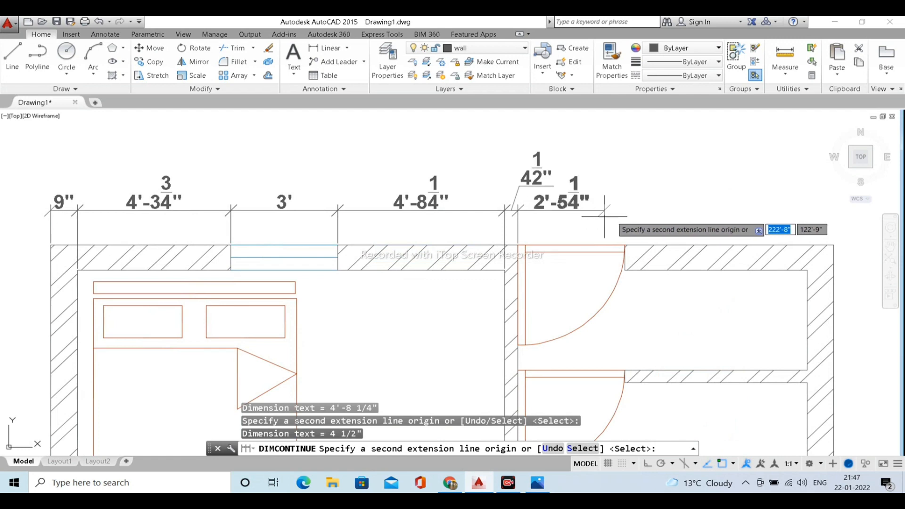
left_click(625, 244)
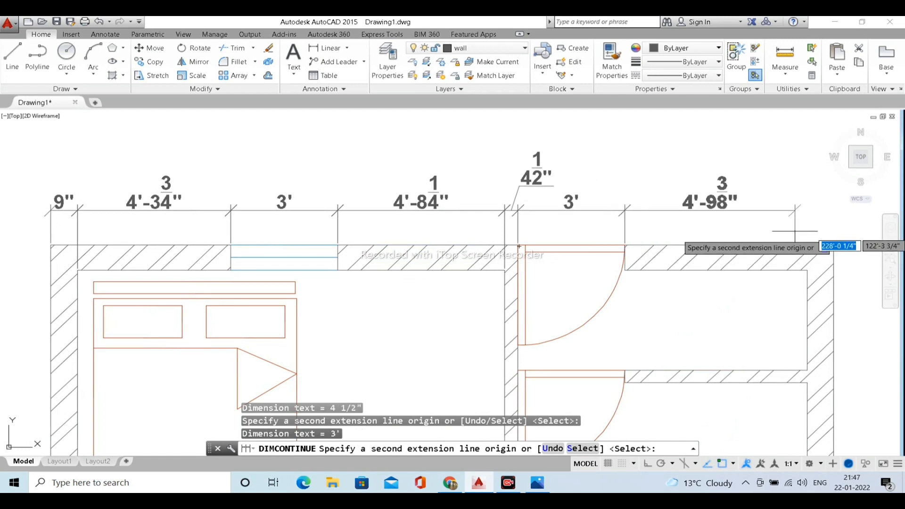
left_click(807, 271)
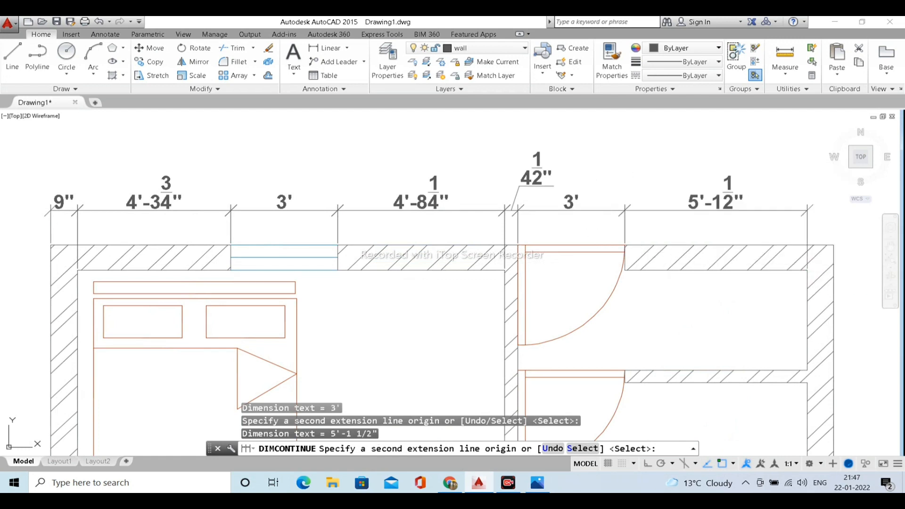
left_click(834, 244)
key("Escape")
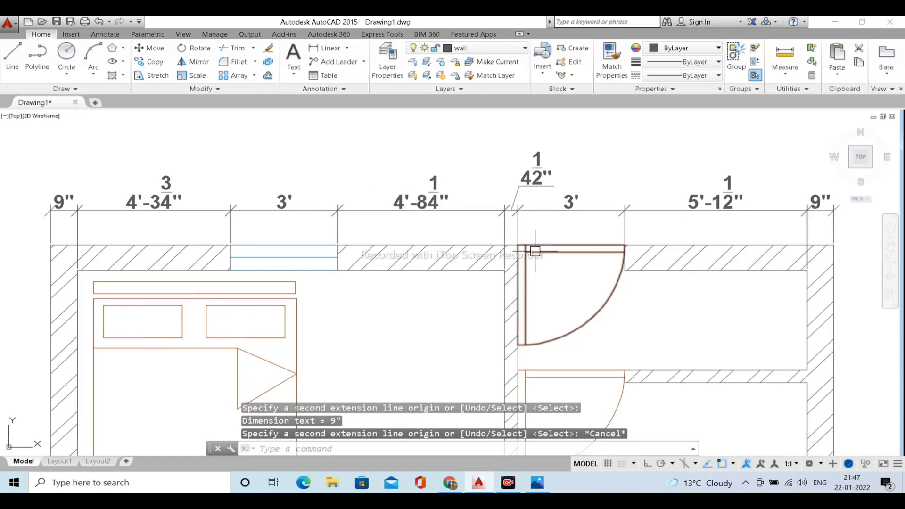
type("unit")
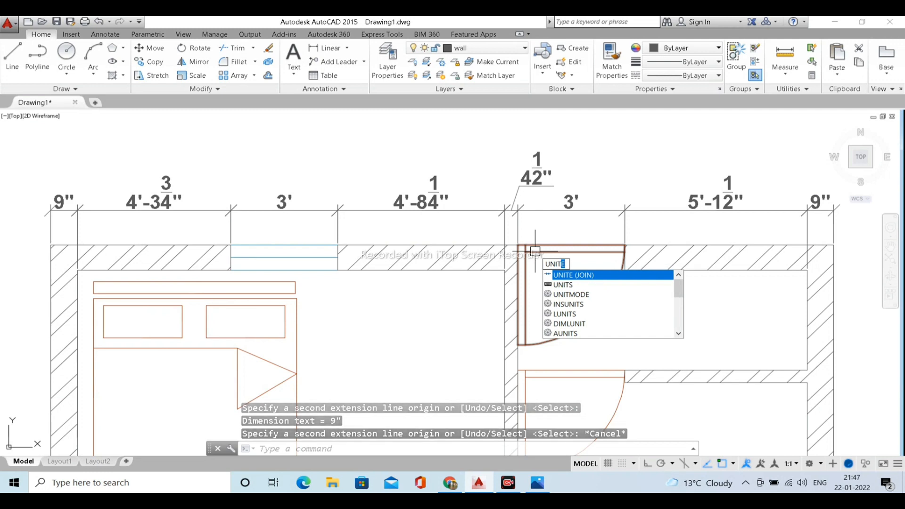
key("Return")
key("Escape")
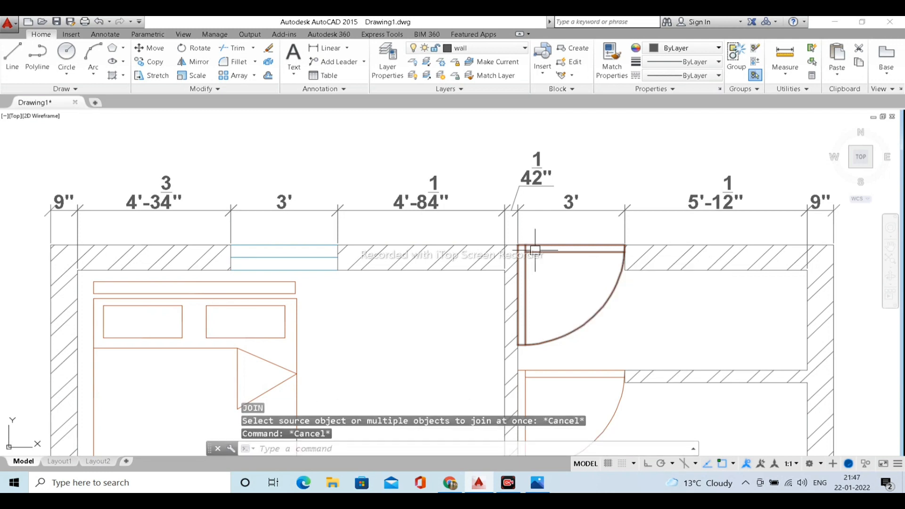
Set the drawing units' architectural length precision to 0'-0 1/2".
type("units")
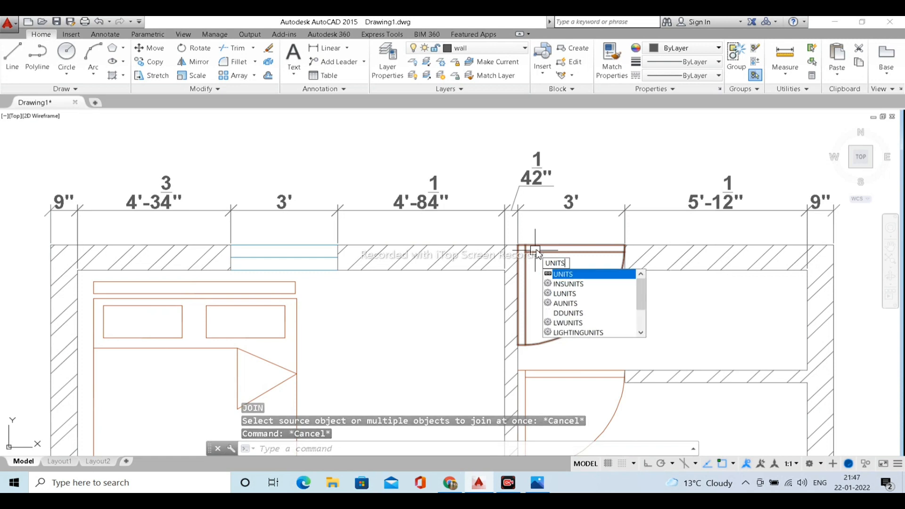
key("Return")
left_click(422, 193)
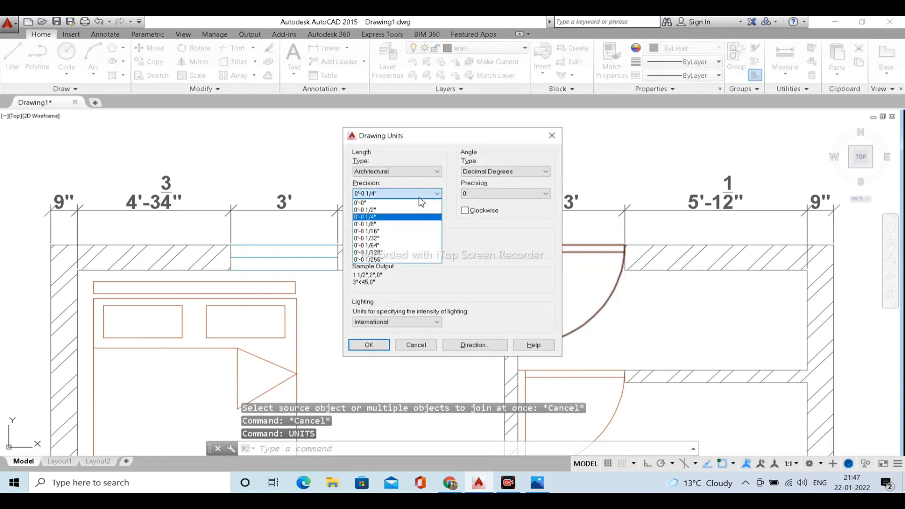
left_click(388, 210)
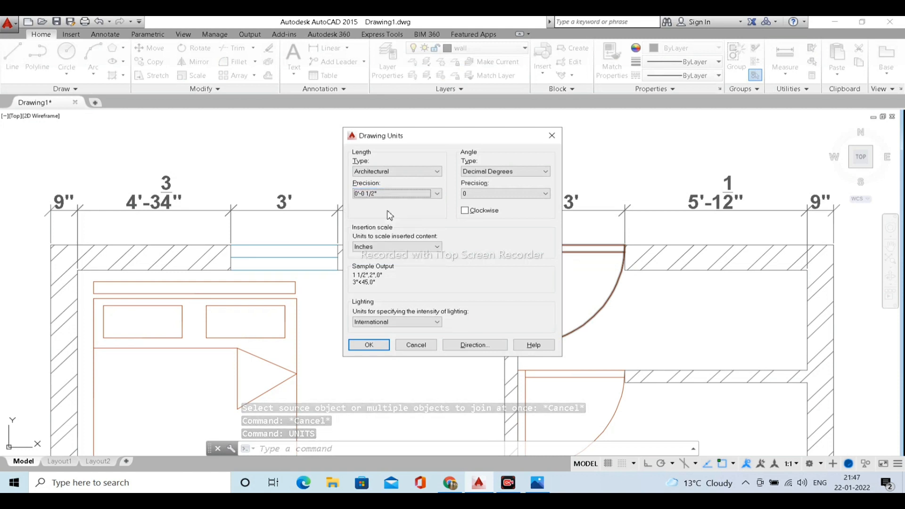
left_click(369, 345)
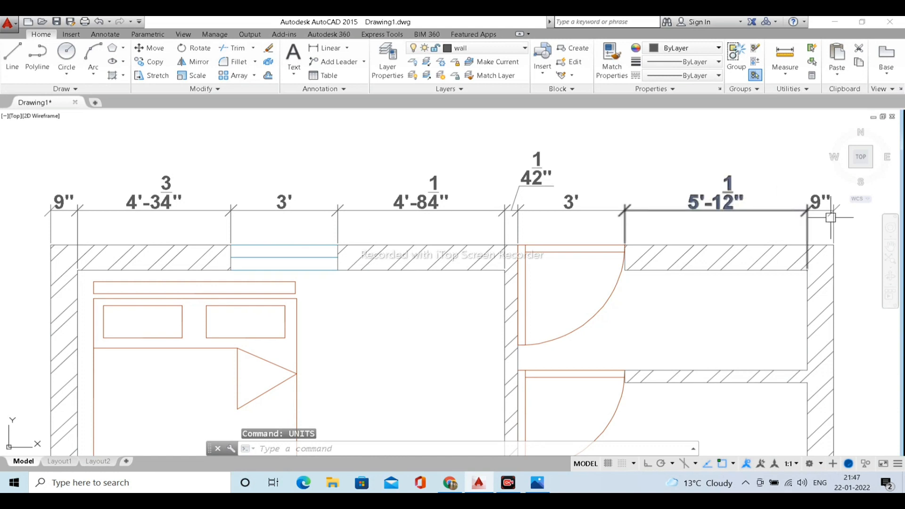
Erase the continued dimensions along the top wall, keeping only the left outer wall's thickness dimension.
left_click(854, 224)
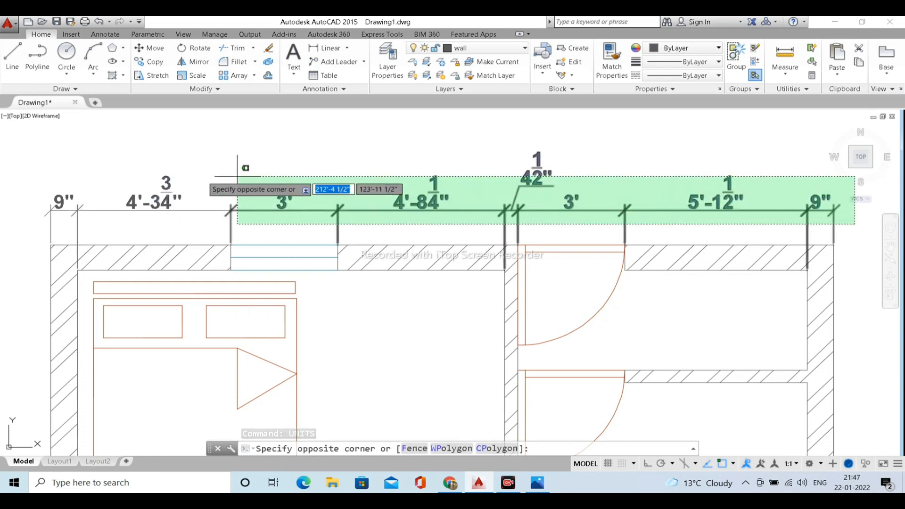
left_click(103, 172)
key("Delete")
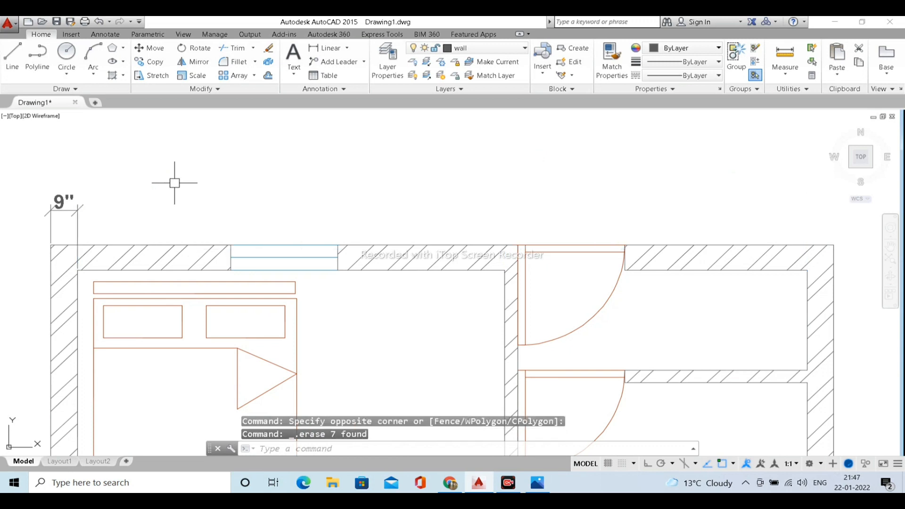
Set the primary unit precision of new dim. style to 0'-0 1/2" and make the style current.
type("d")
key("Return")
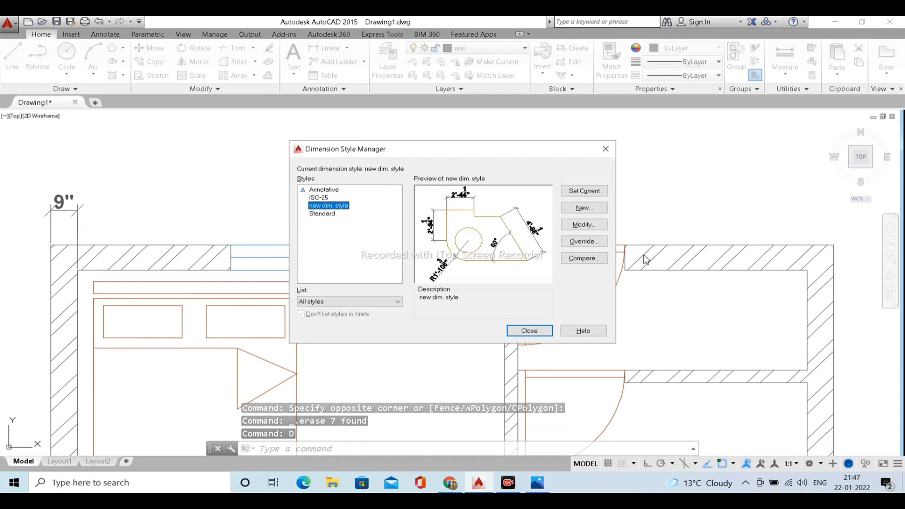
left_click(593, 228)
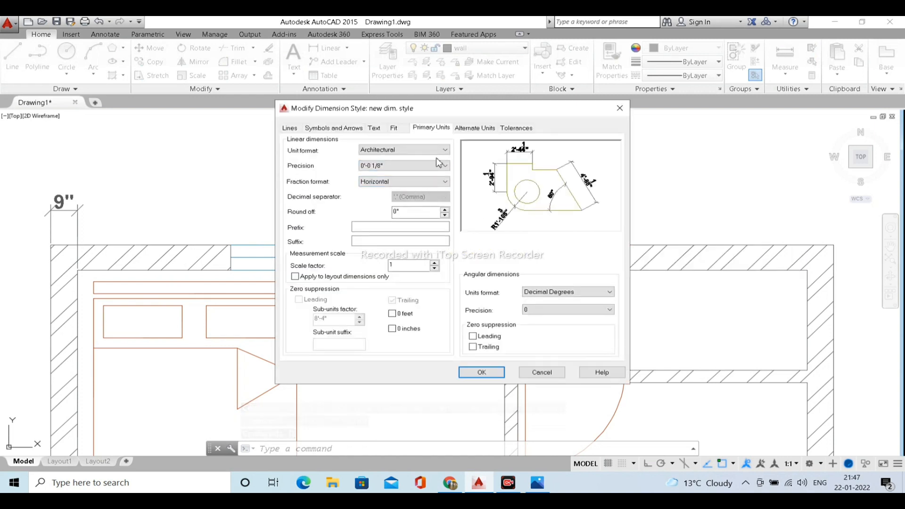
left_click(414, 166)
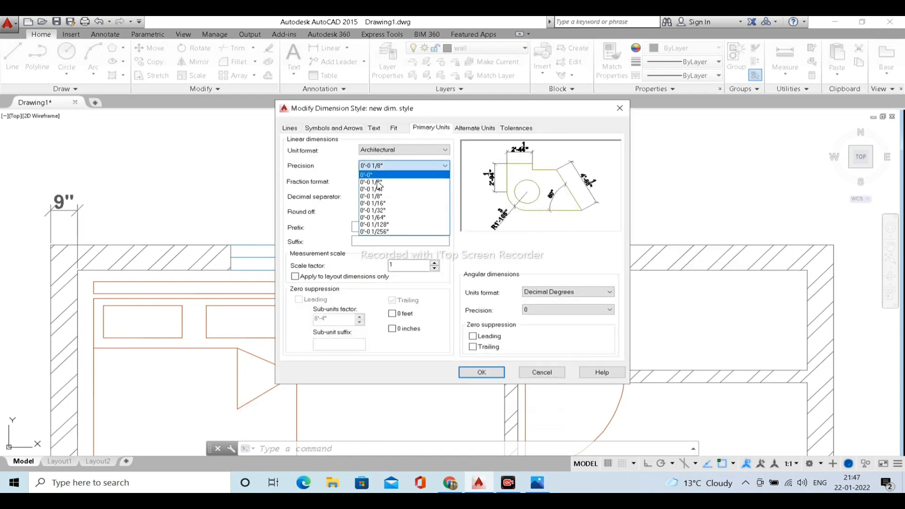
left_click(379, 180)
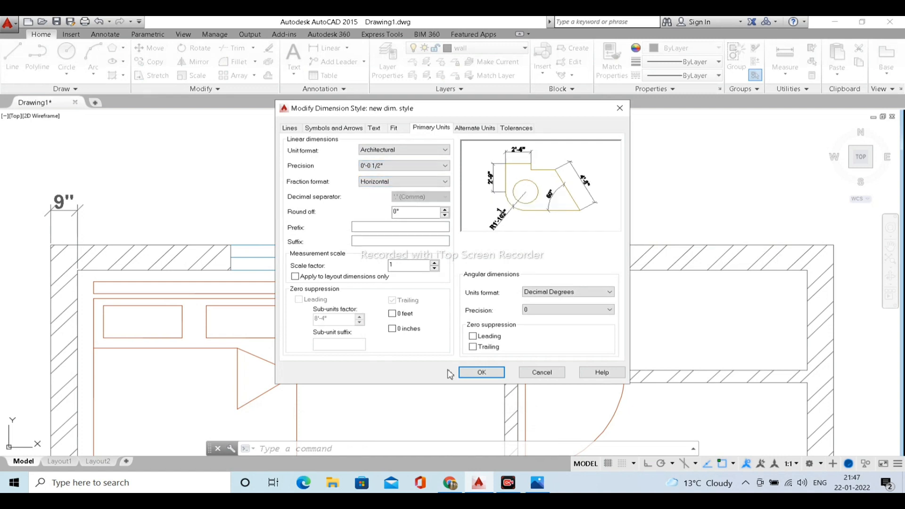
left_click(481, 372)
left_click(571, 194)
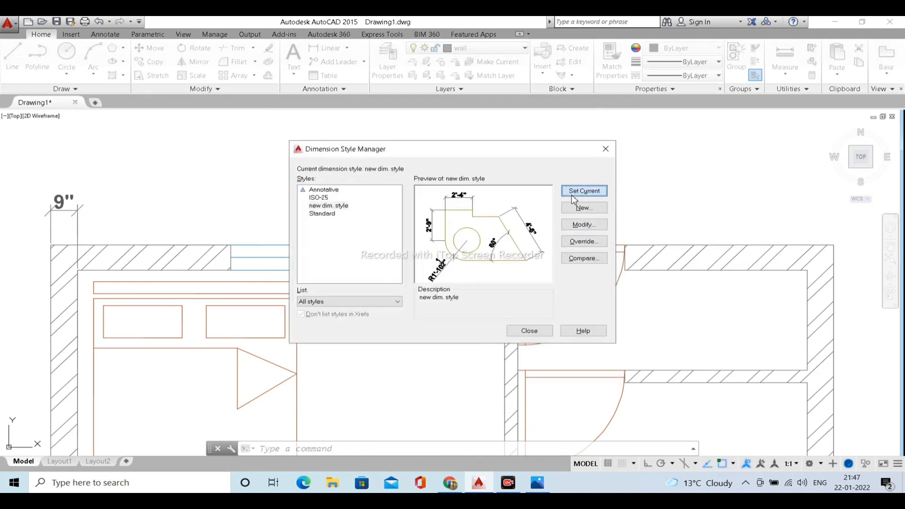
left_click(530, 331)
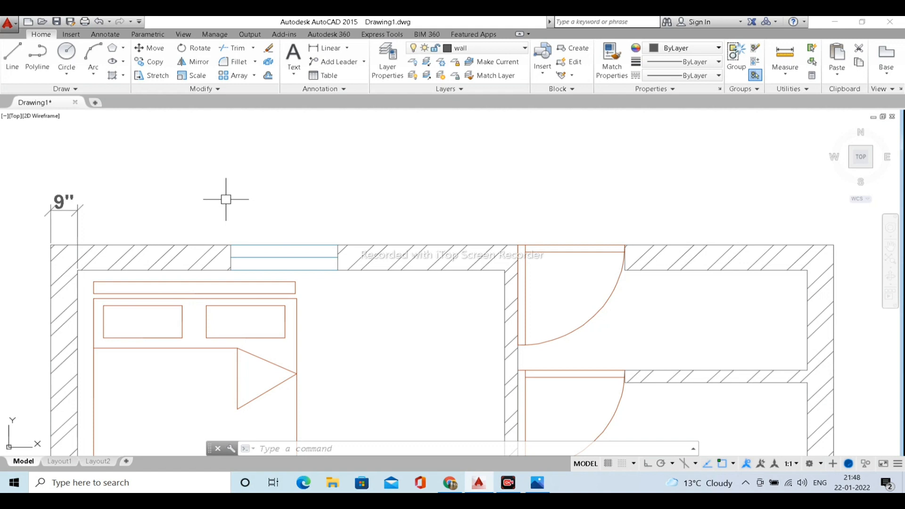
type("dc")
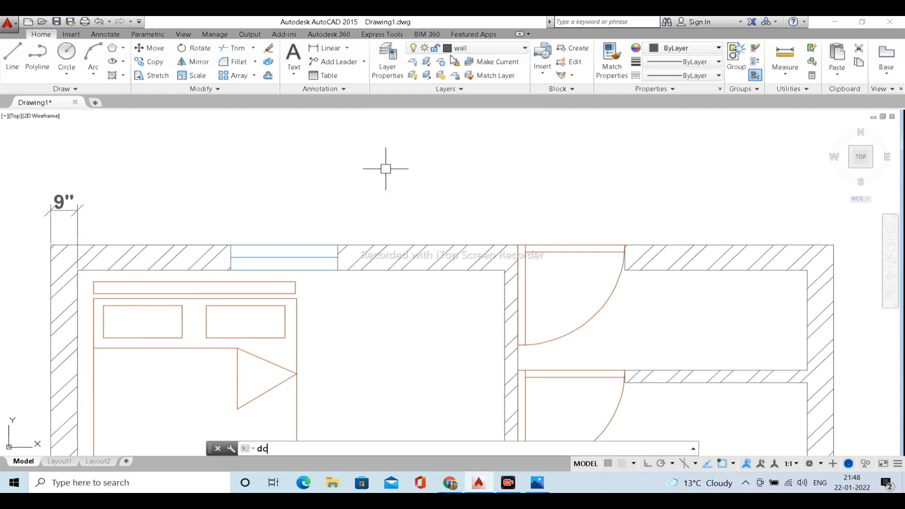
key("Return")
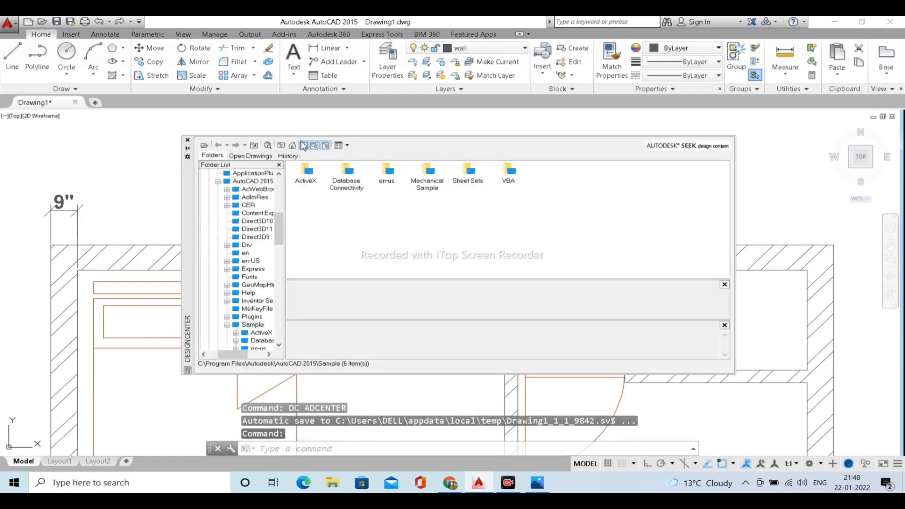
left_click(187, 141)
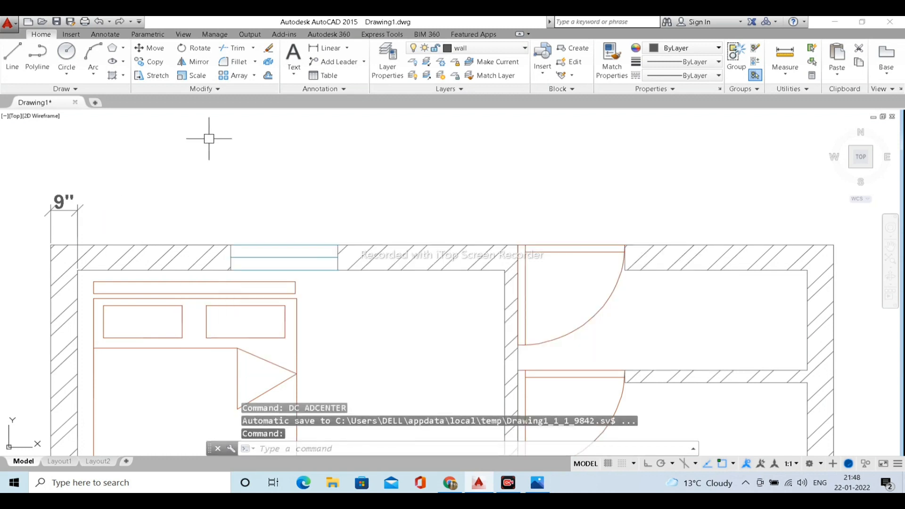
Continue the left wall's thickness dimension along the top wall over both window edges to both faces of the bedroom partition.
type("dco")
key("Return")
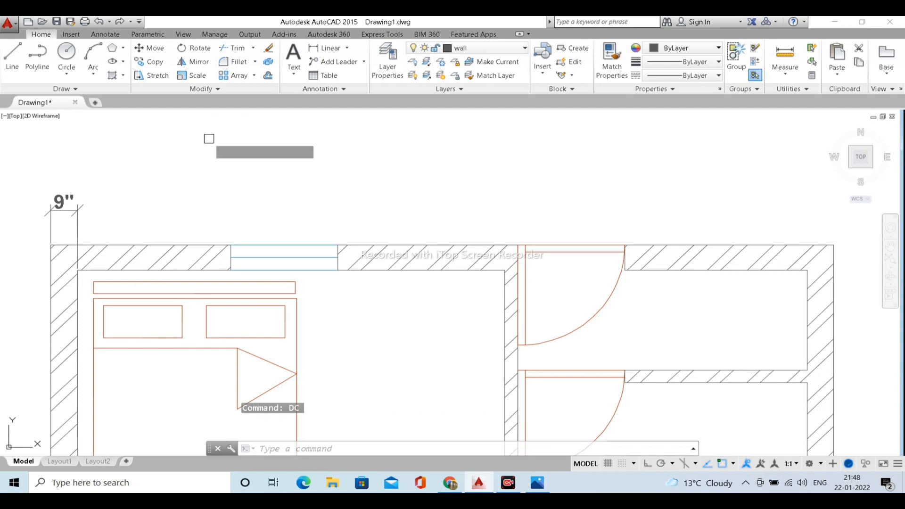
left_click(78, 222)
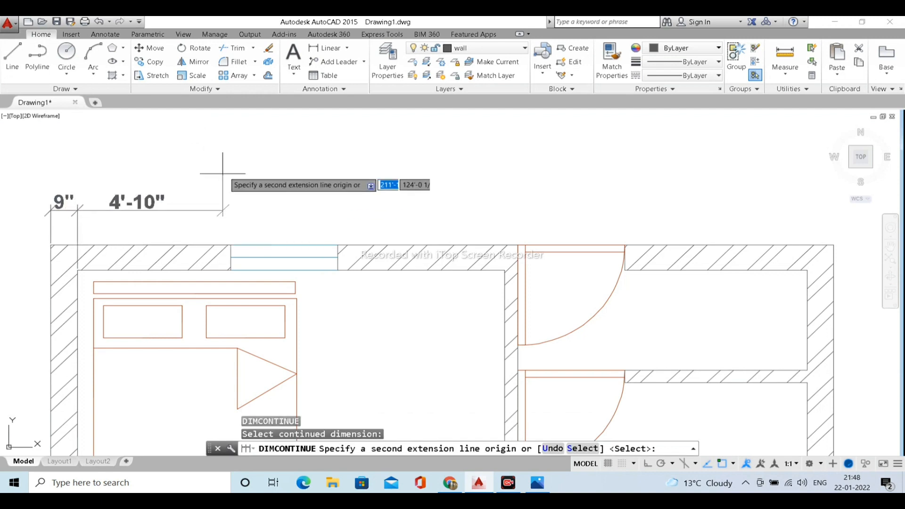
left_click(231, 245)
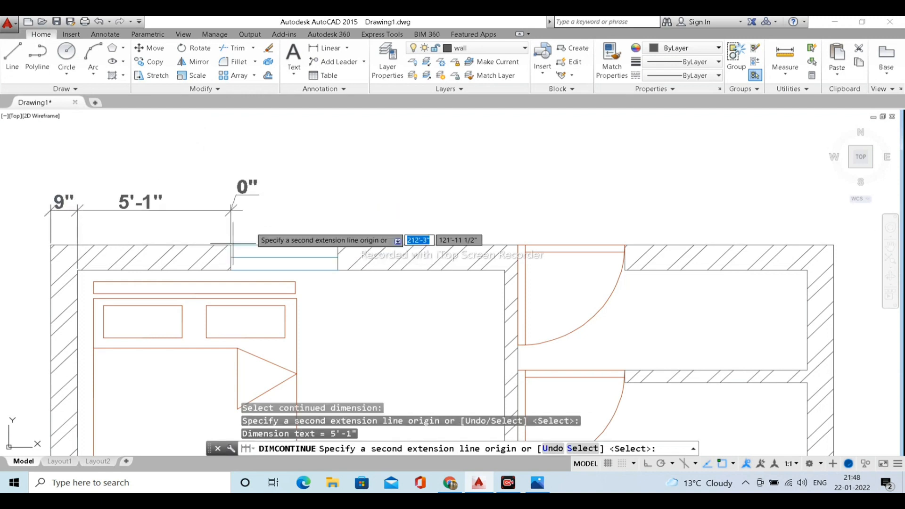
left_click(337, 244)
left_click(505, 270)
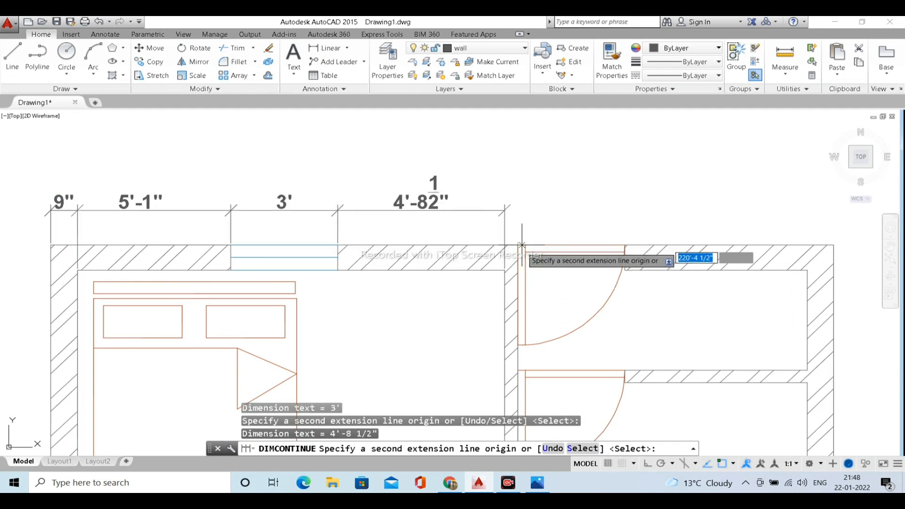
left_click(518, 245)
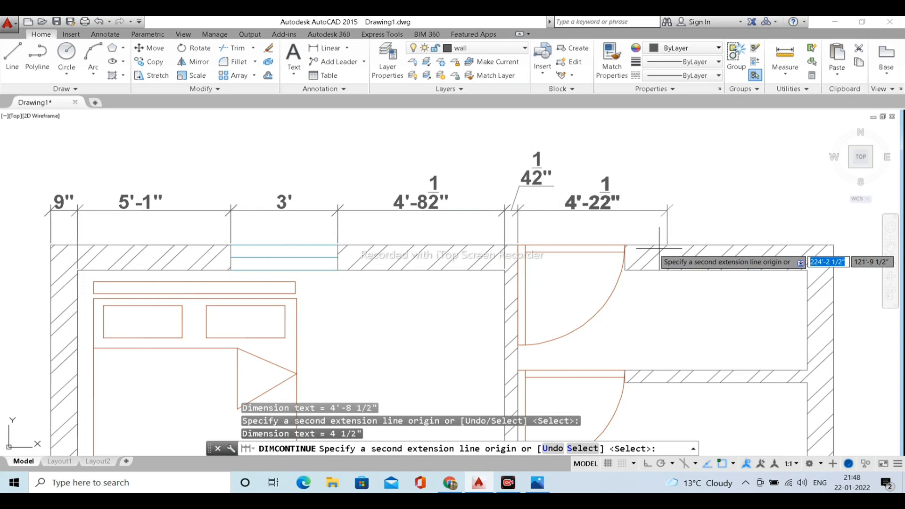
Extend the top dimension chain across the door opening to the inner and outer faces of the right outer wall.
left_click(625, 245)
middle_click_drag(750, 200, 535, 155)
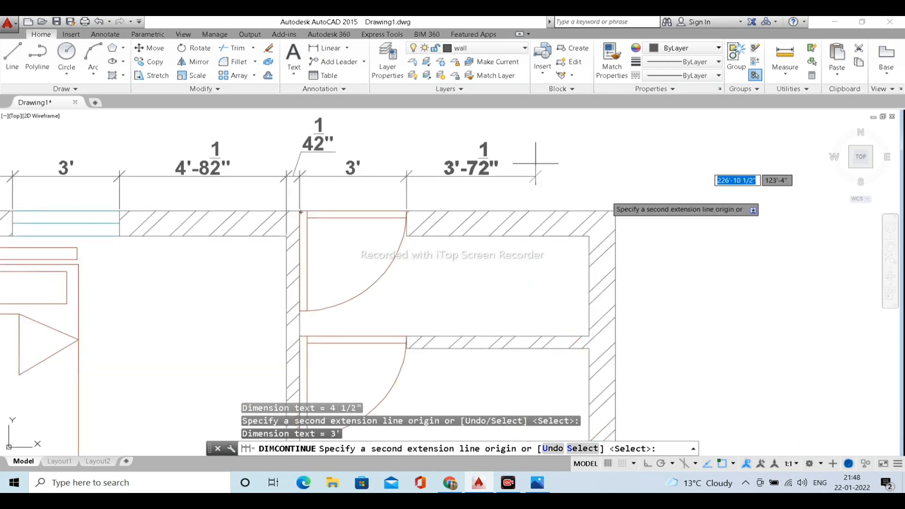
left_click(588, 235)
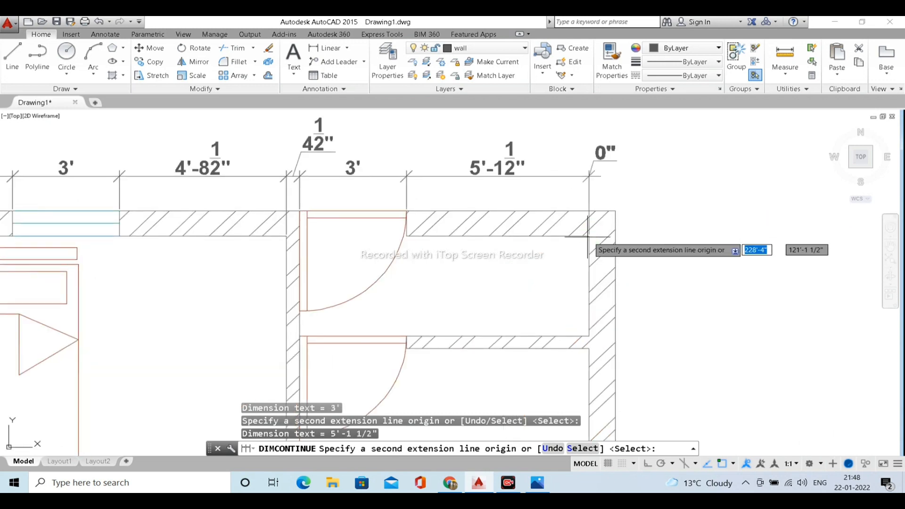
left_click(615, 211)
scroll(648, 200, "down", 5)
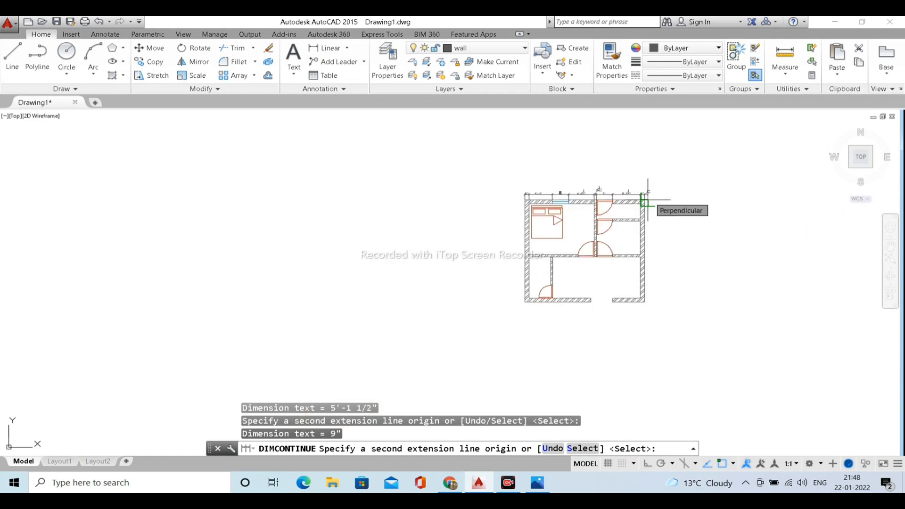
key("Escape")
Move all dimensions of the chain above the top wall to the dim layer.
scroll(586, 232, "up", 5)
scroll(532, 323, "down", 3)
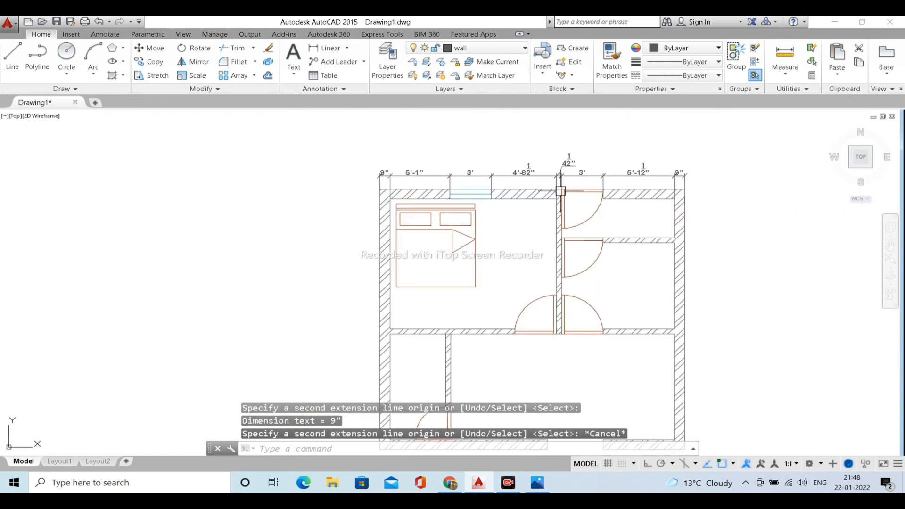
scroll(622, 172, "up", 4)
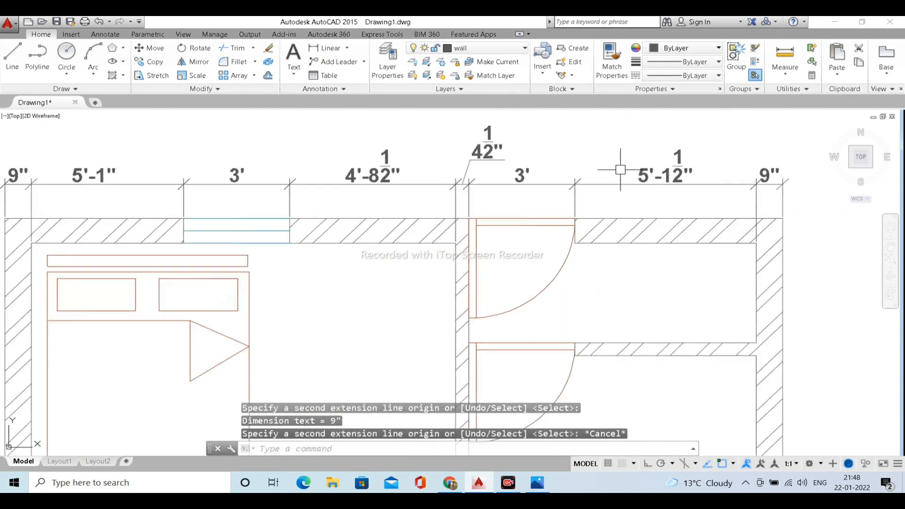
left_click(802, 194)
middle_click_drag(186, 142, 301, 154)
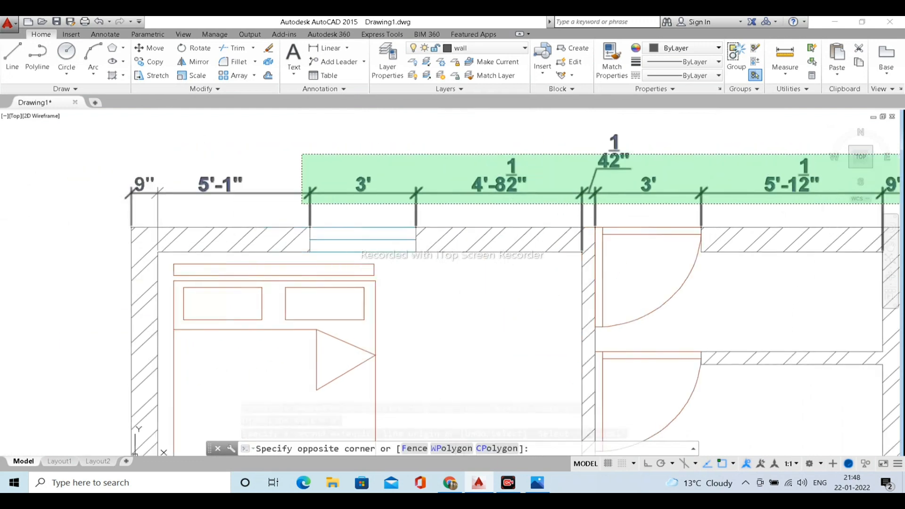
left_click(126, 140)
left_click(496, 49)
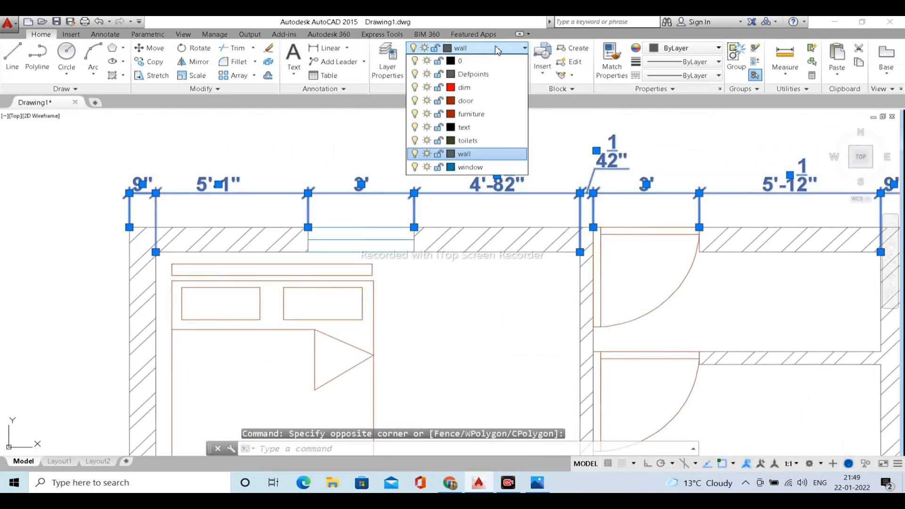
left_click(468, 89)
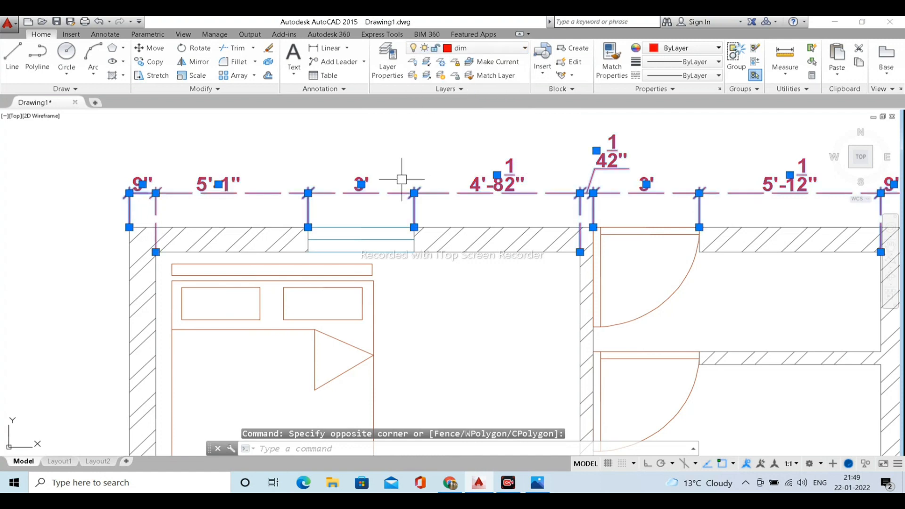
key("Escape")
Make dim the current layer for new dimensions.
scroll(387, 152, "down", 2)
middle_click_drag(387, 151, 413, 128)
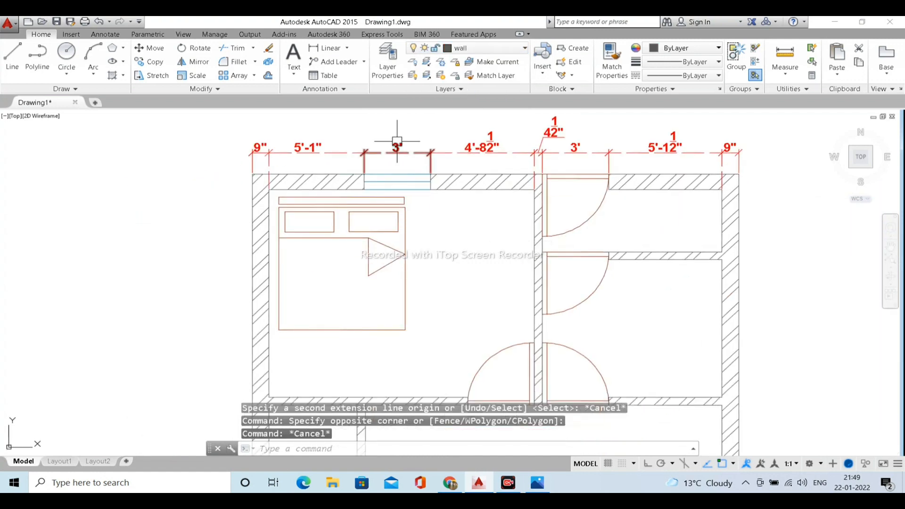
left_click(471, 48)
left_click(467, 90)
Add a vertical linear dimension for the top outer wall's thickness, placed outside the house's upper-left corner.
middle_click_drag(348, 223, 377, 197)
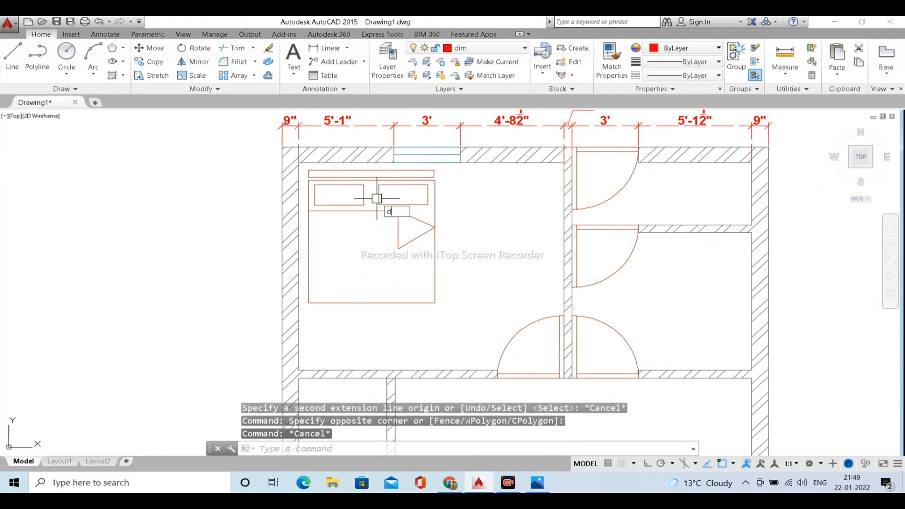
key("space")
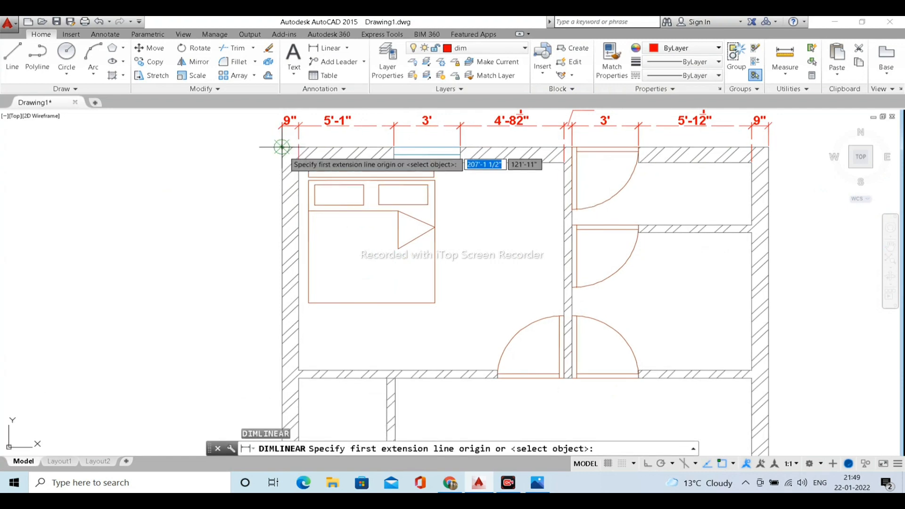
left_click(298, 162)
left_click(282, 147)
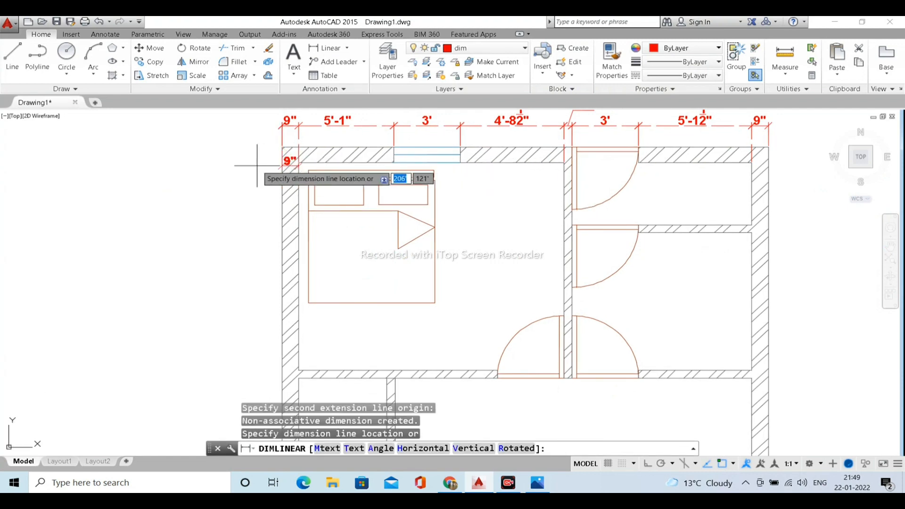
left_click(259, 153)
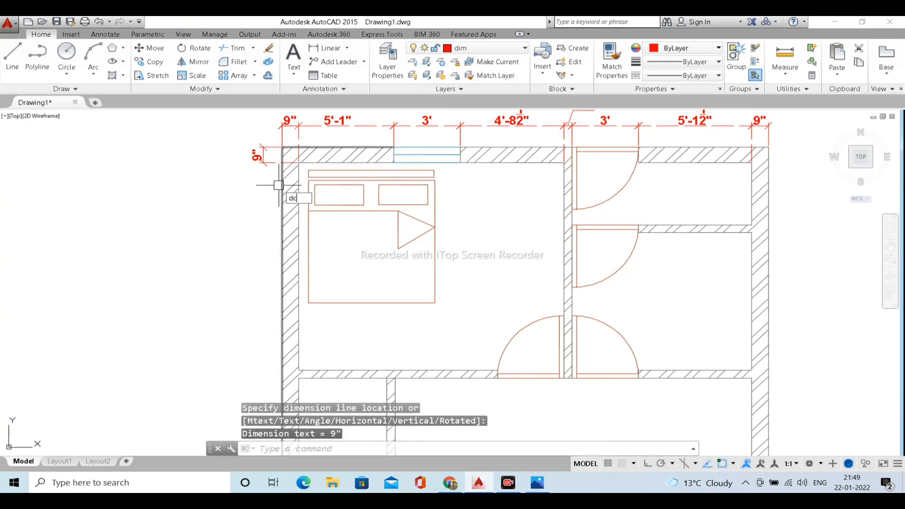
Continue the vertical dimension chain down the left outer wall, across the bedroom, the horizontal partition, the lower room and the bottom wall's thickness.
key("space")
middle_click_drag(291, 364, 290, 259)
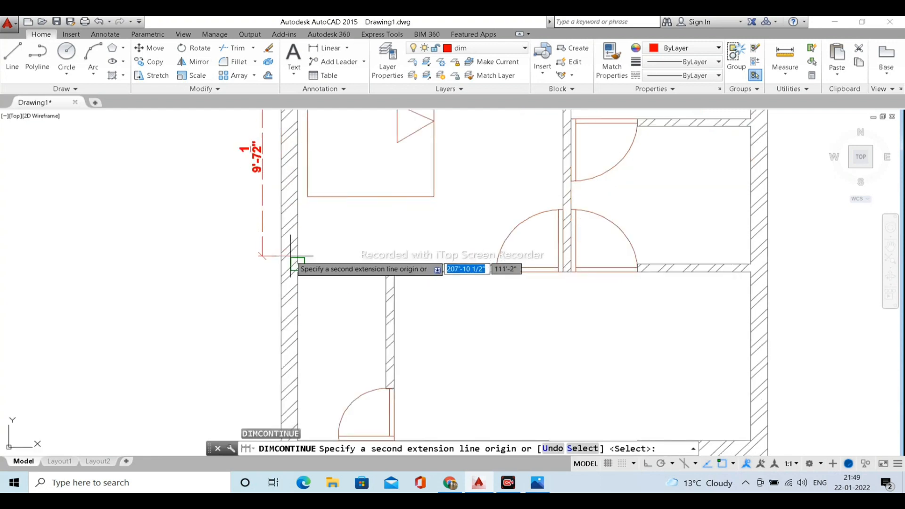
left_click(298, 271)
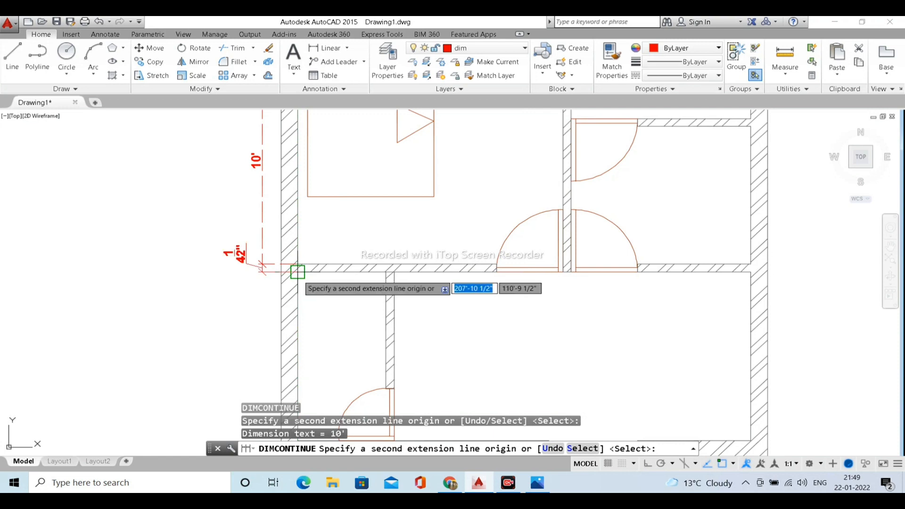
left_click(297, 272)
middle_click_drag(313, 313, 339, 148)
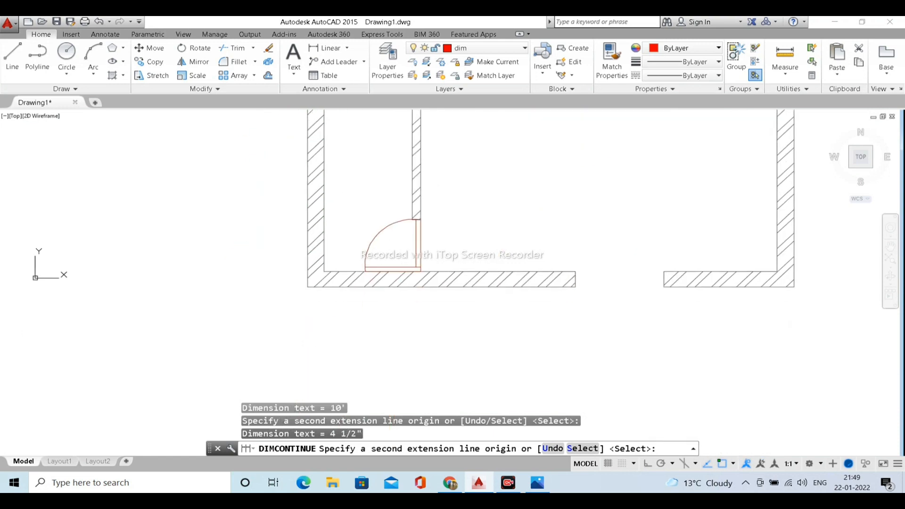
left_click(320, 273)
left_click(317, 288)
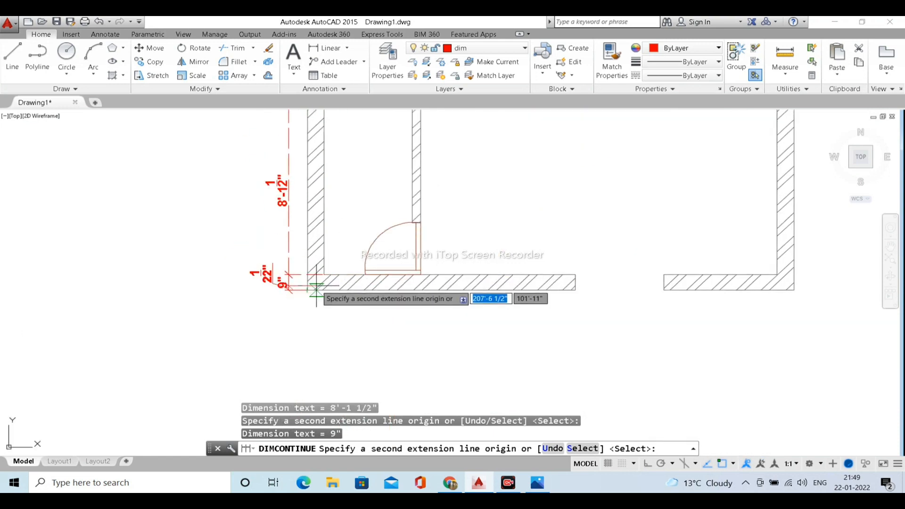
key("Escape")
Add an overall horizontal linear dimension between the house's upper outer corners, placed above the existing top dimension chain.
scroll(368, 214, "down", 5)
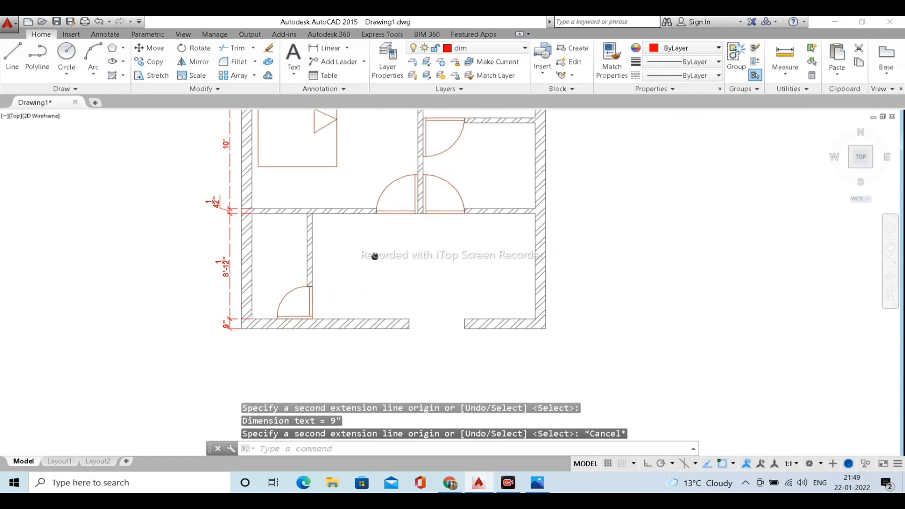
middle_click_drag(375, 256, 361, 318)
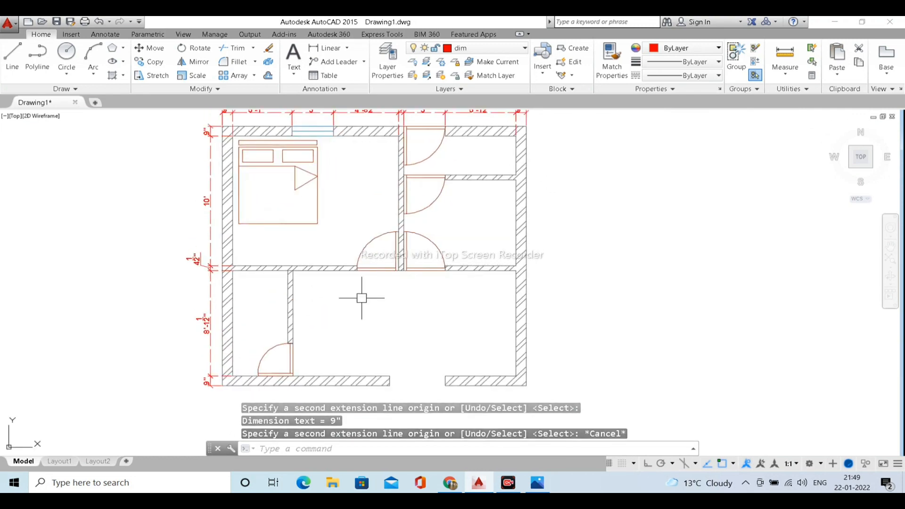
scroll(378, 224, "up", 1)
scroll(364, 142, "up", 3)
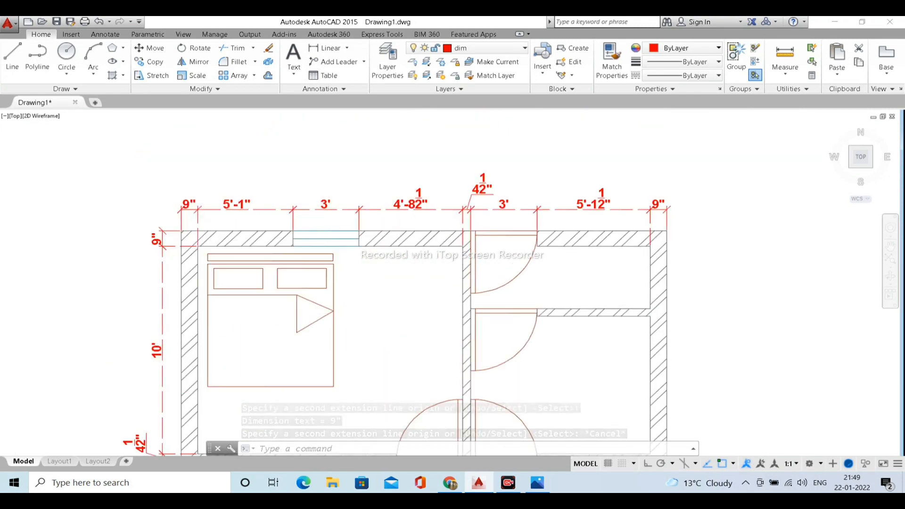
key("Return")
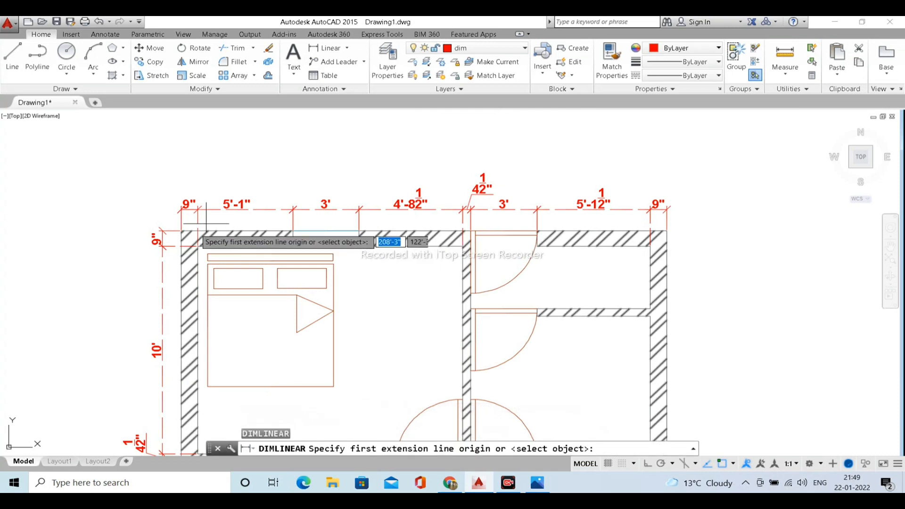
left_click(181, 231)
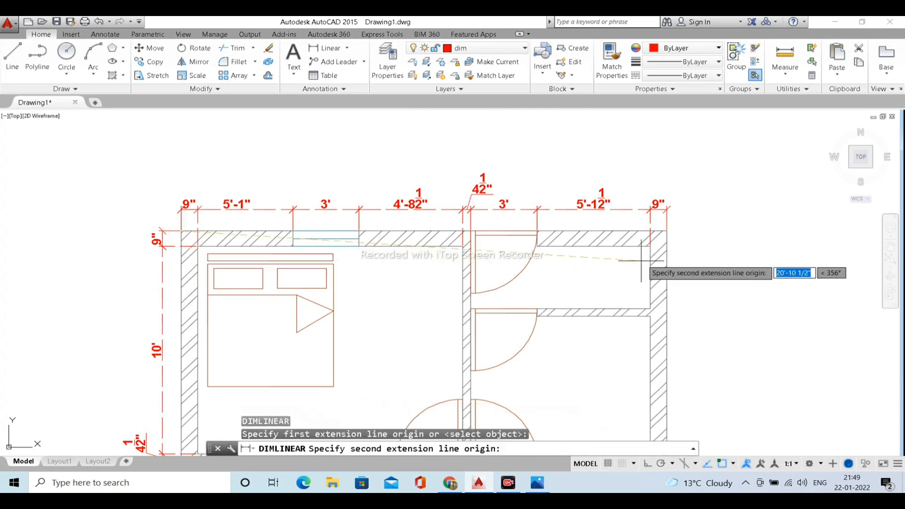
left_click(667, 231)
left_click(669, 166)
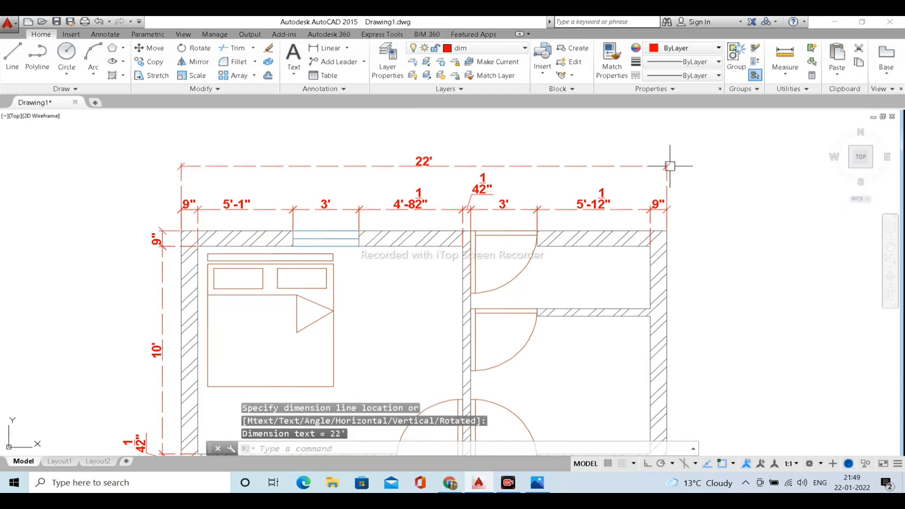
Add an overall vertical linear dimension for the full height of the house, placed outside the left dimension chain.
middle_click_drag(501, 213, 531, 152)
key("Return")
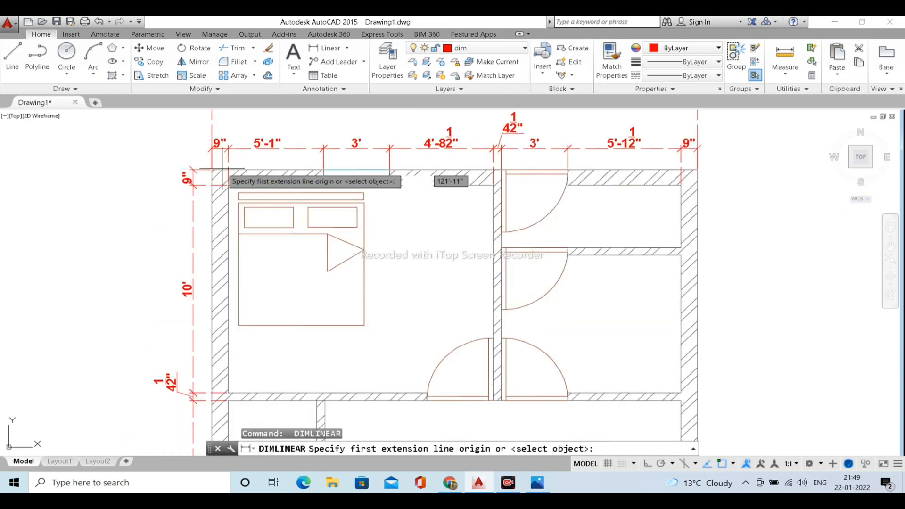
left_click(212, 170)
scroll(213, 170, "down", 4)
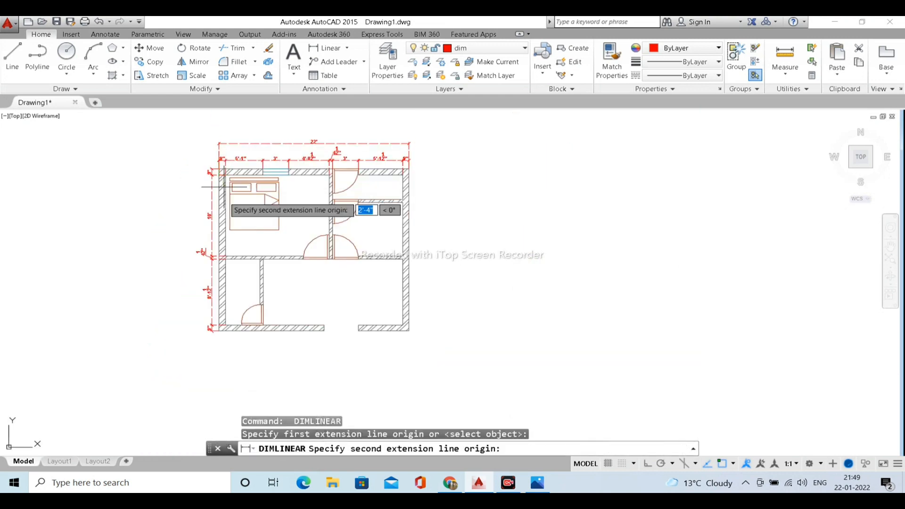
left_click(210, 329)
left_click(190, 296)
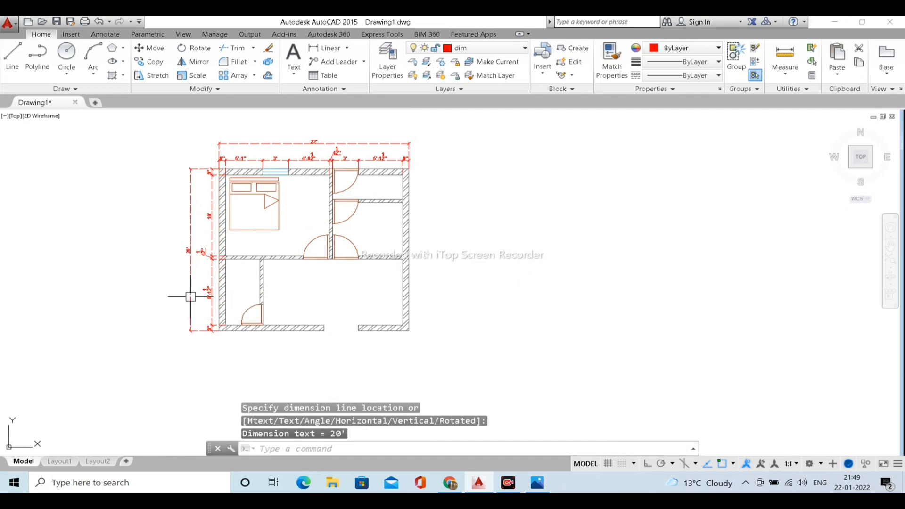
scroll(175, 202, "up", 3)
scroll(194, 210, "down", 1)
middle_click_drag(291, 218, 296, 220)
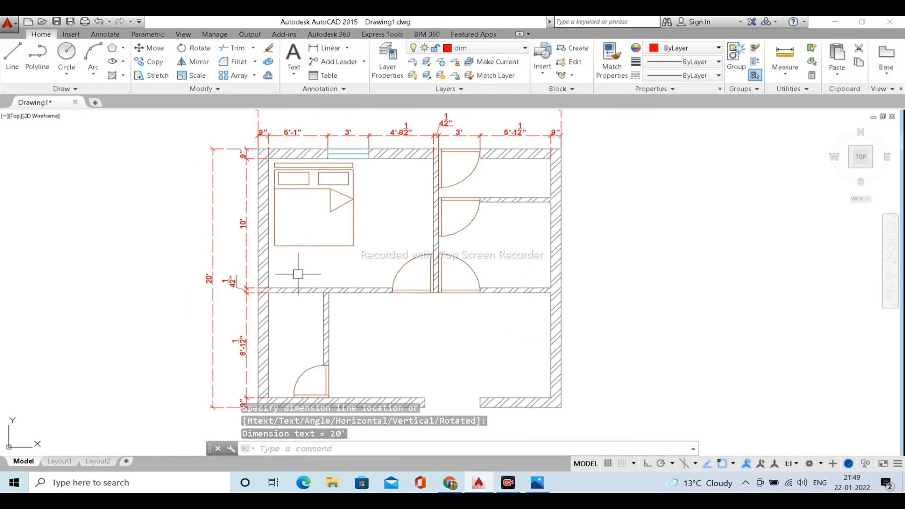
mouse_move(450, 482)
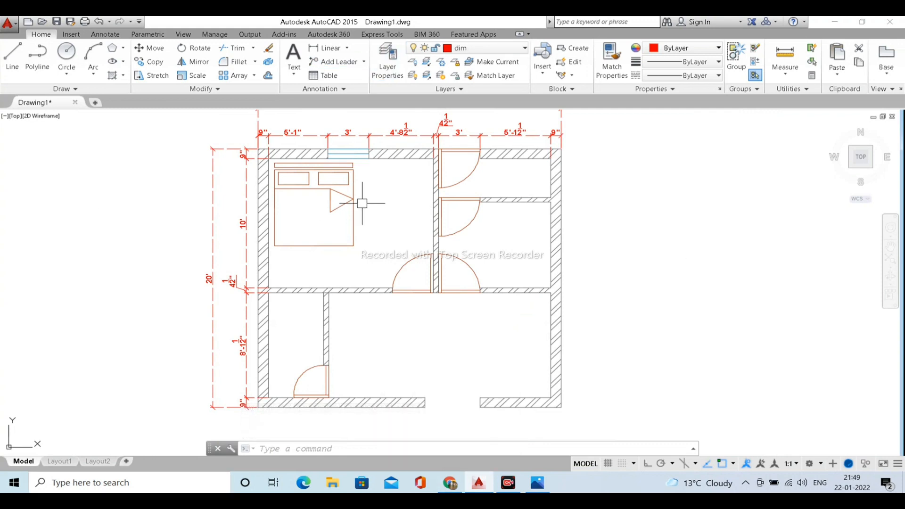
type("t")
key("Return")
scroll(373, 218, "up", 2)
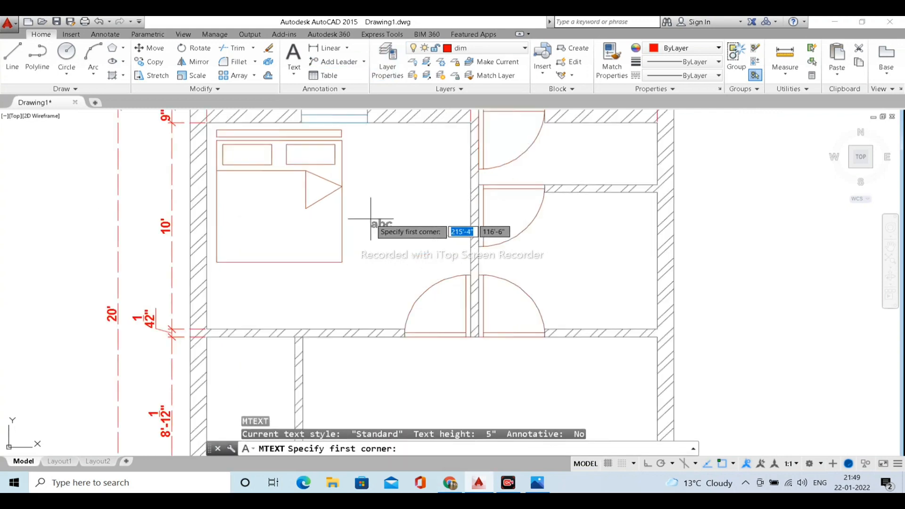
left_click(360, 202)
left_click(470, 241)
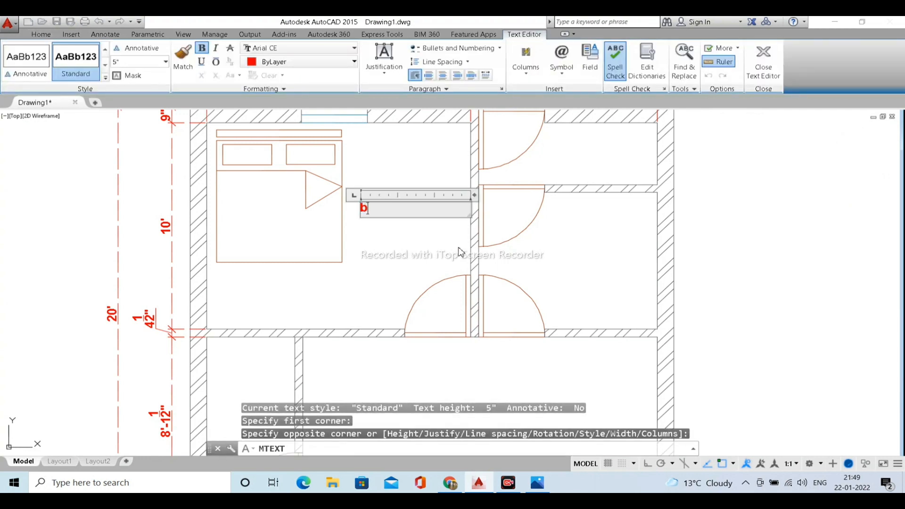
key("BackSpace")
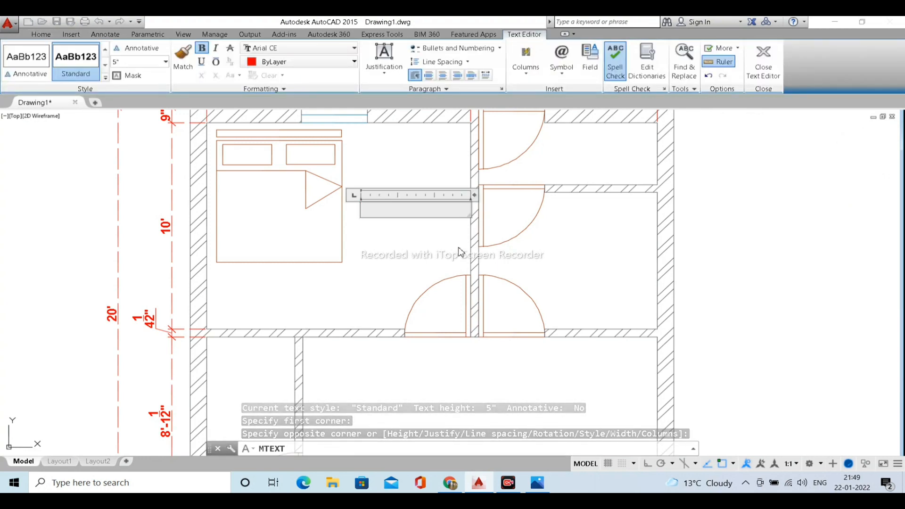
type("BED R")
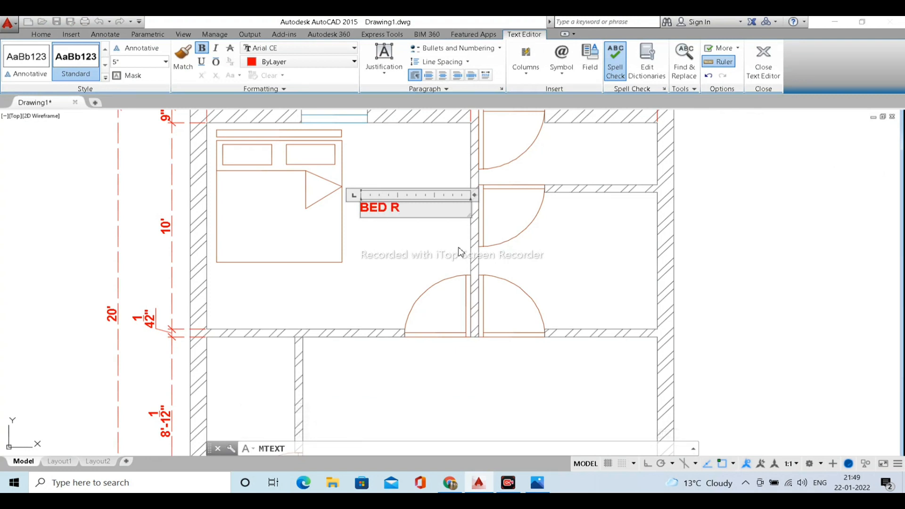
key("Escape")
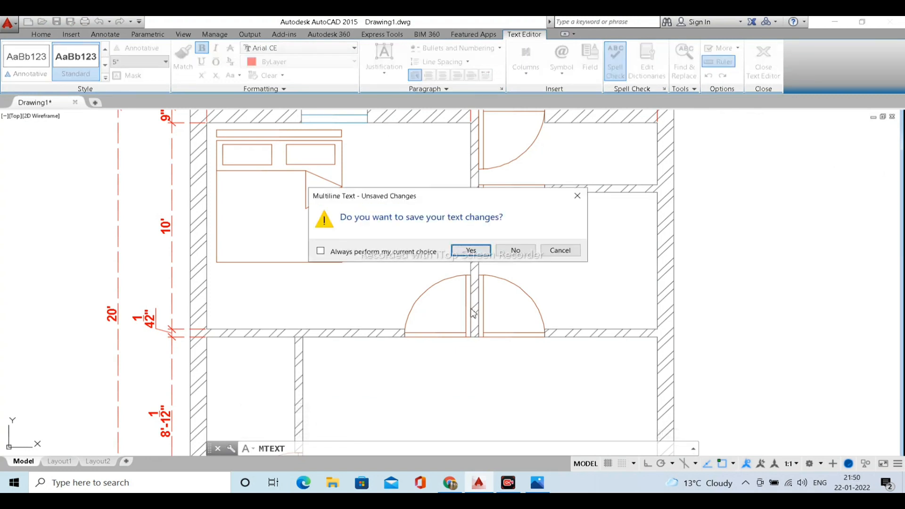
left_click(517, 252)
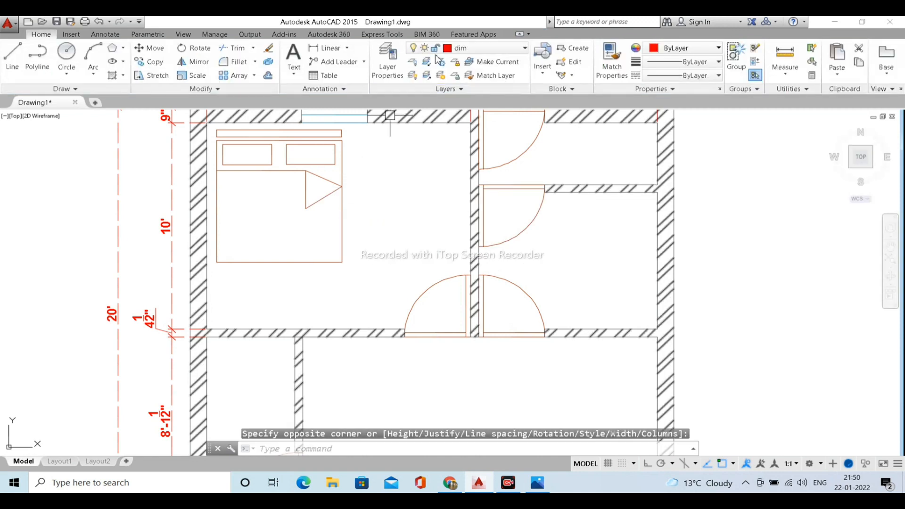
Make text the current layer and create a multiline text label beside the bed with BEDROOM as its first line.
left_click(474, 52)
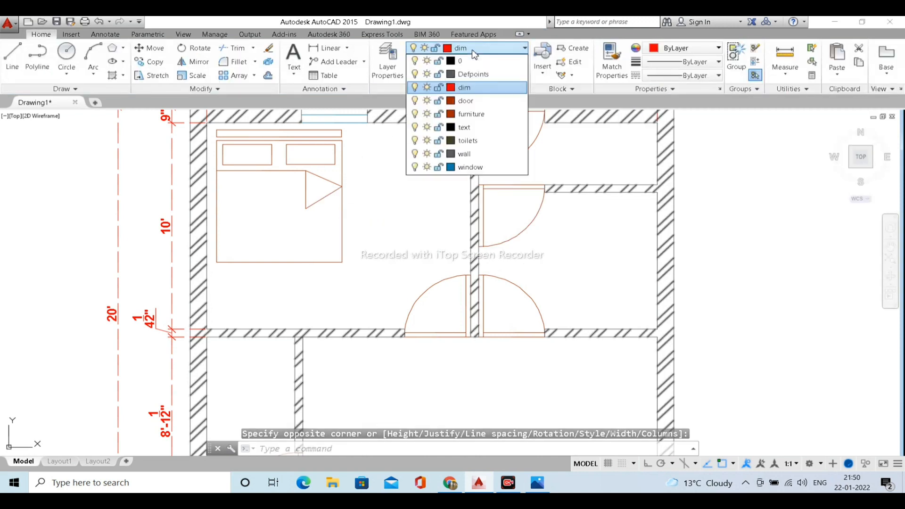
left_click(473, 131)
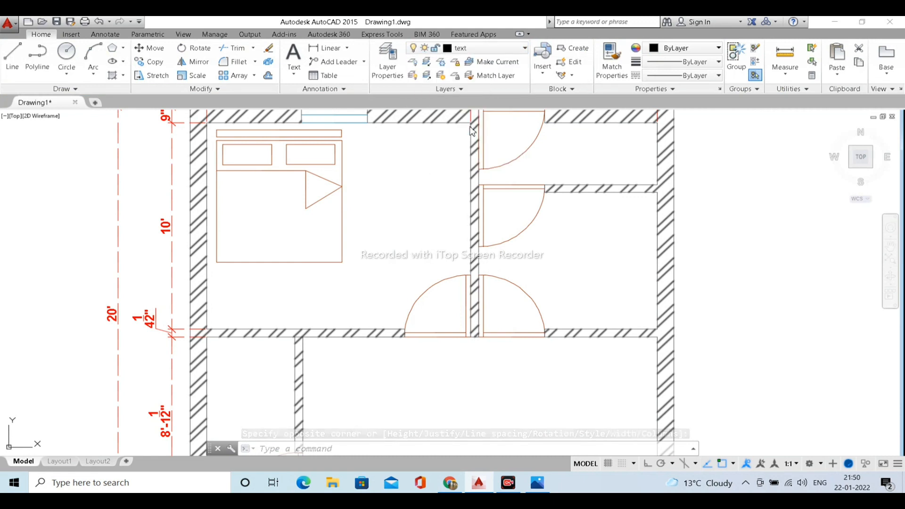
key("Return")
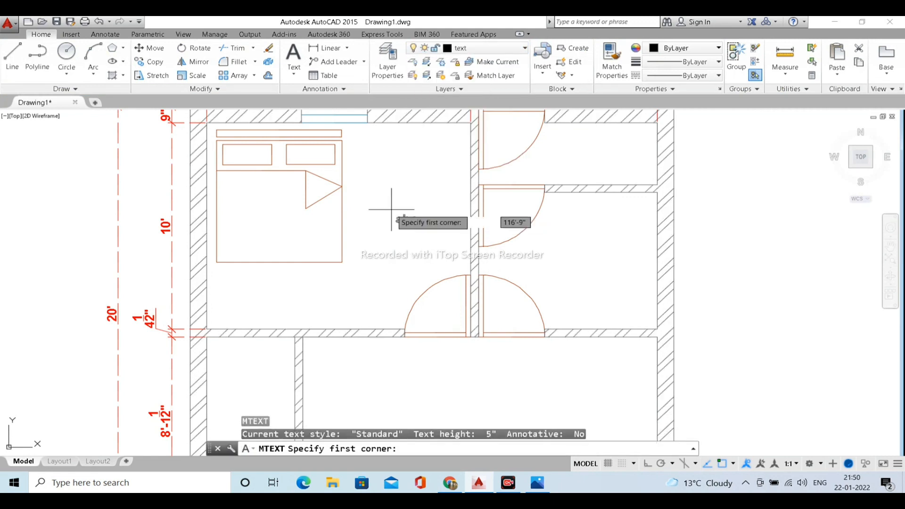
left_click(370, 188)
left_click(450, 223)
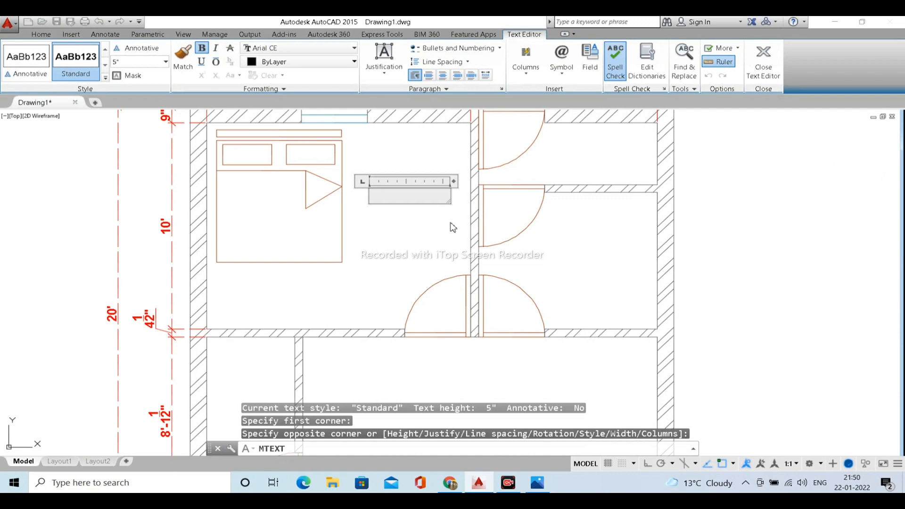
type("BEDR")
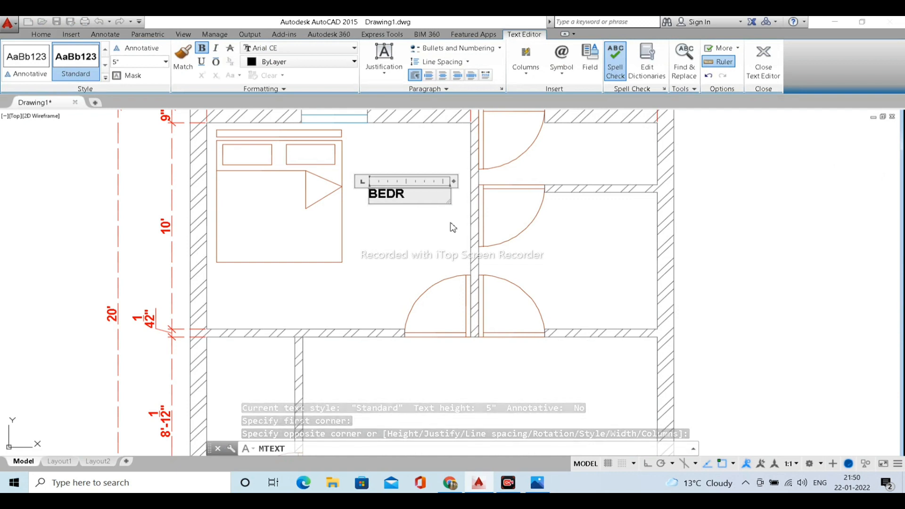
type("OO")
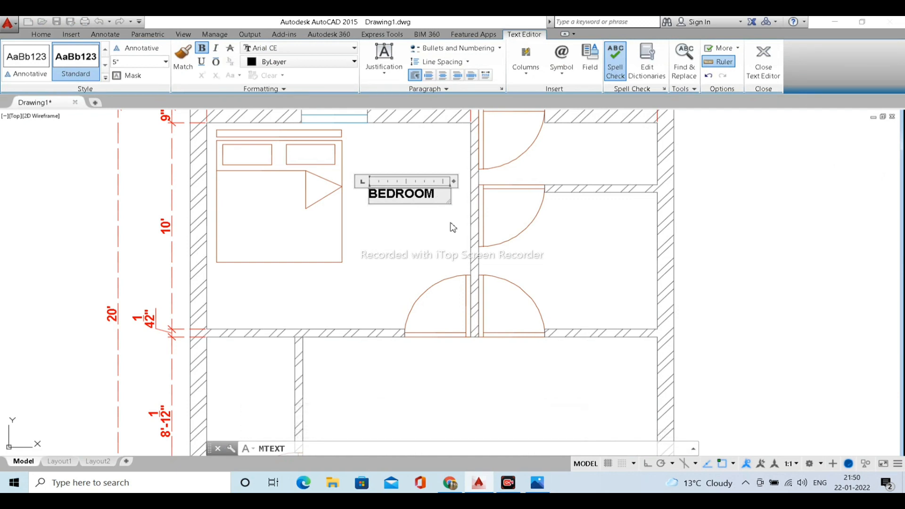
type("M")
key("Return")
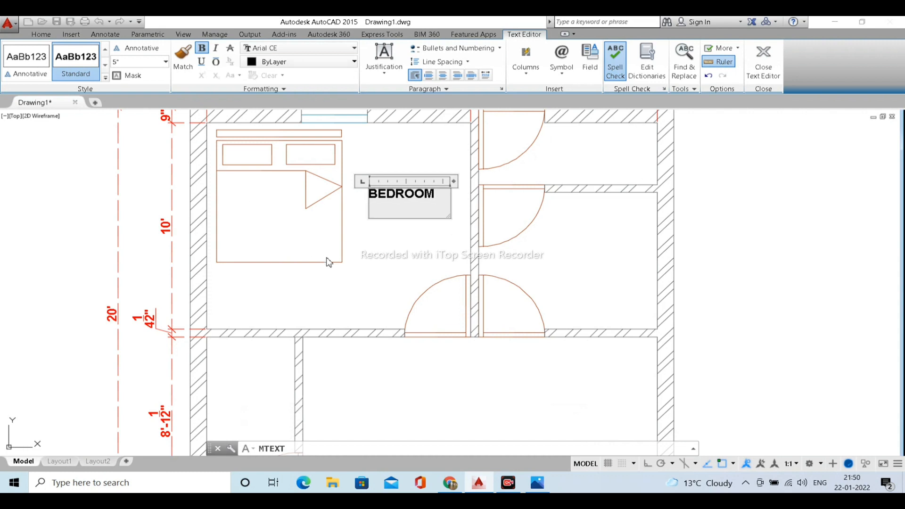
Check the bedroom size in the house plan image in Photos and add 12' X 10' as the label's second line.
scroll(328, 262, "down", 2)
scroll(233, 215, "up", 2)
middle_click_drag(295, 269, 288, 289)
middle_click_drag(369, 177, 372, 198)
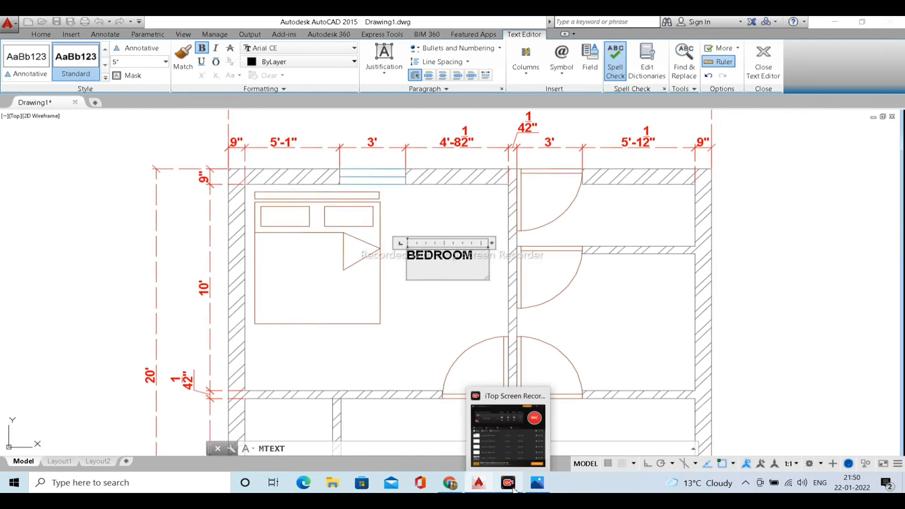
left_click(537, 483)
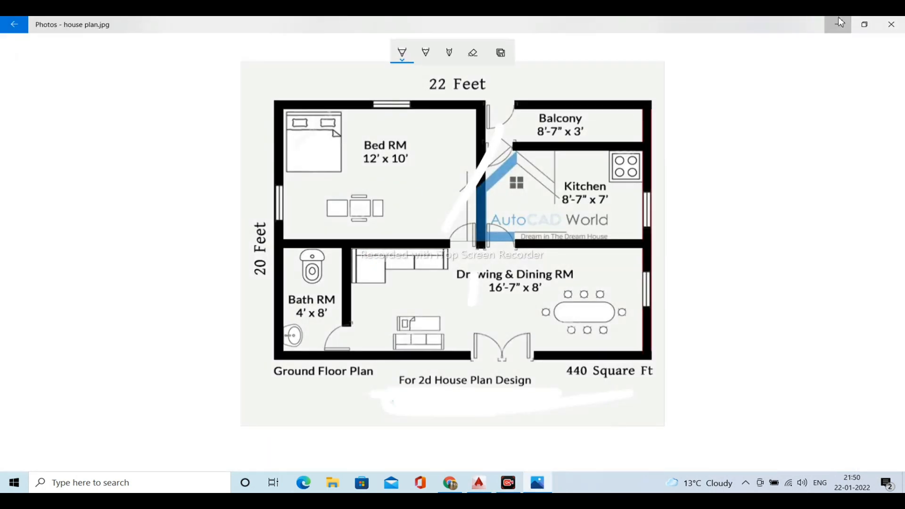
key("alt+Tab")
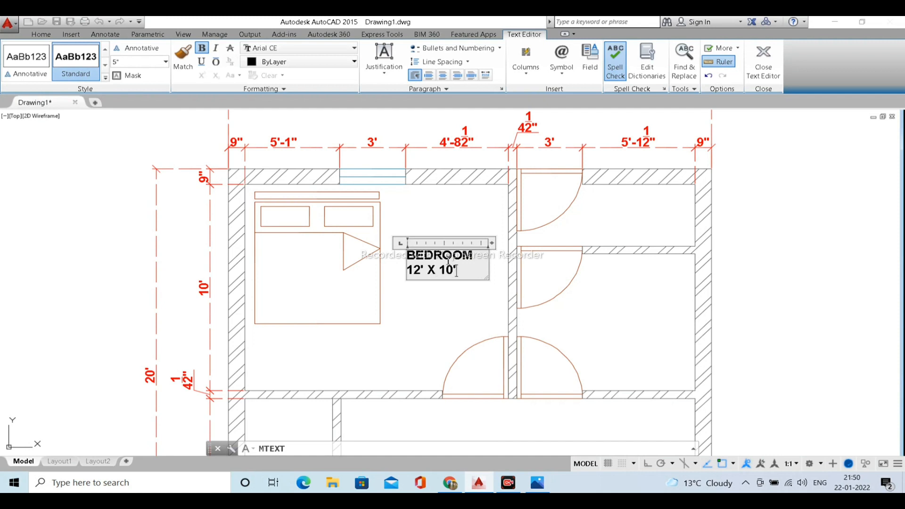
left_click(469, 316)
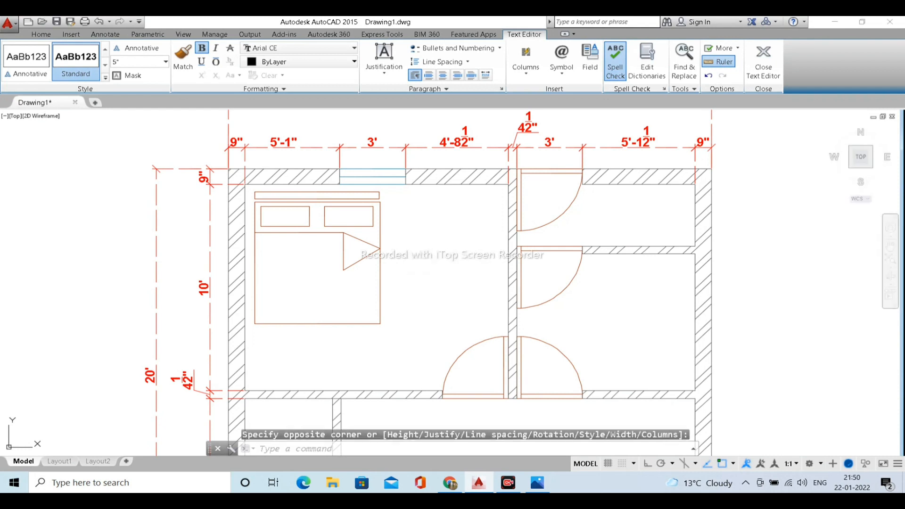
Center-align both lines of the bedroom label.
left_click(446, 273)
double_click(445, 274)
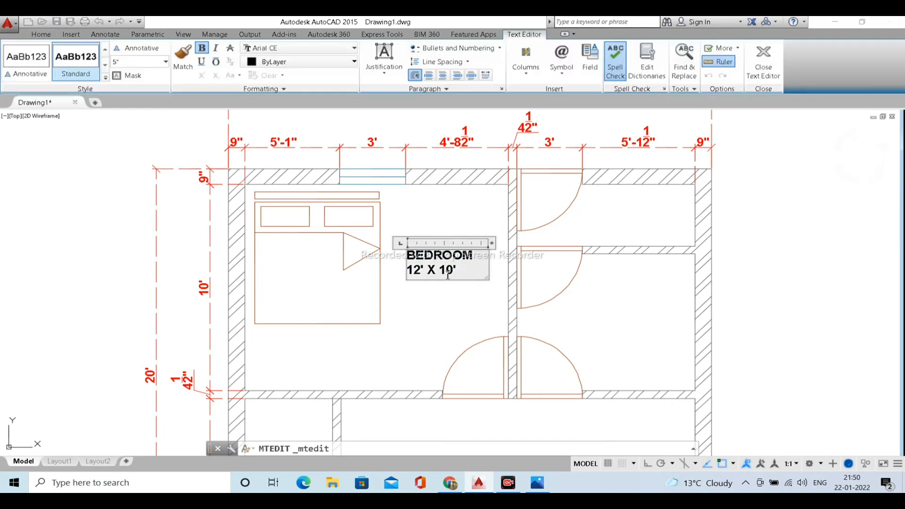
key("ctrl+a")
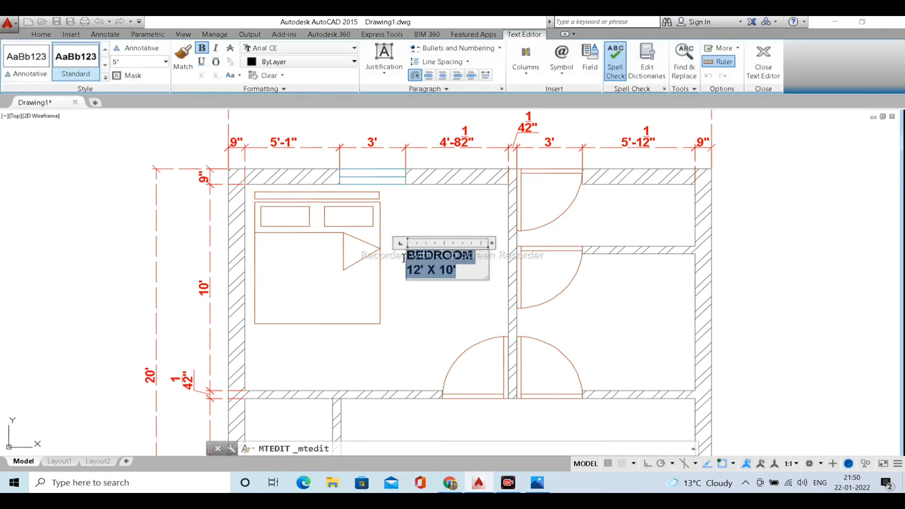
left_click(443, 75)
left_click(446, 210)
scroll(451, 292, "down", 2)
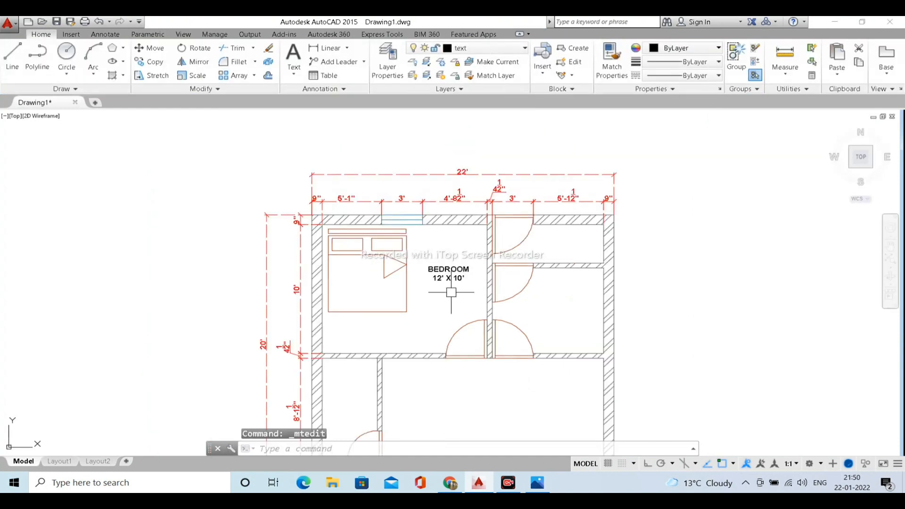
Copy the bedroom label into the four other rooms: the two beside the bedroom and the small and large rooms below.
middle_click_drag(521, 311, 480, 234)
left_click(411, 191)
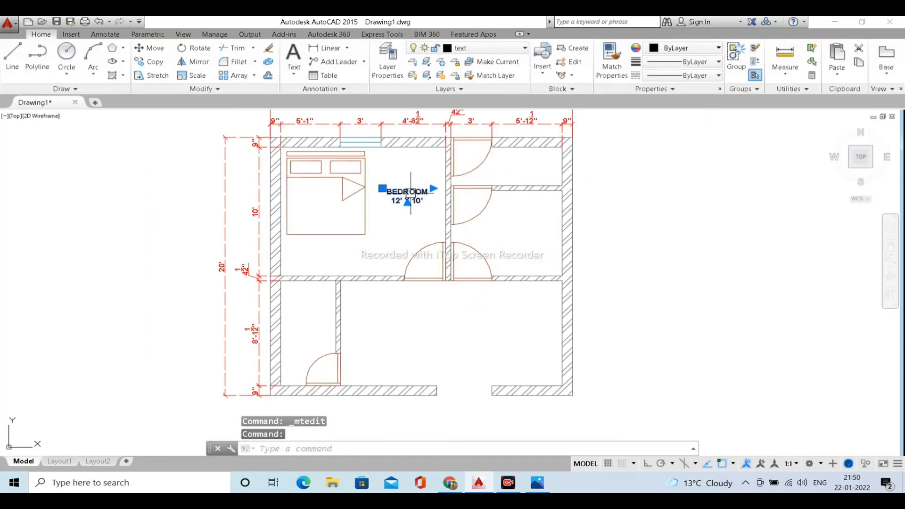
type("o")
key("Return")
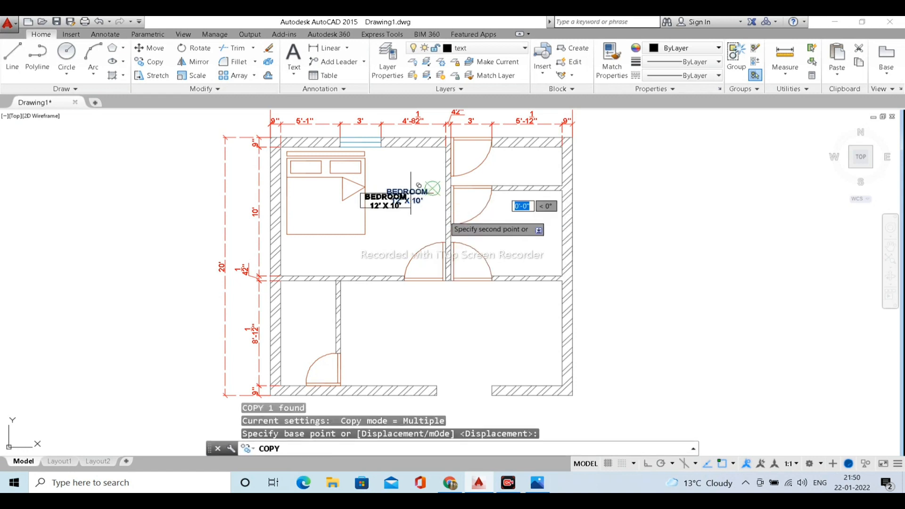
left_click(438, 186)
left_click(547, 228)
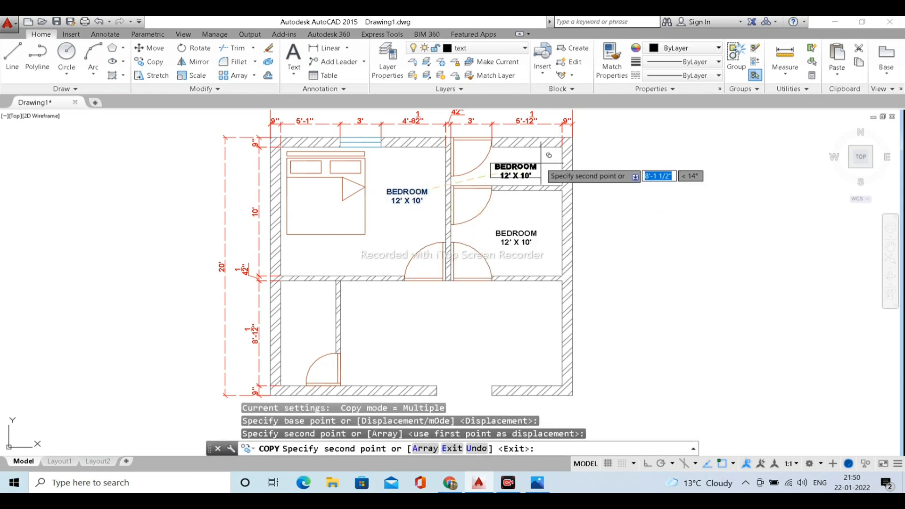
left_click(549, 156)
middle_click_drag(485, 323, 519, 221)
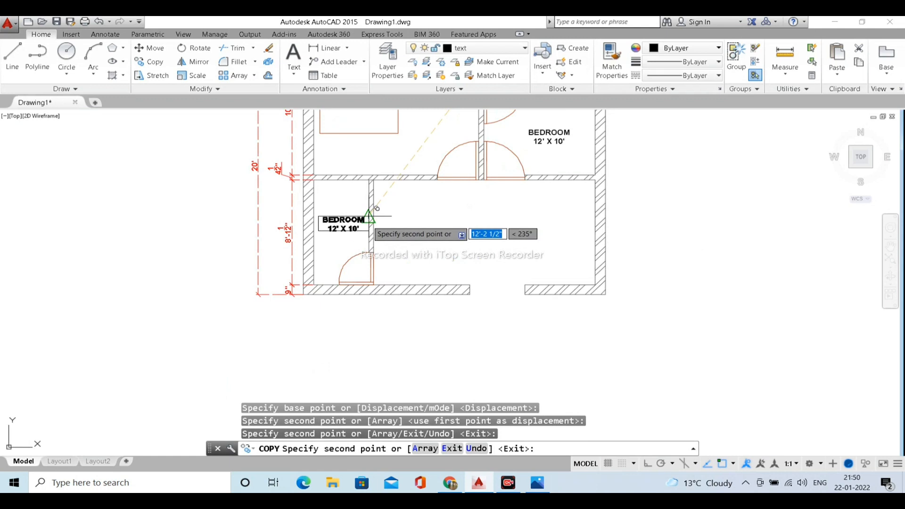
left_click(368, 216)
left_click(513, 221)
key("Escape")
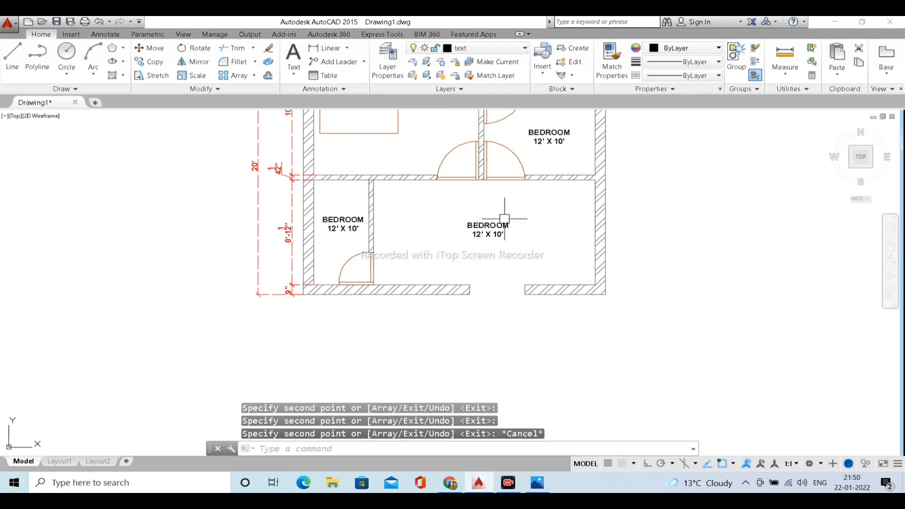
Check the room name in the house plan image in Photos and change the first line of the upper small room's label to BALCONY.
middle_click_drag(493, 213, 402, 354)
scroll(450, 202, "up", 4)
double_click(511, 215)
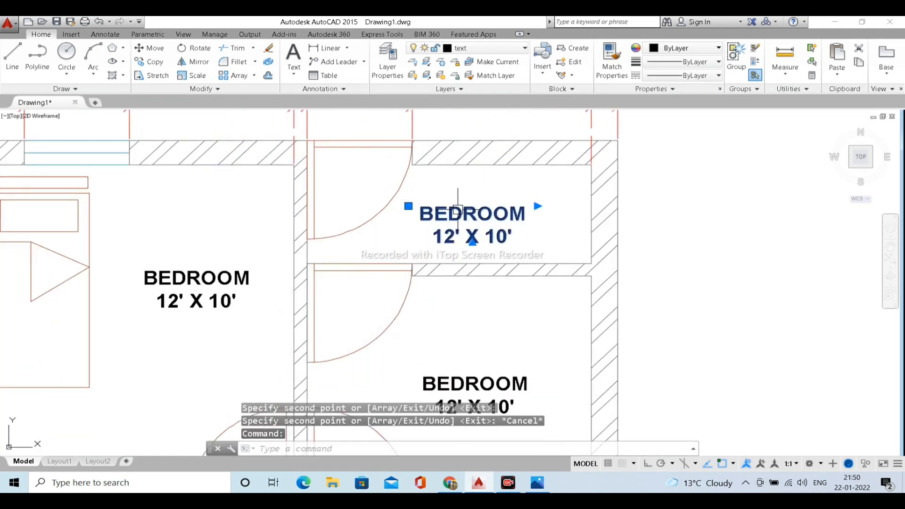
left_click_drag(527, 215, 404, 219)
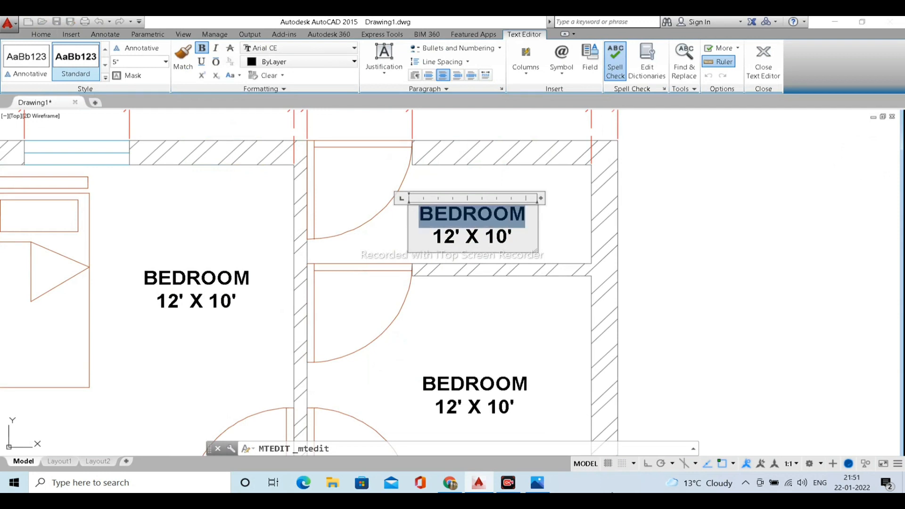
left_click(537, 483)
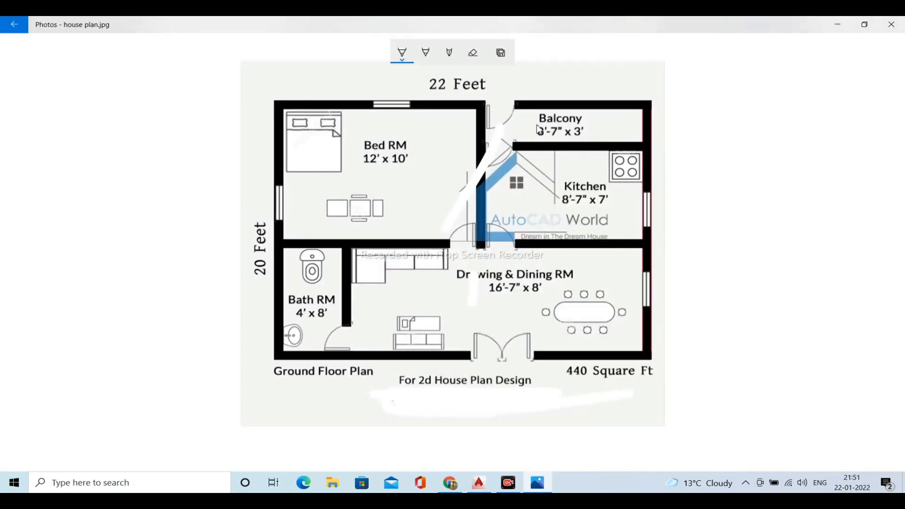
left_click(839, 26)
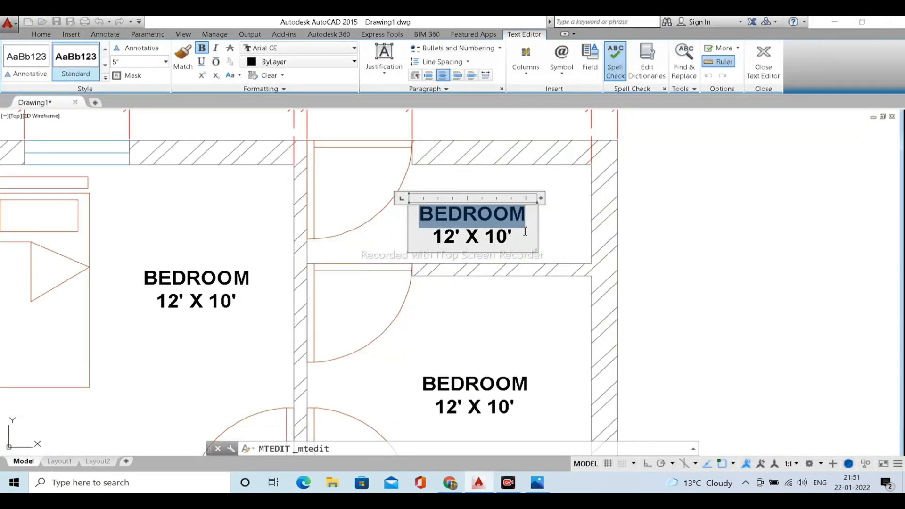
type("BALC")
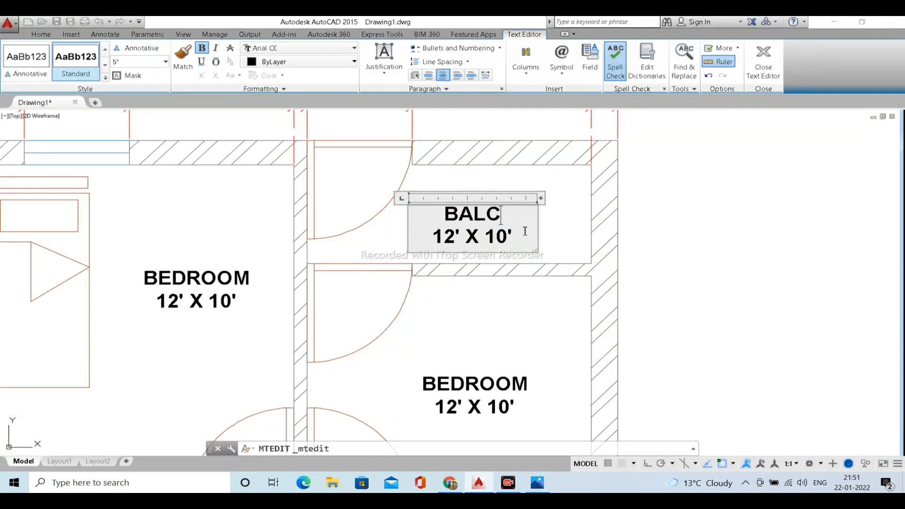
type("ONY")
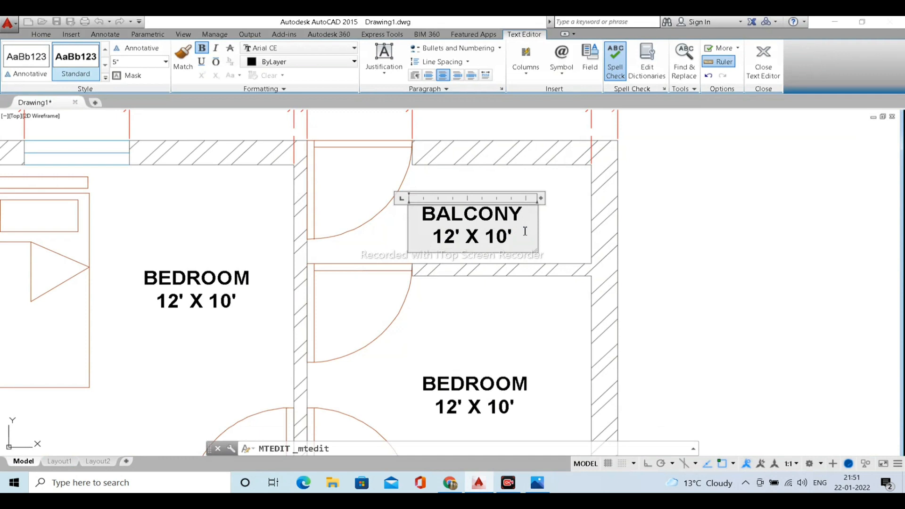
Change the size line of the balcony label to 8'-7" X 3' and finish editing it.
left_click_drag(470, 237, 433, 237)
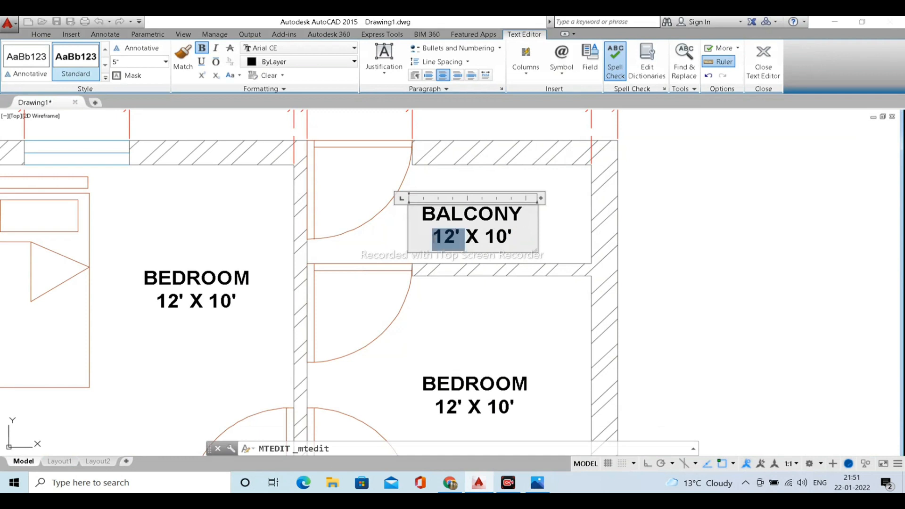
type("8' ")
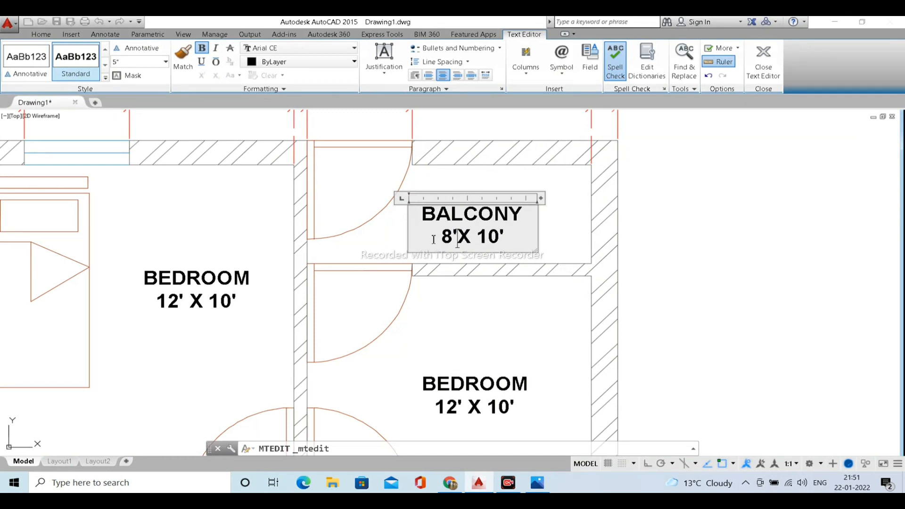
type("7")
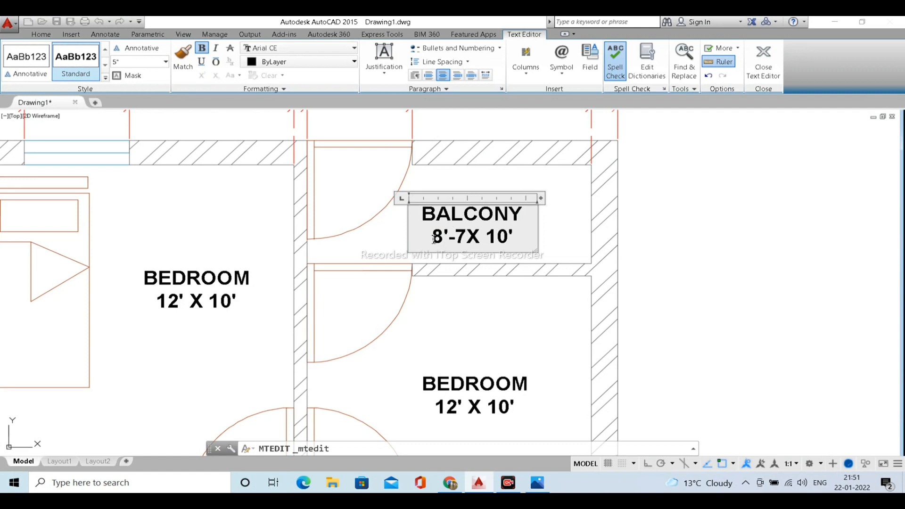
type(":")
key("BackSpace")
type("\"")
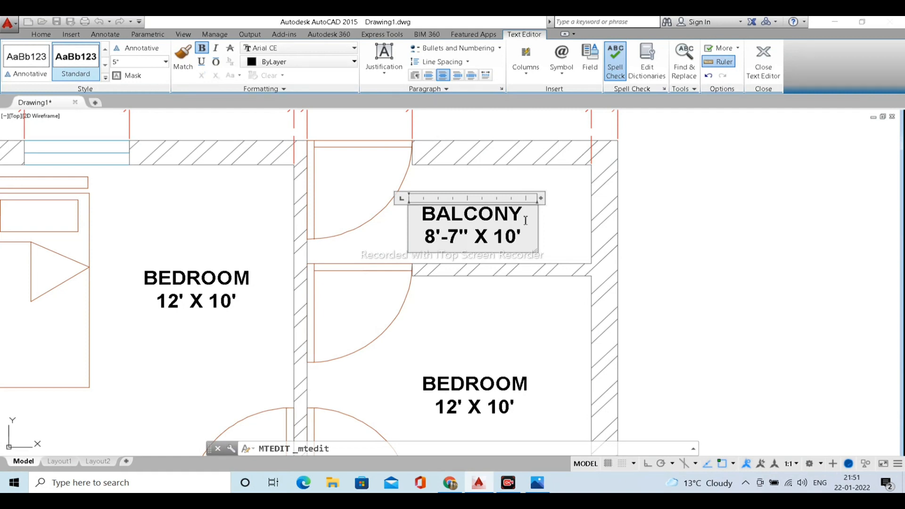
left_click_drag(518, 234, 504, 235)
type("3")
left_click(546, 305)
Change the first line of the label in the room below the balcony to KITCHEN.
middle_click_drag(472, 307, 482, 186)
double_click(486, 283)
left_click_drag(540, 264, 433, 265)
type("KIT")
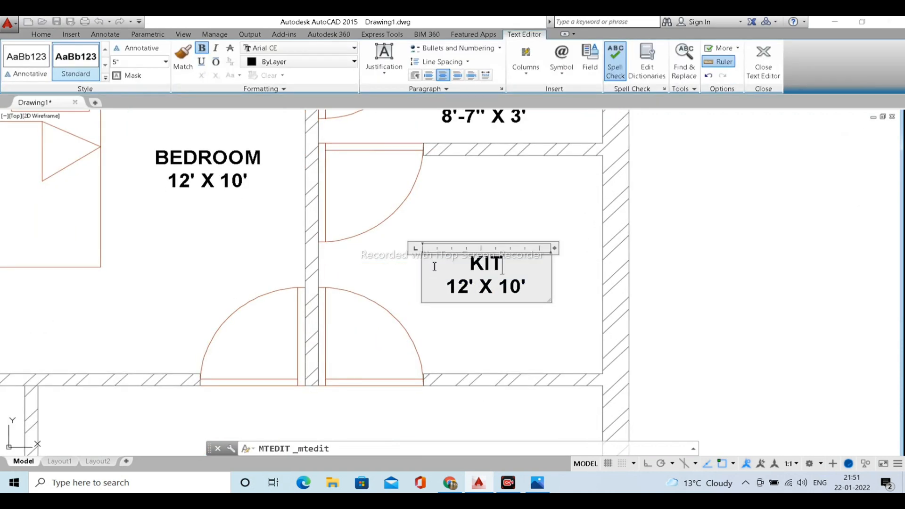
type("CHEN")
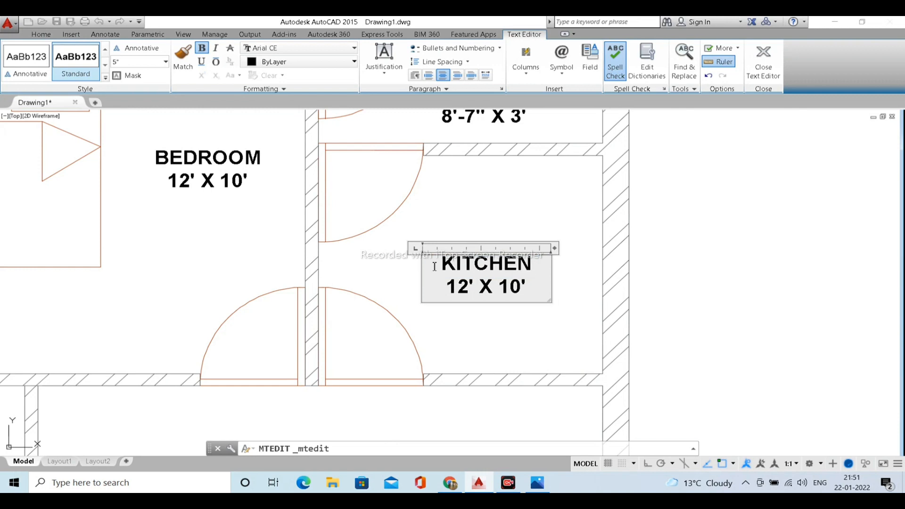
left_click(514, 192)
Check the kitchen size in the house plan image in Photos and change the kitchen label's size line to 8'-7" X 7'.
left_click(538, 482)
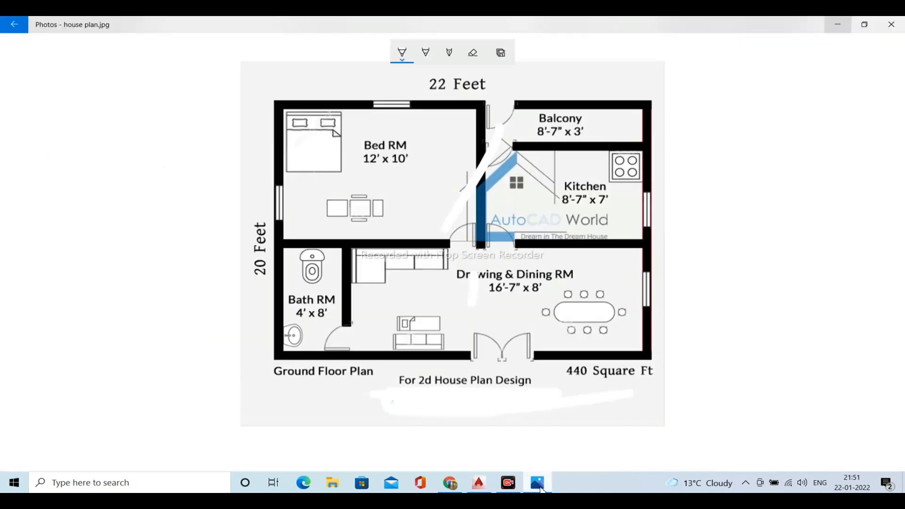
left_click(542, 490)
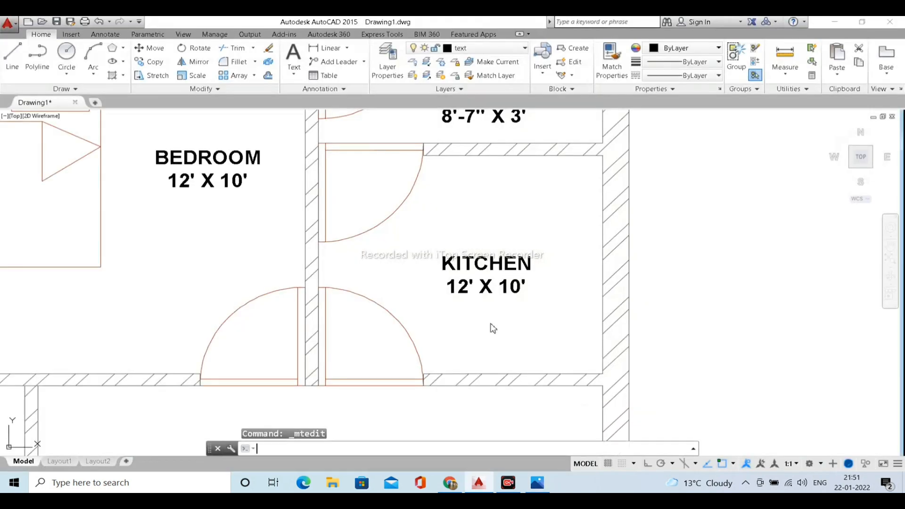
double_click(487, 287)
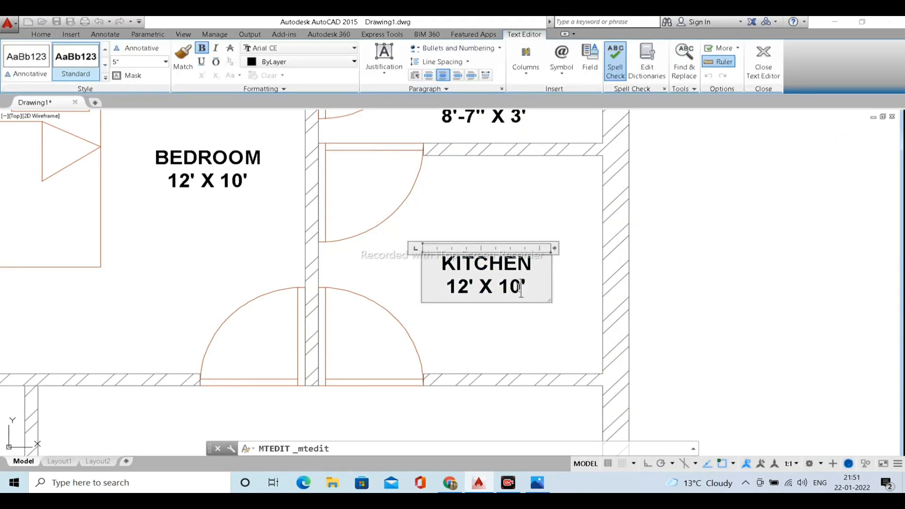
left_click_drag(522, 289, 455, 288)
type("7")
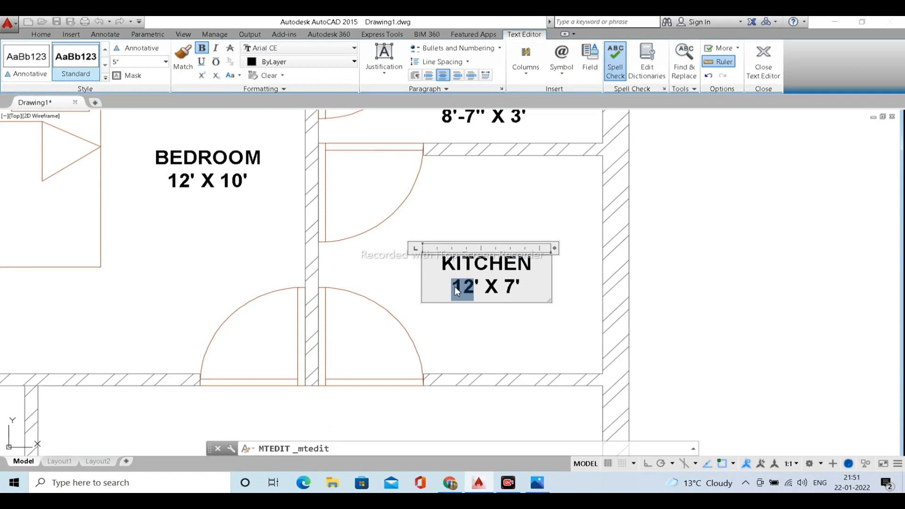
type("8'-")
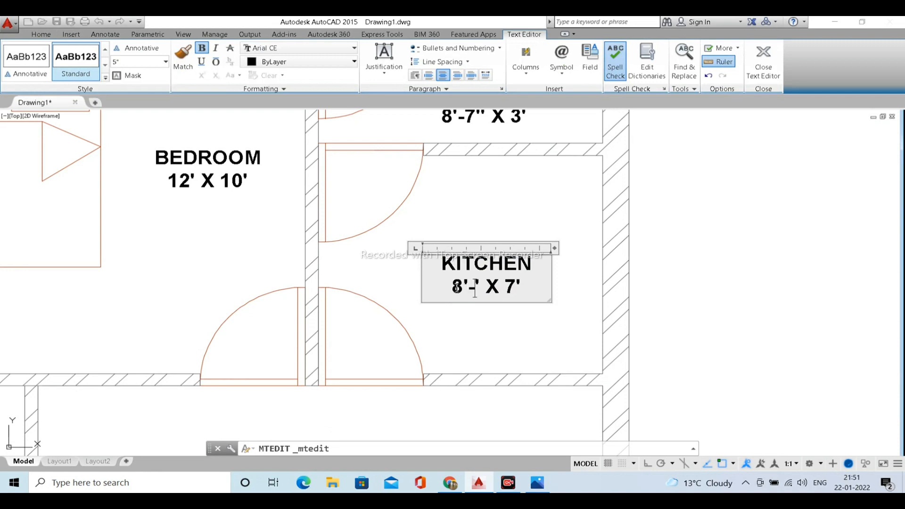
type("7\"")
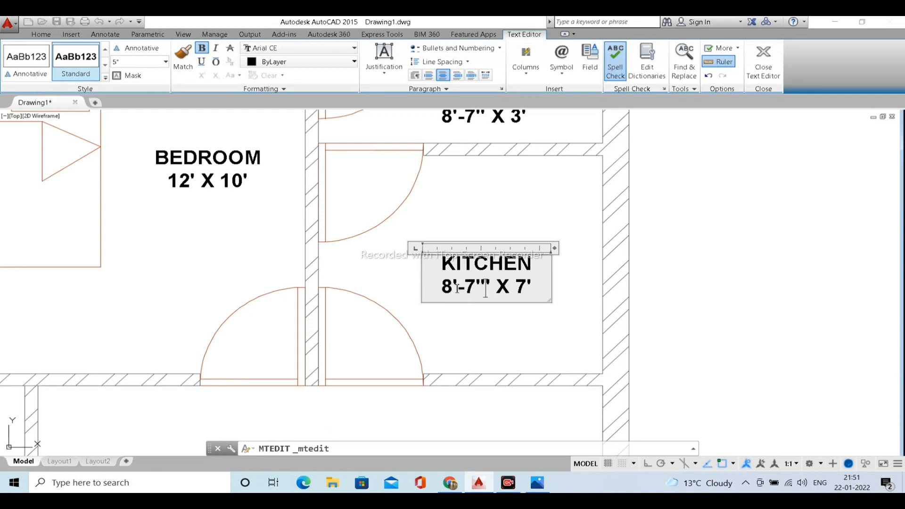
key("BackSpace")
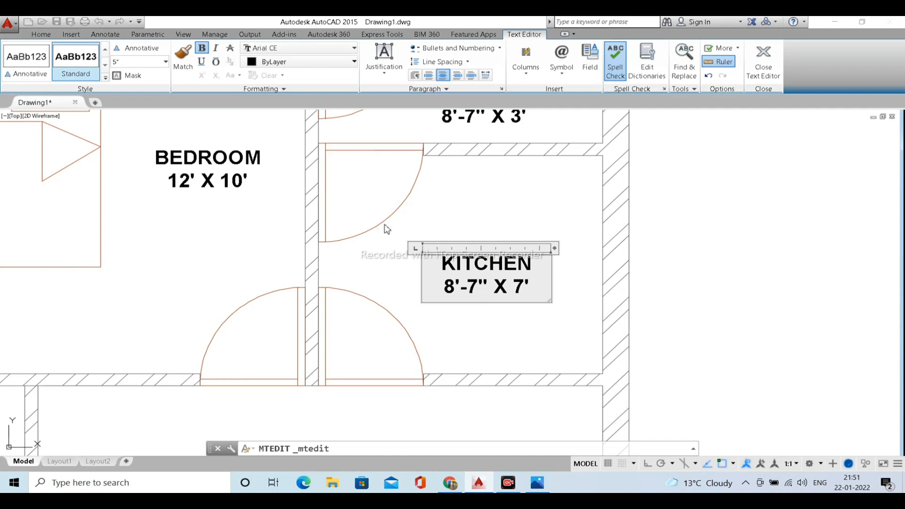
left_click(497, 205)
Replace the name in the large lower room's label with DRAWING/DINING and AREA on two lines.
scroll(498, 202, "down", 2)
middle_click_drag(471, 314, 499, 210)
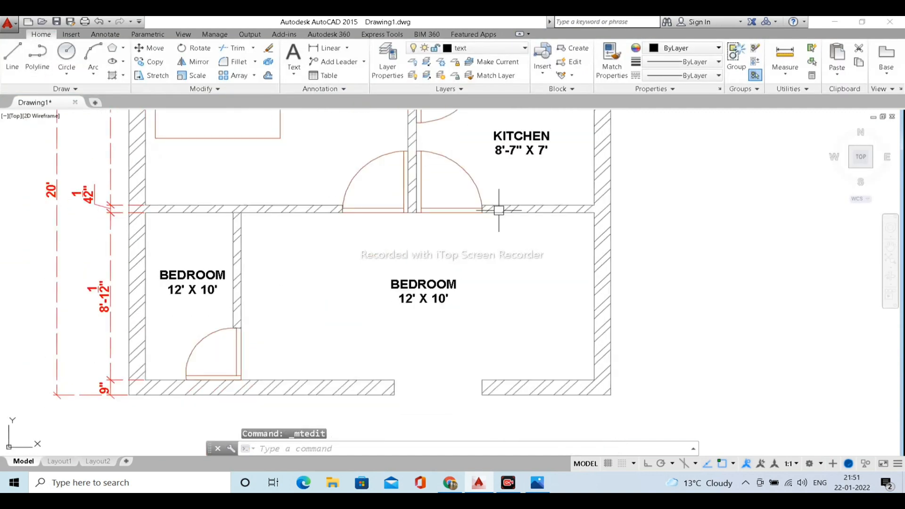
double_click(452, 285)
left_click_drag(457, 285, 392, 284)
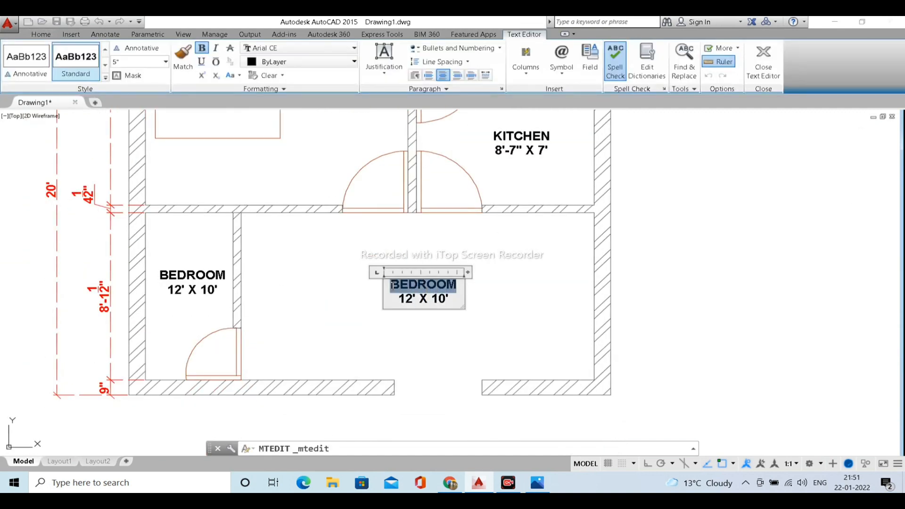
type("DRAWING")
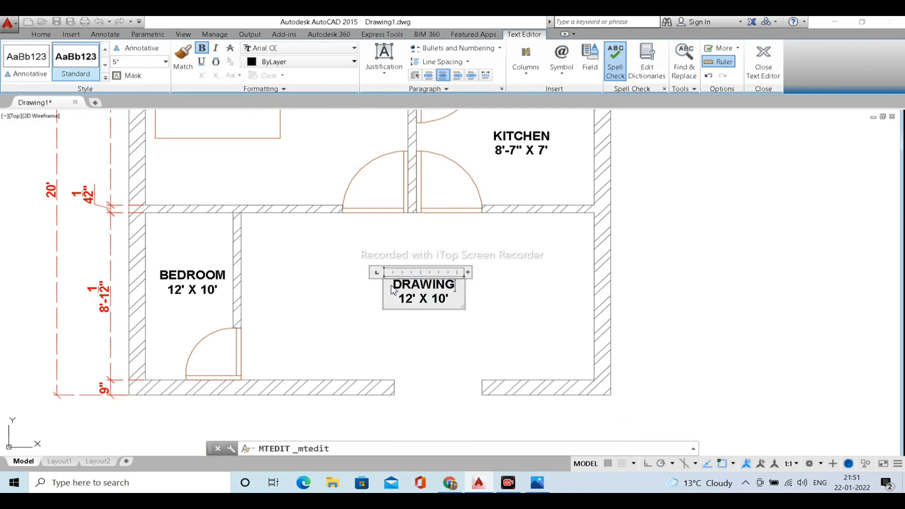
type("/DI")
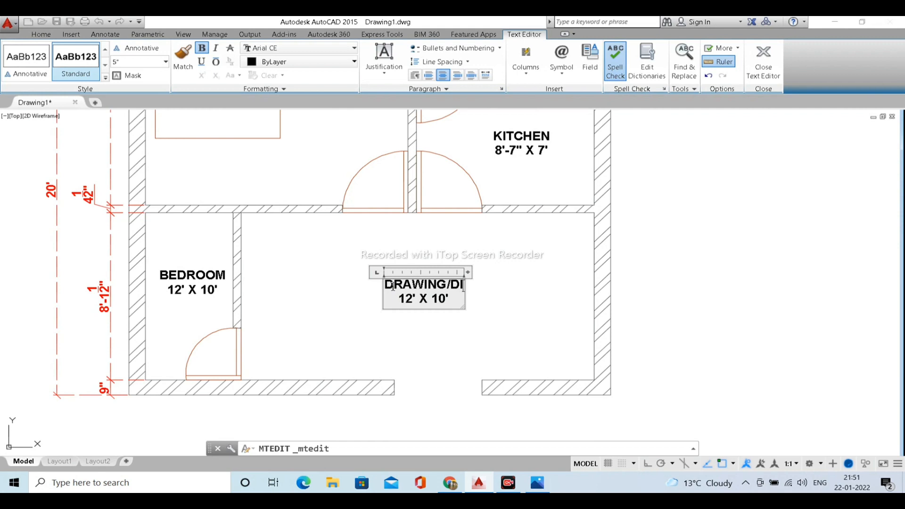
type("NING")
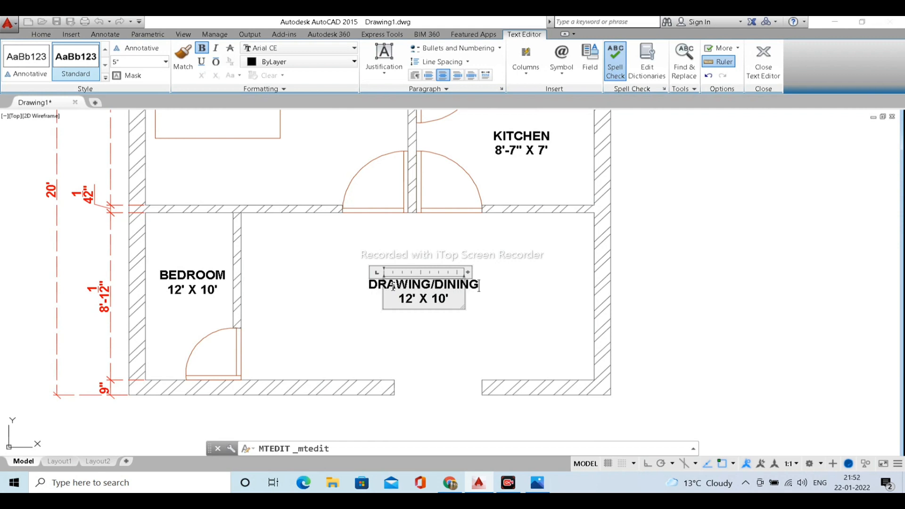
key("Return")
type("R")
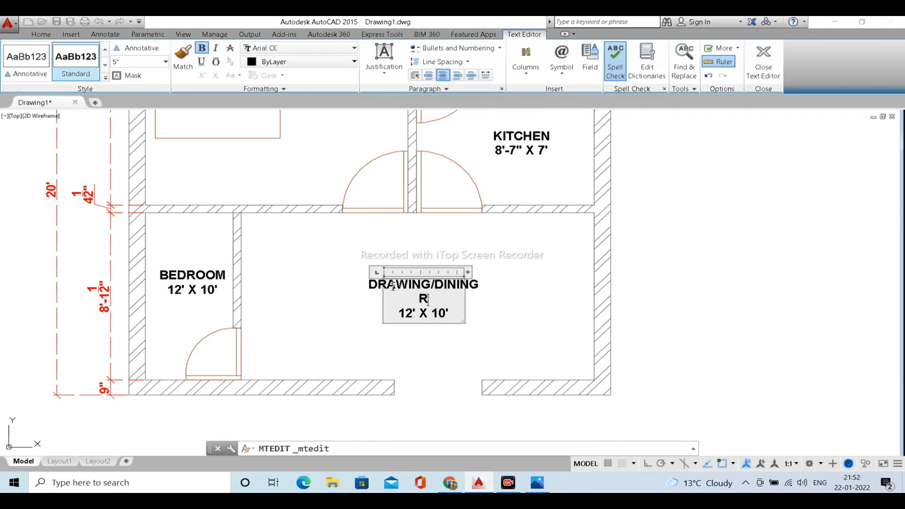
key("BackSpace")
key("BackSpace")
key("Return")
type("AREA")
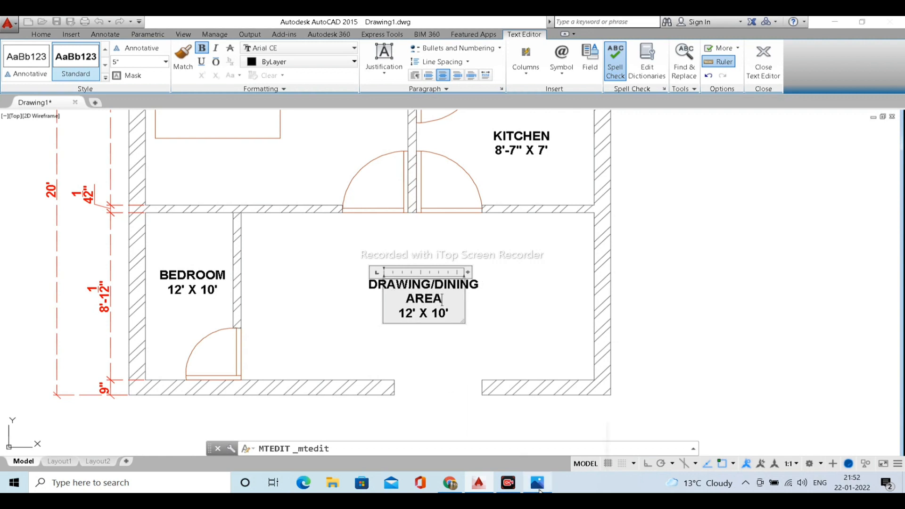
Check the drawing and dining room size in the house plan image in Photos and change that label's size line to 16-7" X 8'.
left_click(540, 491)
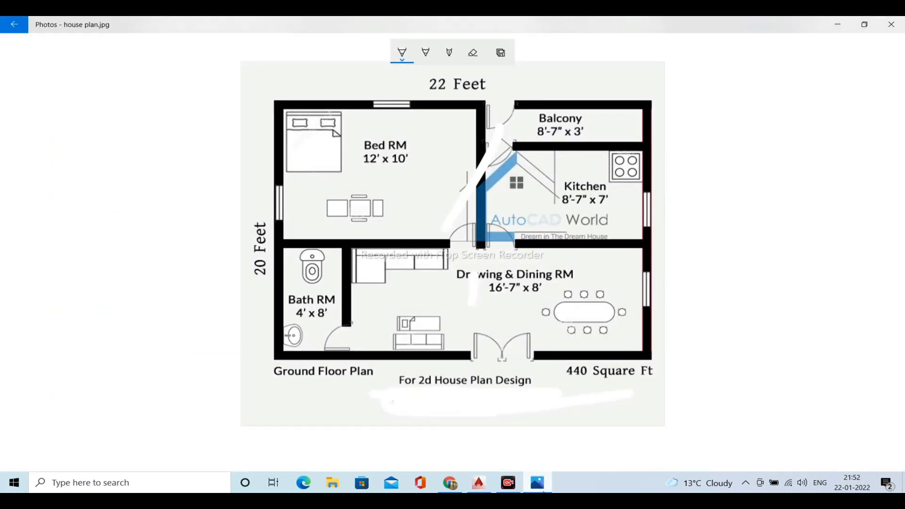
left_click(540, 490)
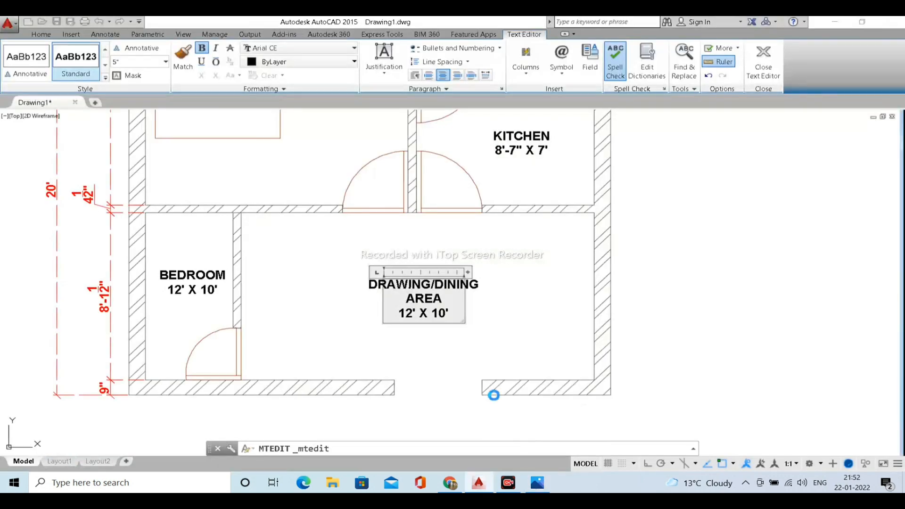
double_click(415, 315)
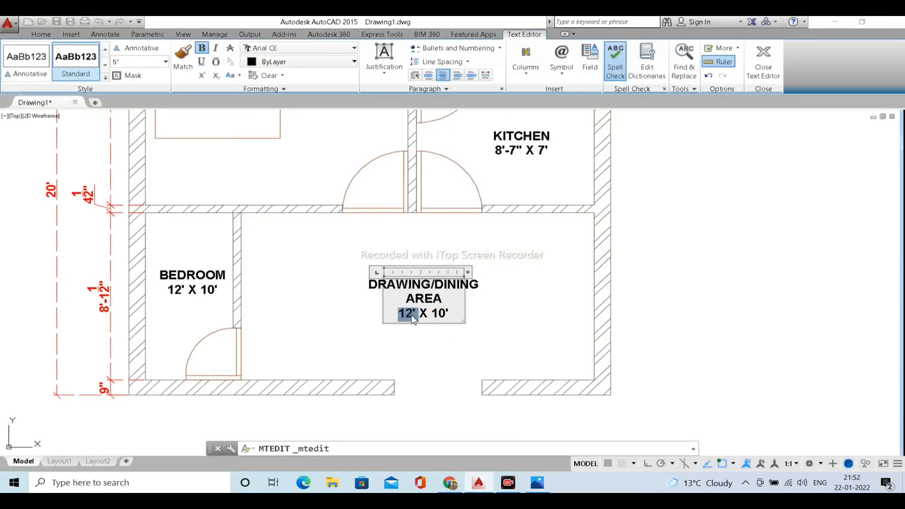
type("16-")
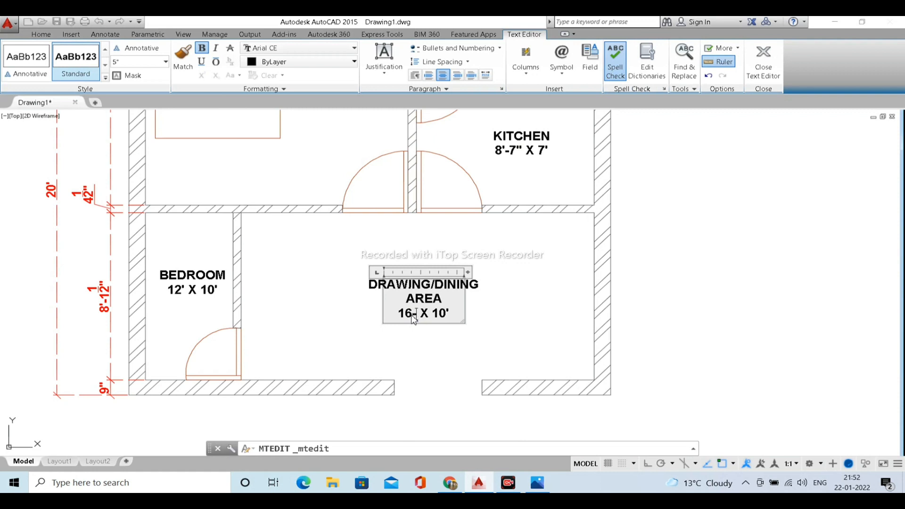
type("7\"")
key("BackSpace")
key("BackSpace")
type("8")
left_click(492, 317)
Change the first line of the label in the small room with the lower-left door to TOILET.
middle_click_drag(300, 301, 404, 280)
left_click(285, 257)
double_click(306, 259)
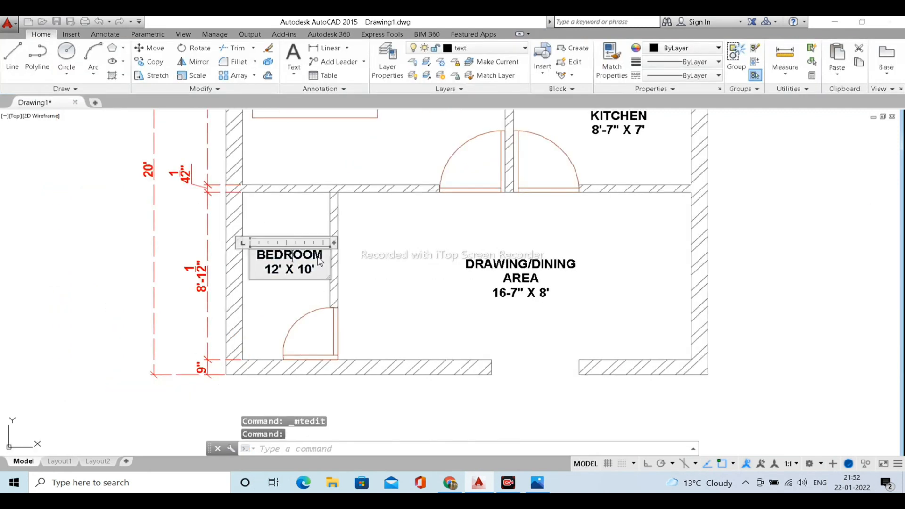
left_click_drag(324, 255, 259, 256)
type("TOILET")
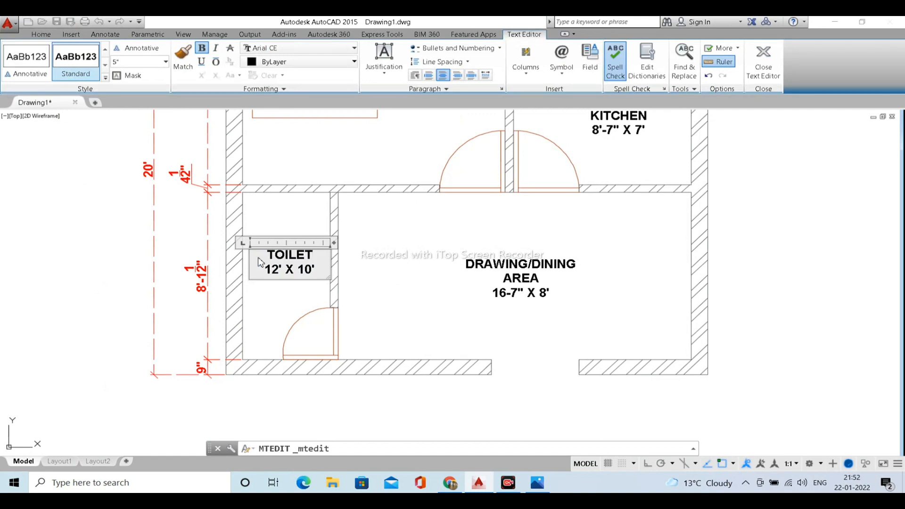
Check the bathroom size in the house plan image in Photos and change the toilet label's size line to 4' X 8'.
left_click(538, 482)
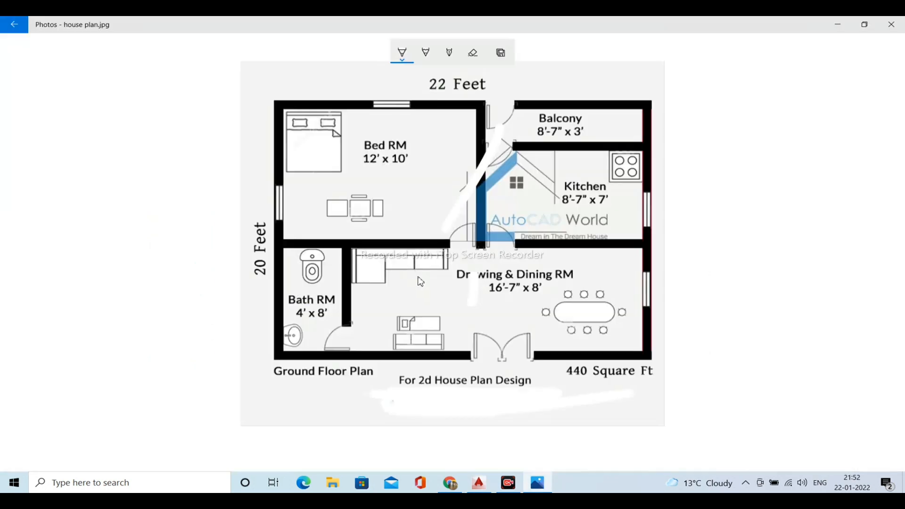
left_click(838, 24)
left_click_drag(280, 271, 272, 271)
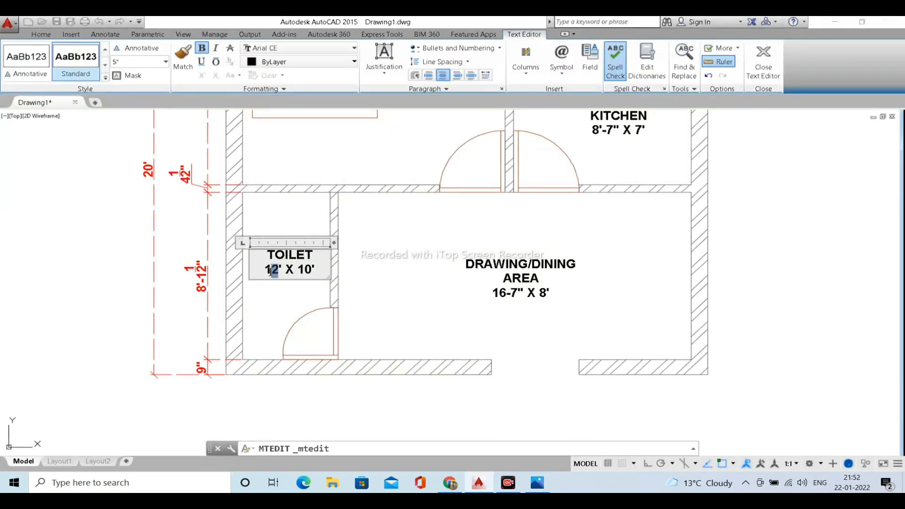
double_click(268, 271)
type("4")
left_click_drag(307, 273, 302, 273)
type("8")
left_click(372, 262)
Review the labelled floor plan in model space and on the Layout1 sheet, ending back in model space.
scroll(368, 282, "down", 4)
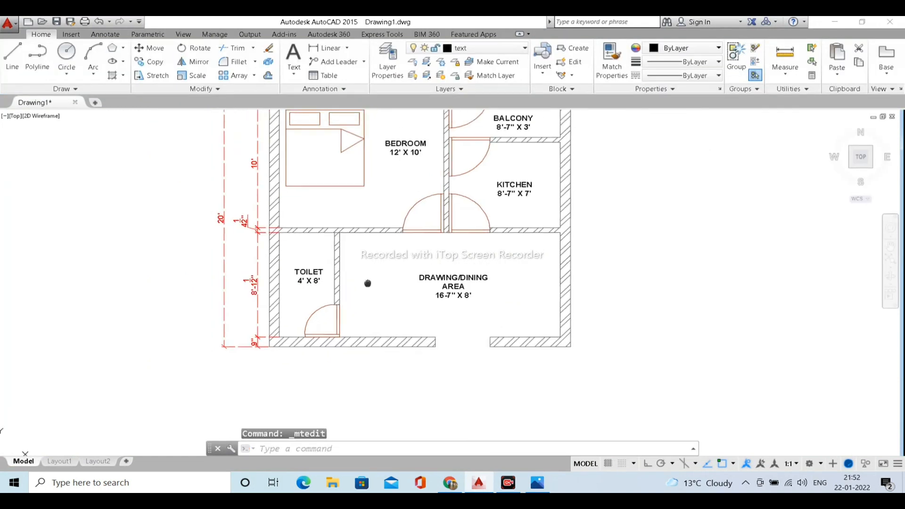
scroll(364, 333, "down", 2)
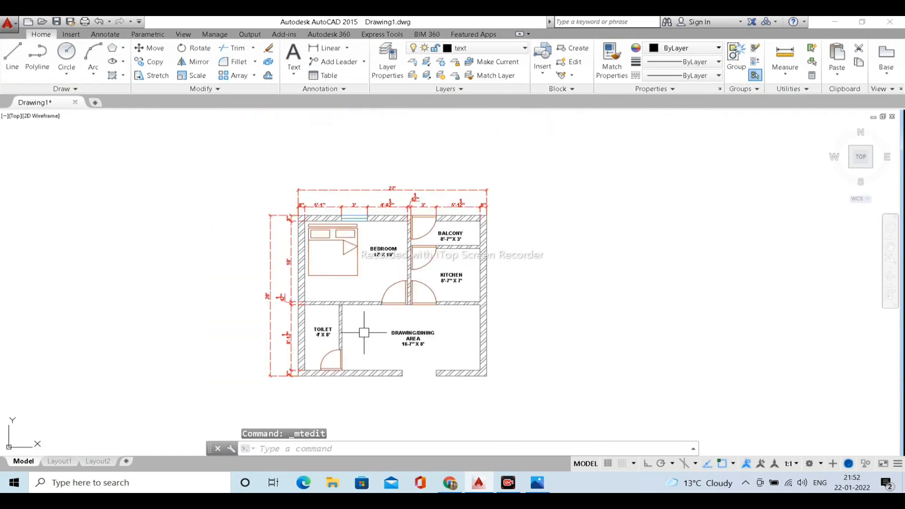
scroll(368, 325, "up", 2)
middle_click_drag(368, 325, 373, 334)
scroll(373, 334, "down", 1)
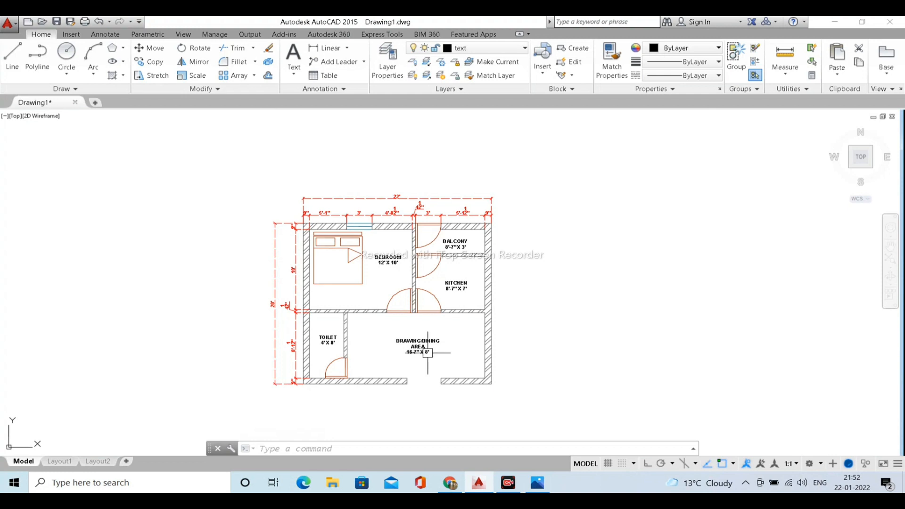
middle_click_drag(503, 338, 517, 311)
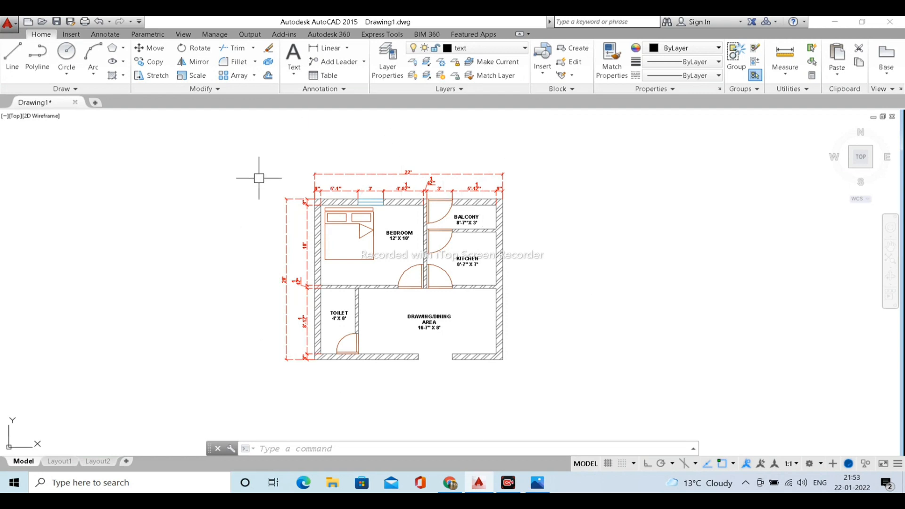
left_click(65, 462)
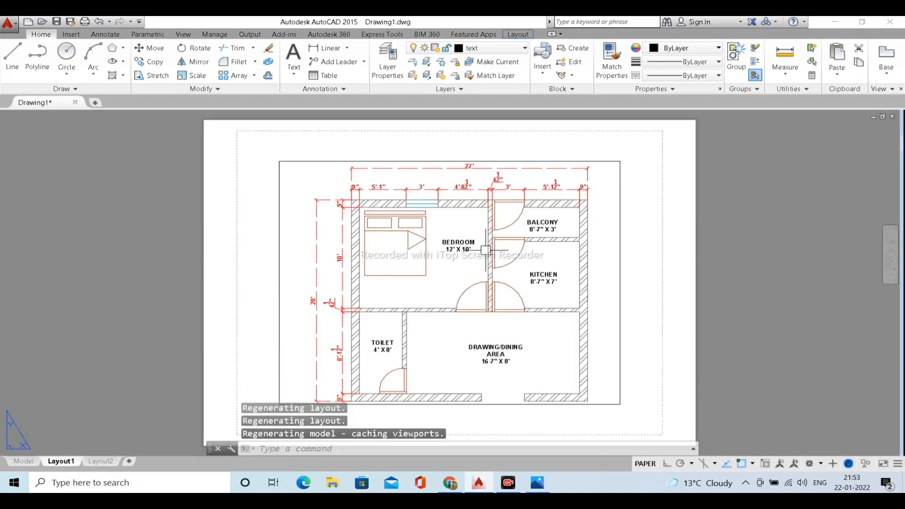
scroll(443, 297, "up", 2)
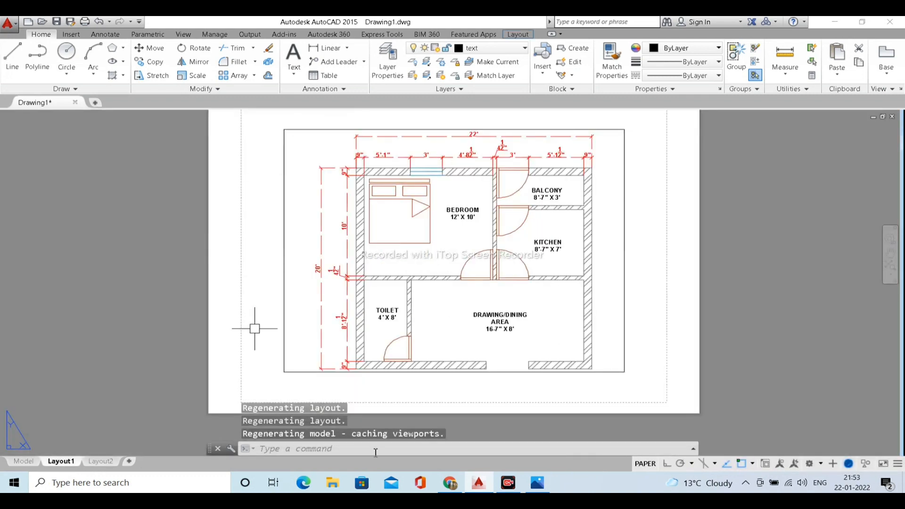
left_click(23, 461)
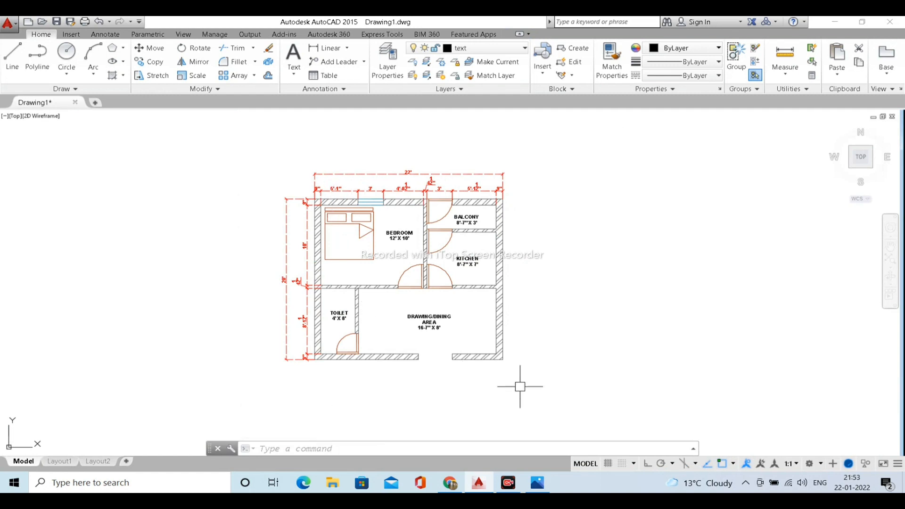
scroll(368, 326, "up", 2)
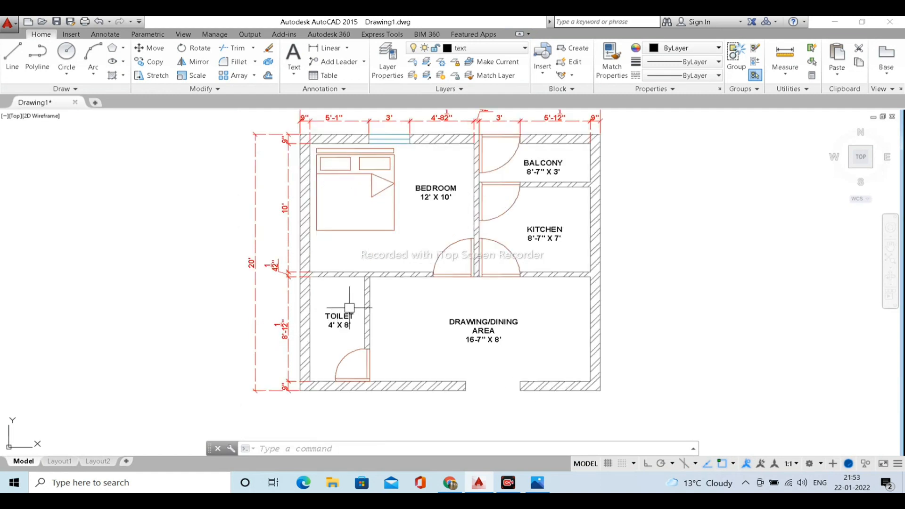
scroll(349, 309, "down", 2)
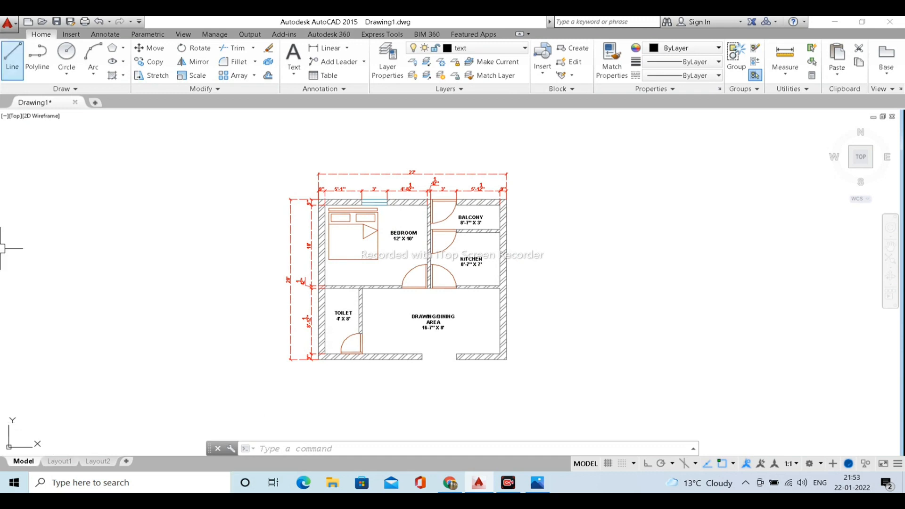
scroll(376, 275, "up", 2)
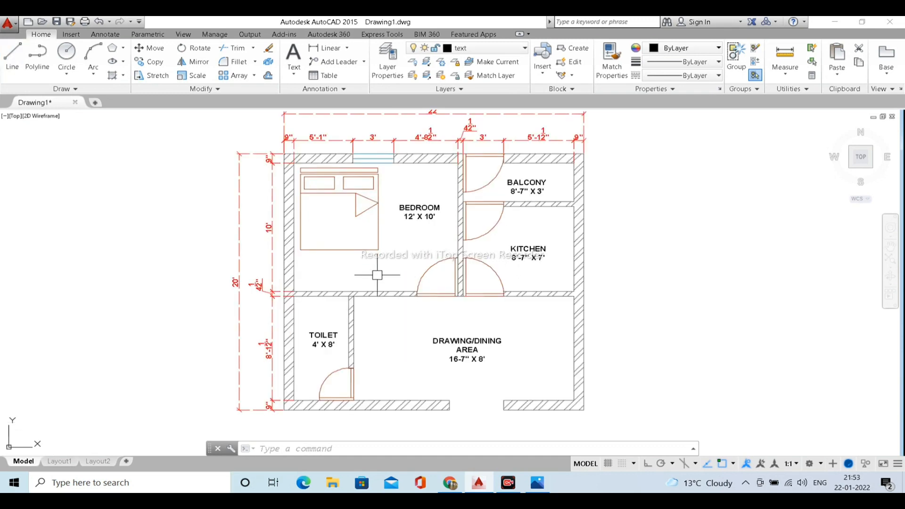
scroll(351, 307, "down", 2)
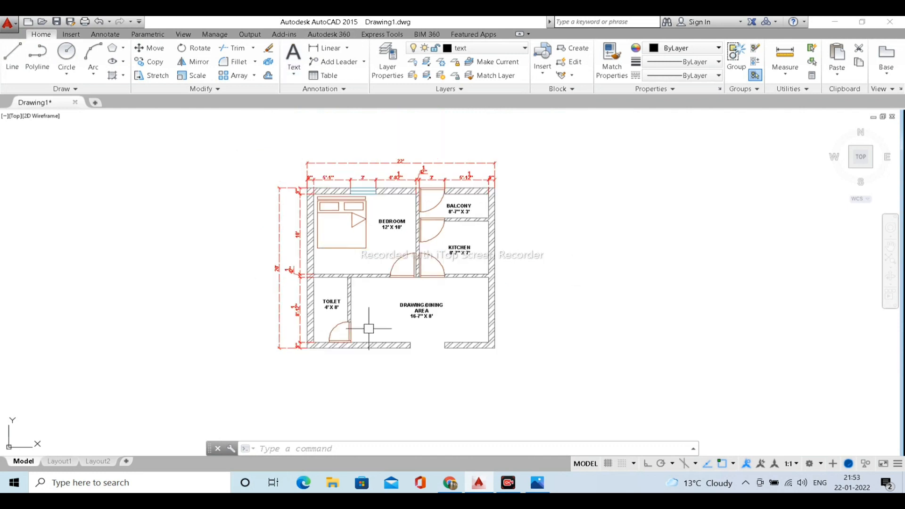
scroll(368, 312, "up", 2)
middle_click_drag(392, 297, 403, 310)
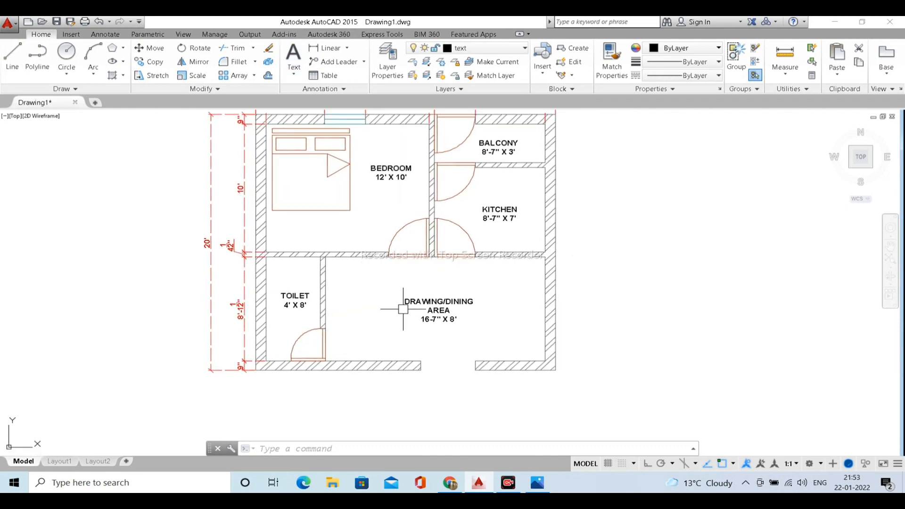
scroll(404, 309, "down", 2)
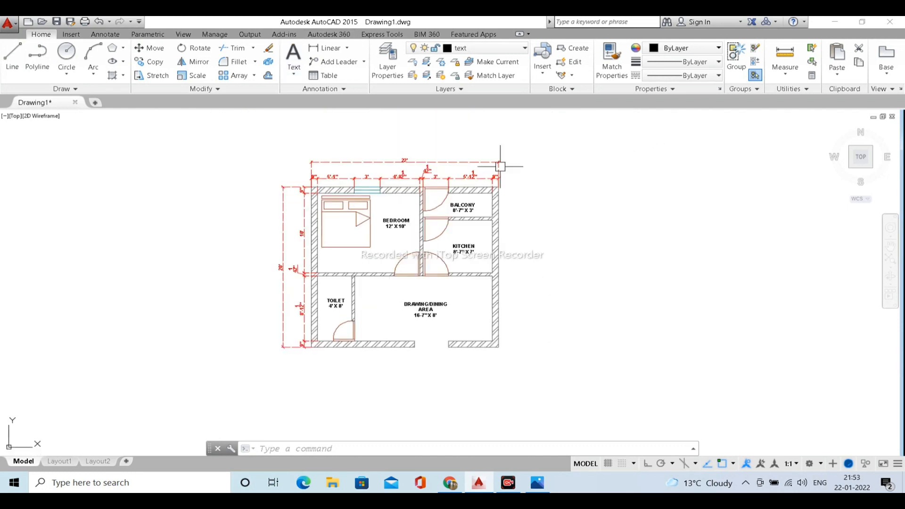
scroll(348, 238, "up", 3)
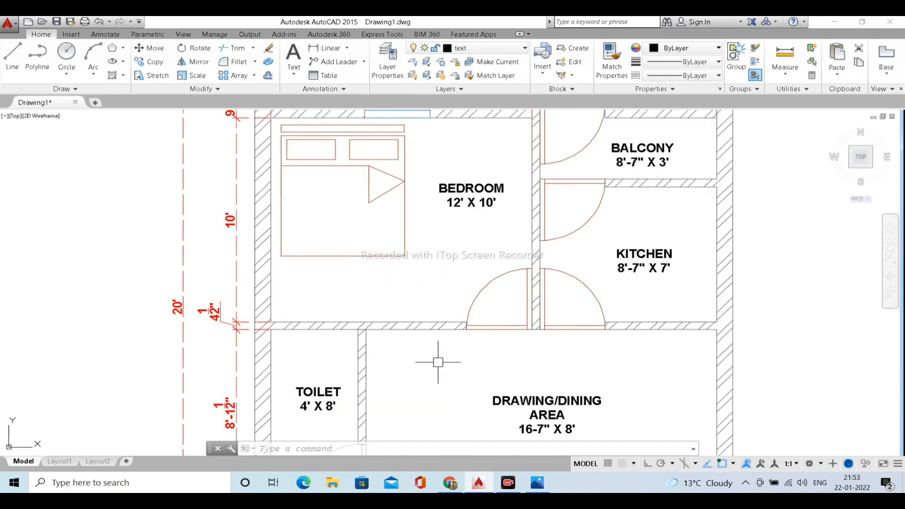
scroll(413, 316, "down", 2)
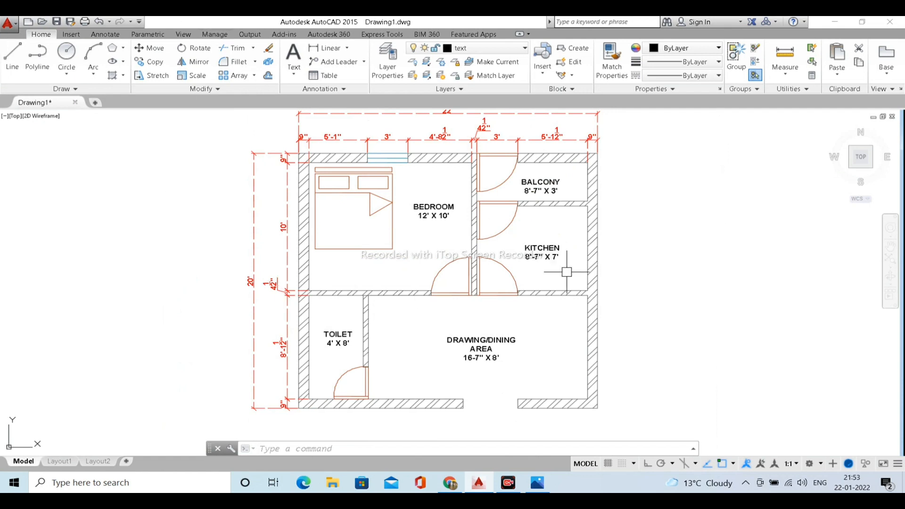
scroll(570, 269, "down", 1)
scroll(502, 282, "up", 1)
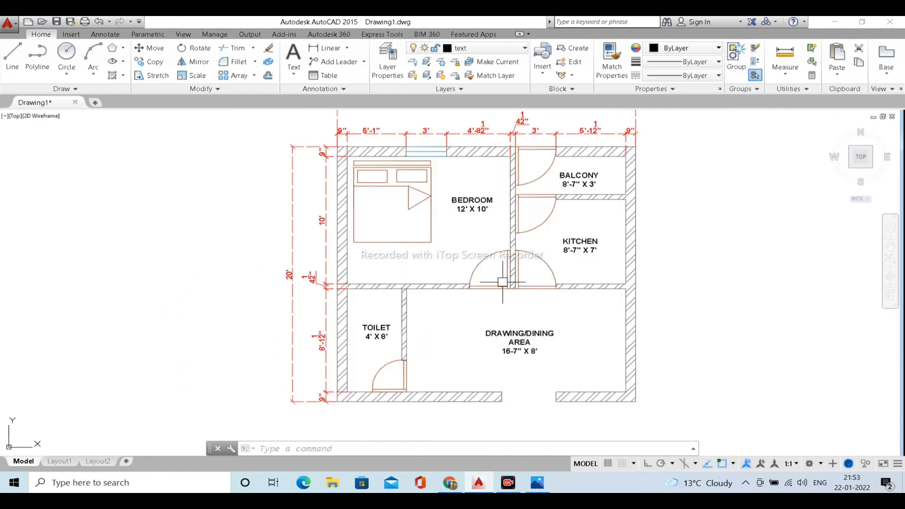
scroll(503, 282, "down", 1)
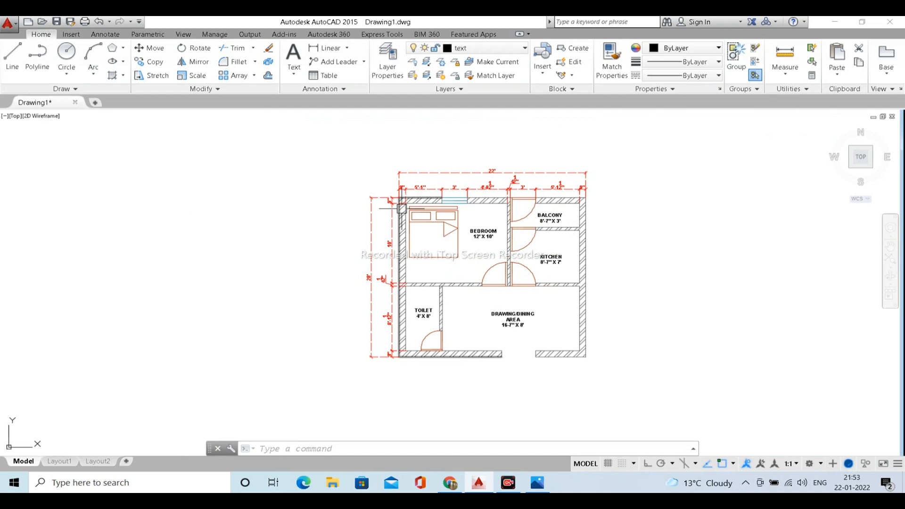
Group the whole floor plan with its dimensions and labels, and check that it selects as one object.
left_click(638, 150)
left_click(264, 401)
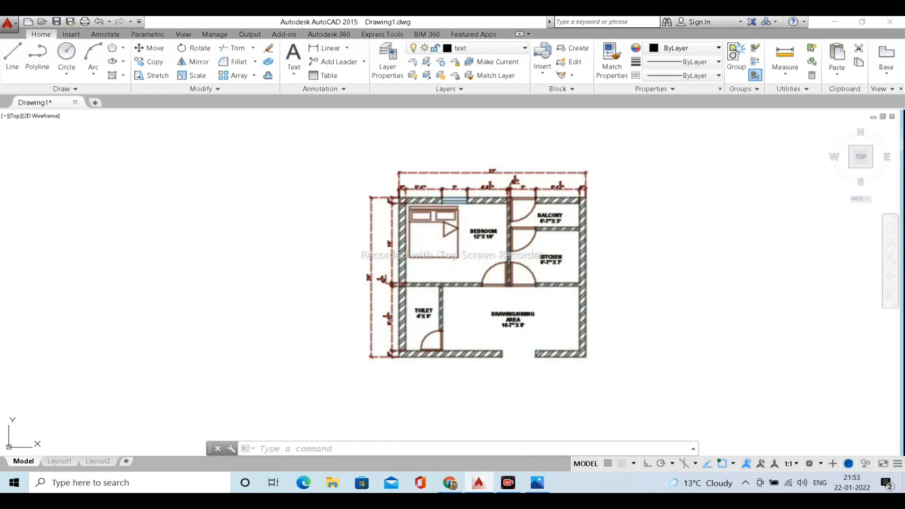
left_click(737, 58)
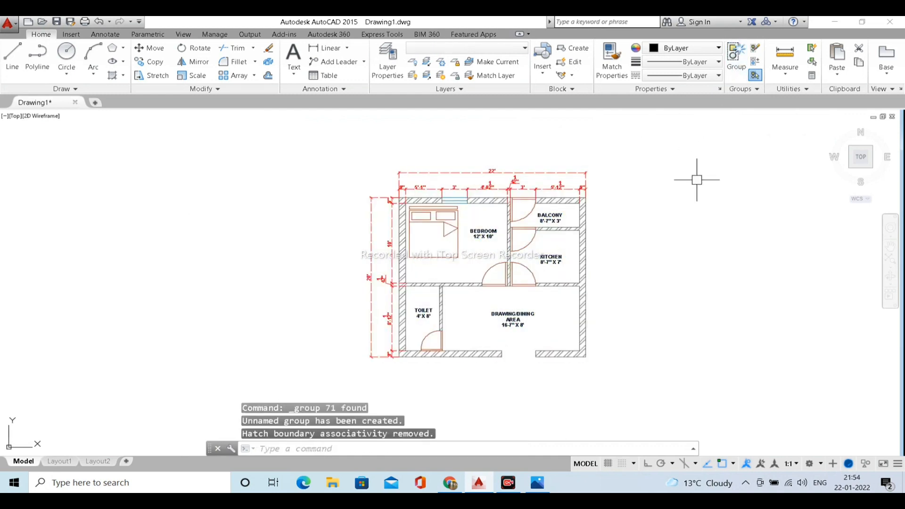
left_click(589, 218)
scroll(657, 267, "up", 1)
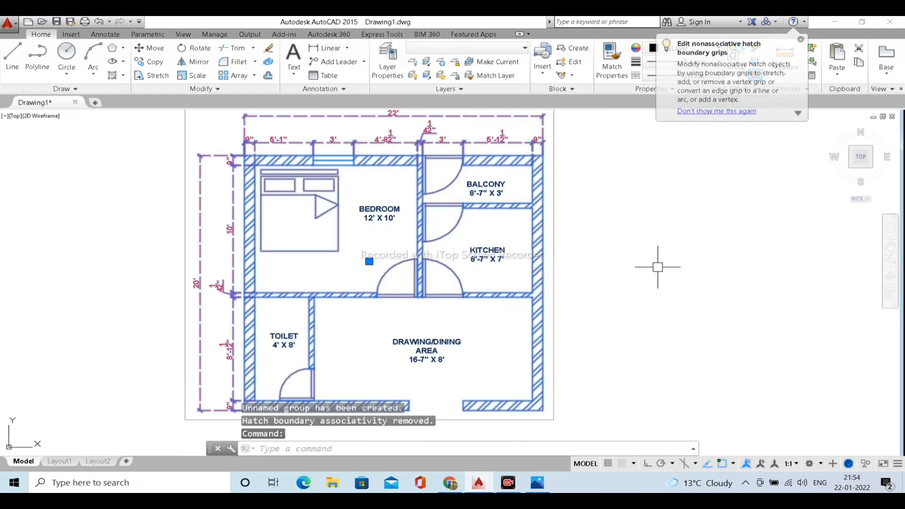
scroll(658, 267, "down", 1)
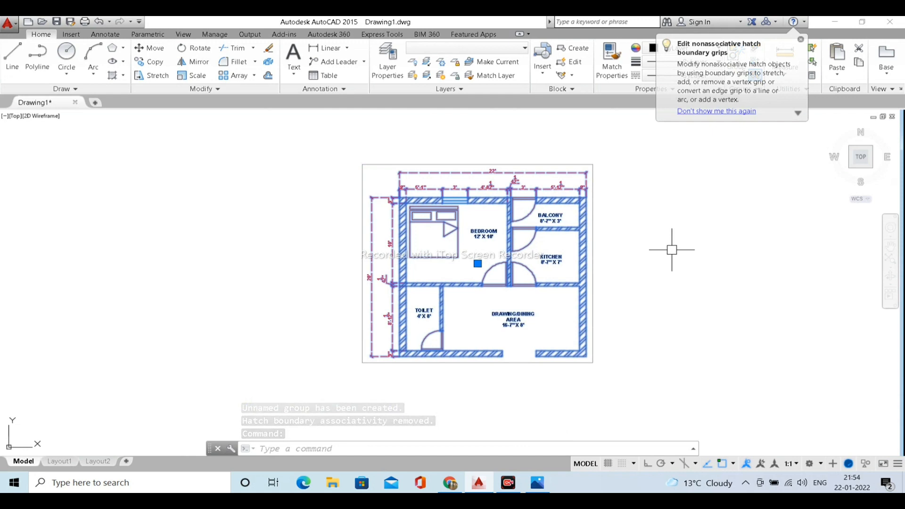
key("Escape")
Ungroup the whole floor plan with the UNGROUP command.
left_click(678, 363)
left_click(364, 165)
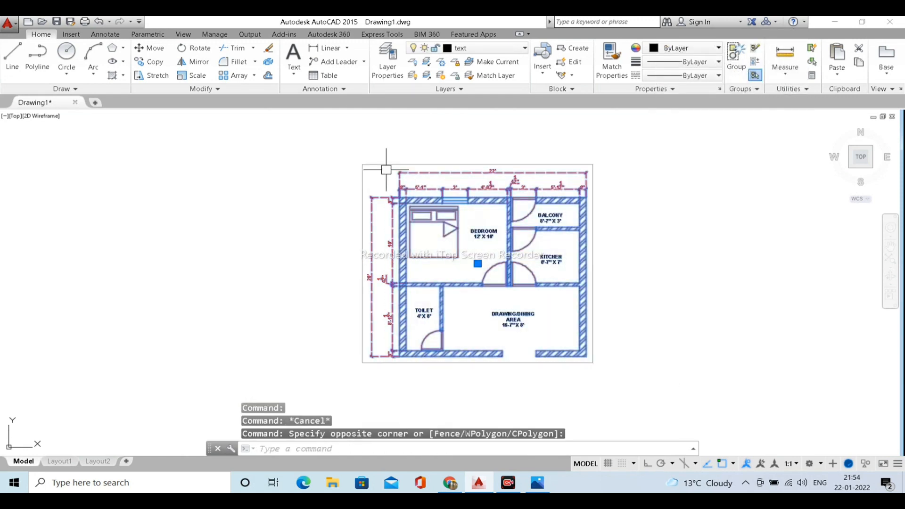
type("un")
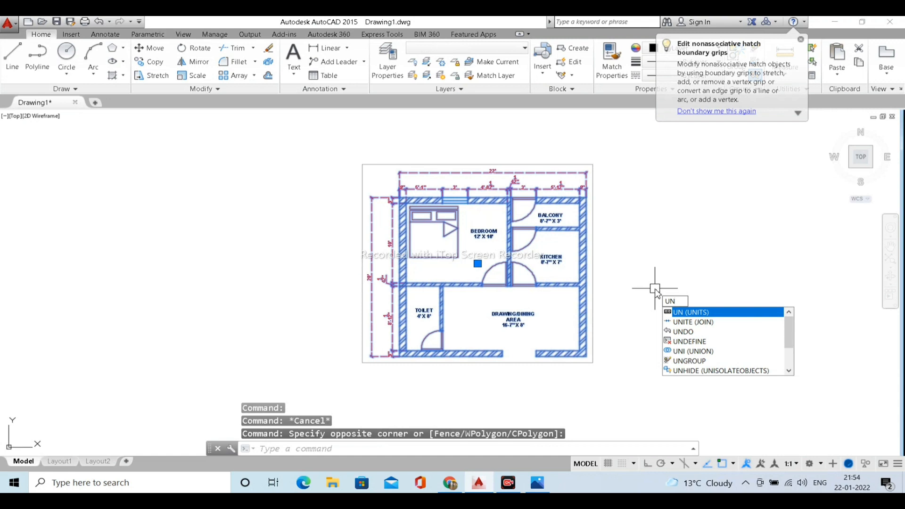
type("g")
key("Return")
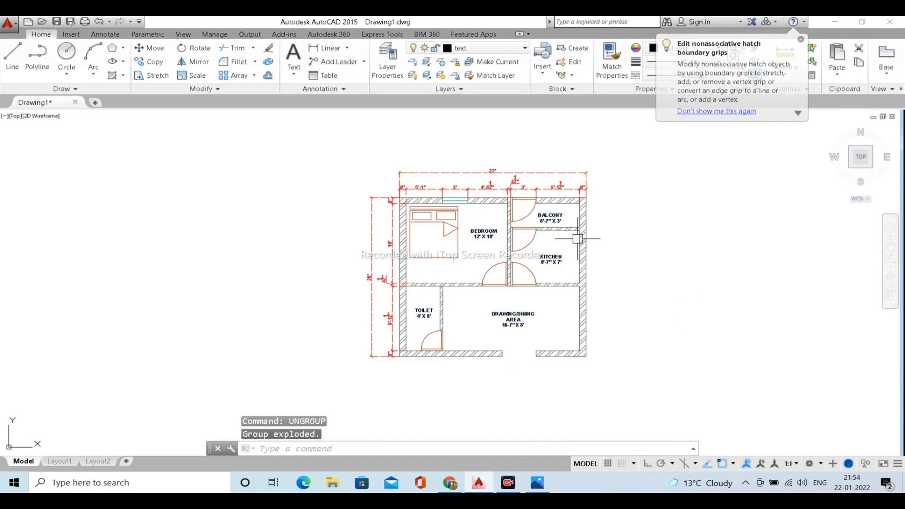
scroll(551, 207, "up", 6)
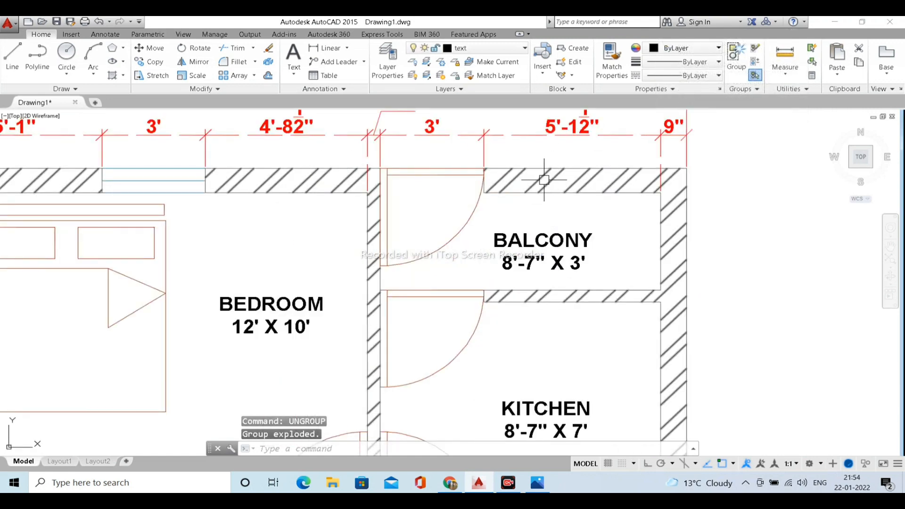
scroll(544, 179, "down", 5)
scroll(535, 203, "up", 4)
scroll(535, 232, "down", 4)
middle_click_drag(598, 226, 581, 242)
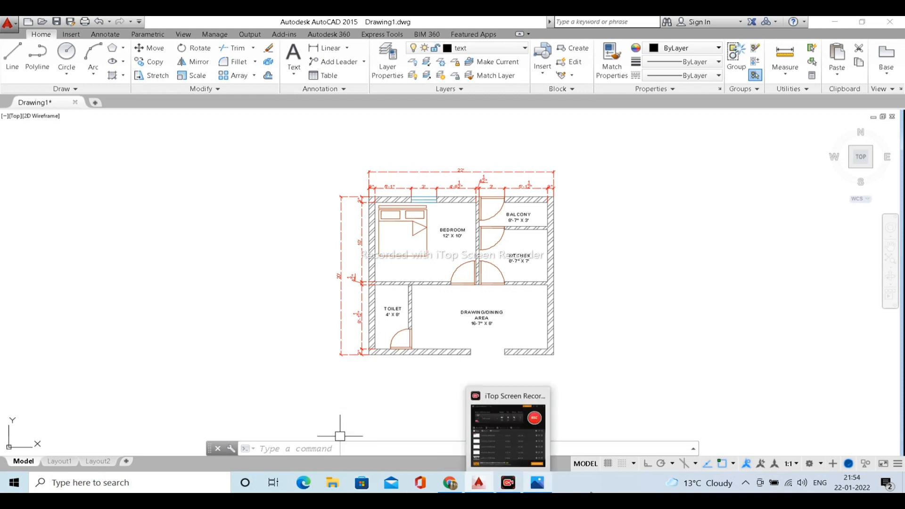
Minimize the drawing program to show the desktop.
mouse_move(509, 488)
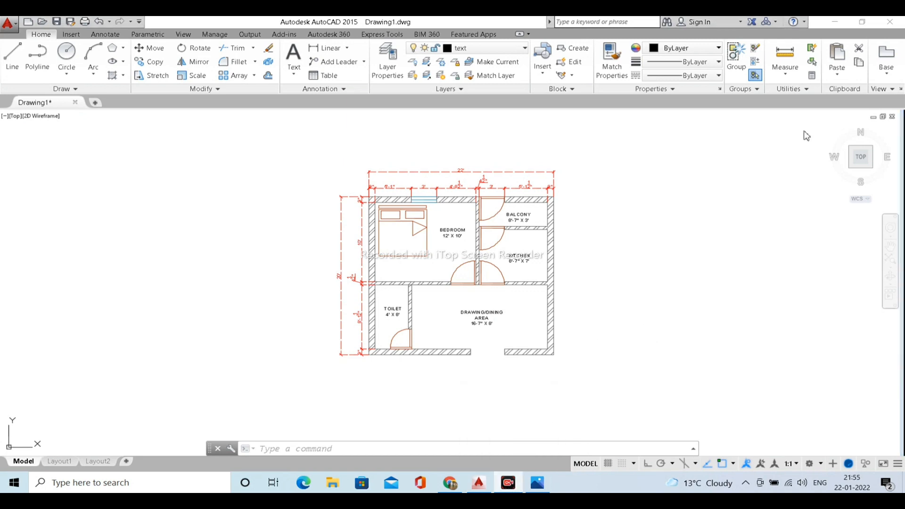
left_click(835, 21)
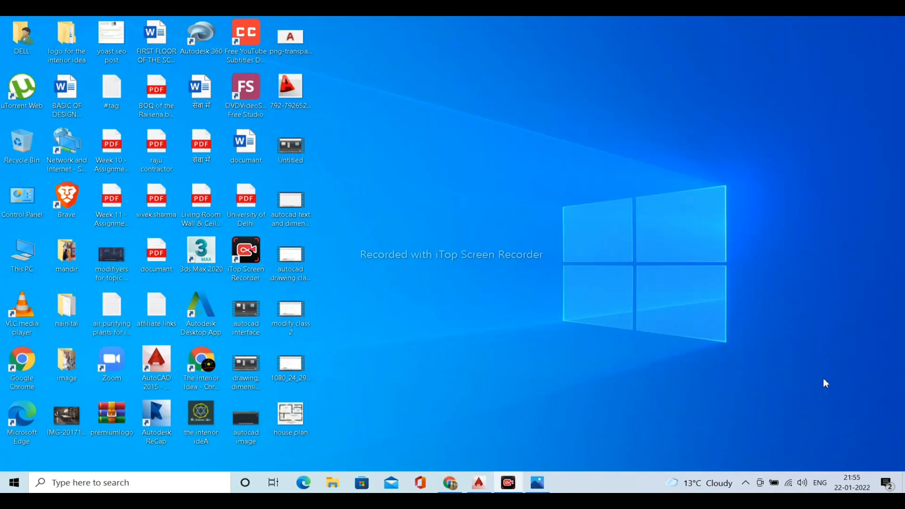